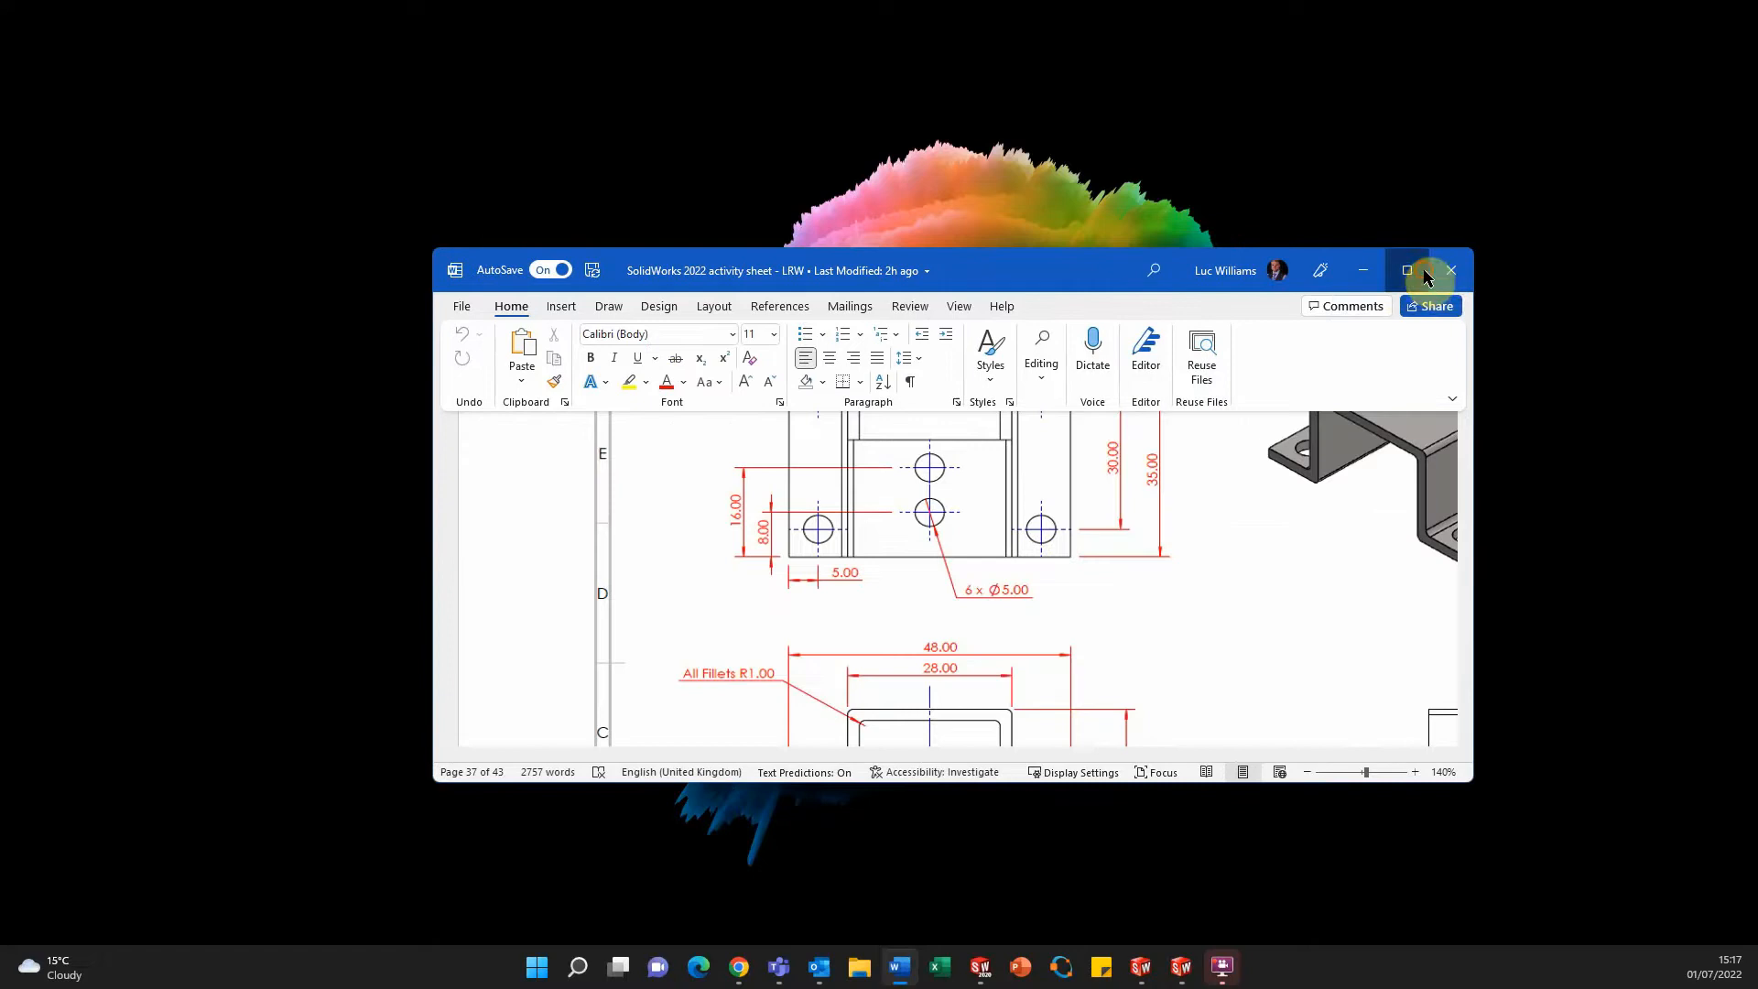
Look through the activity sheet's appendix drawings and examine the views, dimensions and title block of the Part 4 bracket.
{"action": "scroll", "coordinate": [978, 595], "scroll_direction": "up", "scroll_amount": 3}
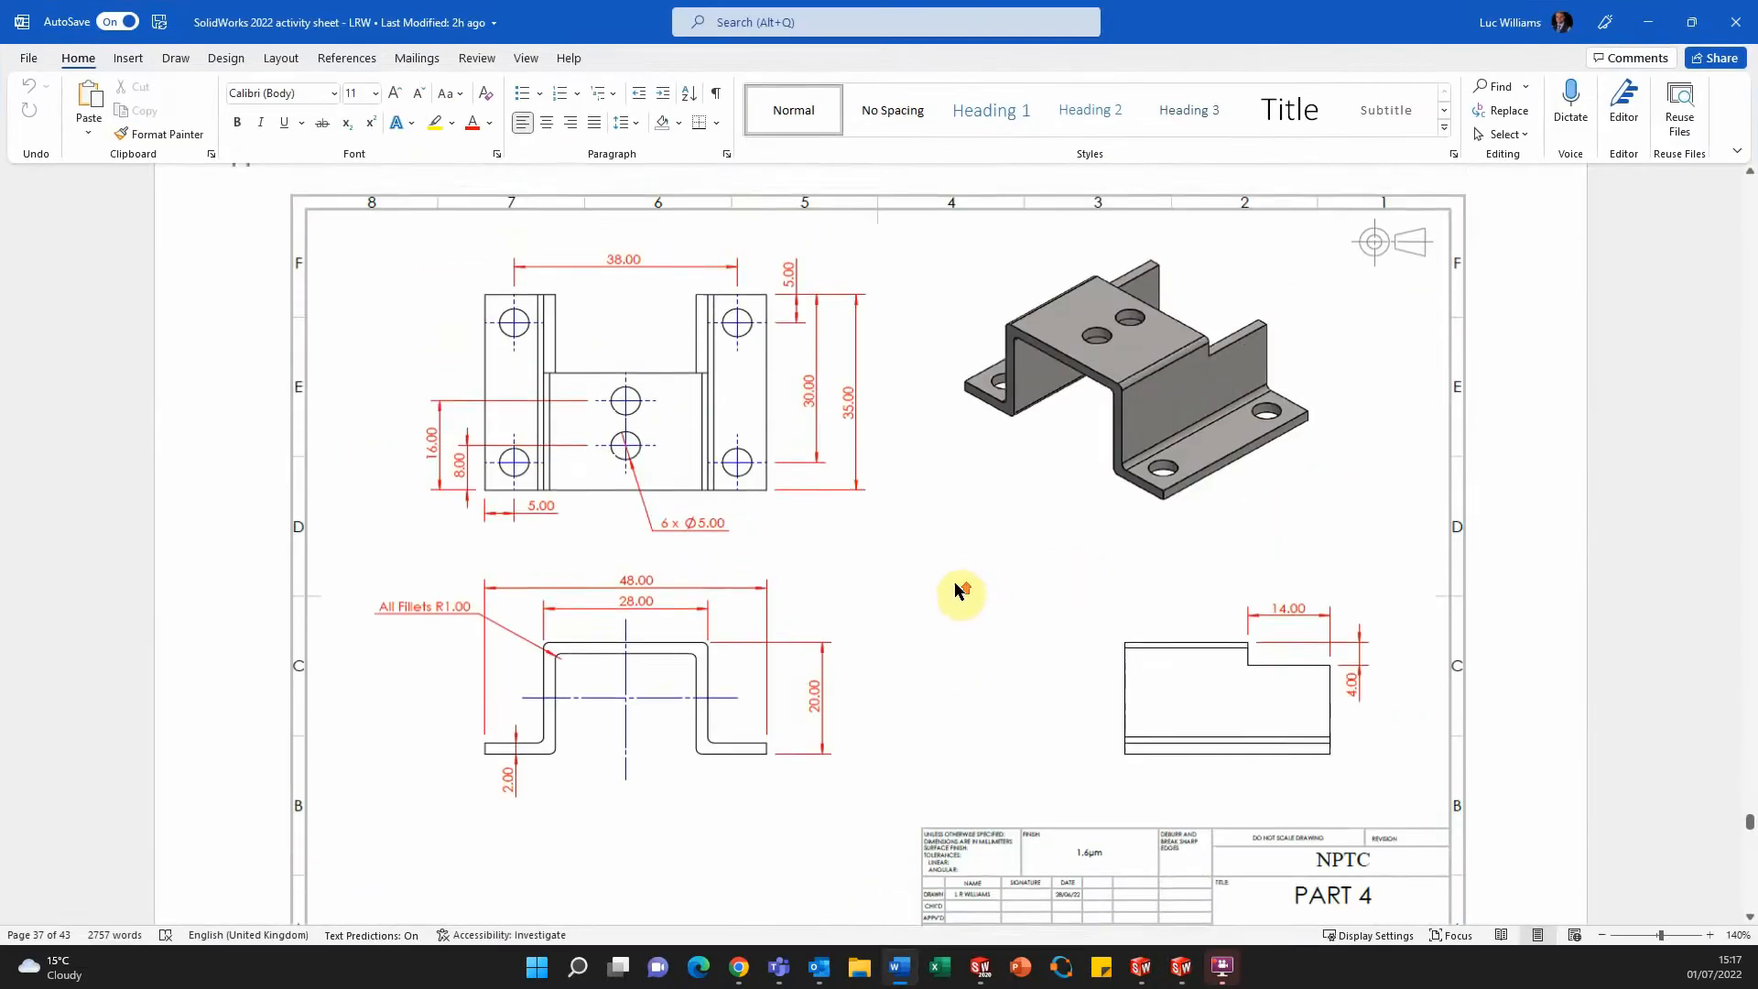
{"action": "scroll", "coordinate": [1007, 623], "scroll_direction": "up", "scroll_amount": 10}
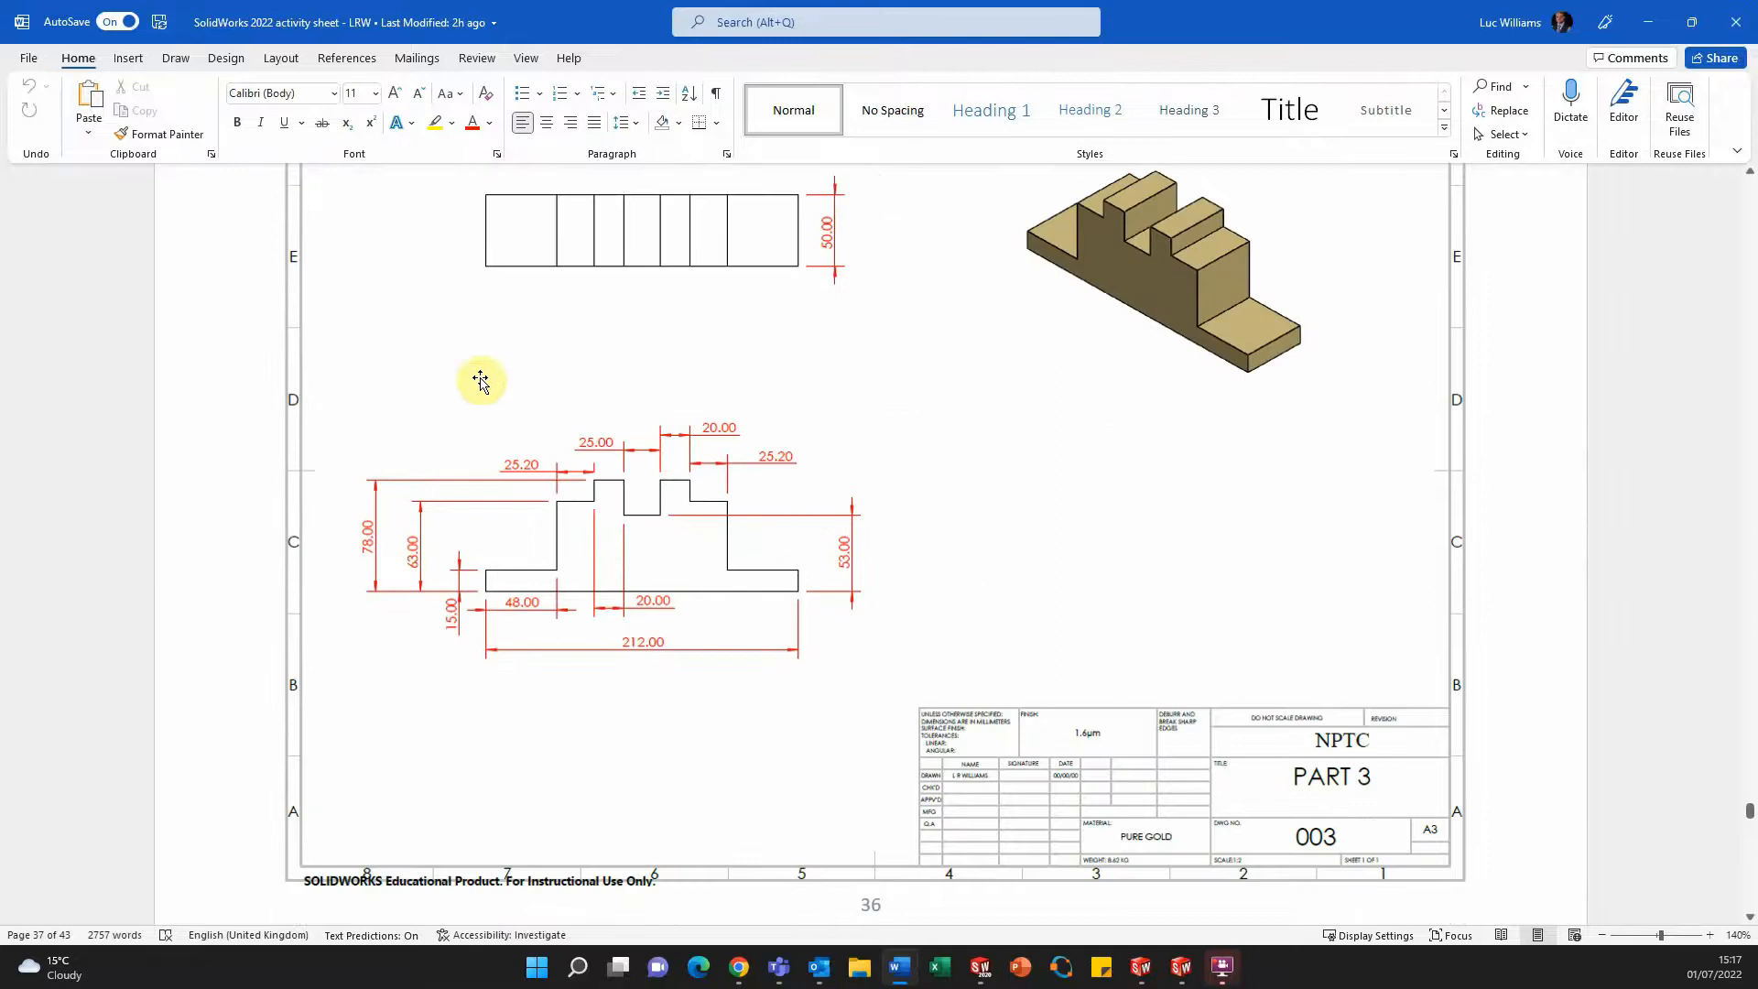
{"action": "scroll", "coordinate": [778, 505], "scroll_direction": "up", "scroll_amount": 15}
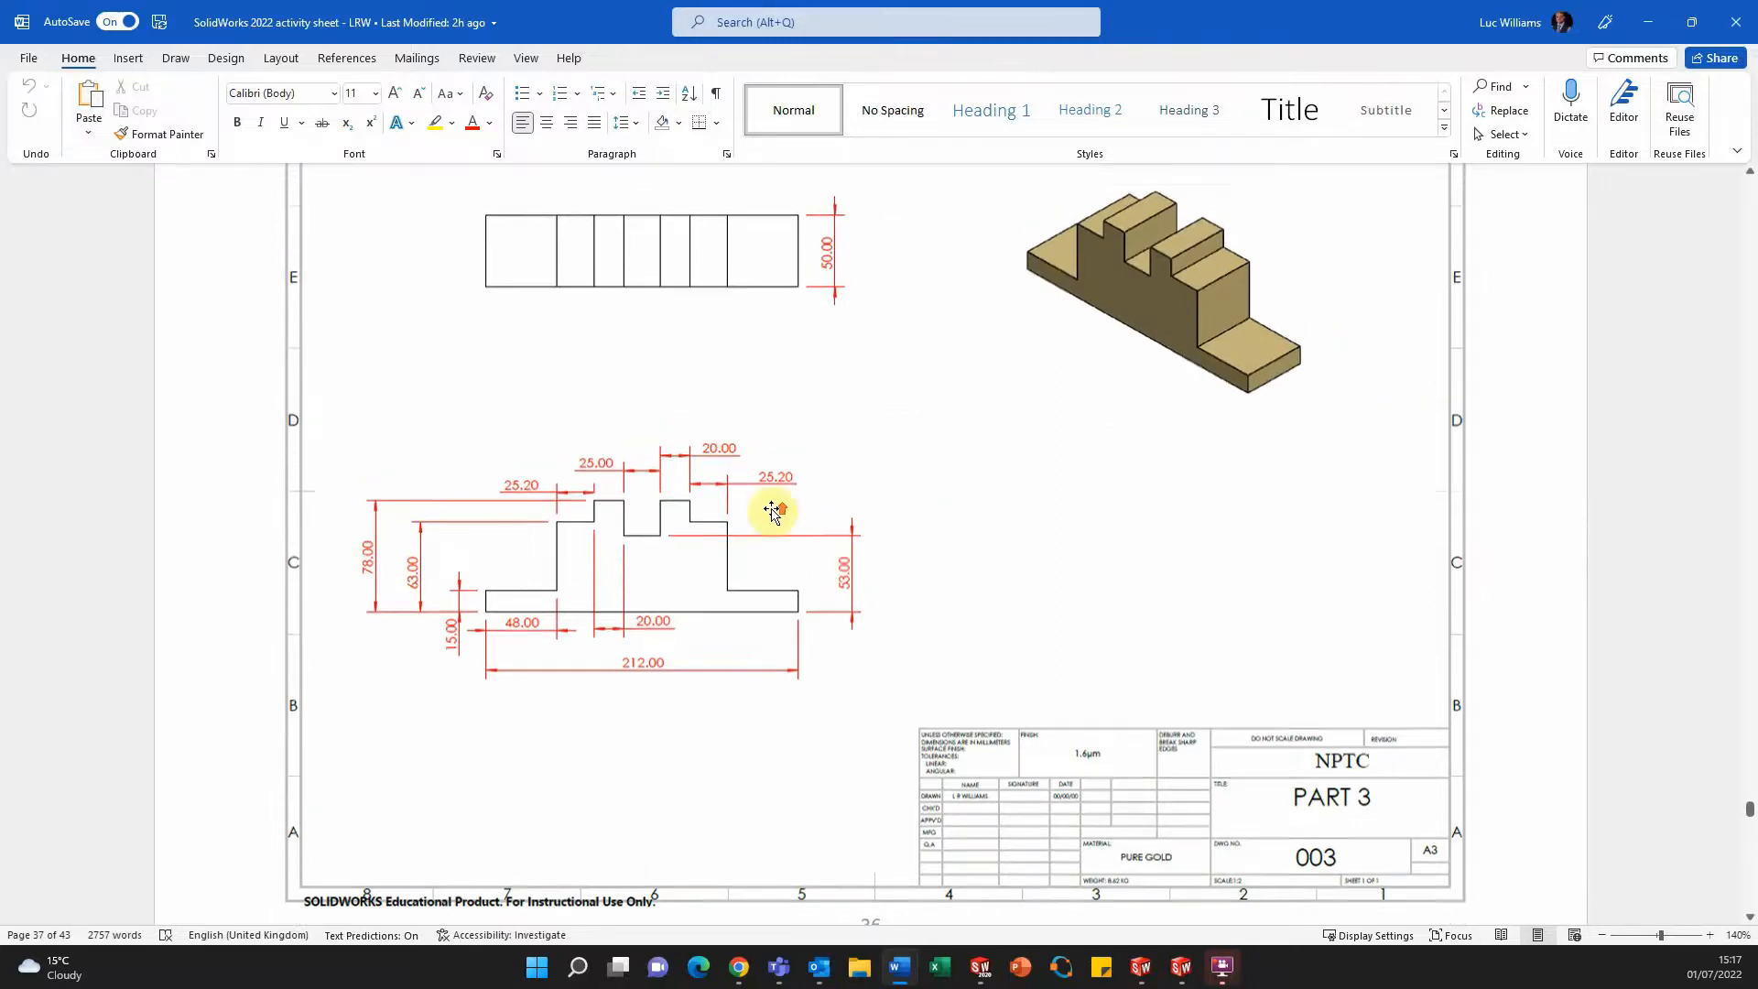
{"action": "scroll", "coordinate": [777, 510], "scroll_direction": "up", "scroll_amount": 7}
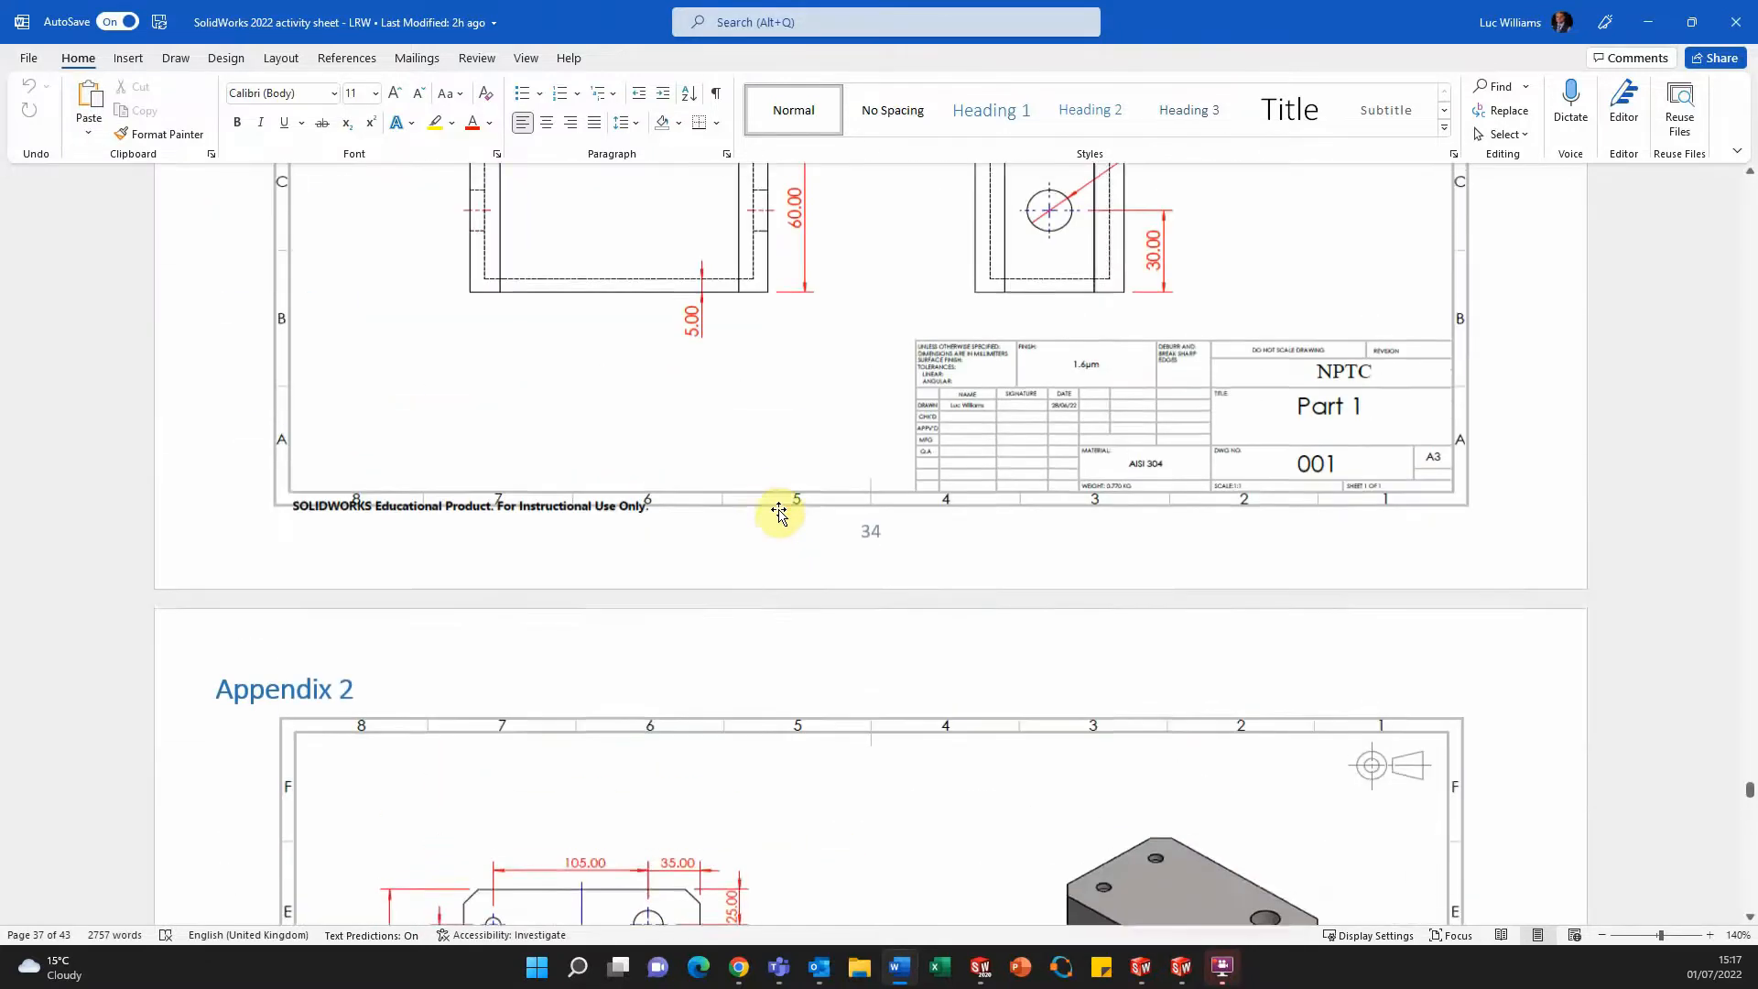
{"action": "scroll", "coordinate": [778, 499], "scroll_direction": "down", "scroll_amount": 15}
{"action": "scroll", "coordinate": [778, 496], "scroll_direction": "down", "scroll_amount": 5}
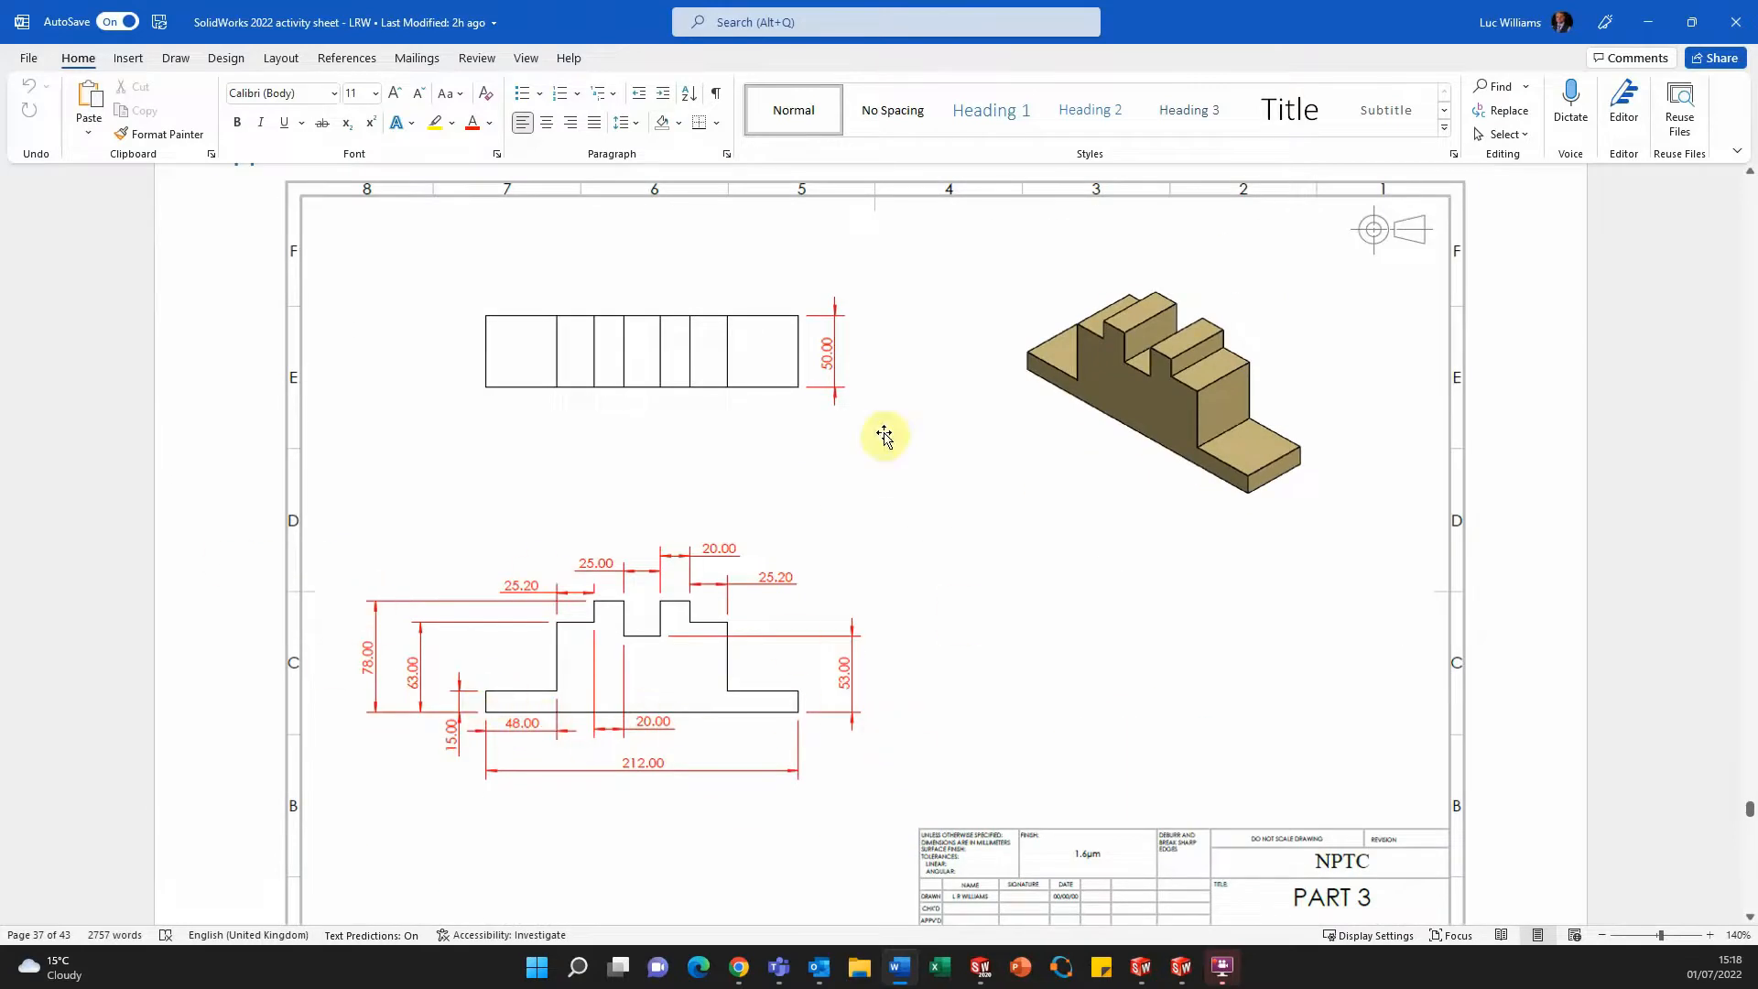
{"action": "scroll", "coordinate": [1051, 518], "scroll_direction": "down", "scroll_amount": 2}
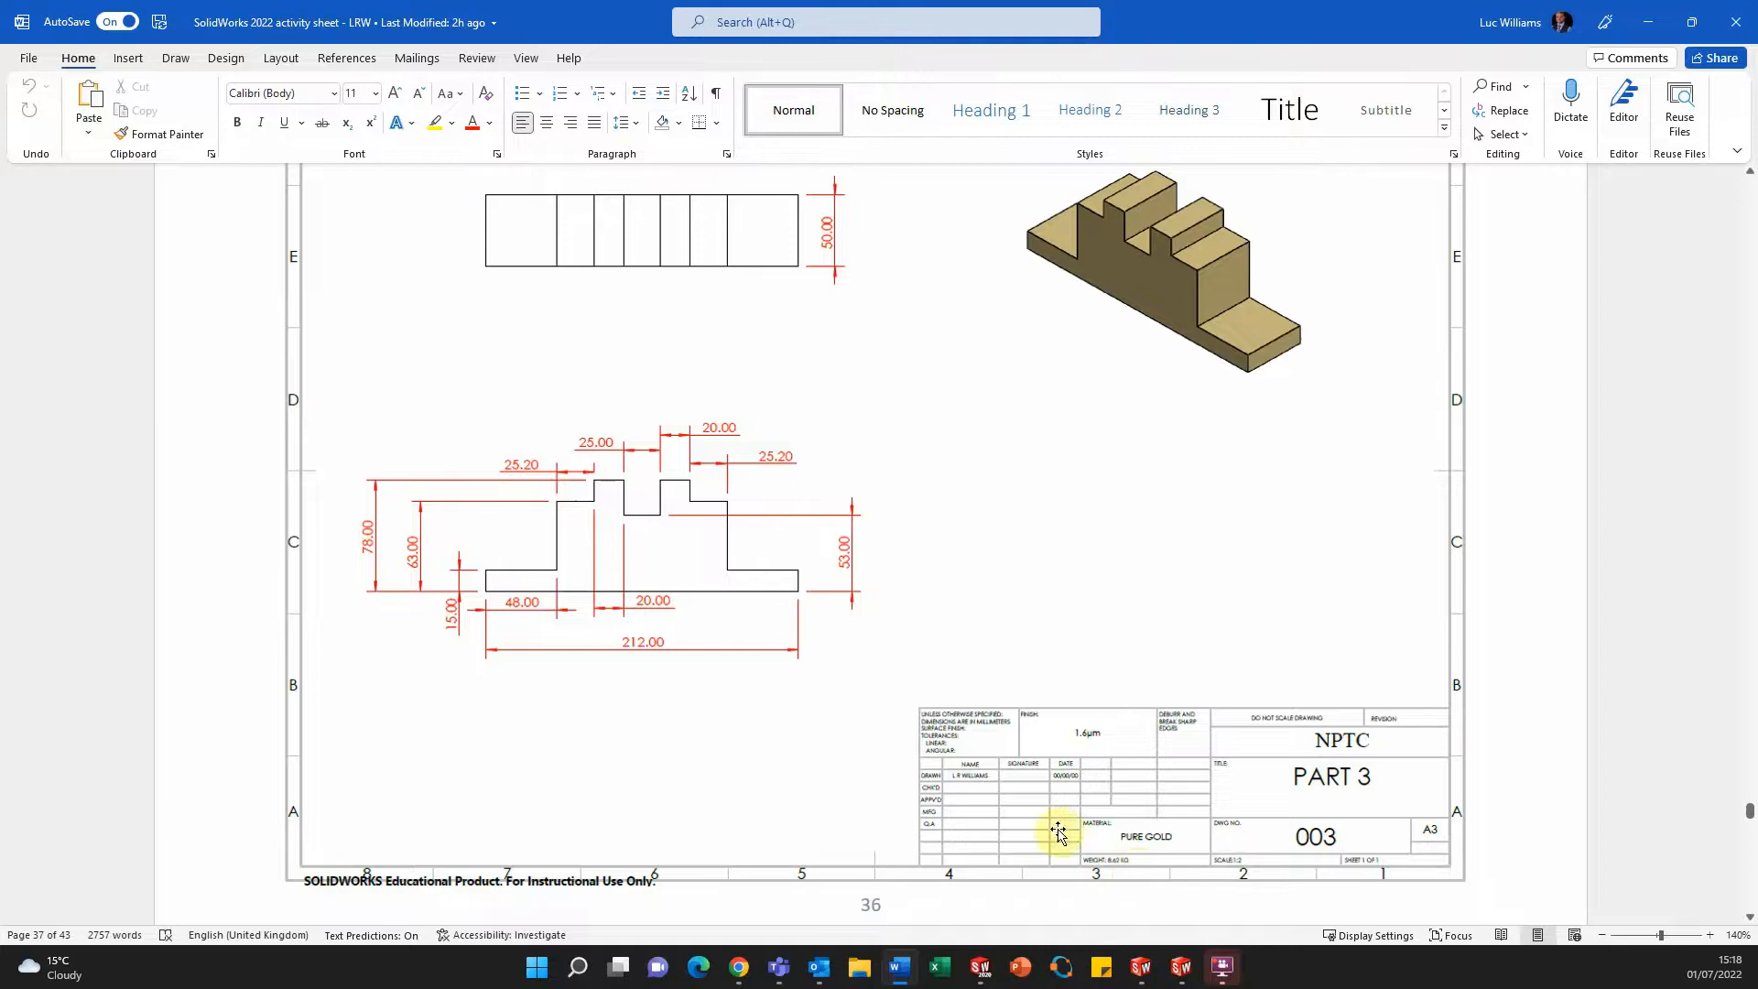
{"action": "scroll", "coordinate": [1337, 479], "scroll_direction": "up", "scroll_amount": 1}
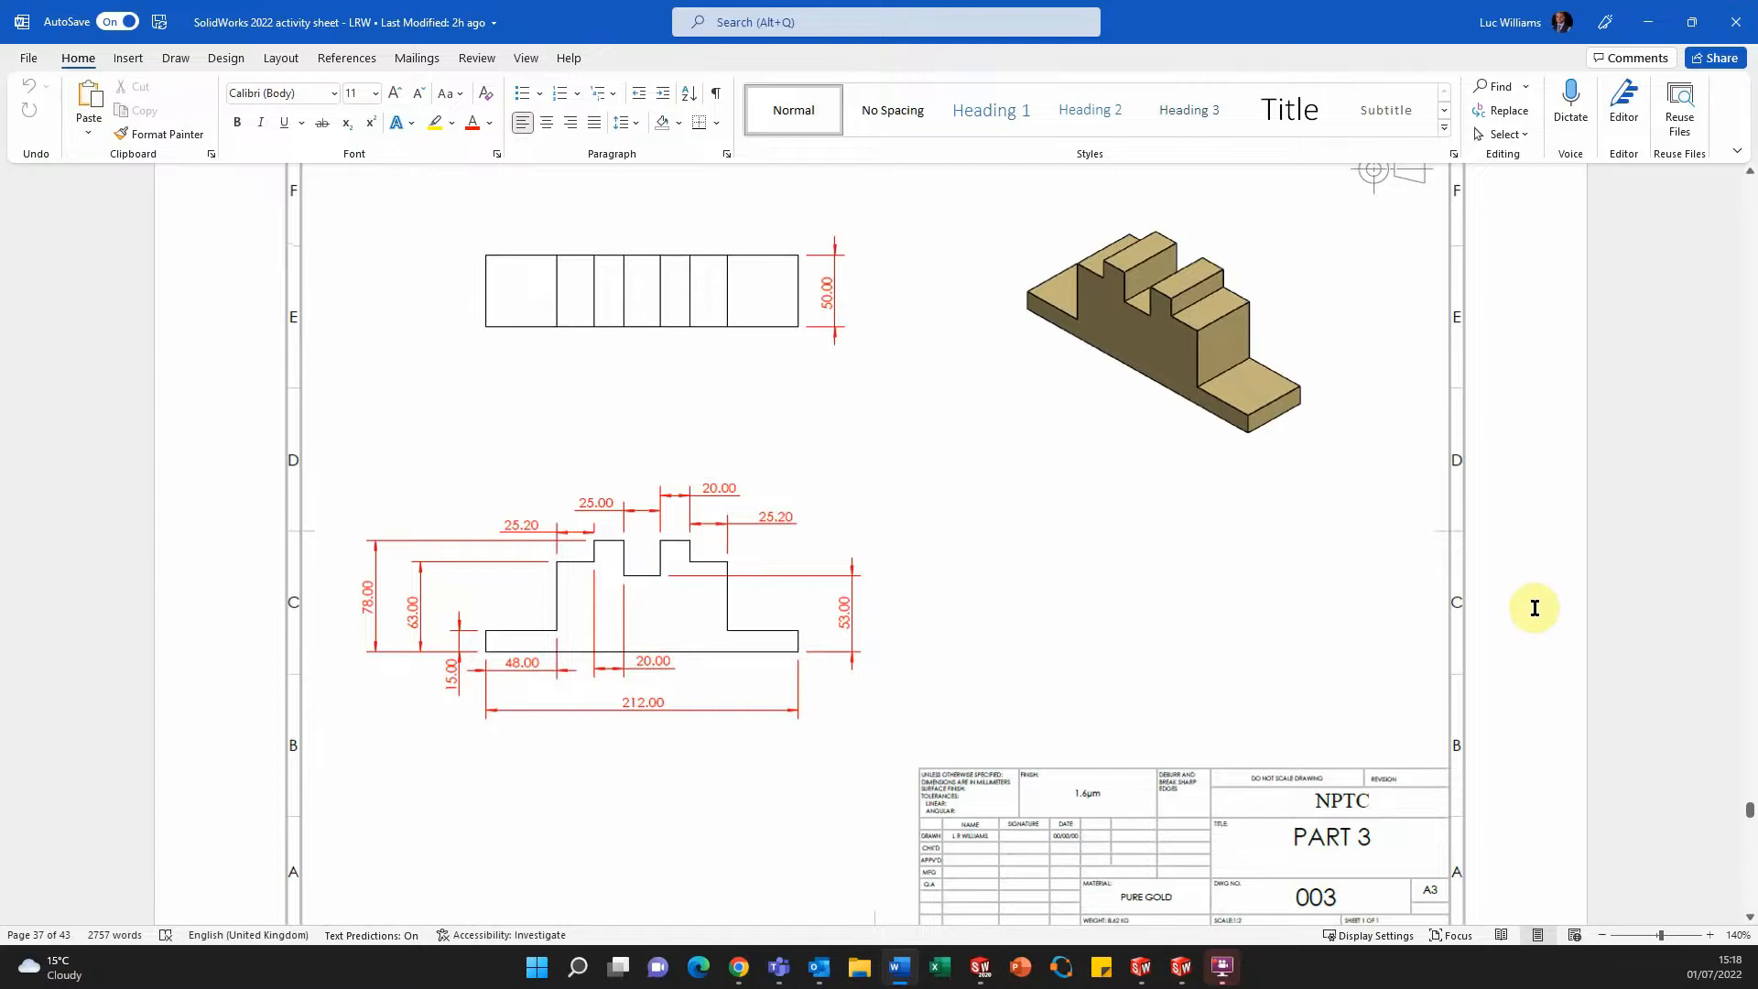
{"action": "scroll", "coordinate": [1475, 631], "scroll_direction": "down", "scroll_amount": 9}
{"action": "scroll", "coordinate": [1493, 616], "scroll_direction": "down", "scroll_amount": 5}
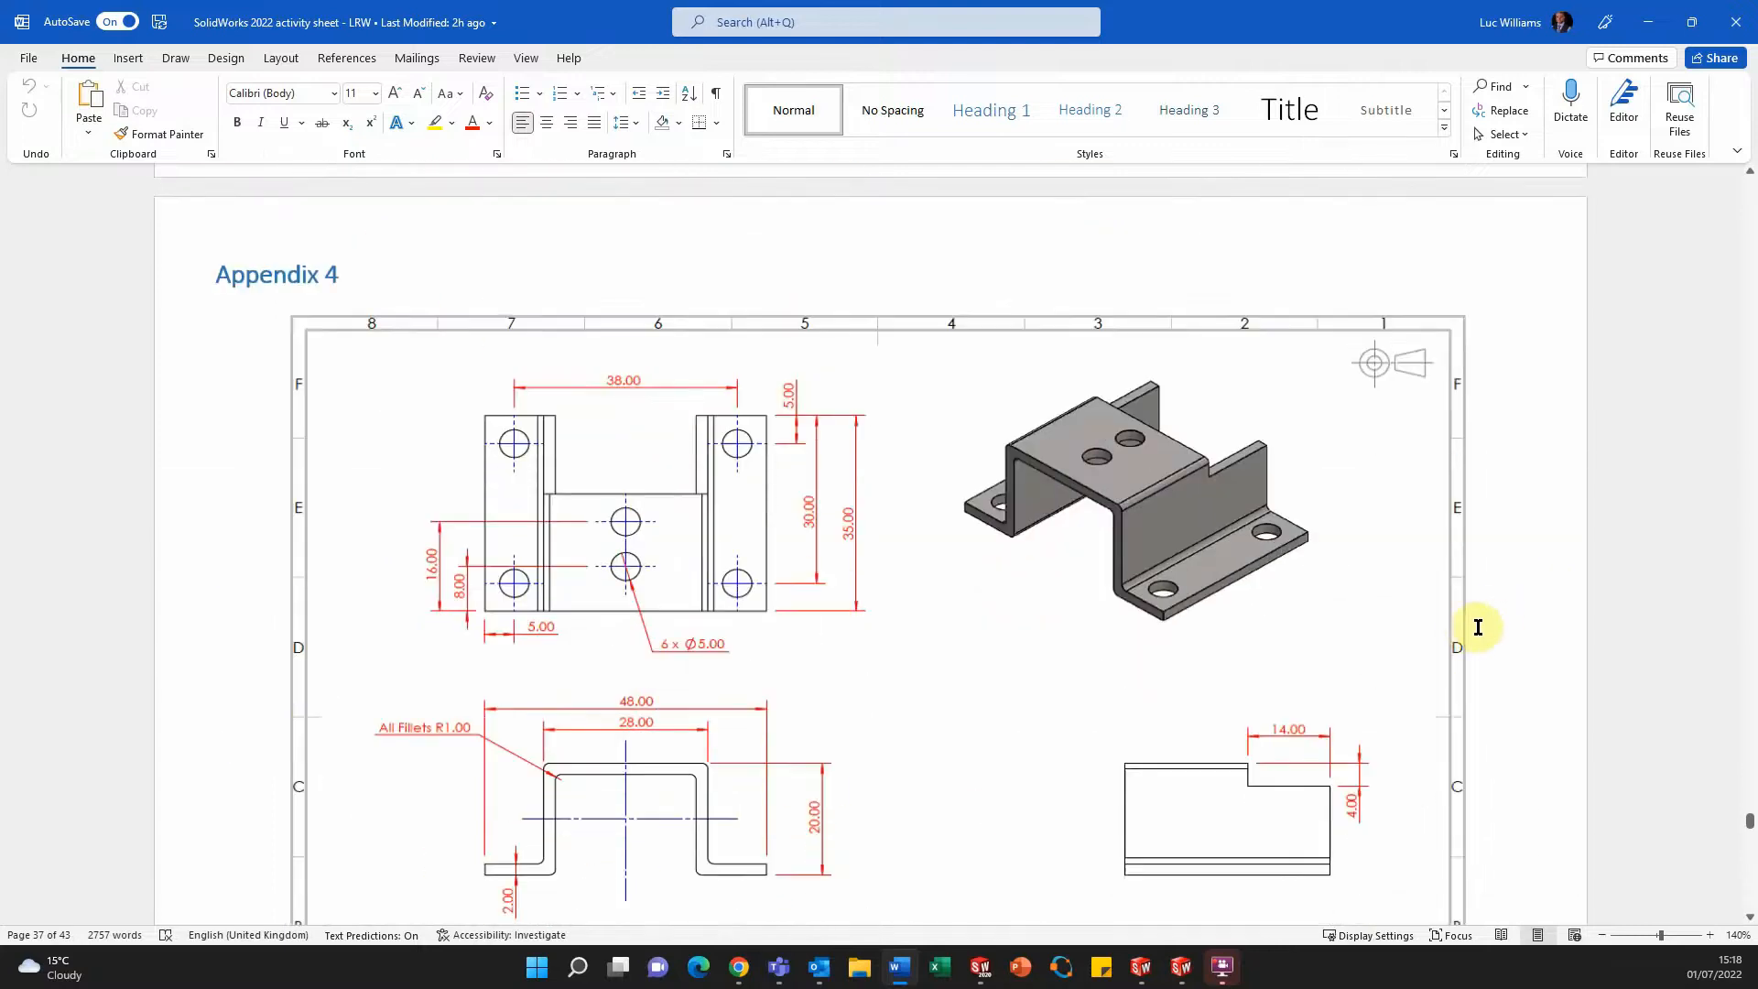
{"action": "scroll", "coordinate": [1555, 718], "scroll_direction": "down", "scroll_amount": 2}
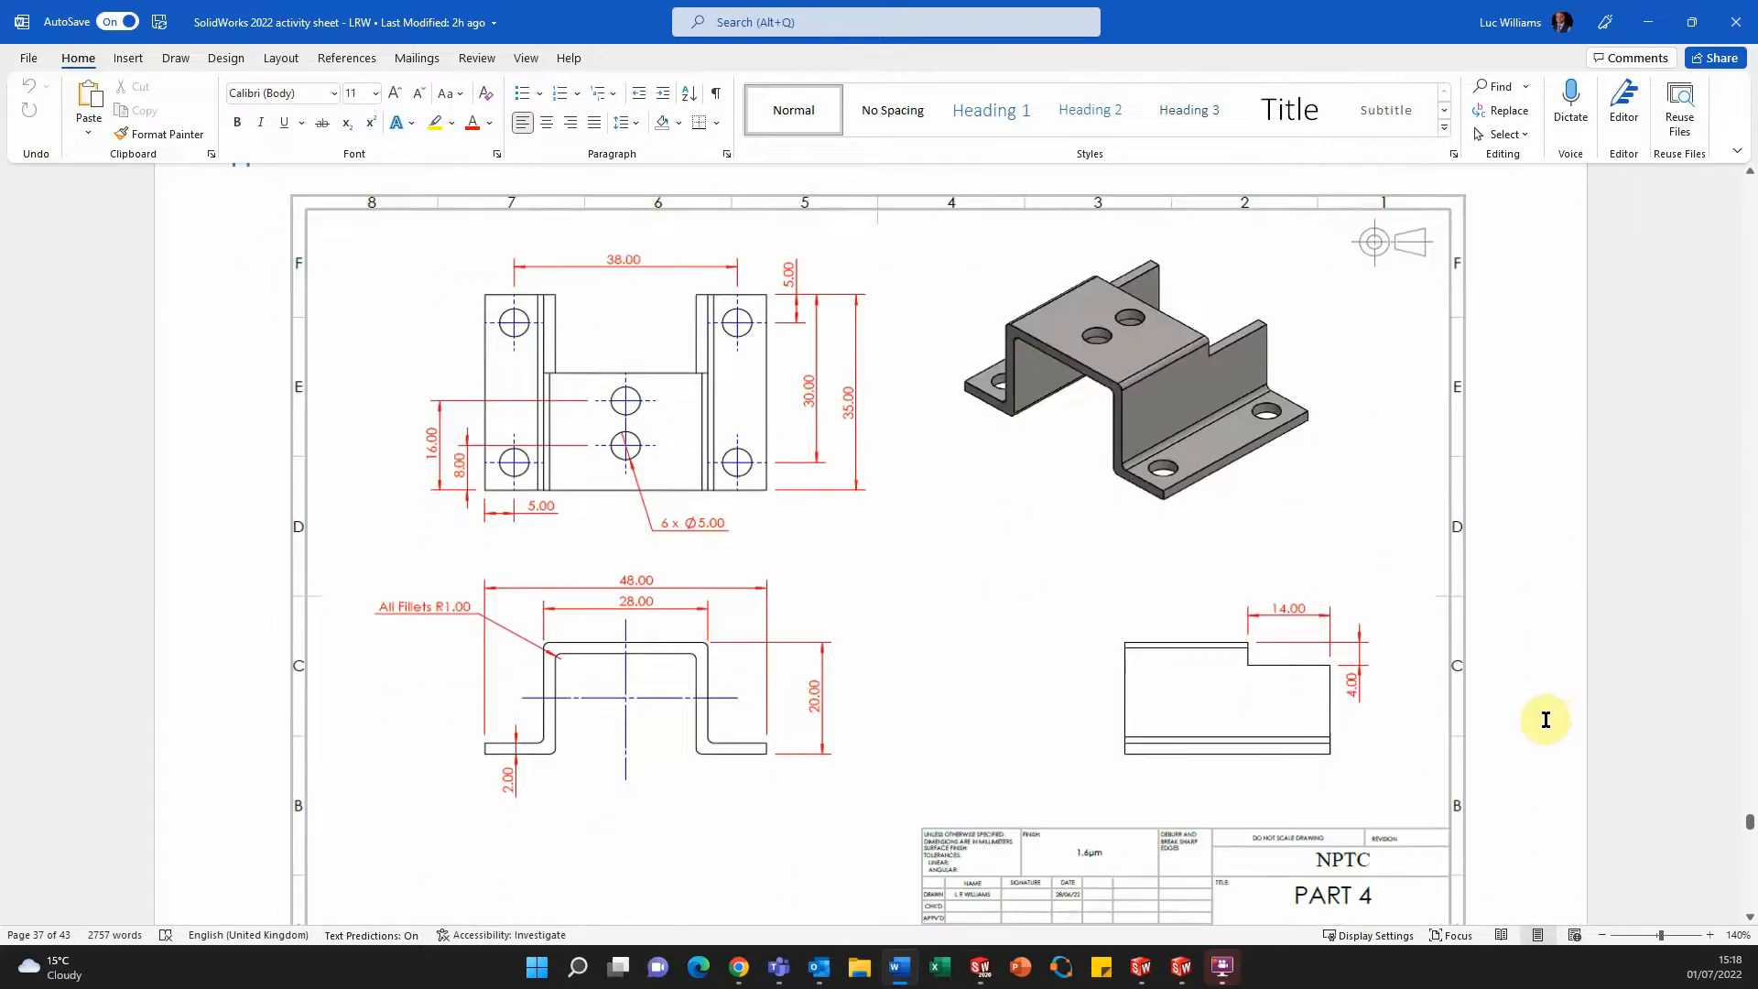
{"action": "scroll", "coordinate": [1533, 730], "scroll_direction": "down", "scroll_amount": 1}
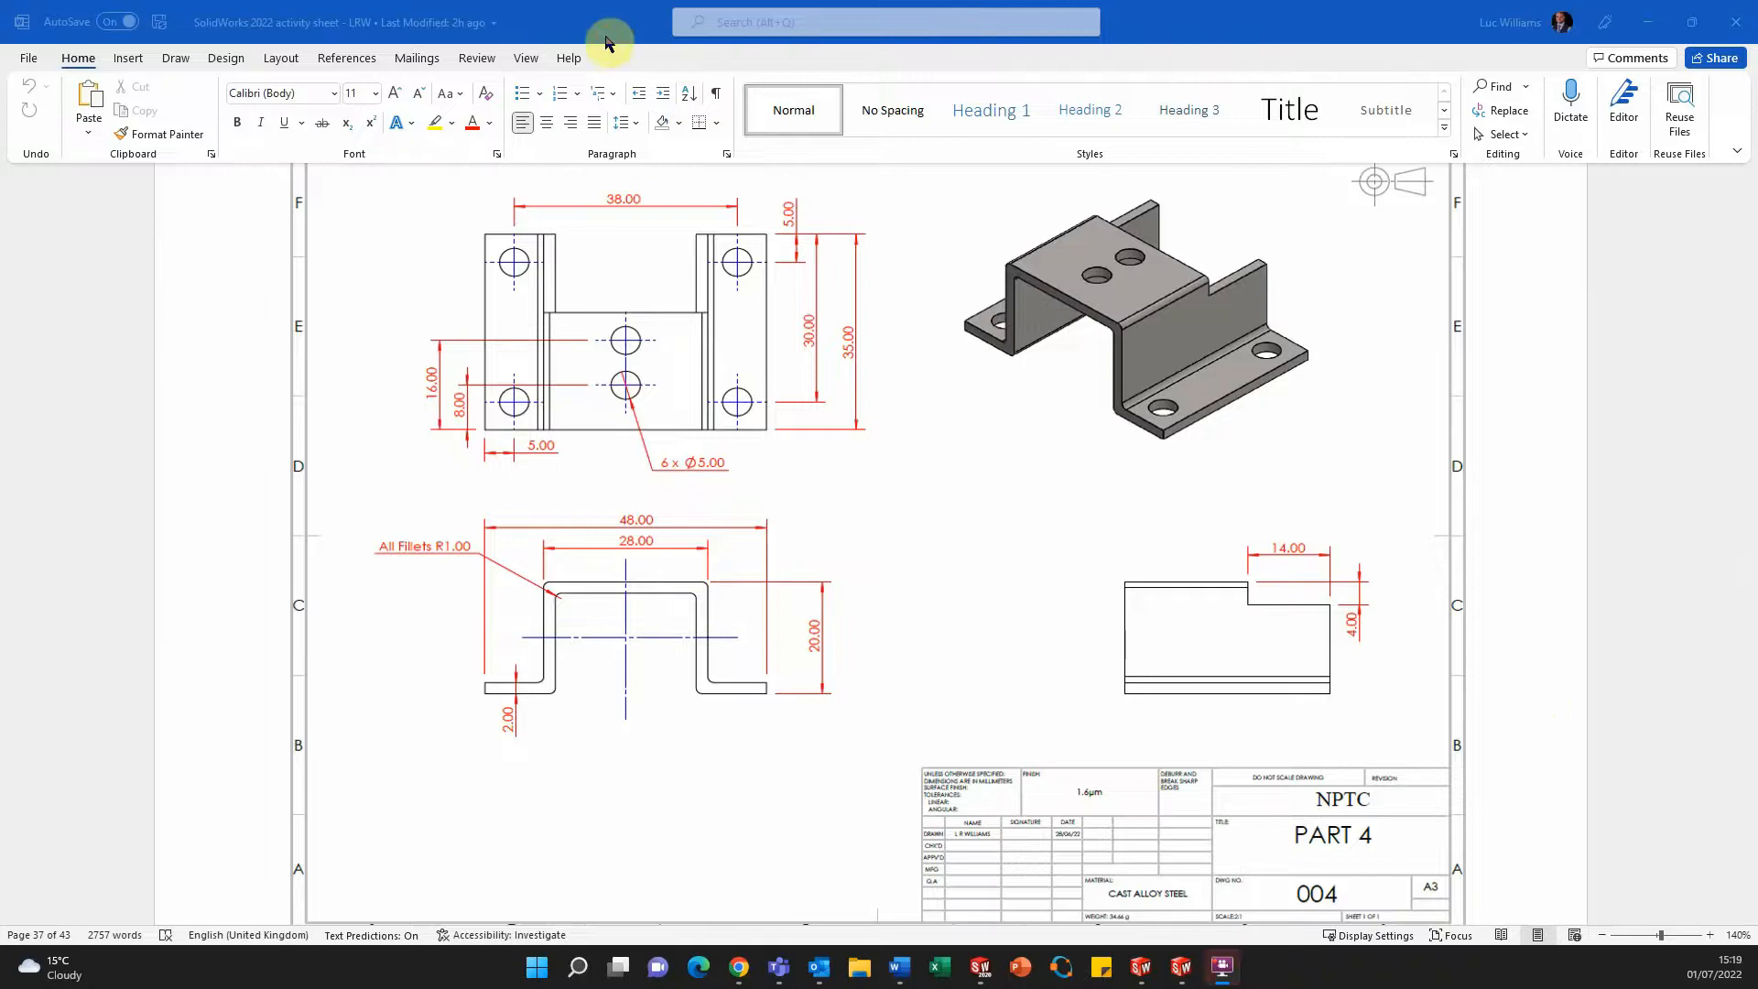
Move the activity sheet off this screen, switch to SOLIDWORKS and maximise its window with the empty part.
{"action": "left_click_drag", "start_coordinate": [617, 29], "coordinate": [0, 36]}
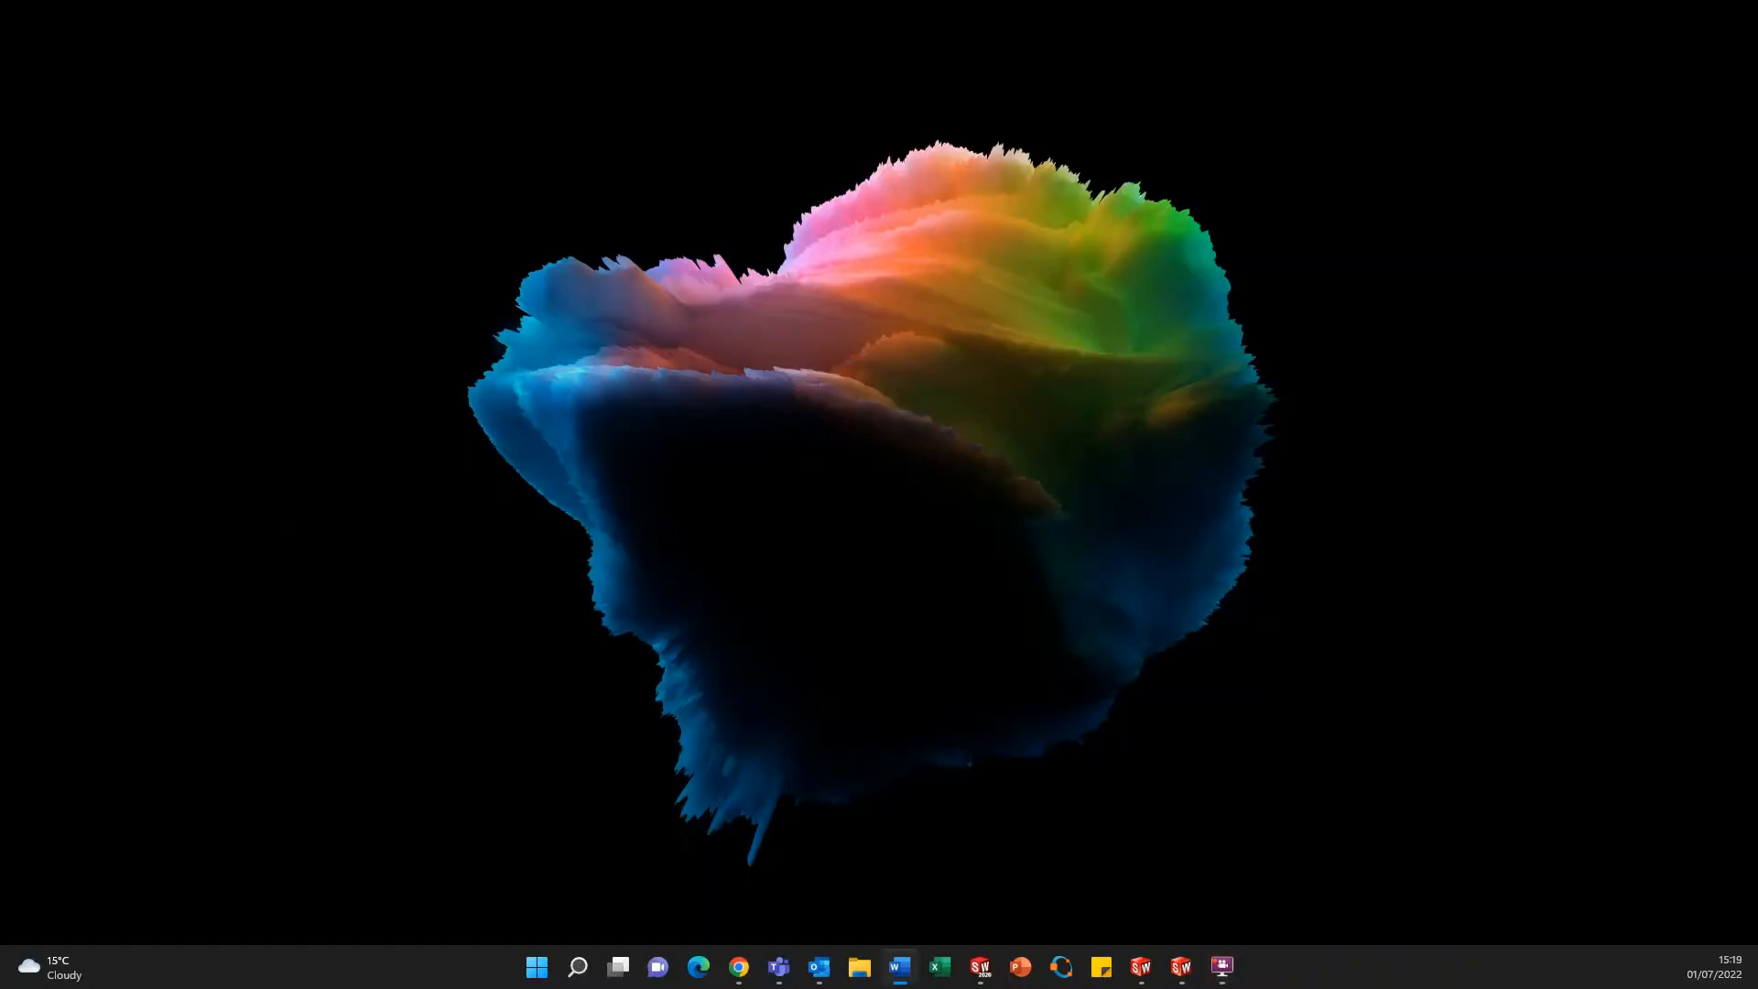
{"action": "left_click", "coordinate": [980, 966]}
{"action": "left_click_drag", "start_coordinate": [718, 235], "coordinate": [818, 139]}
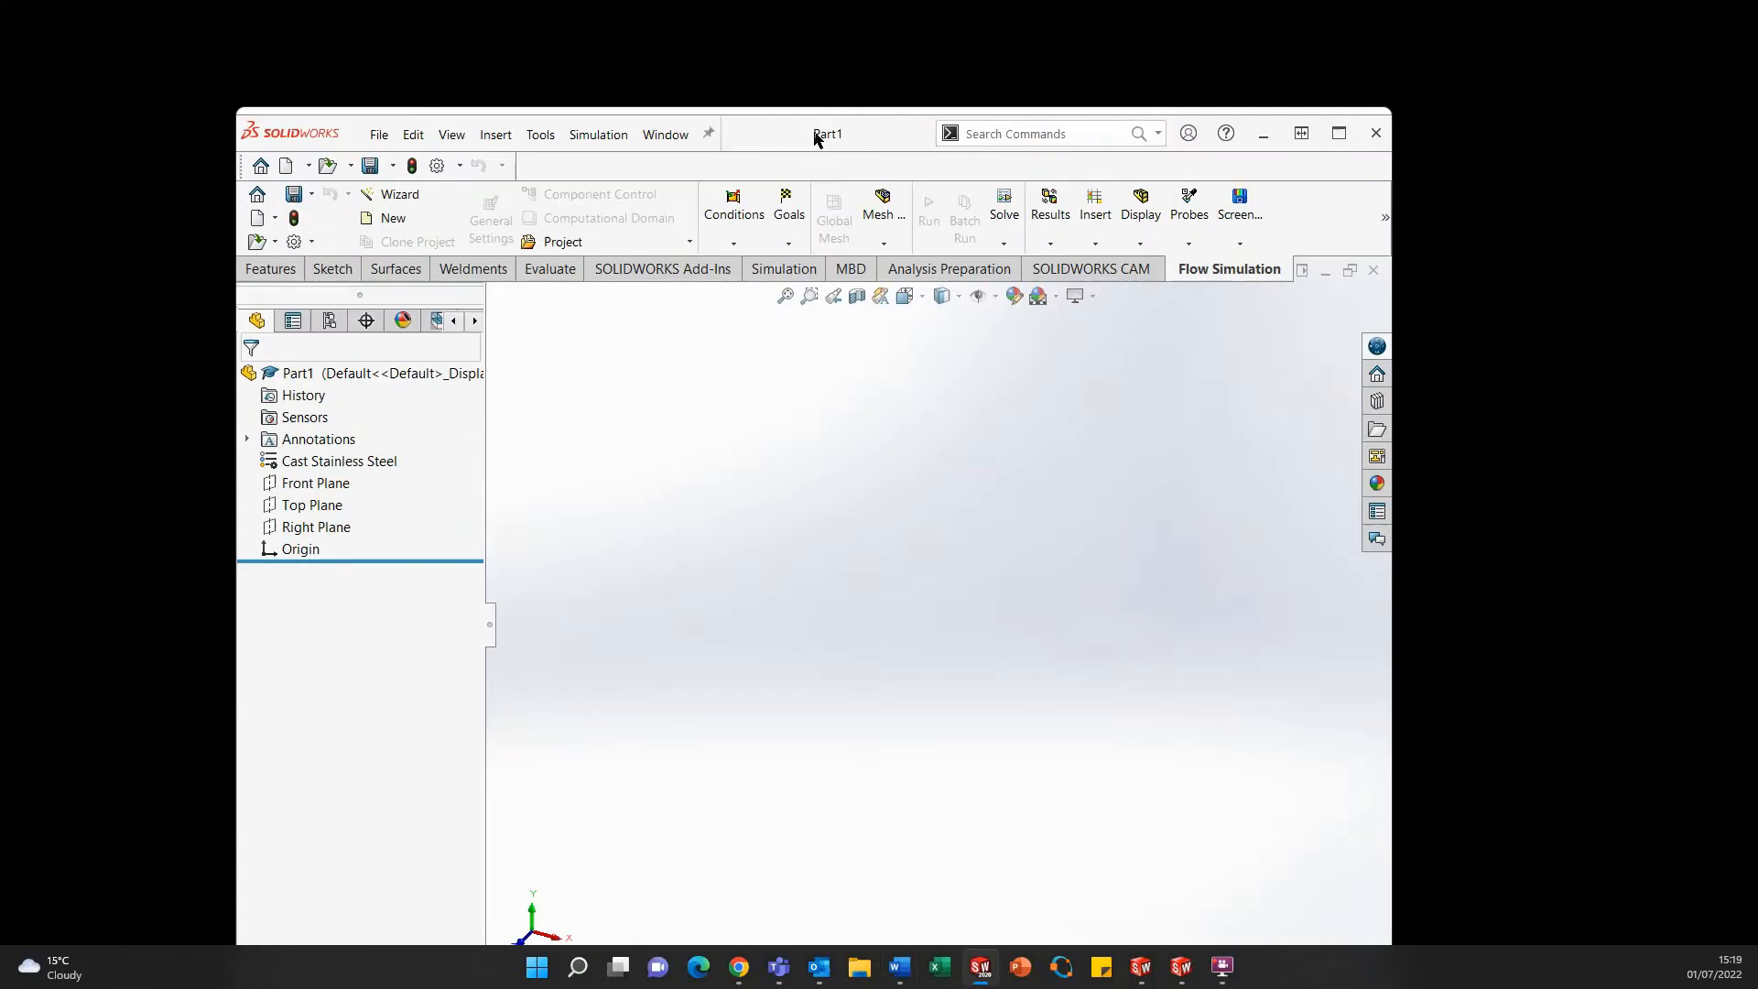
{"action": "left_click", "coordinate": [1340, 135]}
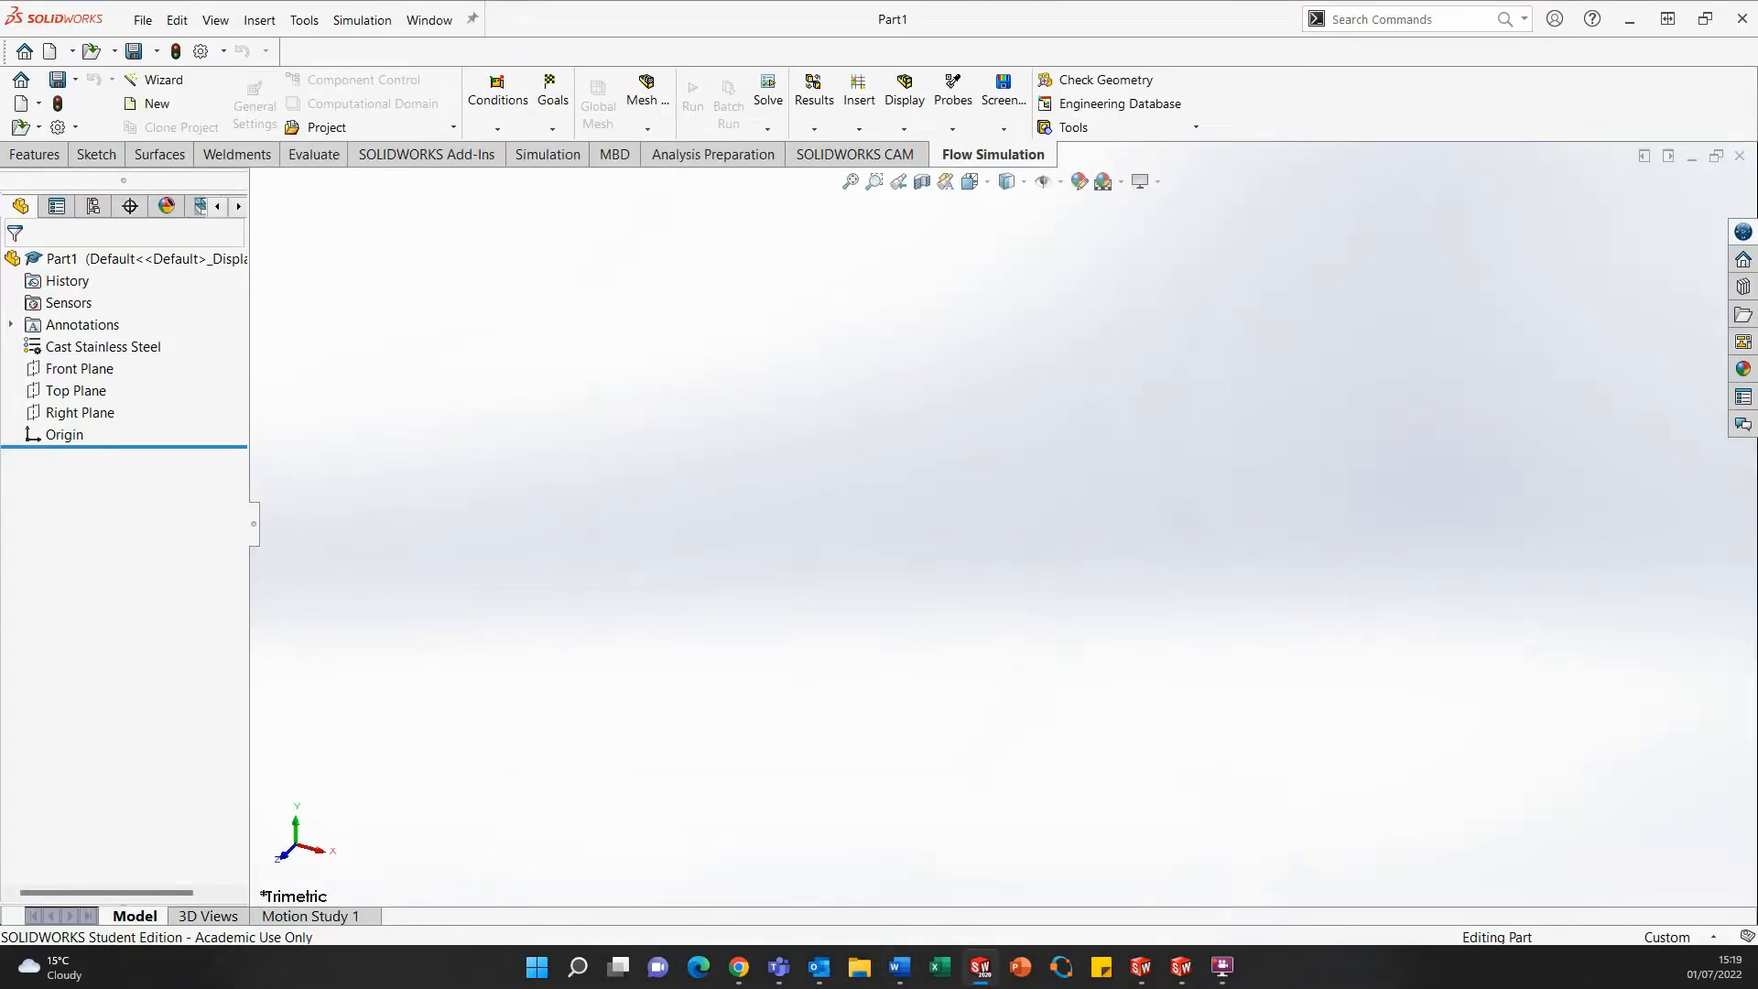
Start a new sketch on the Front Plane.
{"action": "left_click", "coordinate": [83, 157]}
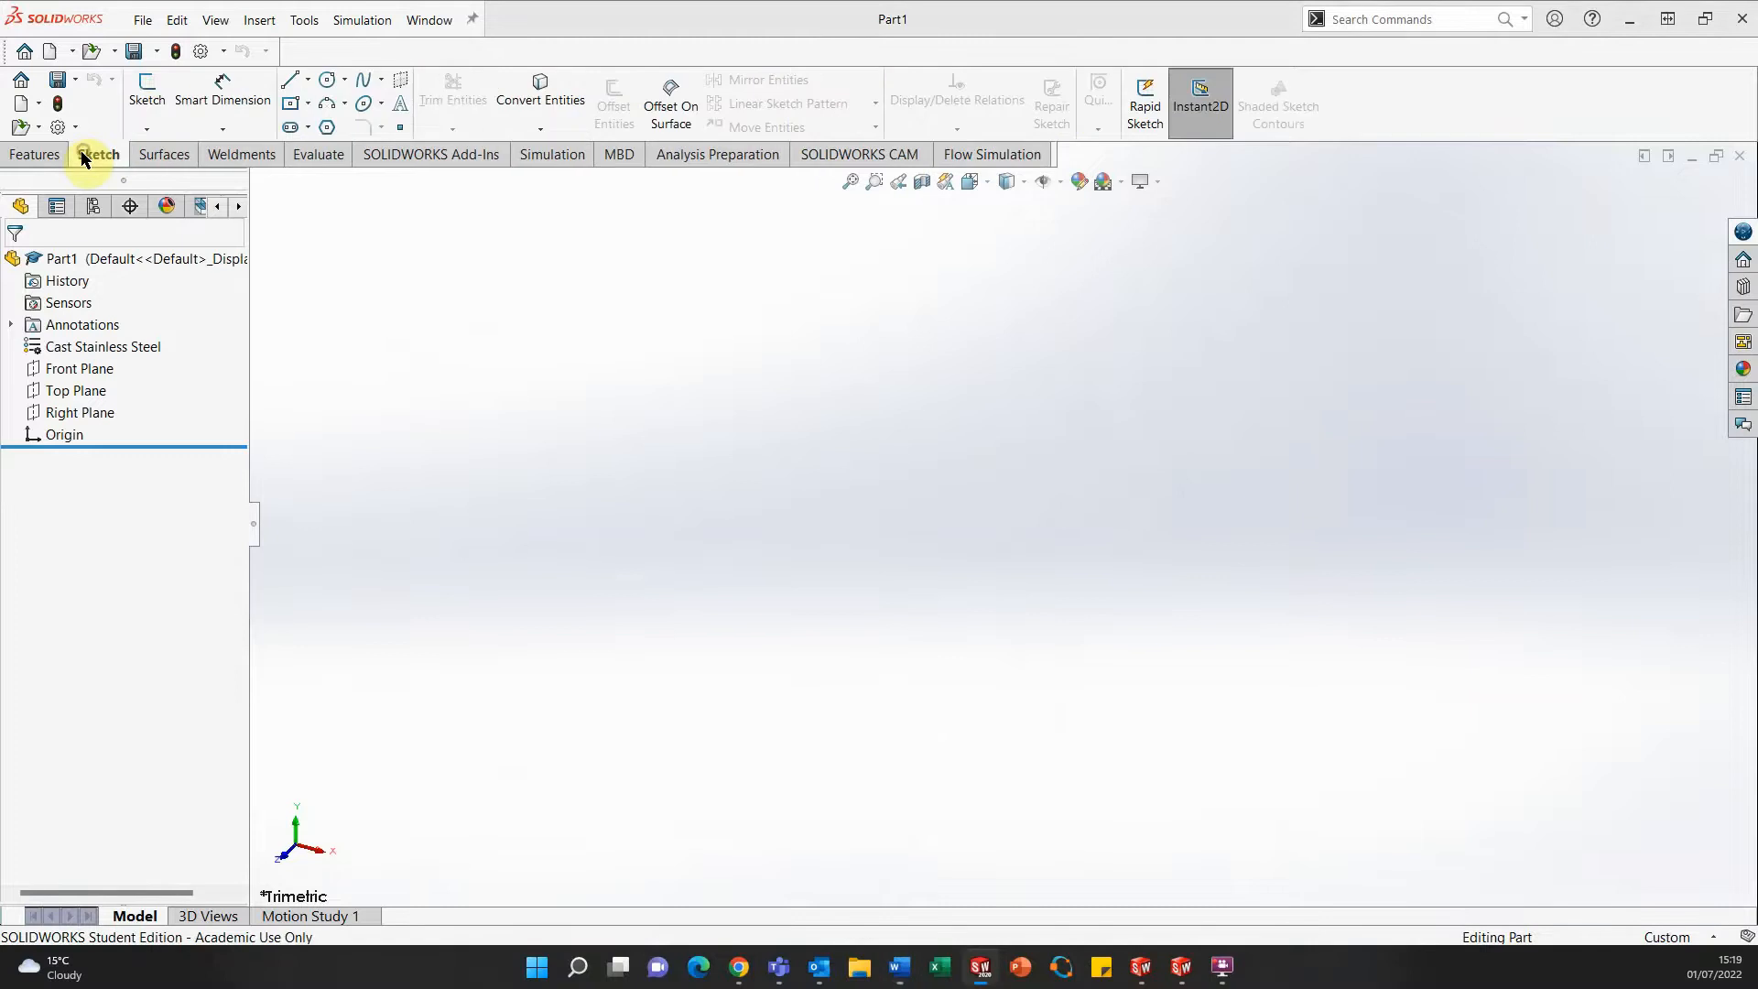
{"action": "left_click", "coordinate": [147, 89]}
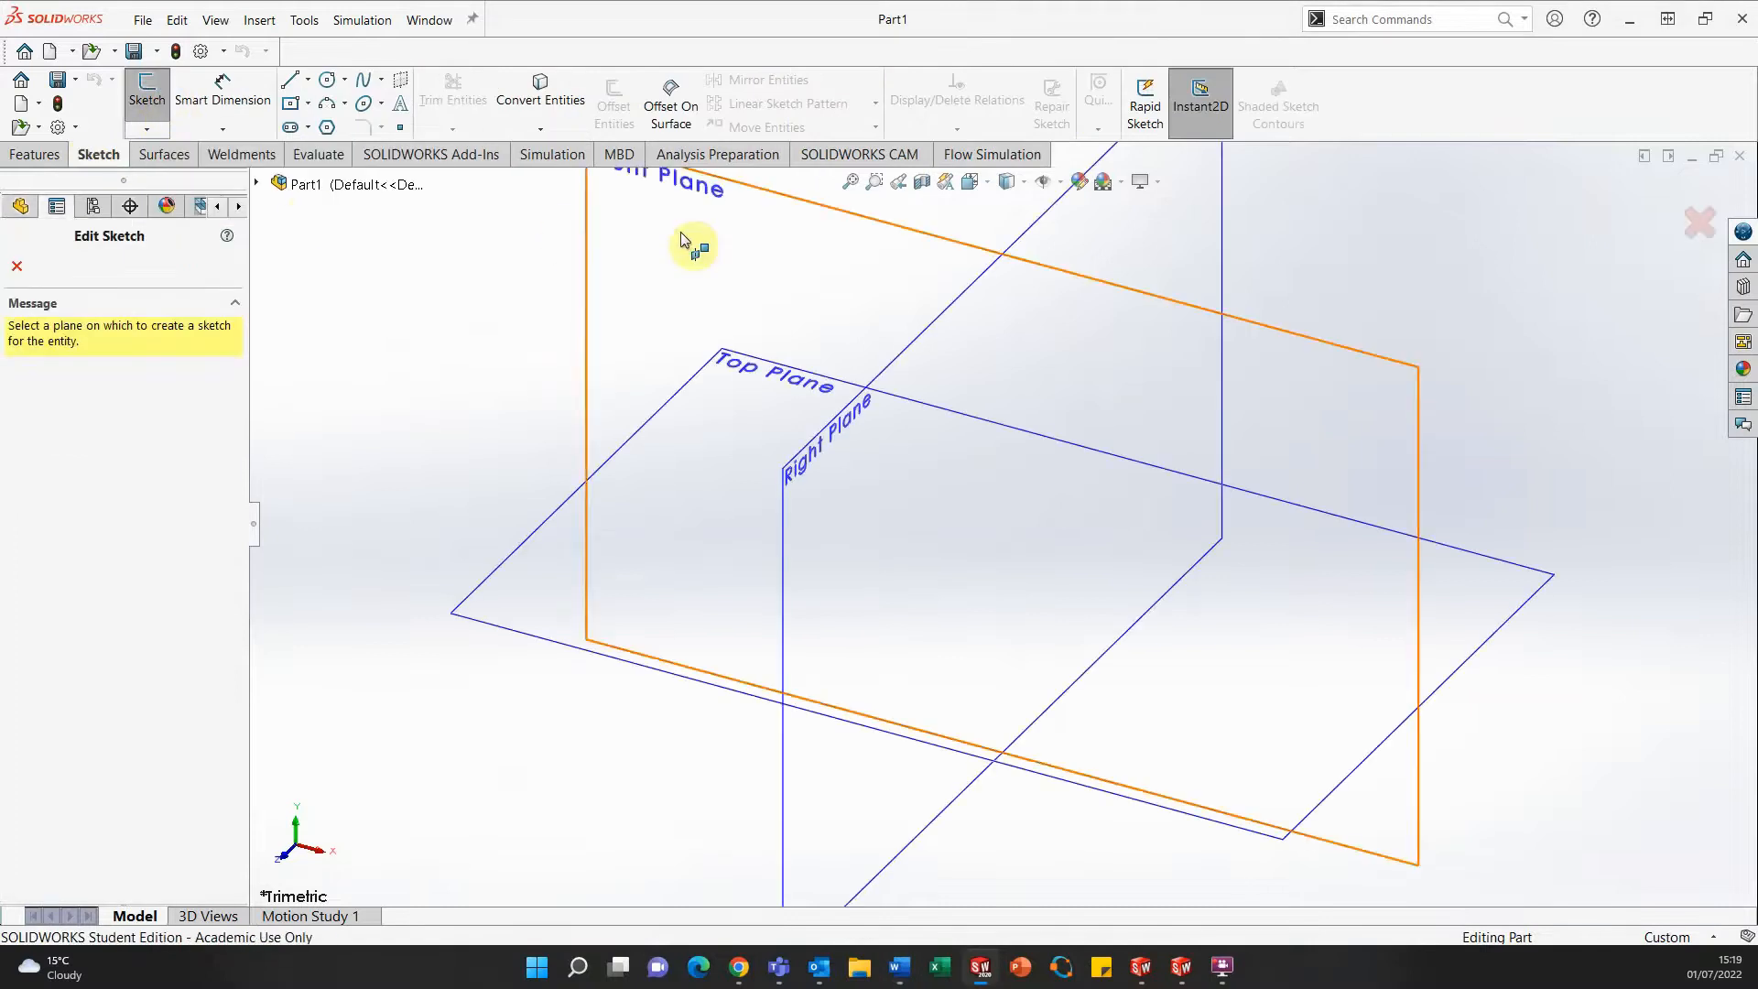
{"action": "left_click", "coordinate": [681, 236]}
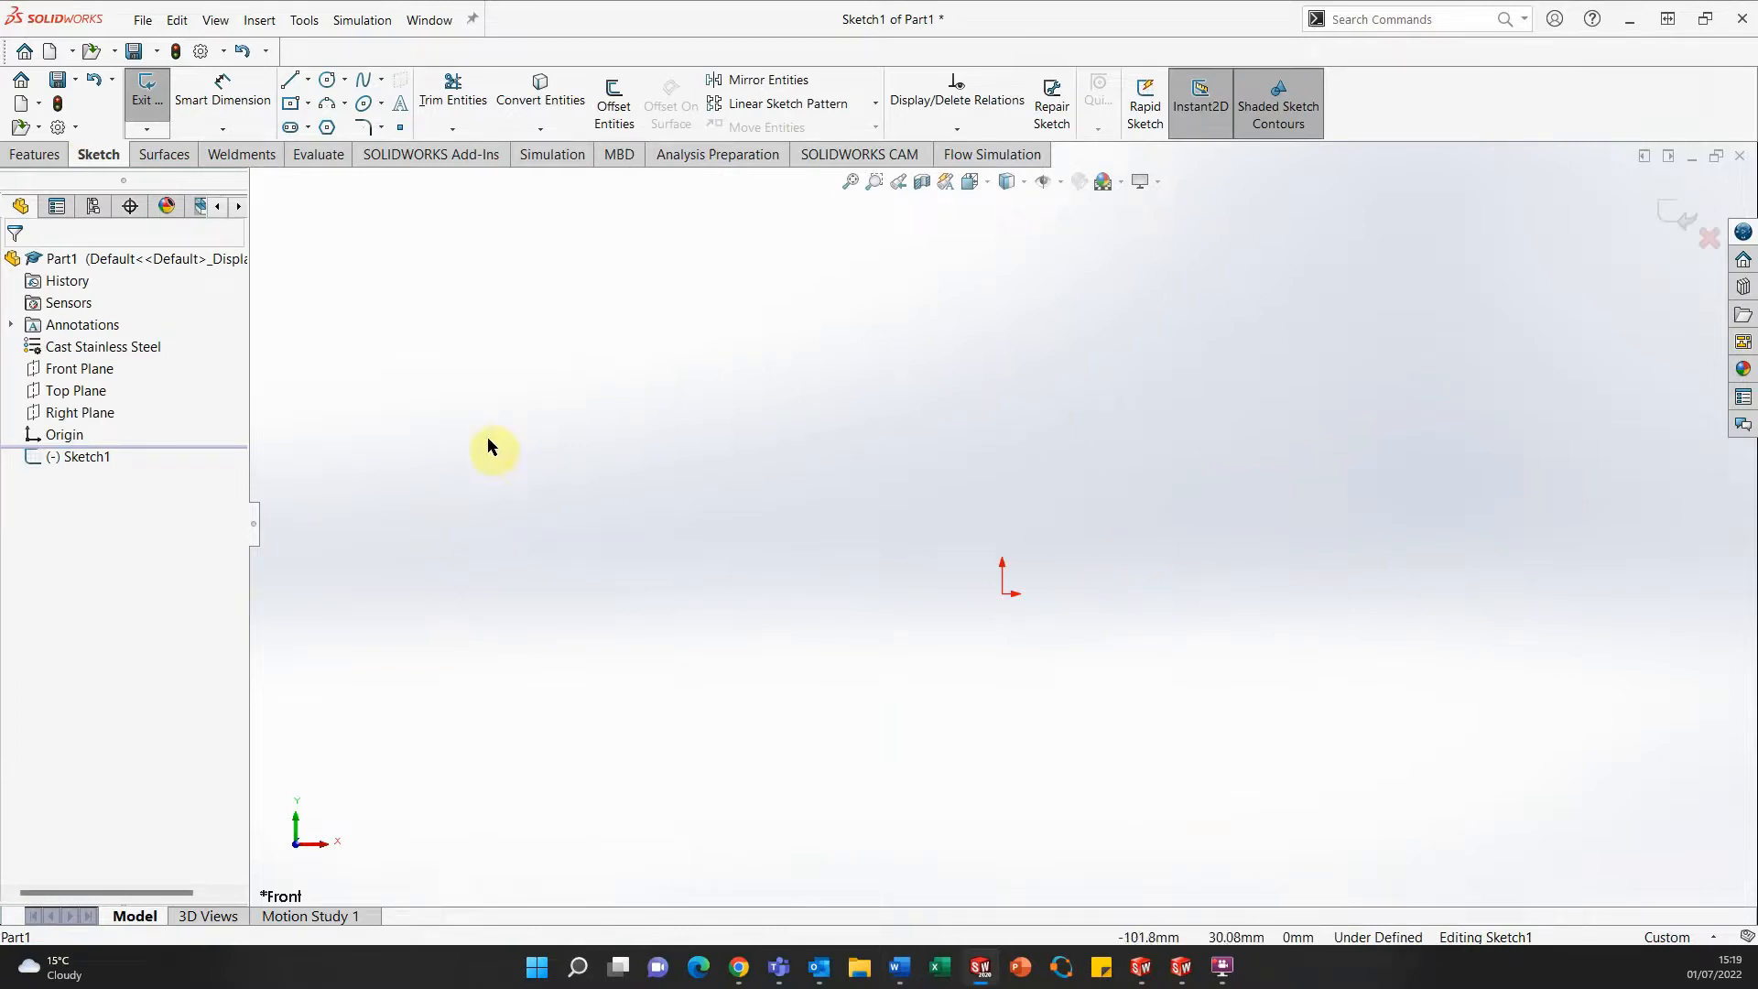
Sketch an open hat-shaped profile of five connected lines, about 140 mm wide and 46 mm high, with both flanges level with the origin.
{"action": "left_click", "coordinate": [292, 89]}
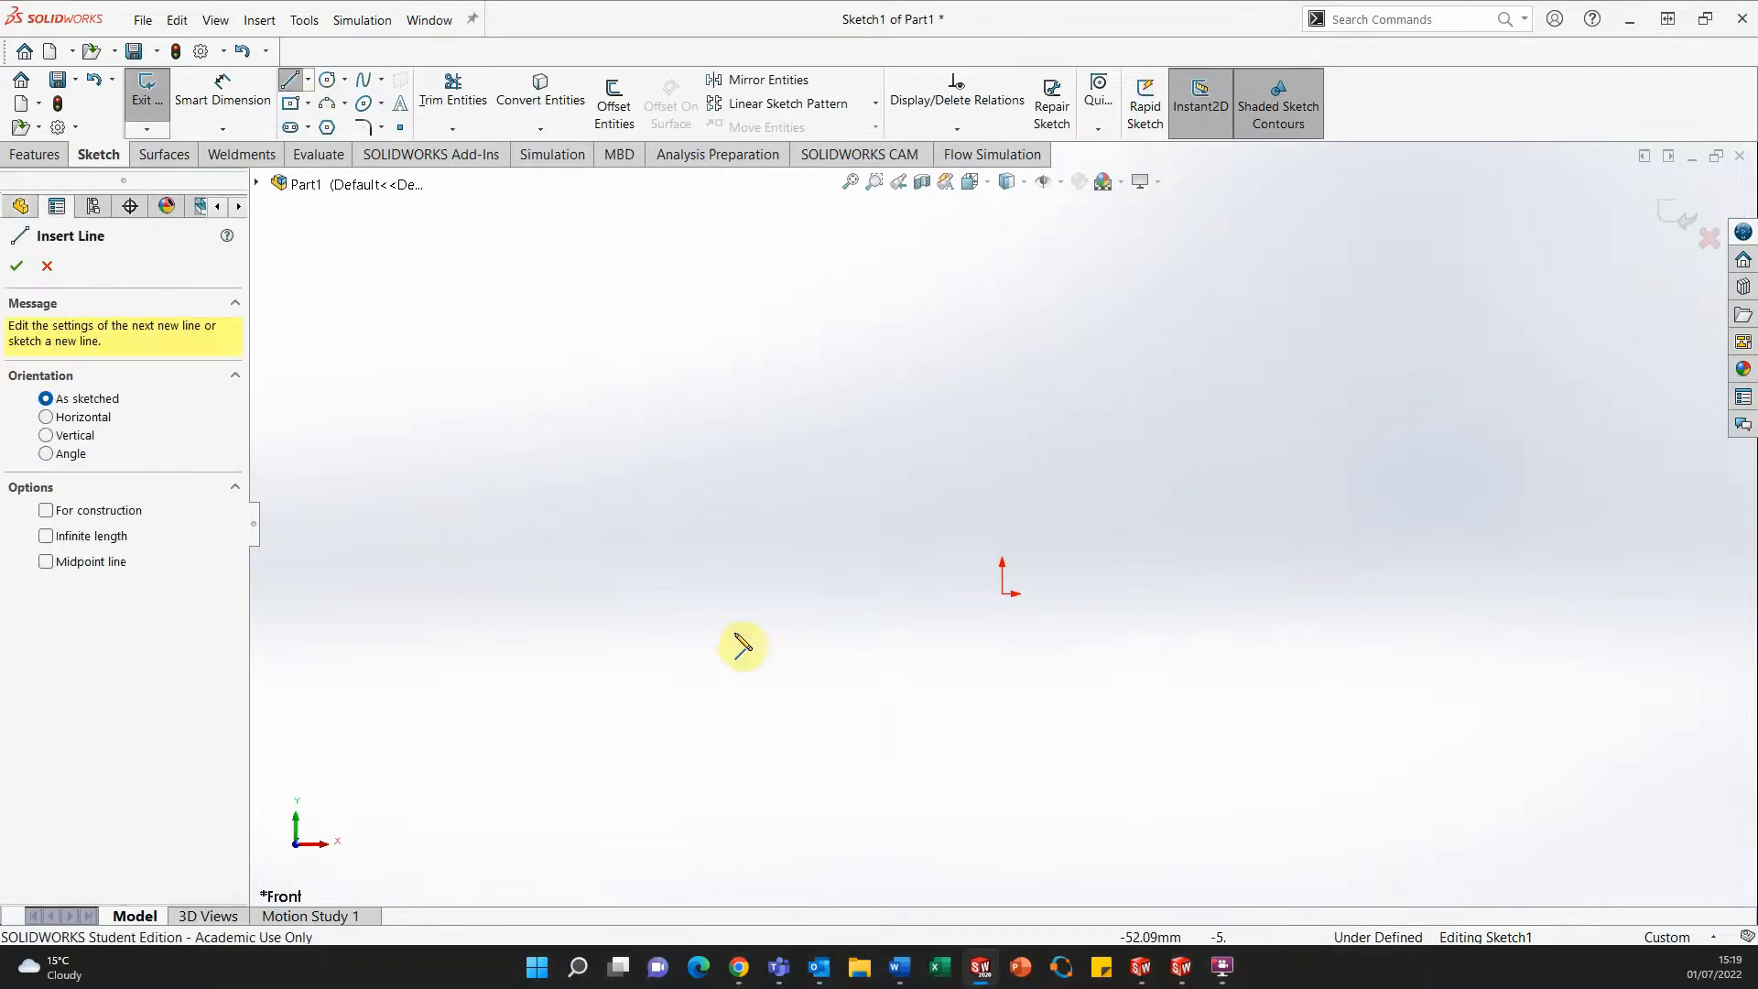
{"action": "left_click", "coordinate": [645, 594]}
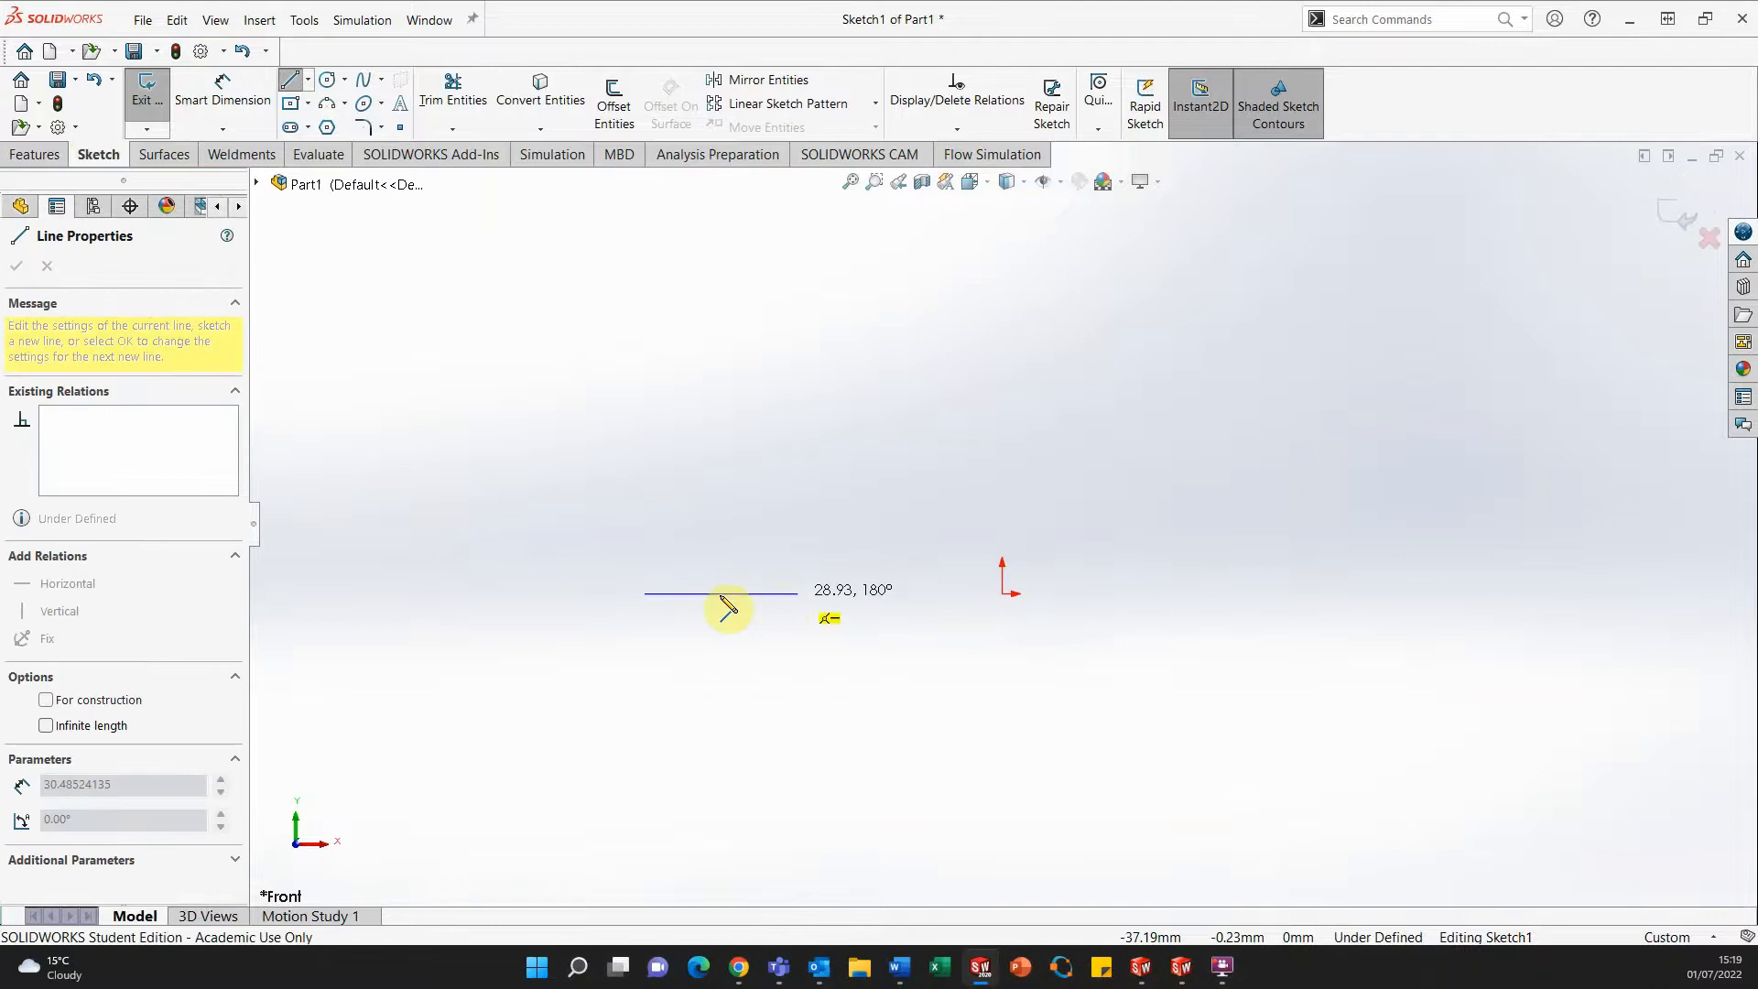
{"action": "left_click", "coordinate": [882, 593]}
{"action": "left_click", "coordinate": [882, 349]}
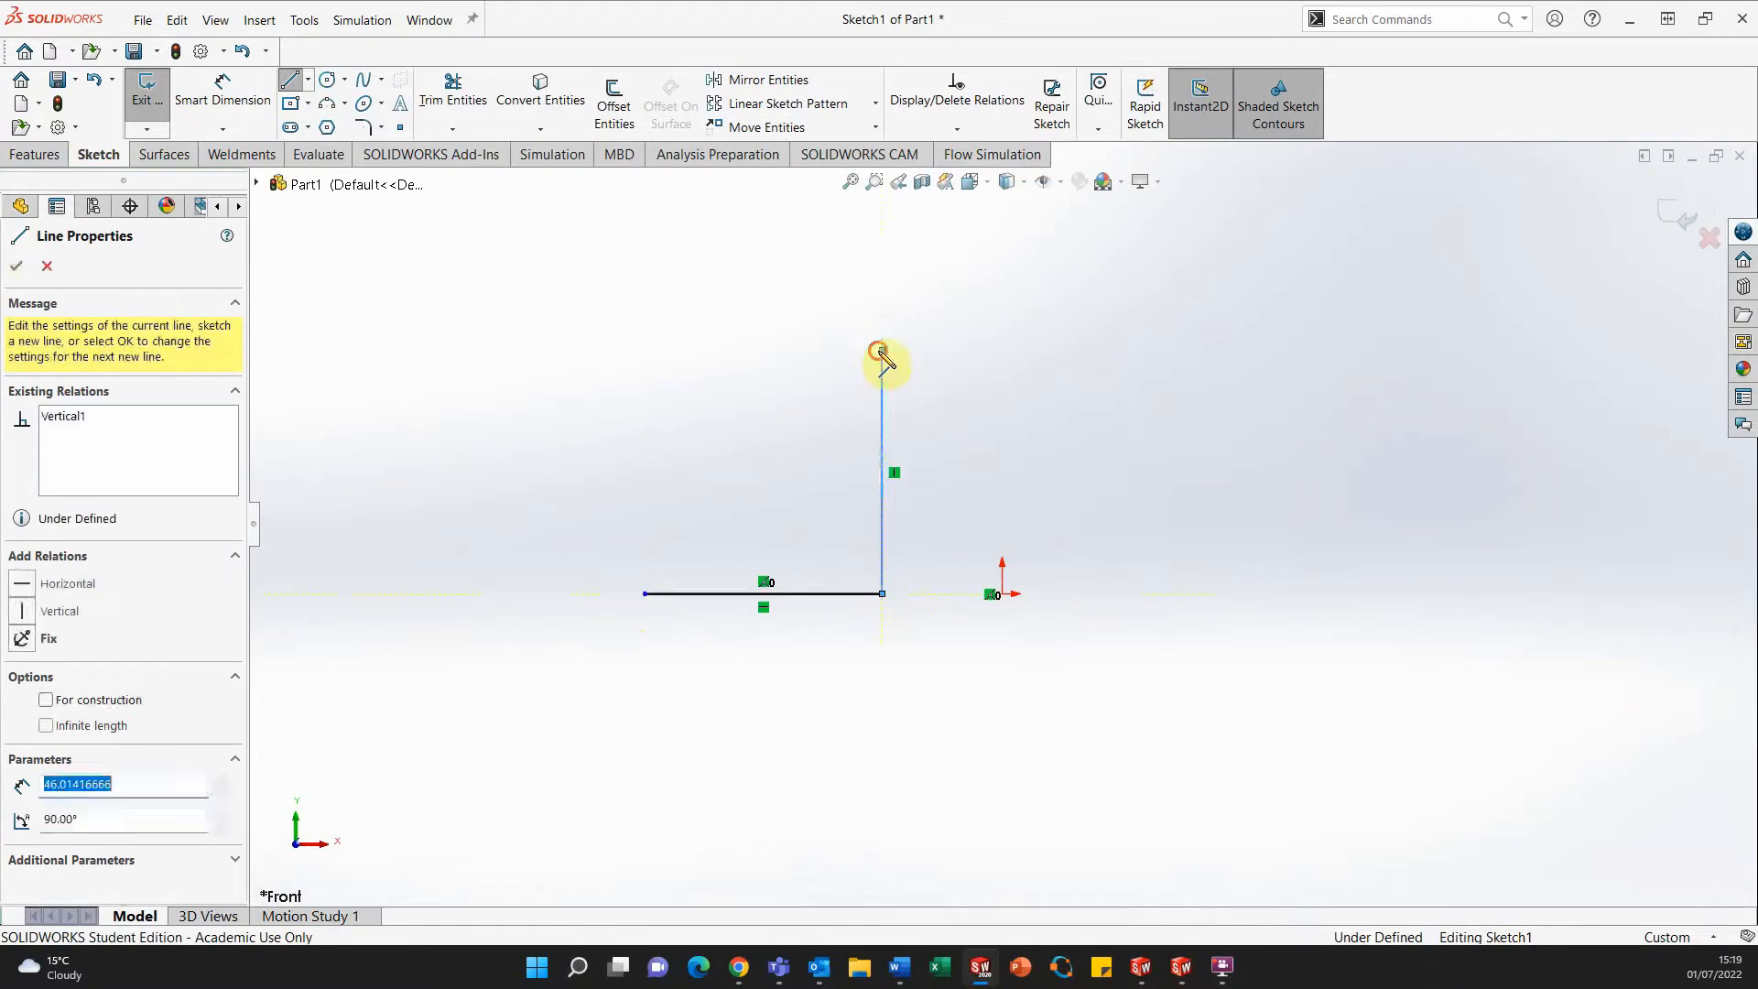
{"action": "left_click", "coordinate": [1130, 350]}
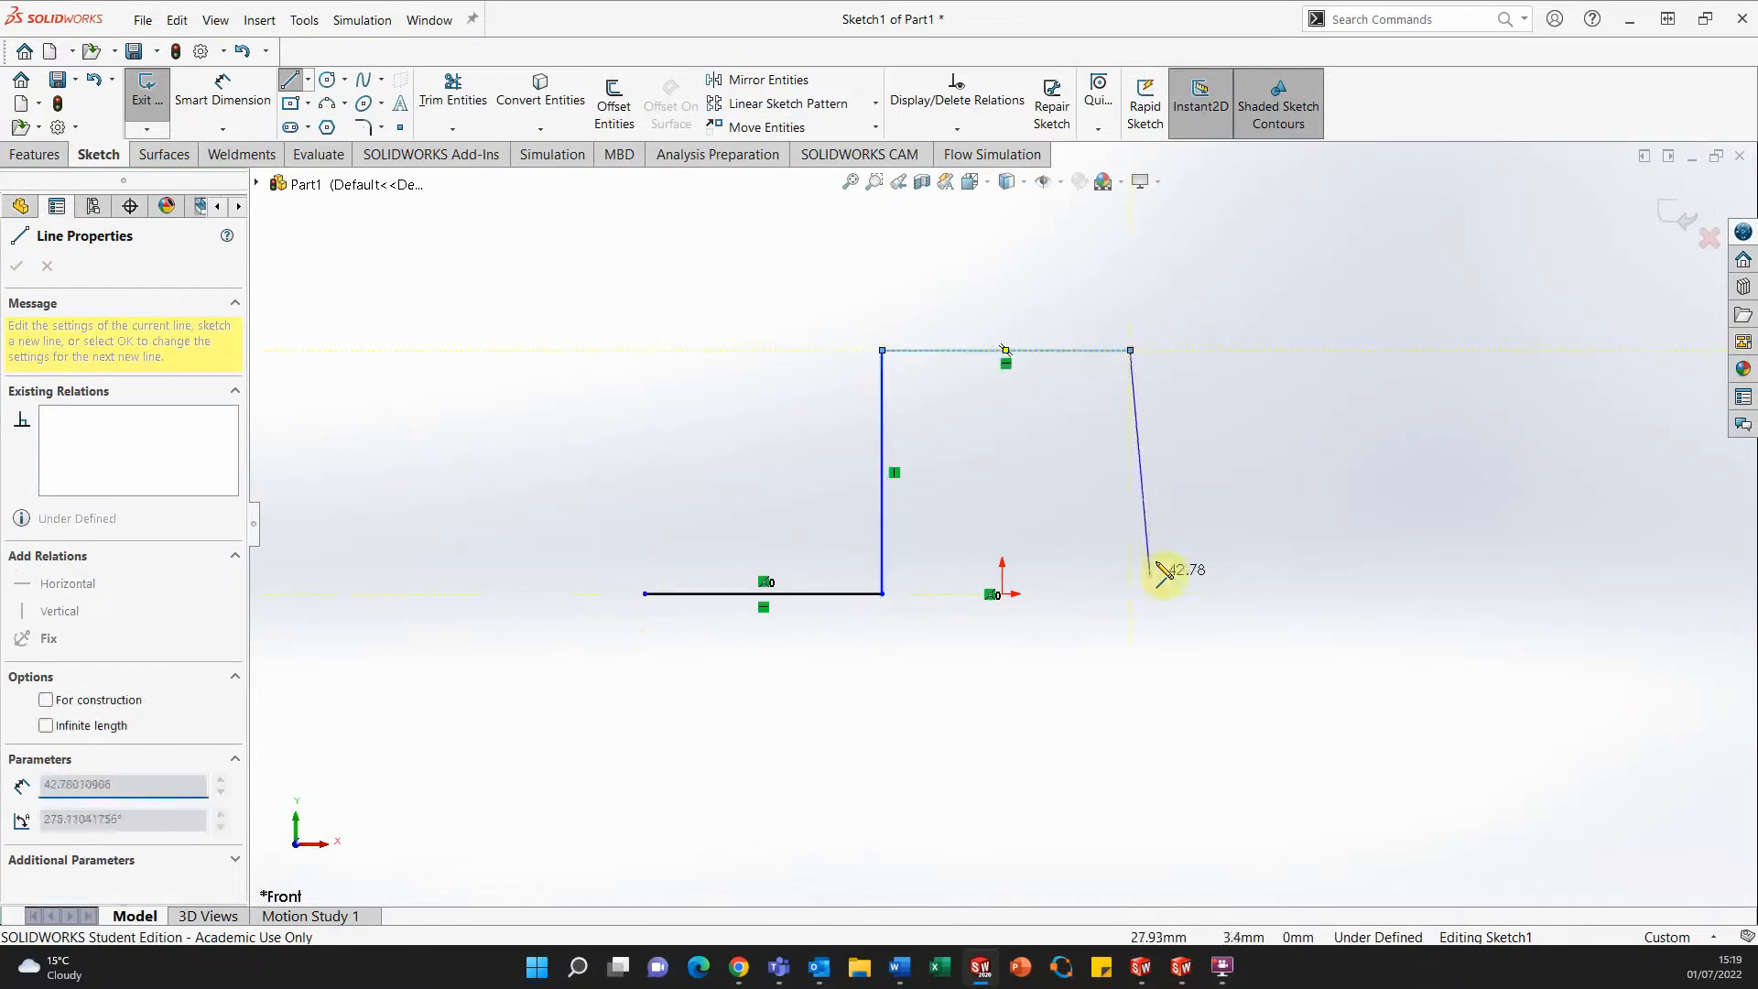
{"action": "left_click", "coordinate": [1132, 595]}
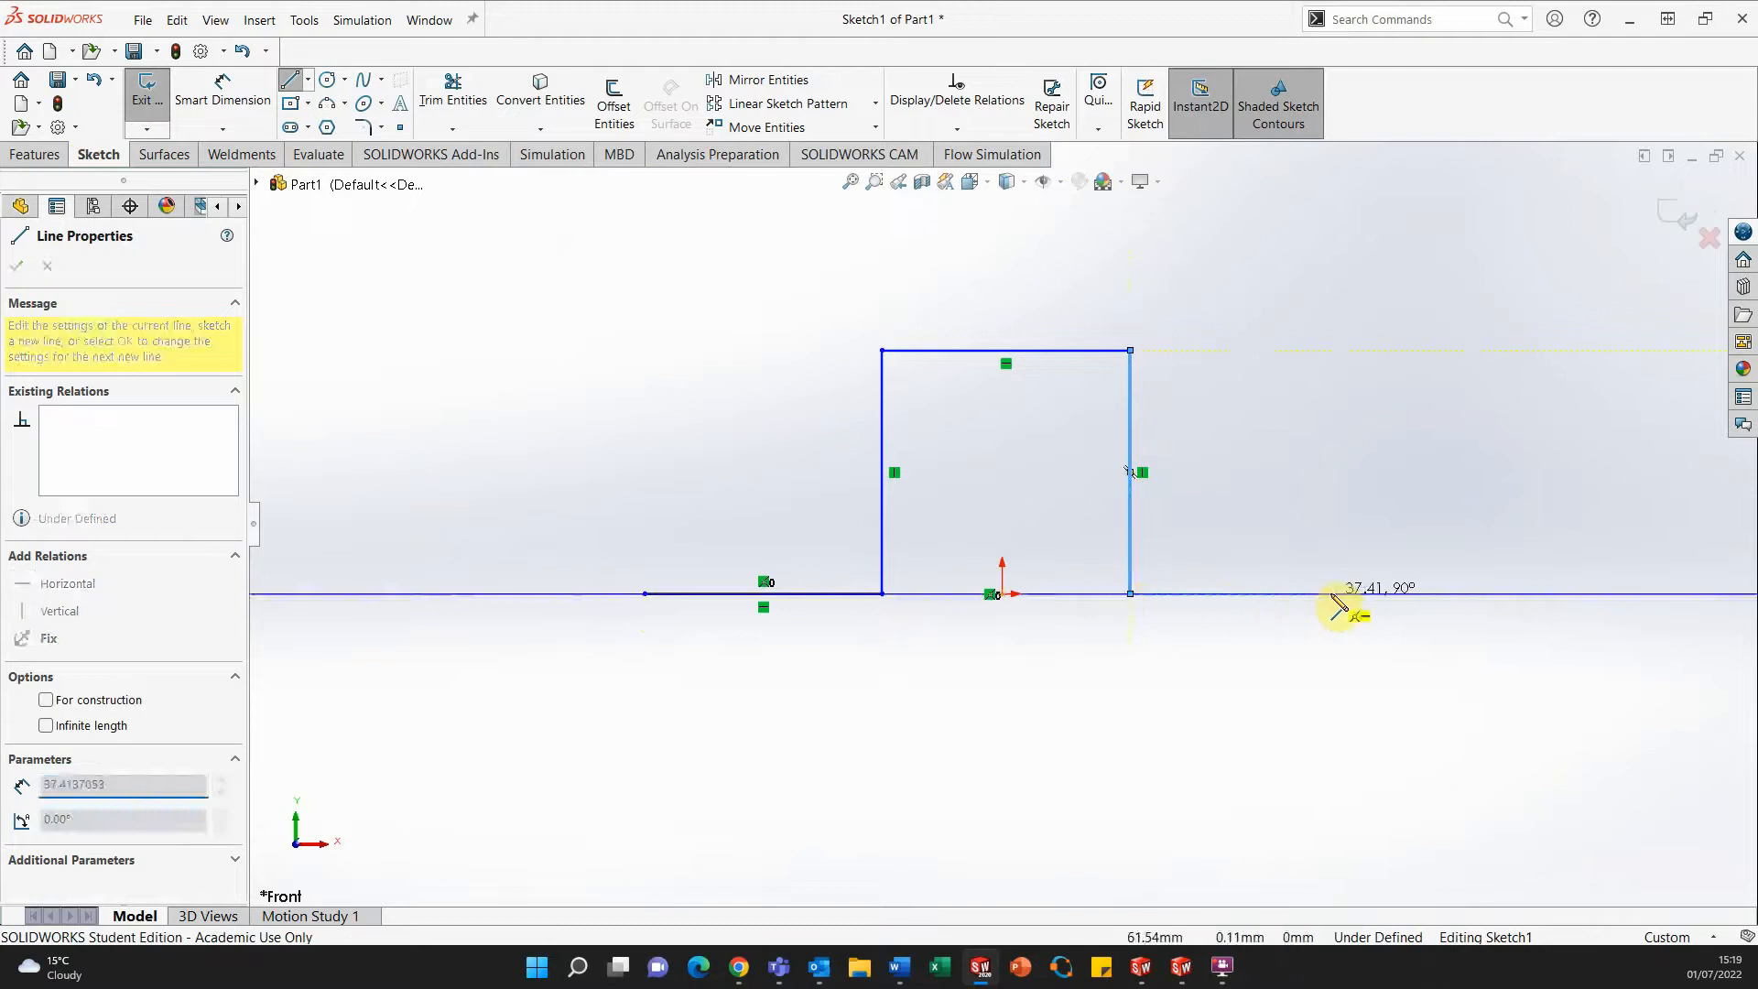
{"action": "left_click", "coordinate": [1387, 594]}
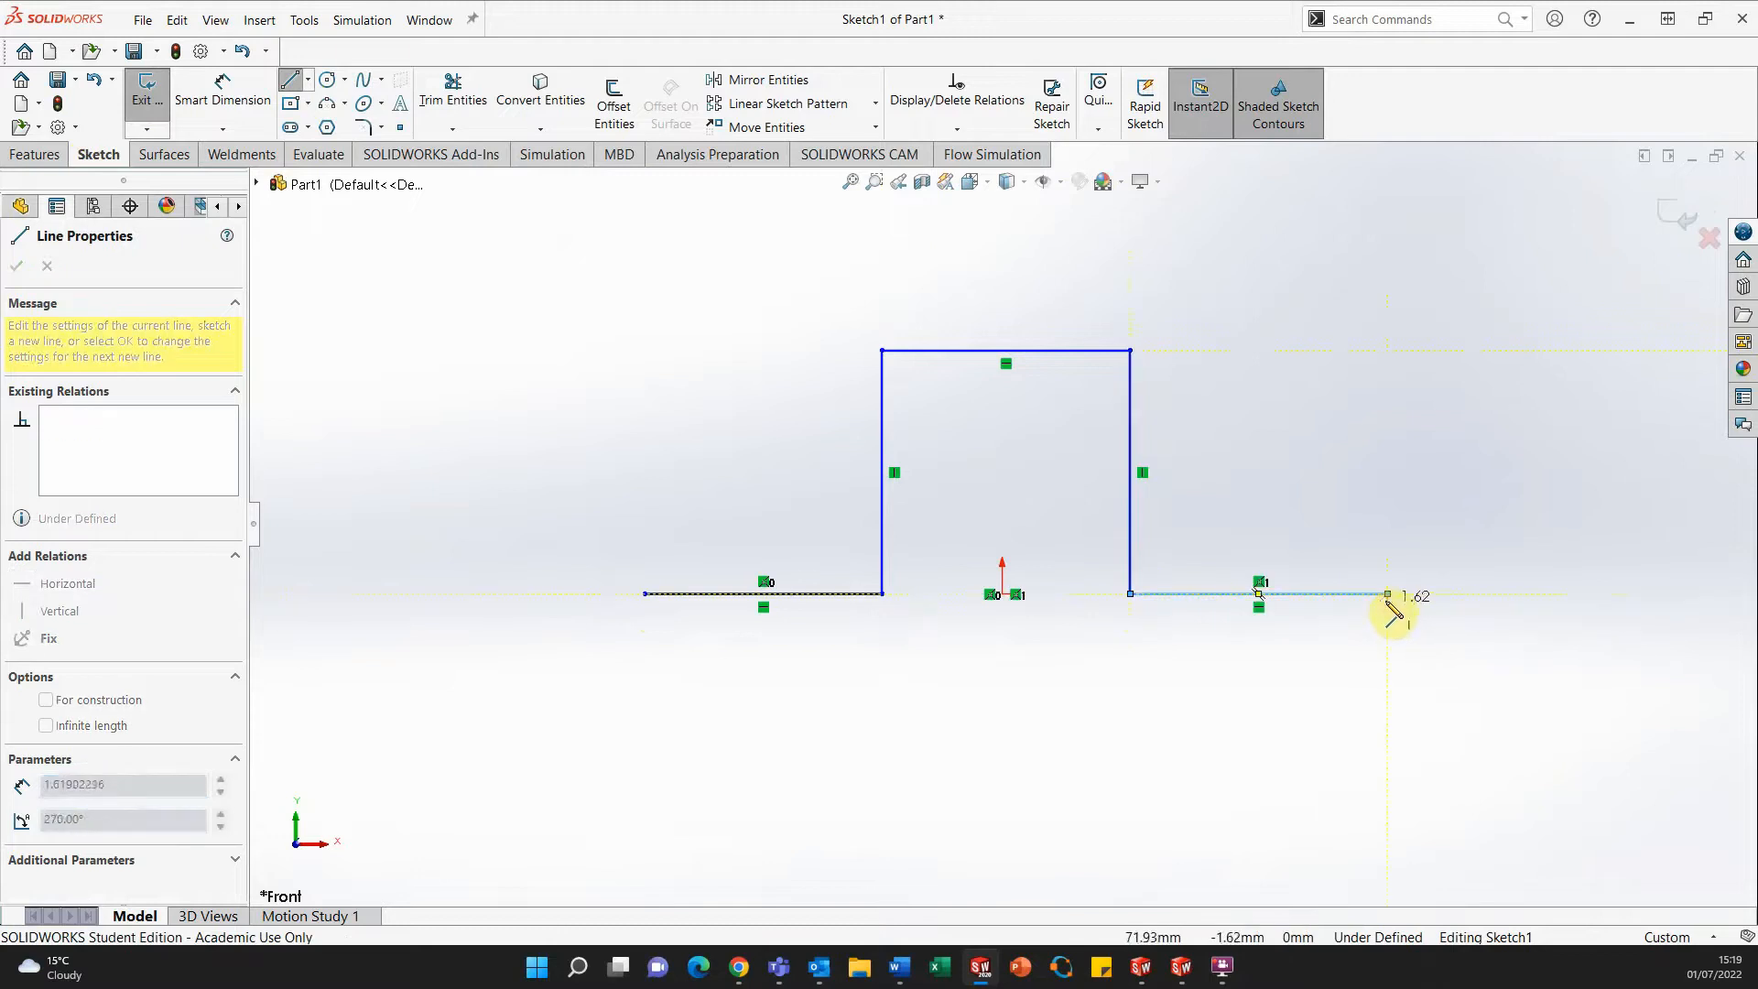
{"action": "key", "text": "Escape"}
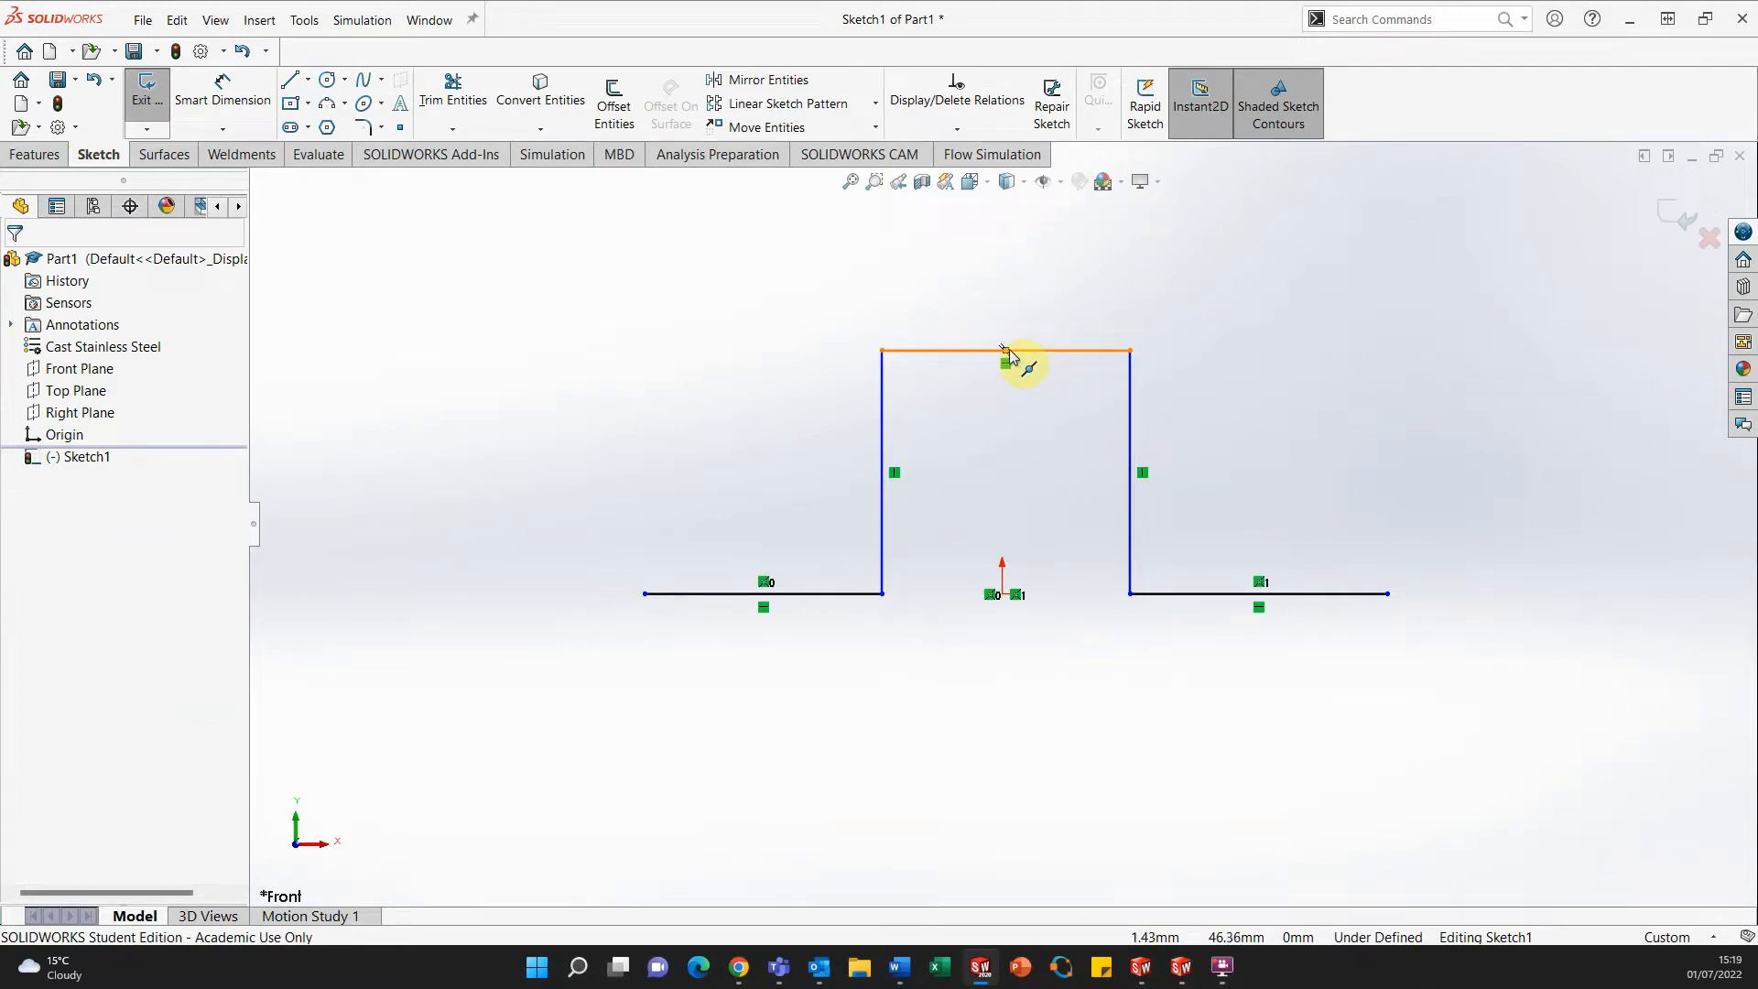
Add a Vertical relation between the midpoint of the profile's top line and the origin.
{"action": "left_click", "coordinate": [1009, 349]}
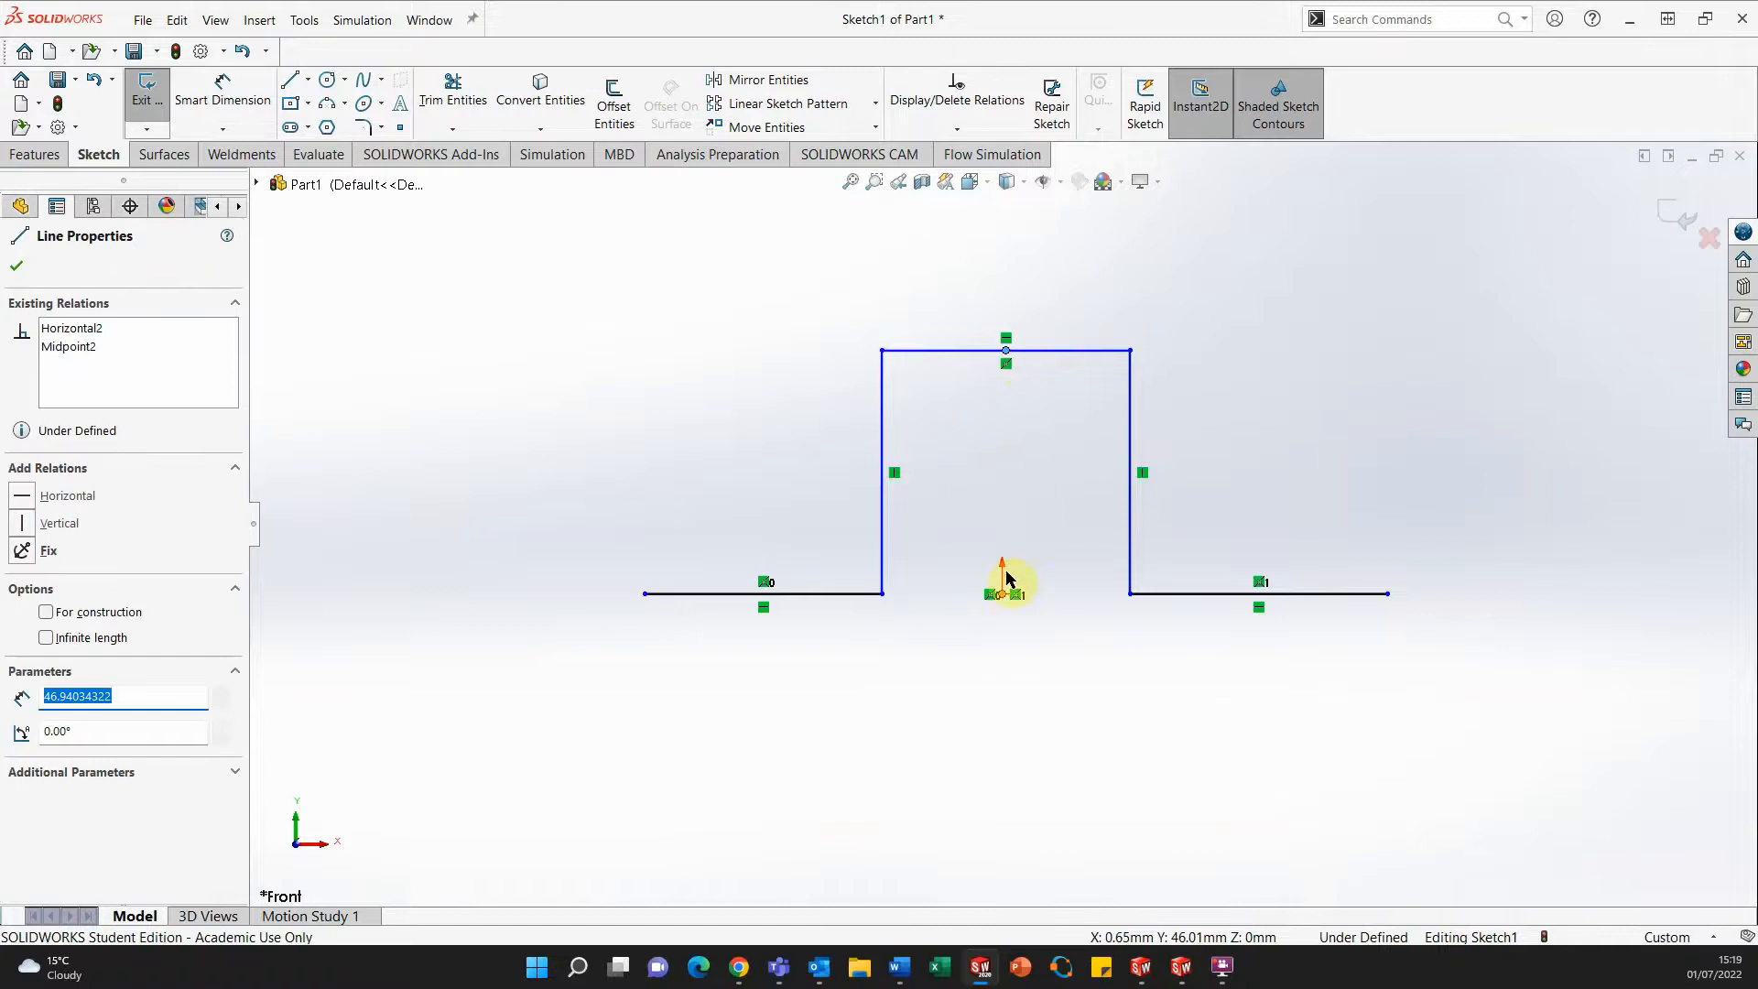
{"action": "left_click", "coordinate": [1004, 594], "text": "ctrl"}
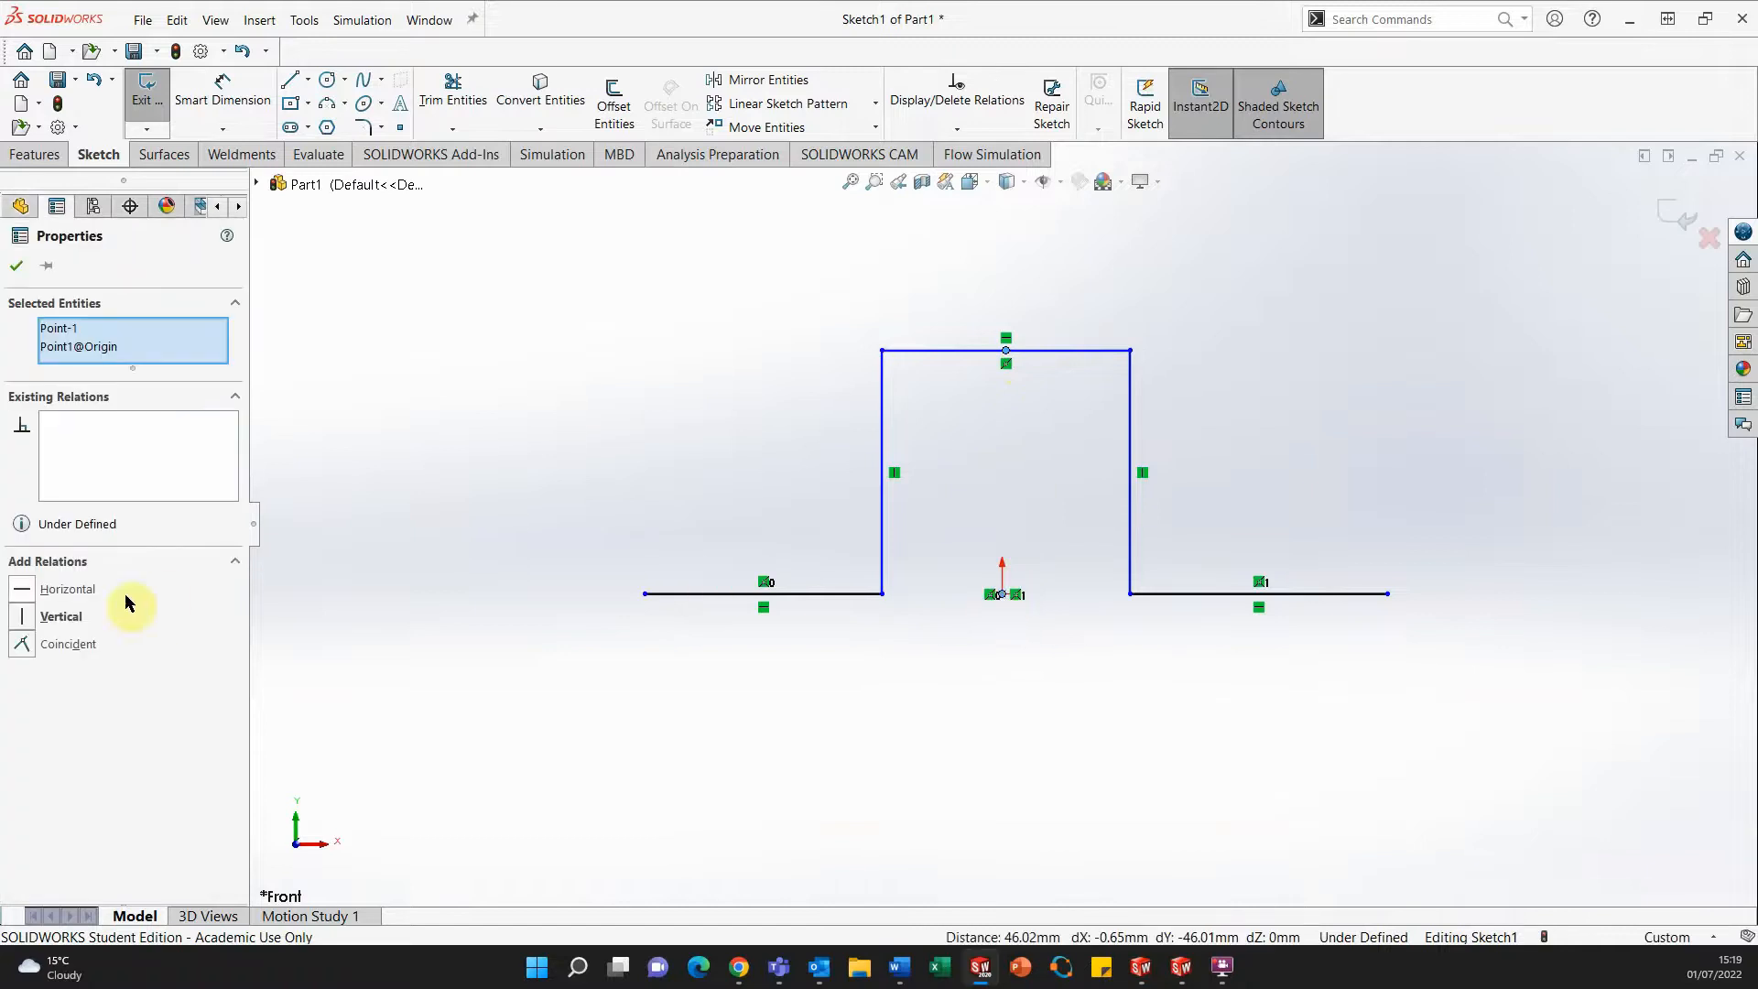
{"action": "left_click", "coordinate": [24, 616]}
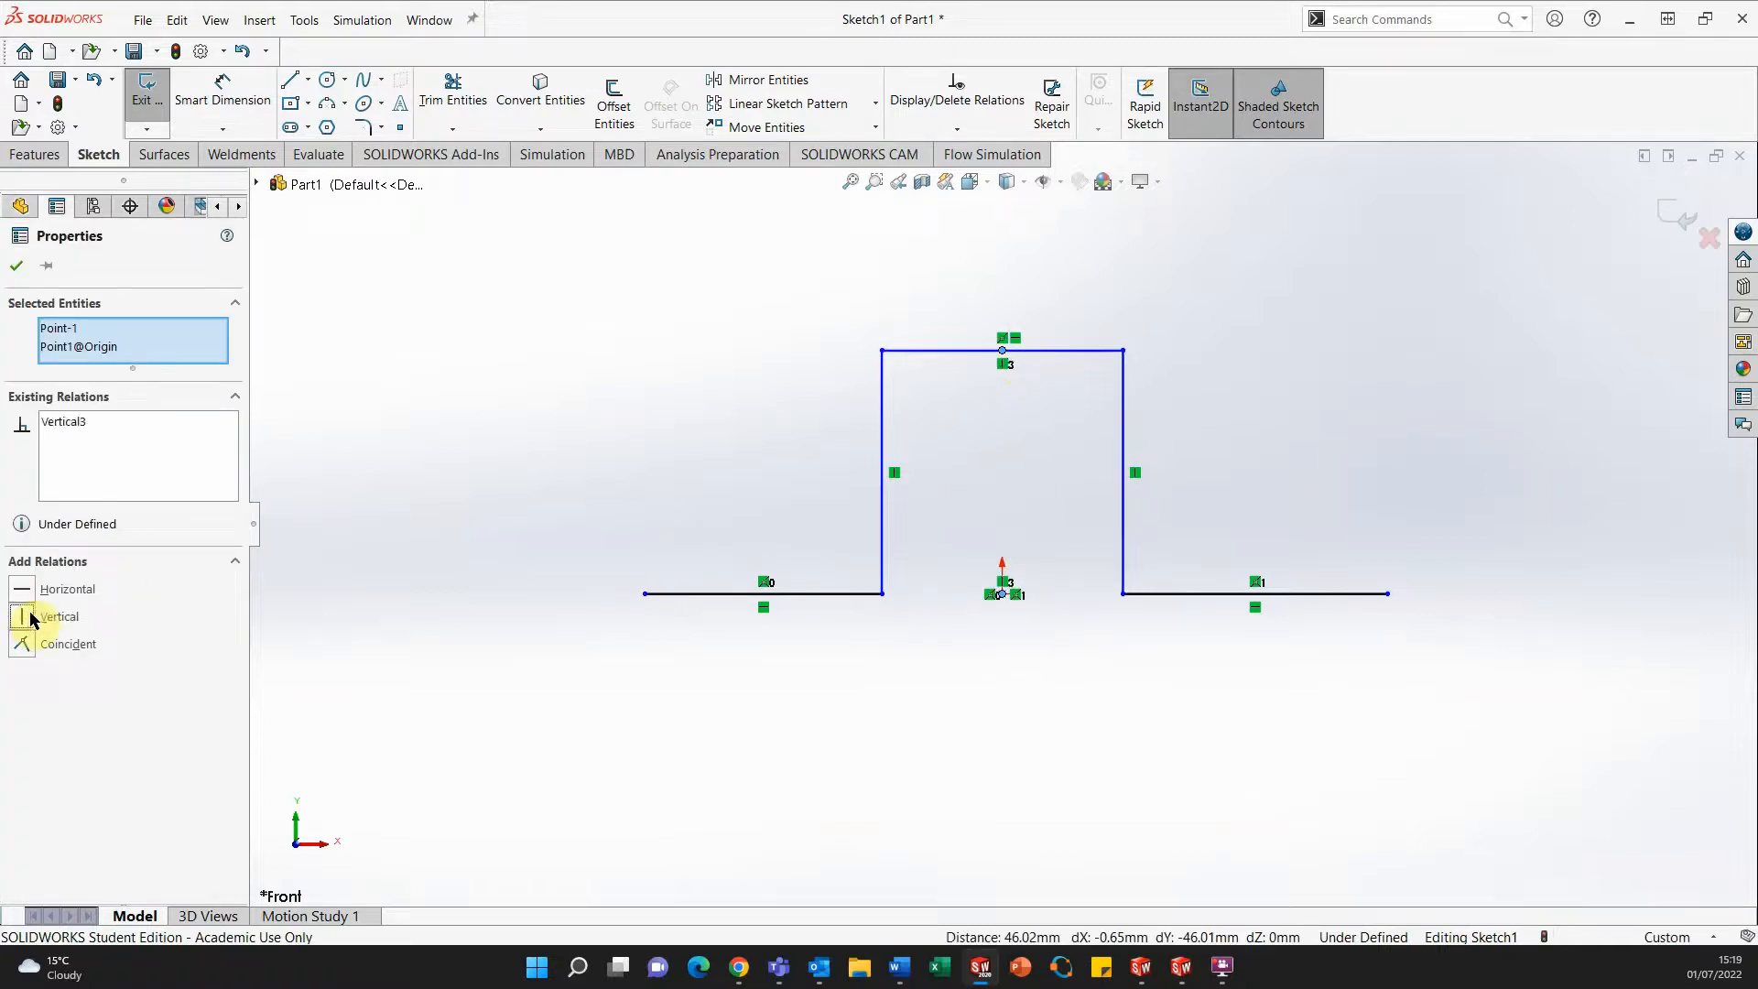
{"action": "left_click", "coordinate": [16, 270]}
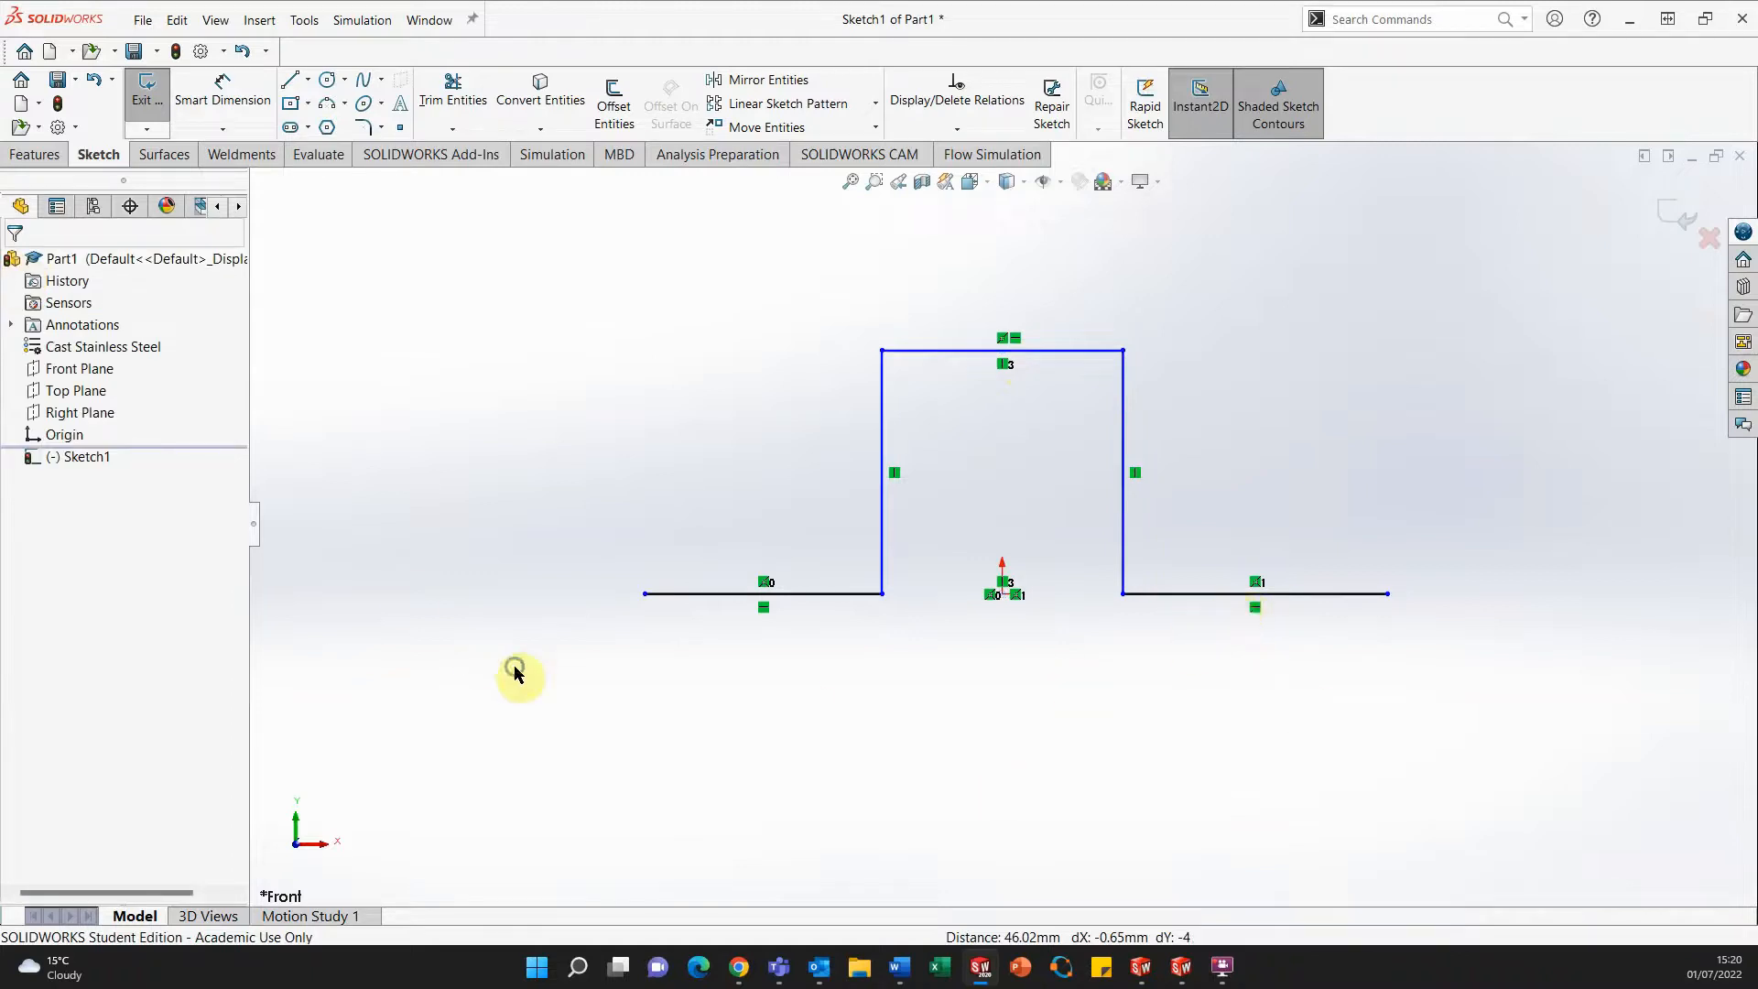
Dimension the overall width between the outer ends of the two flanges as 48 mm.
{"action": "right_click_drag", "start_coordinate": [513, 661], "coordinate": [510, 582]}
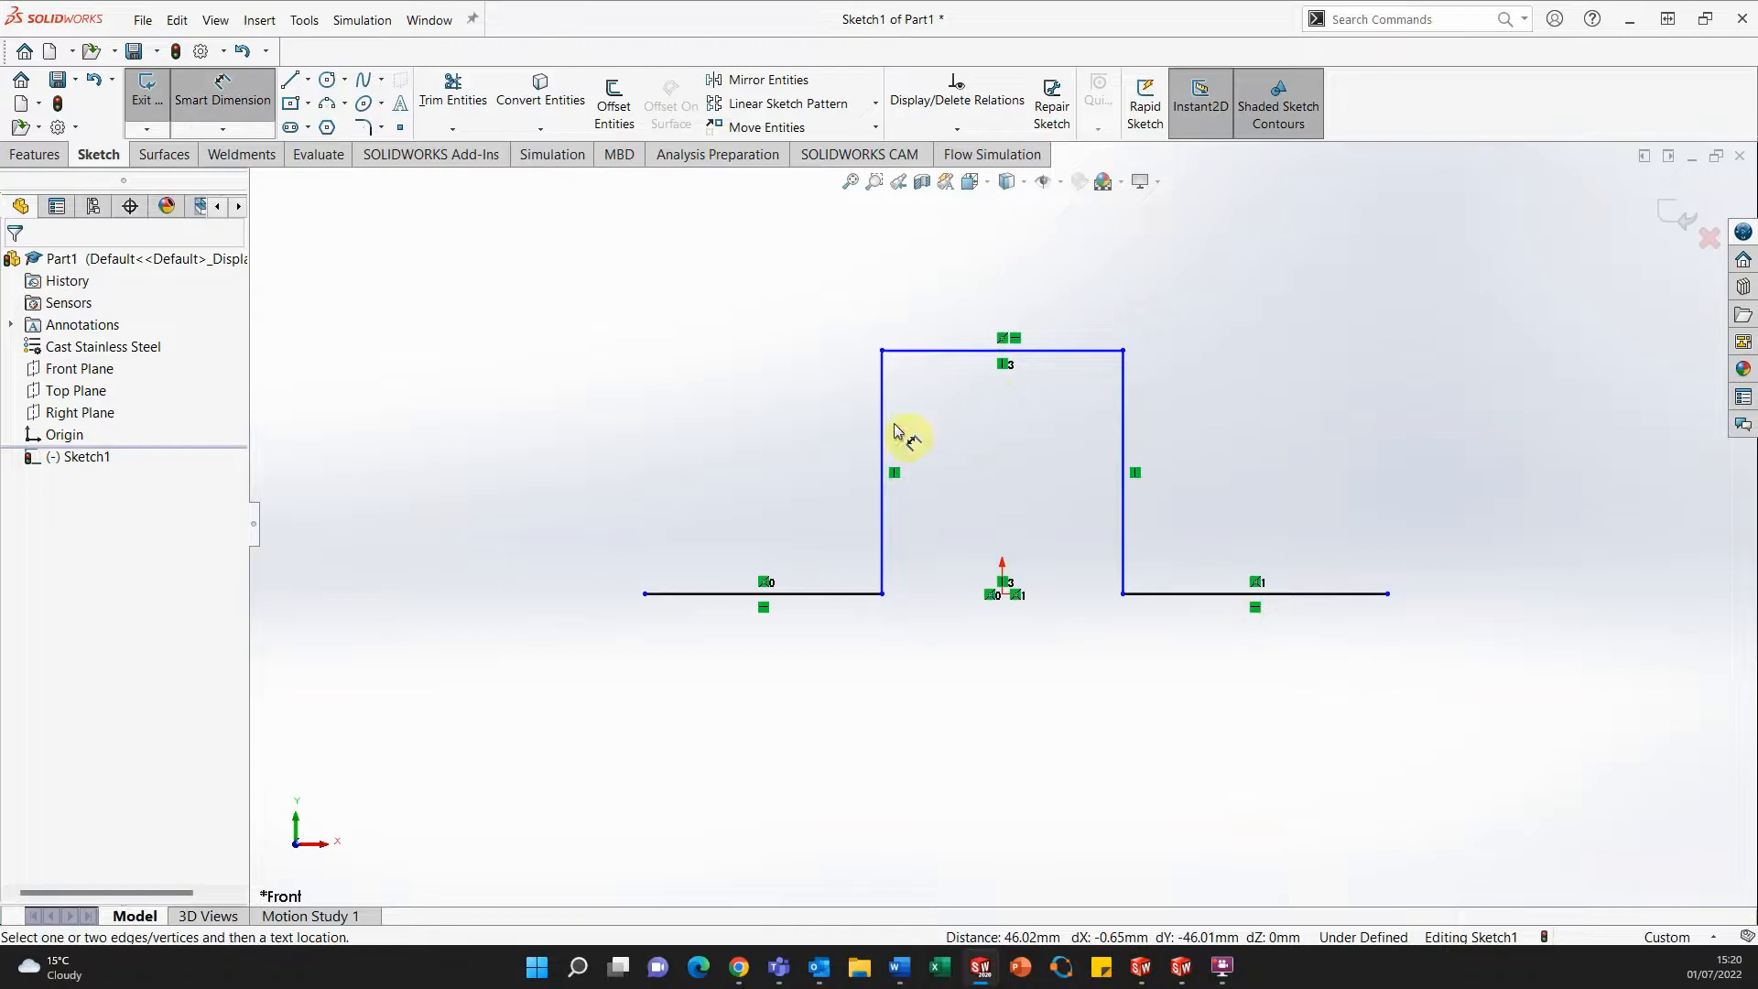
{"action": "left_click", "coordinate": [645, 595]}
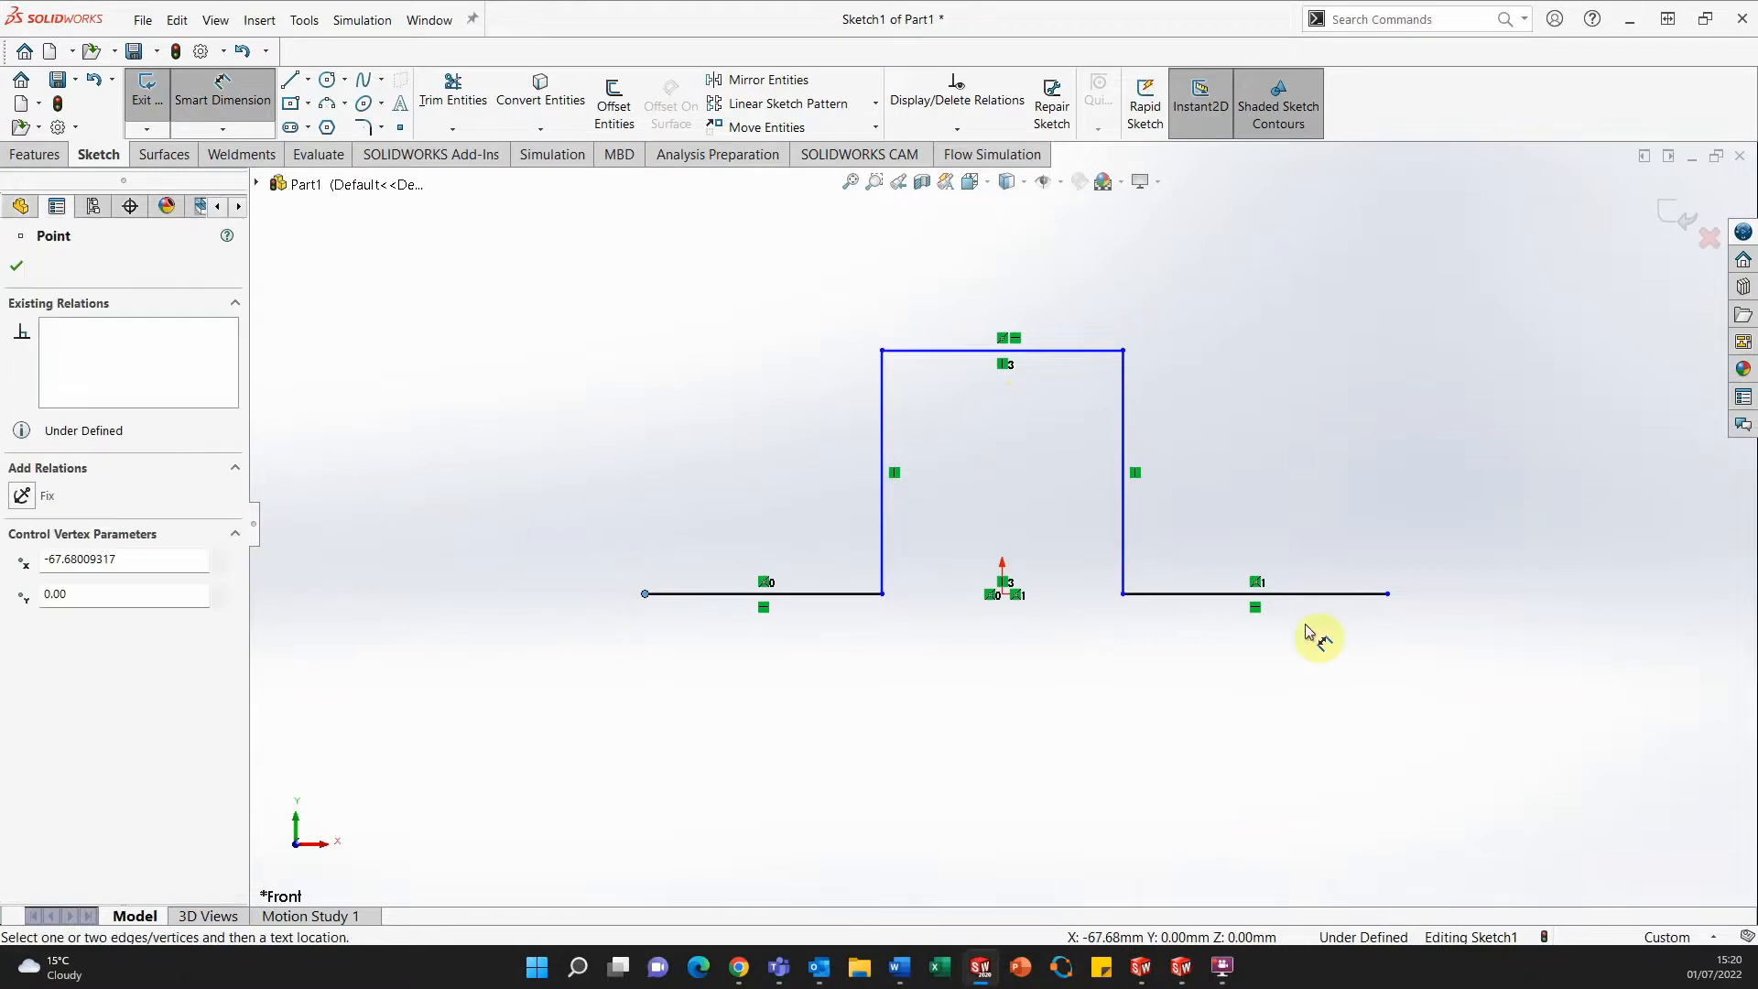
{"action": "left_click", "coordinate": [1389, 595]}
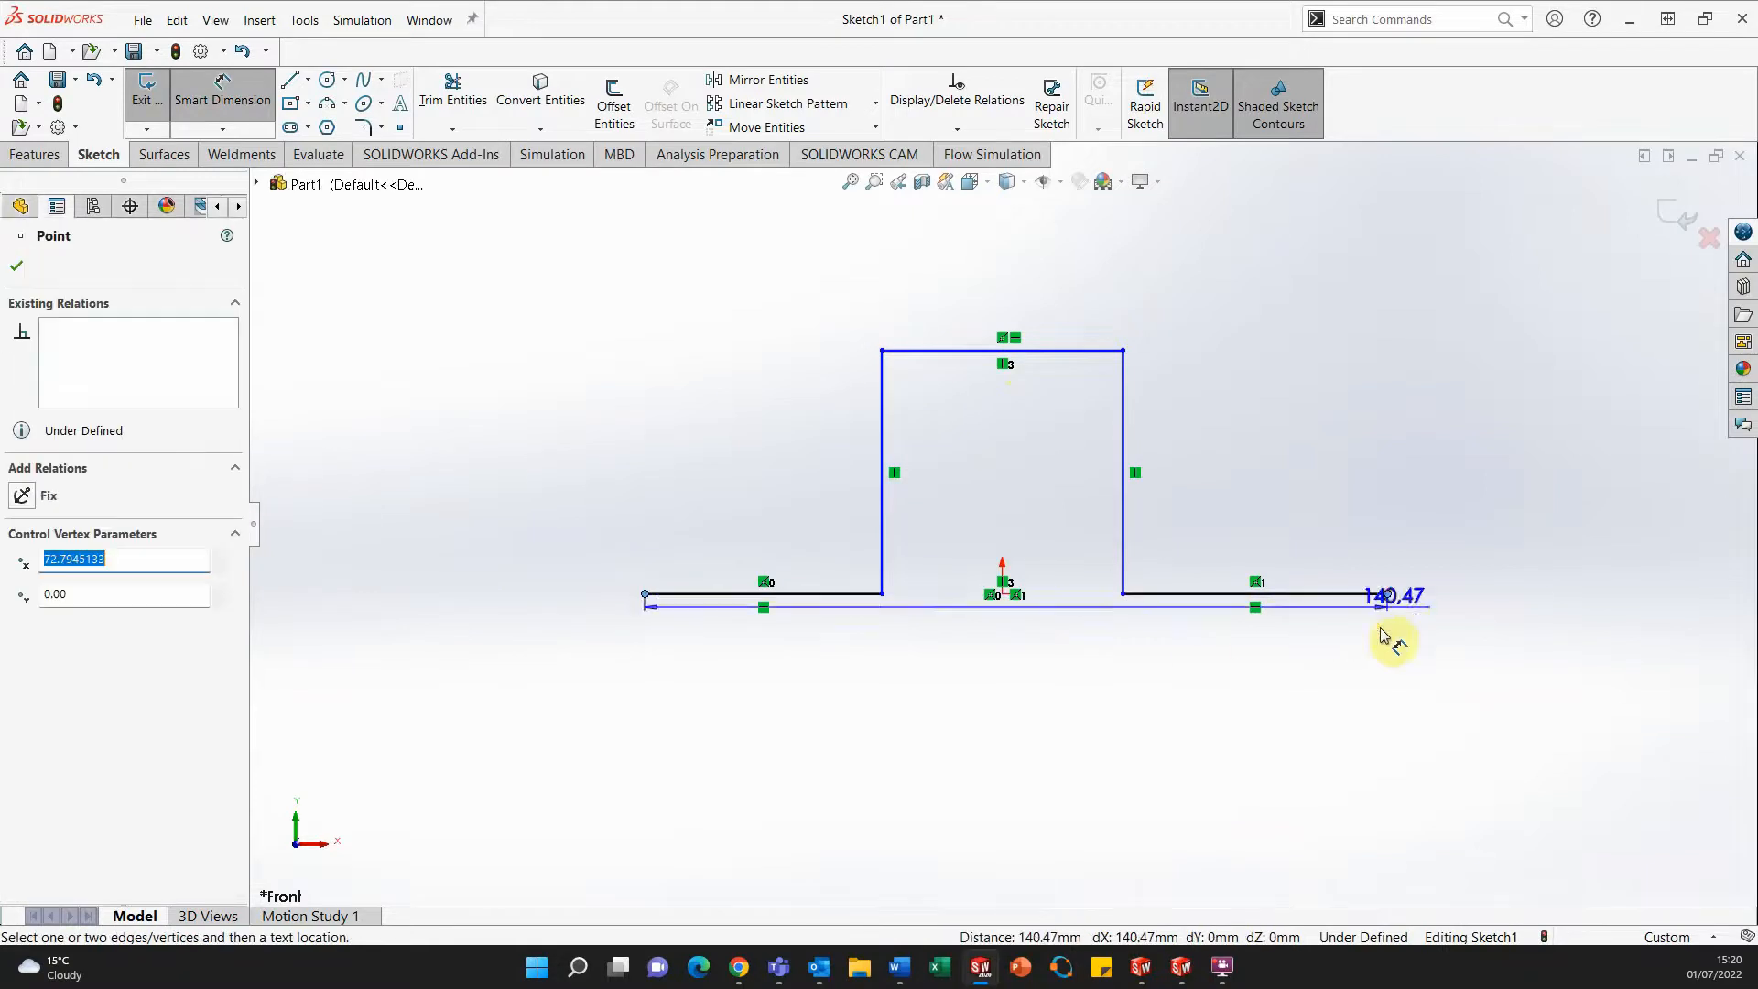
{"action": "left_click", "coordinate": [1024, 744]}
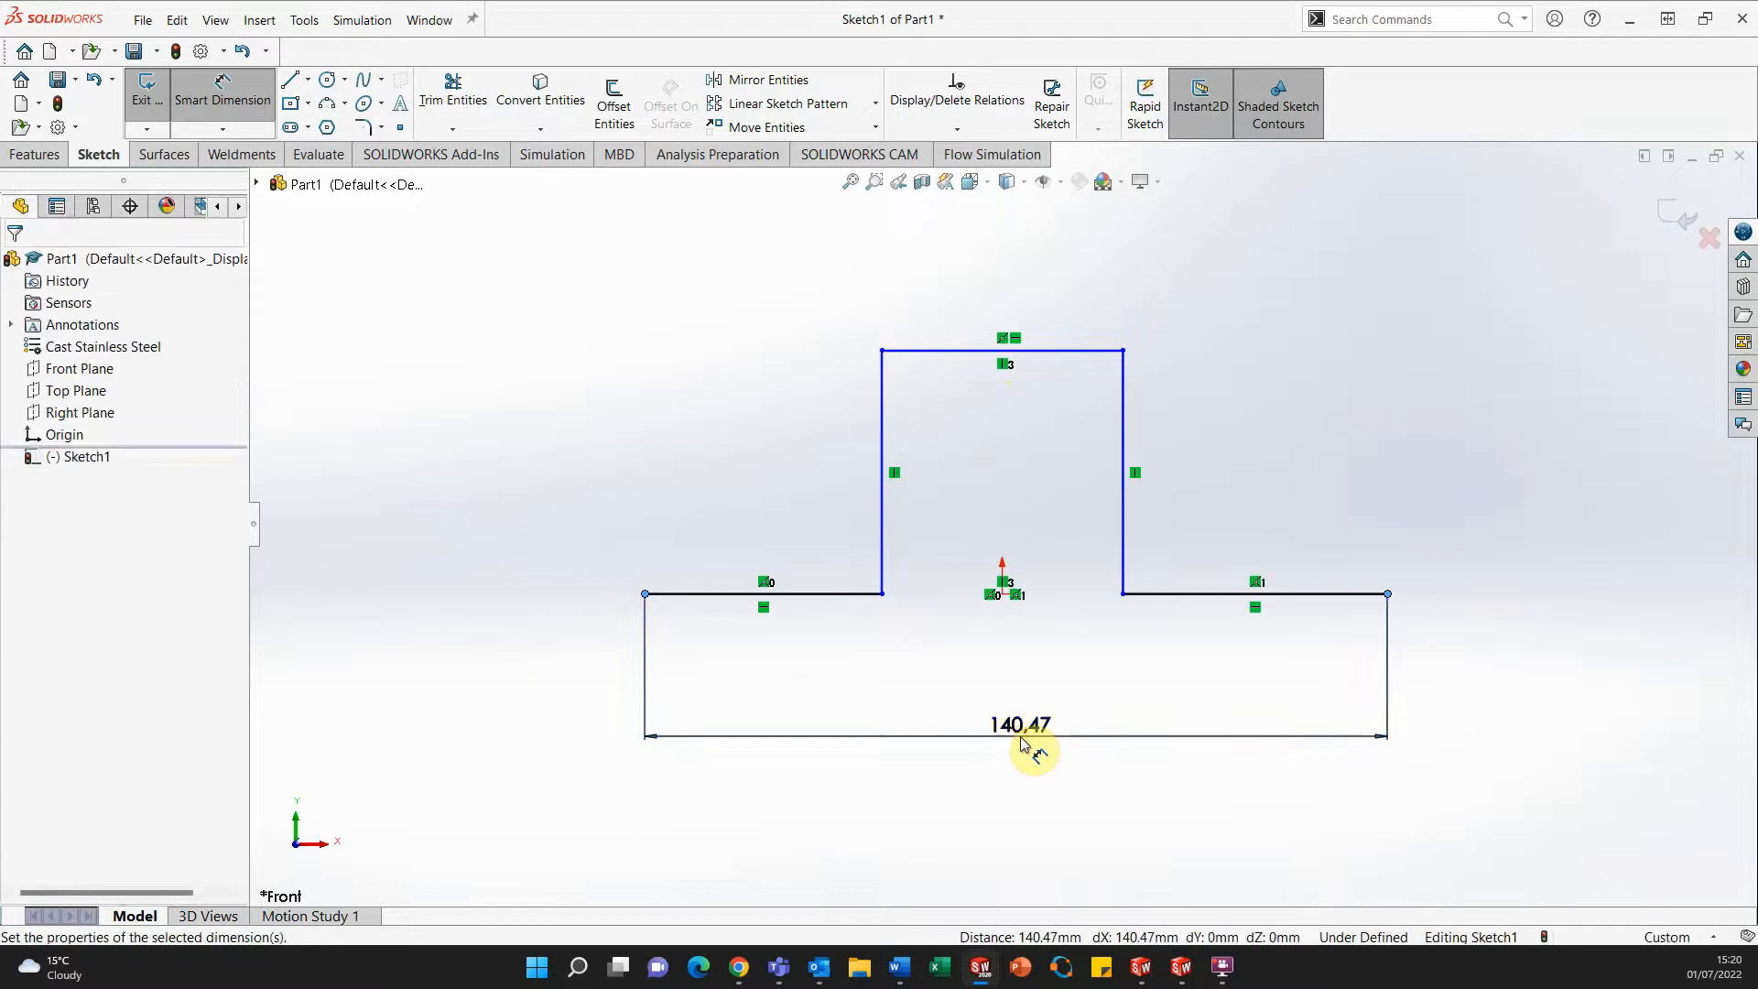
{"action": "type", "text": "48"}
{"action": "key", "text": "Return"}
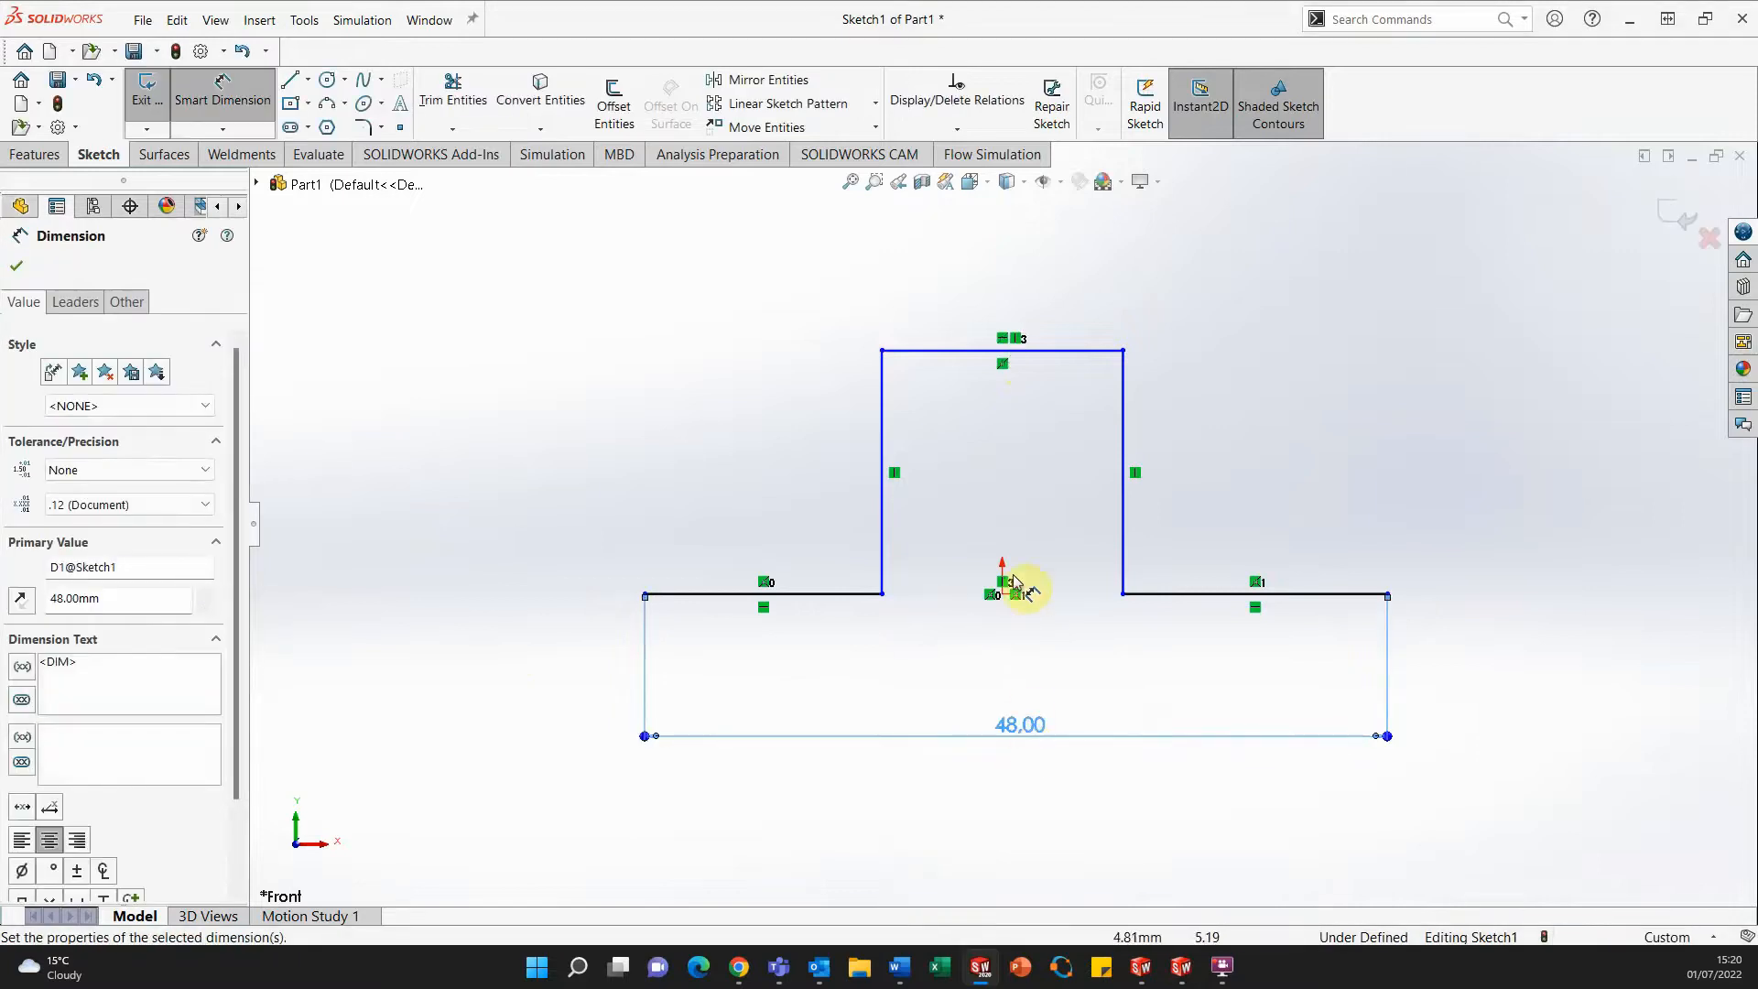
Dimension the width between the two upper corners of the hat profile as 28 mm.
{"action": "left_click", "coordinate": [1130, 366]}
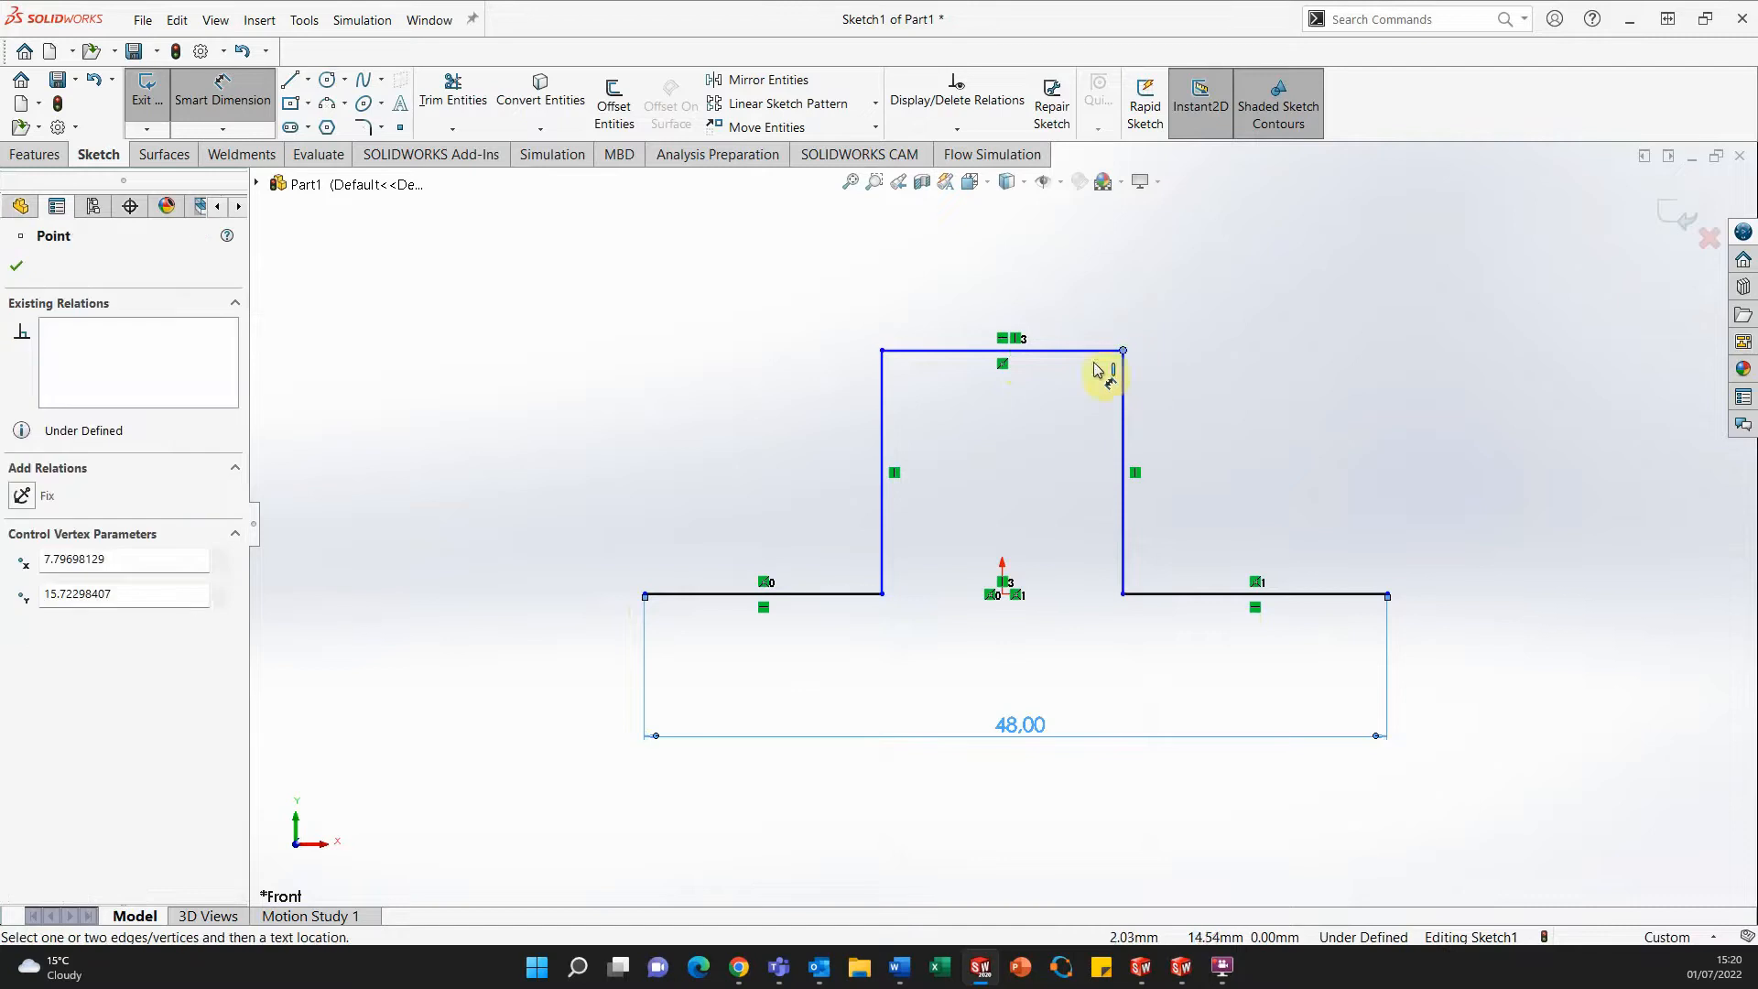
{"action": "left_click", "coordinate": [880, 353]}
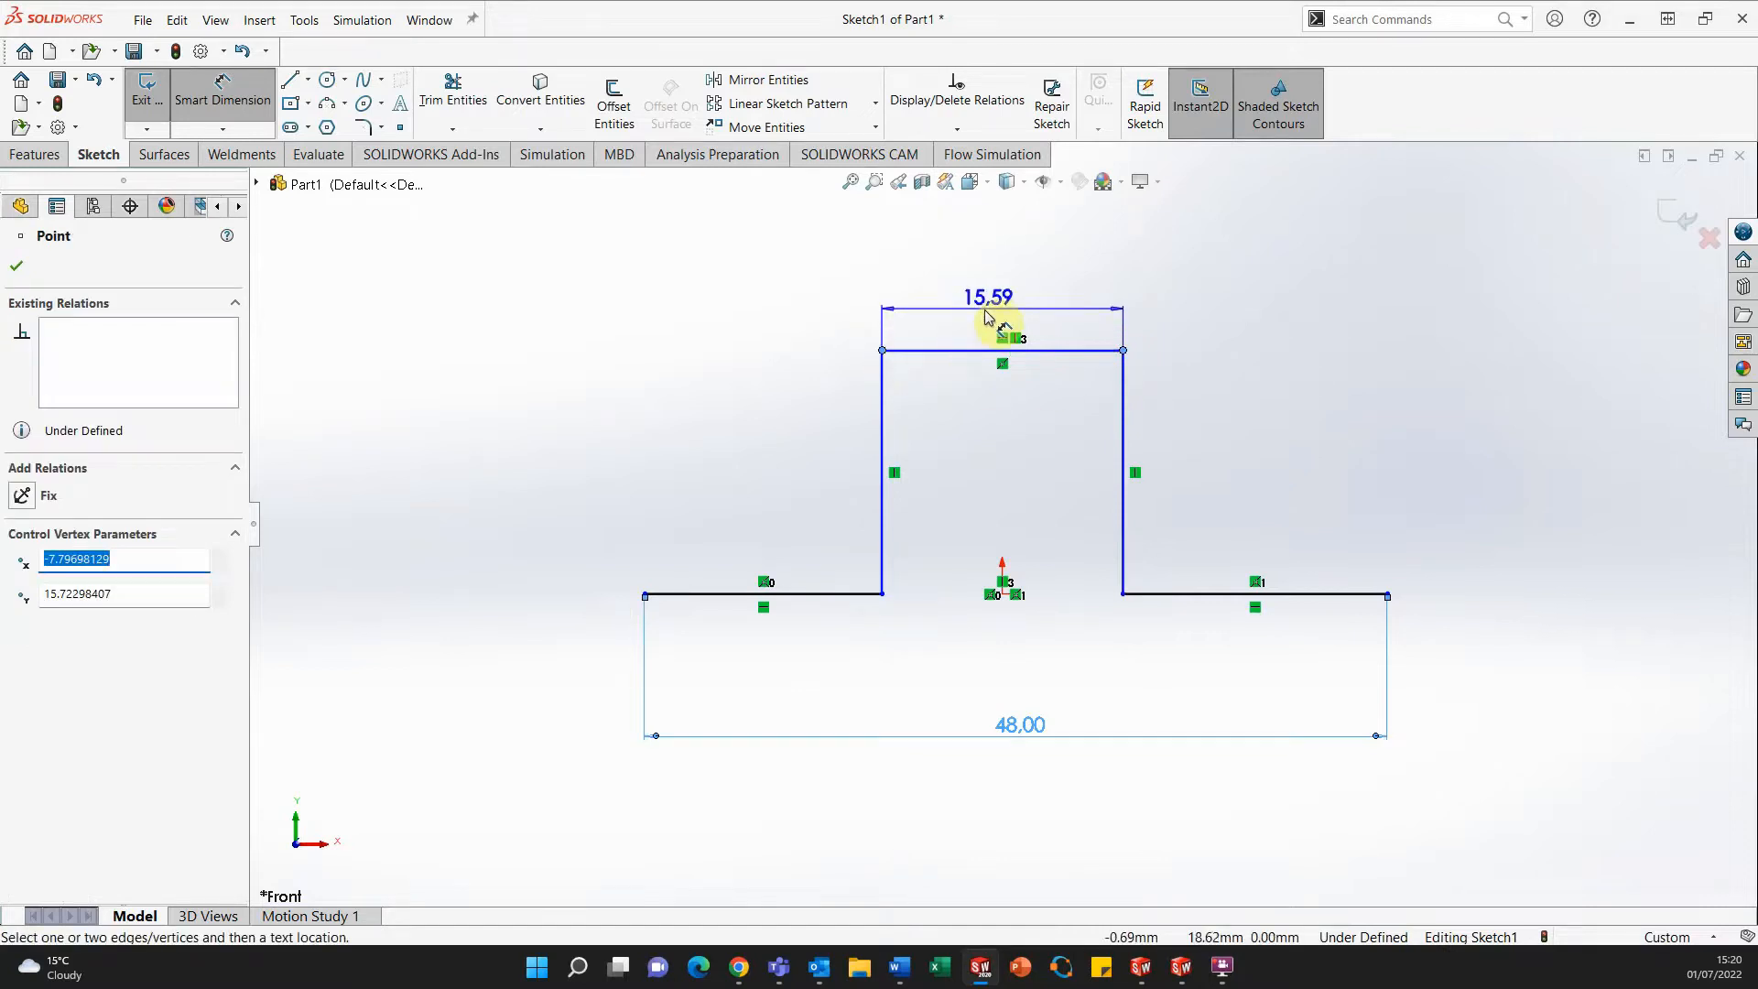
{"action": "left_click", "coordinate": [1006, 305]}
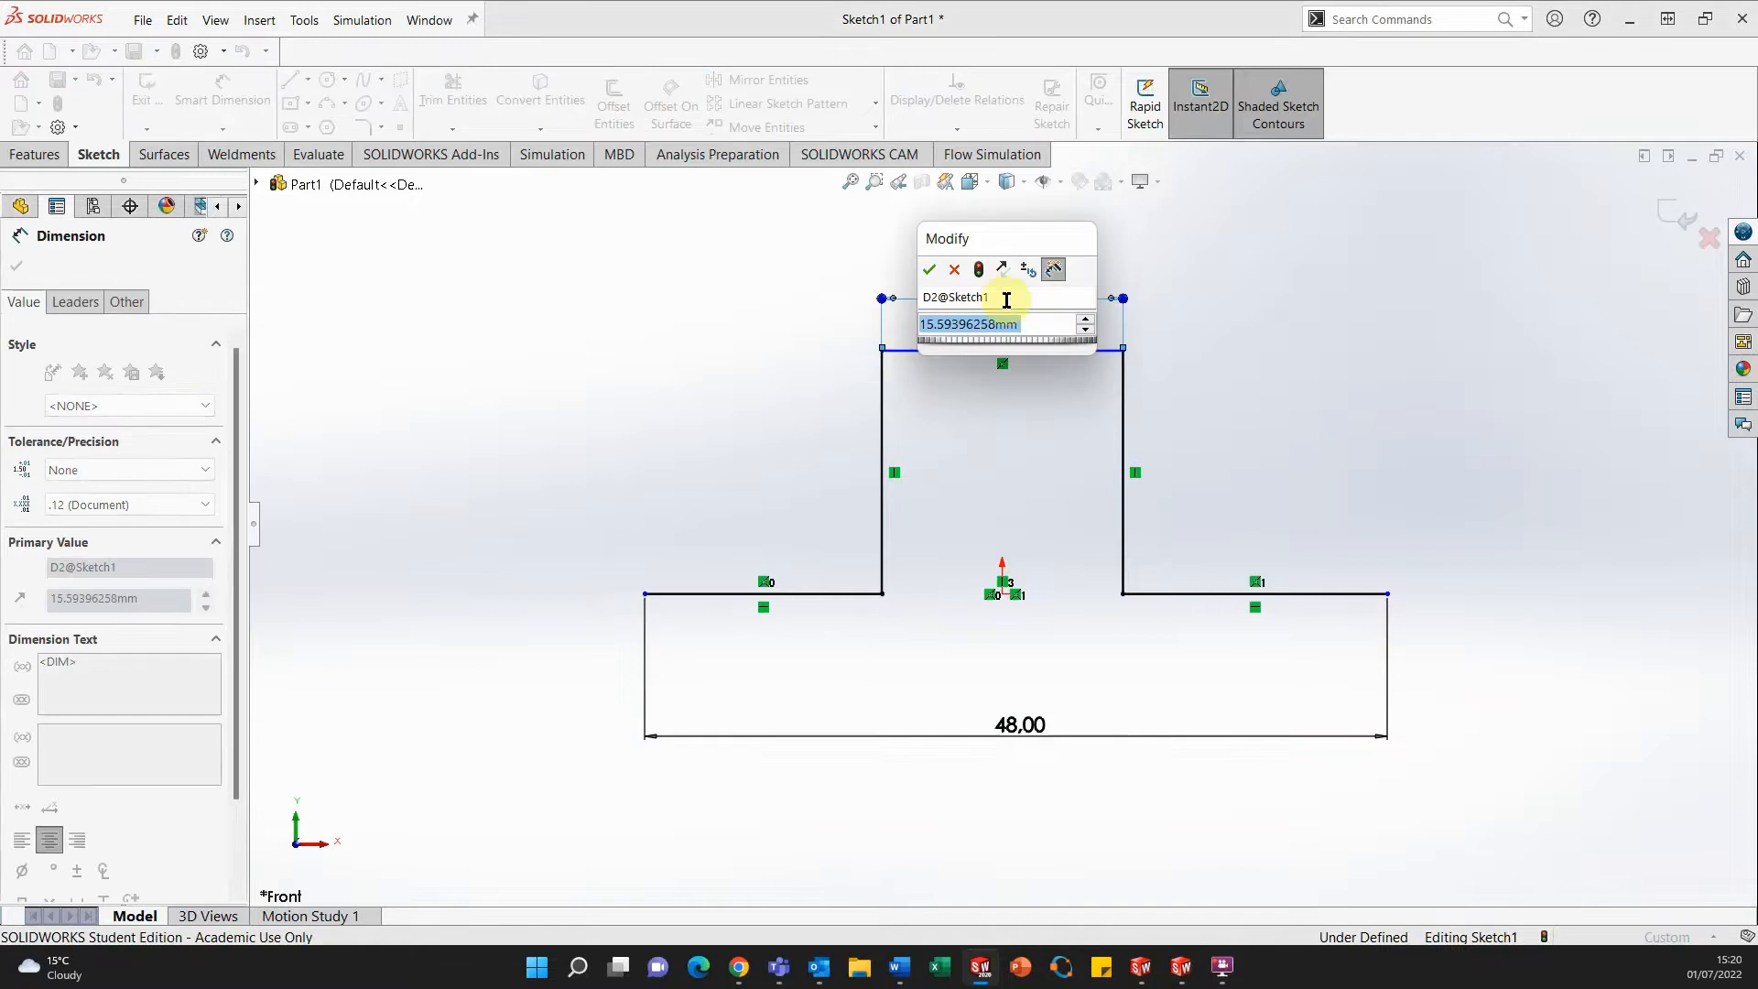
{"action": "type", "text": "28"}
{"action": "key", "text": "Return"}
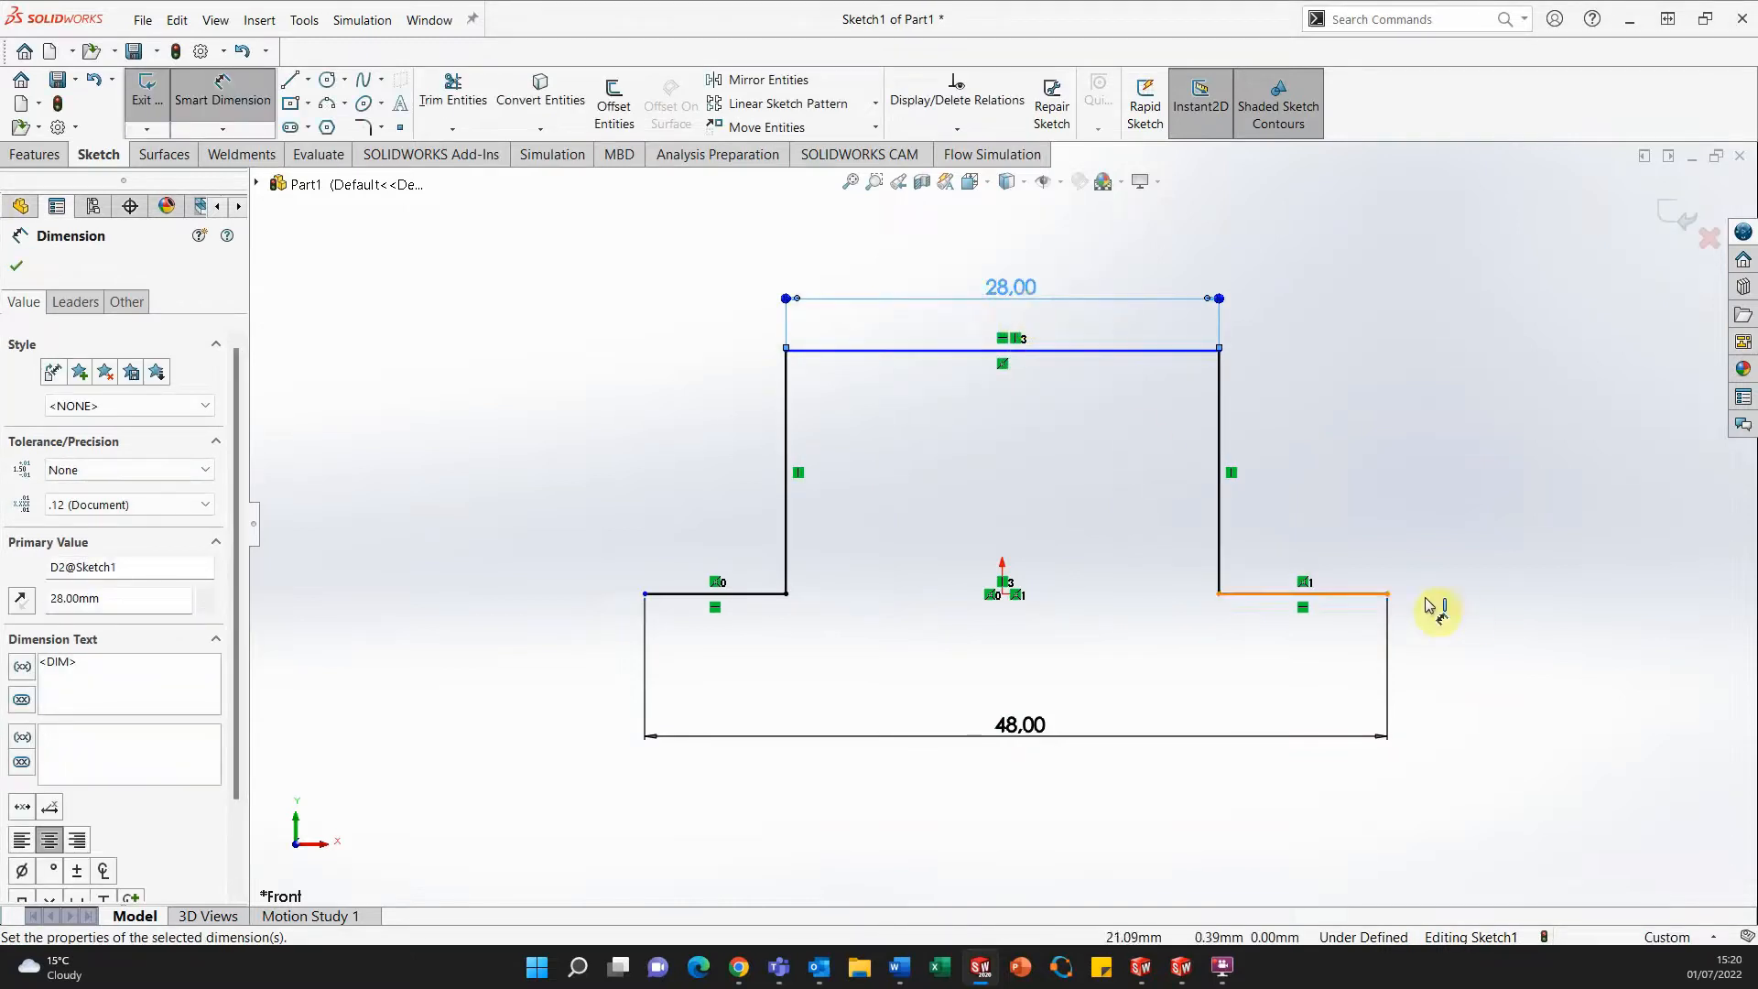
Dimension the length of the profile's right flange as 10 mm.
{"action": "left_click", "coordinate": [1327, 595]}
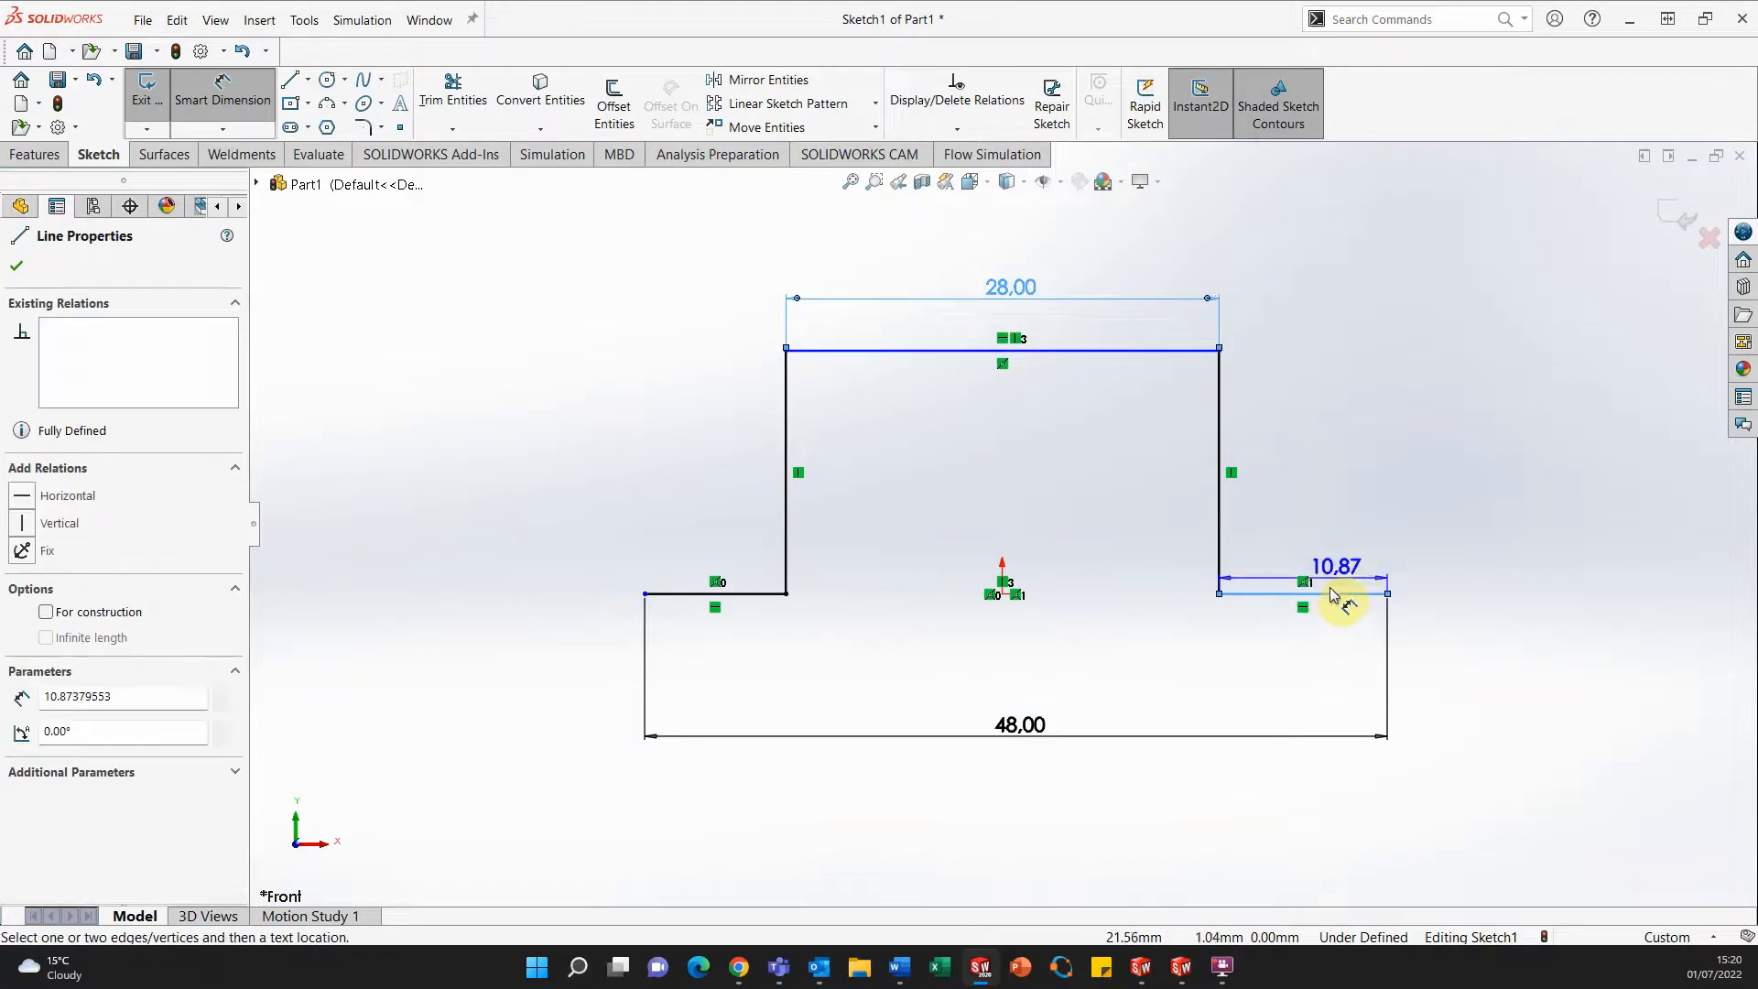
{"action": "left_click", "coordinate": [1342, 548]}
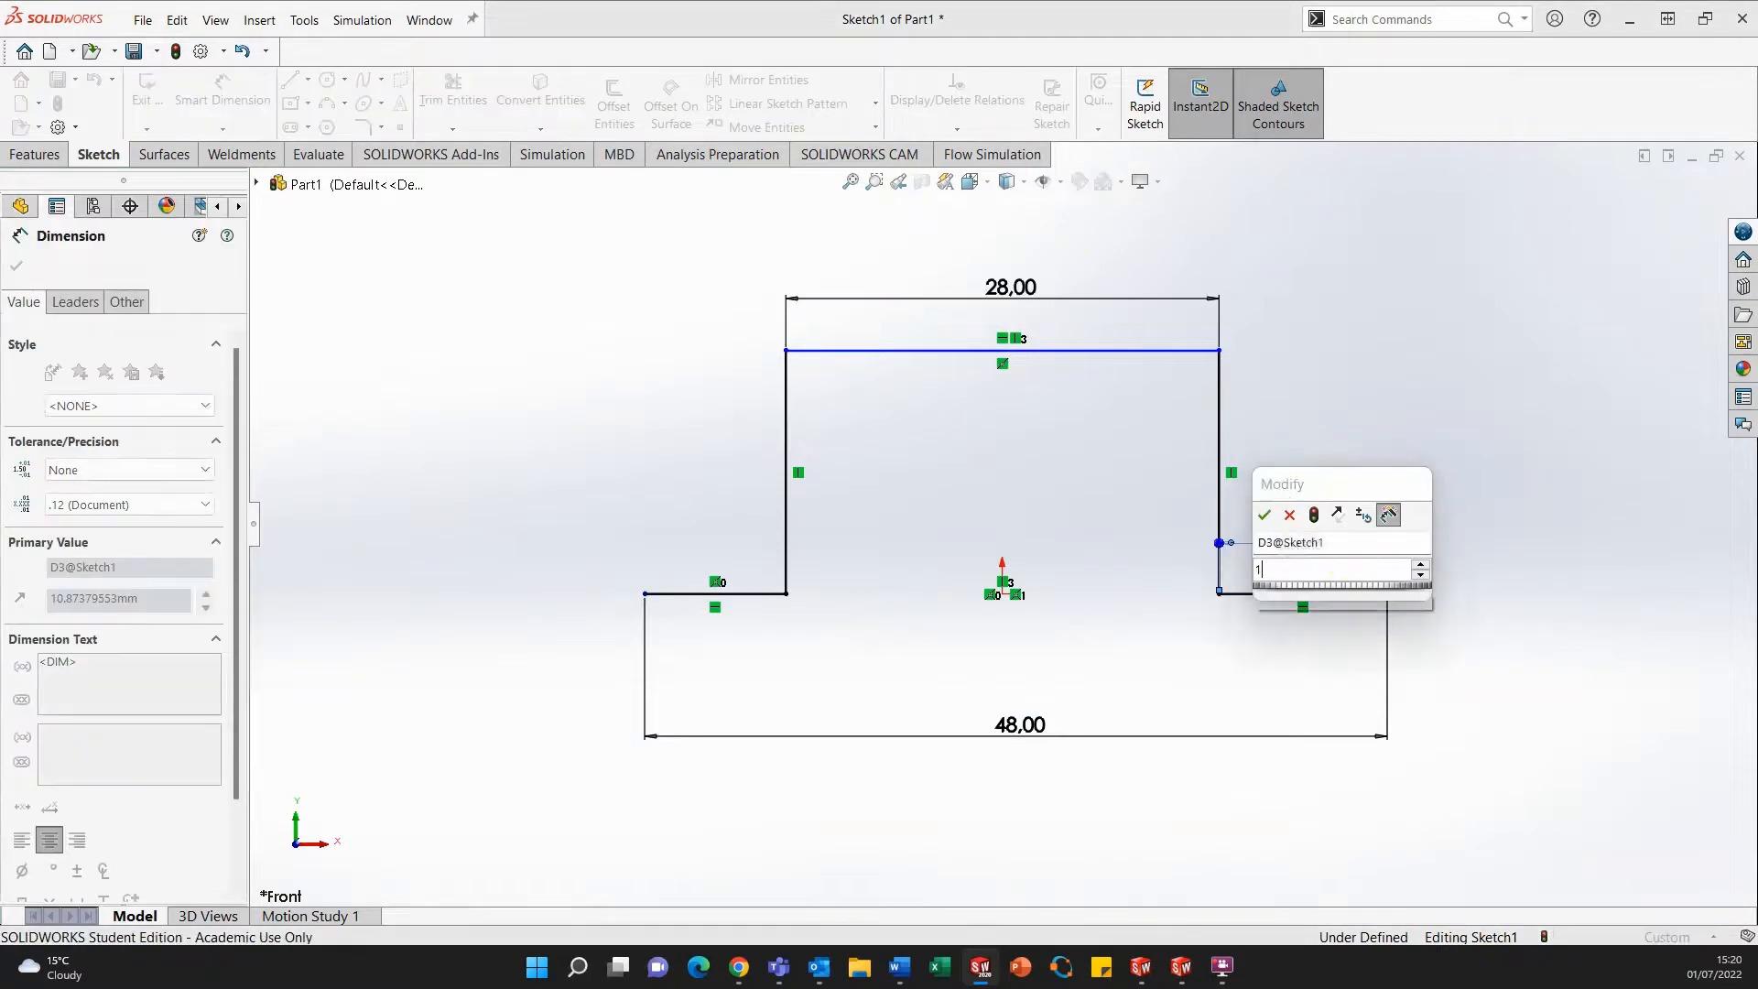
{"action": "key", "text": "Return"}
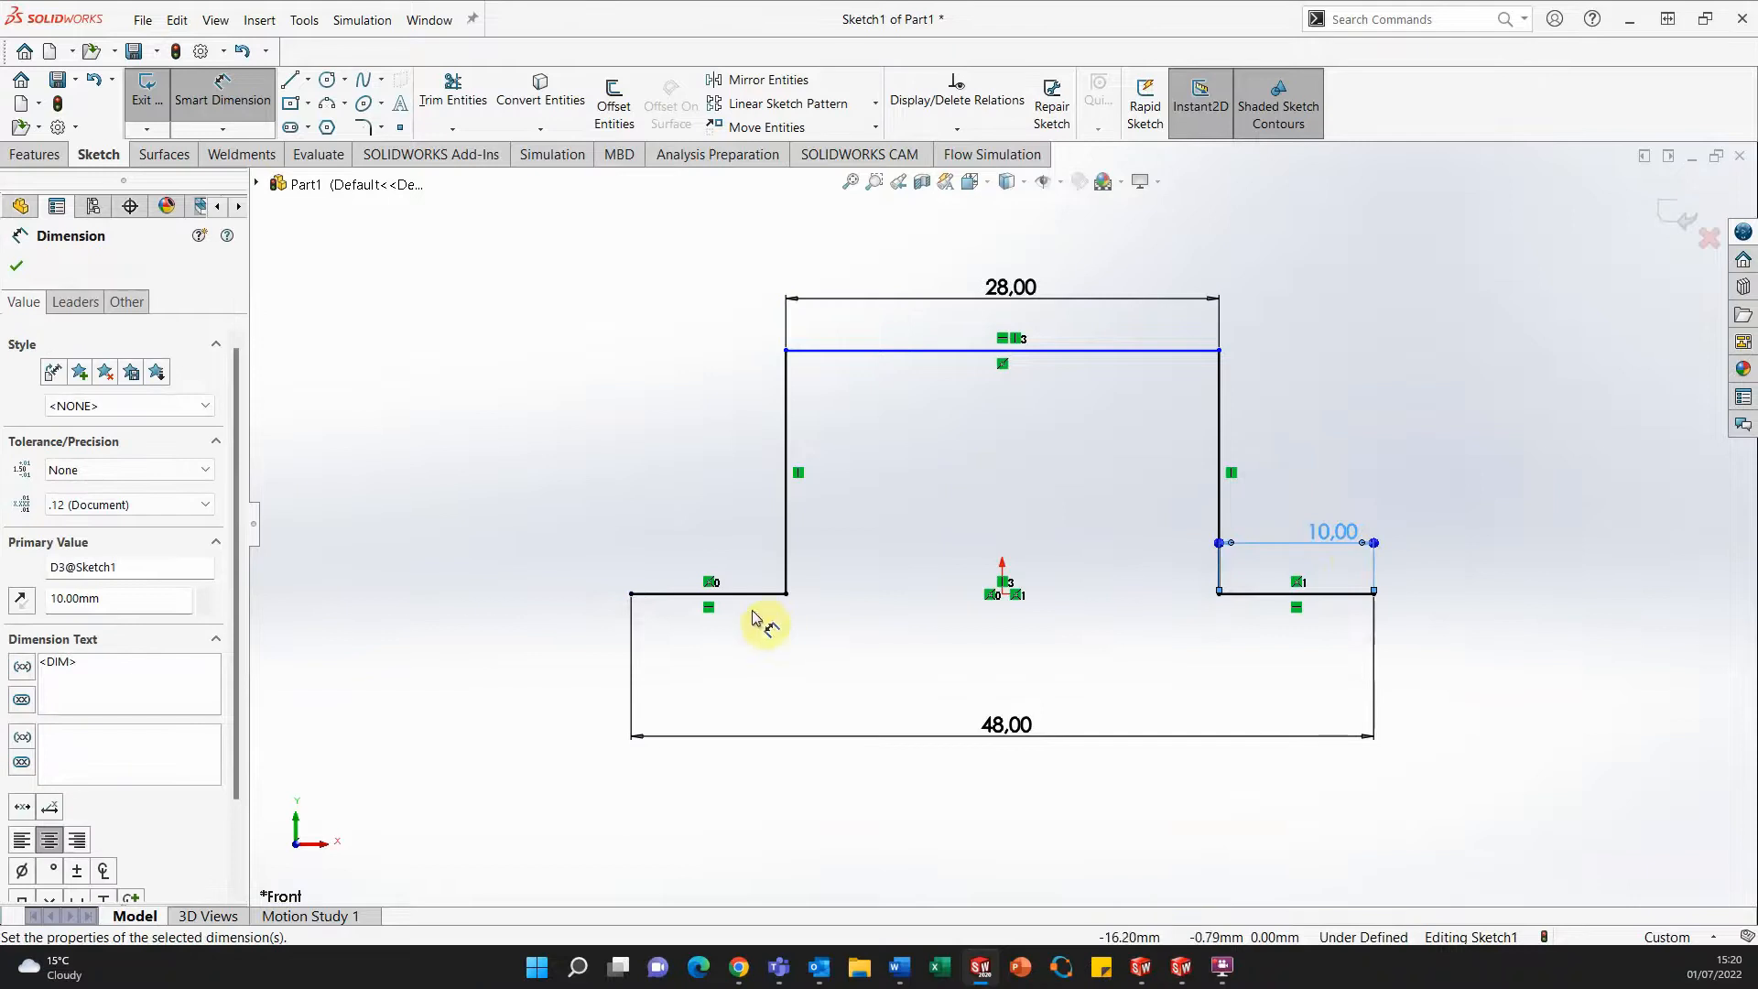
Try to dimension the length of the profile's left flange.
{"action": "left_click", "coordinate": [741, 595]}
{"action": "left_click", "coordinate": [738, 517]}
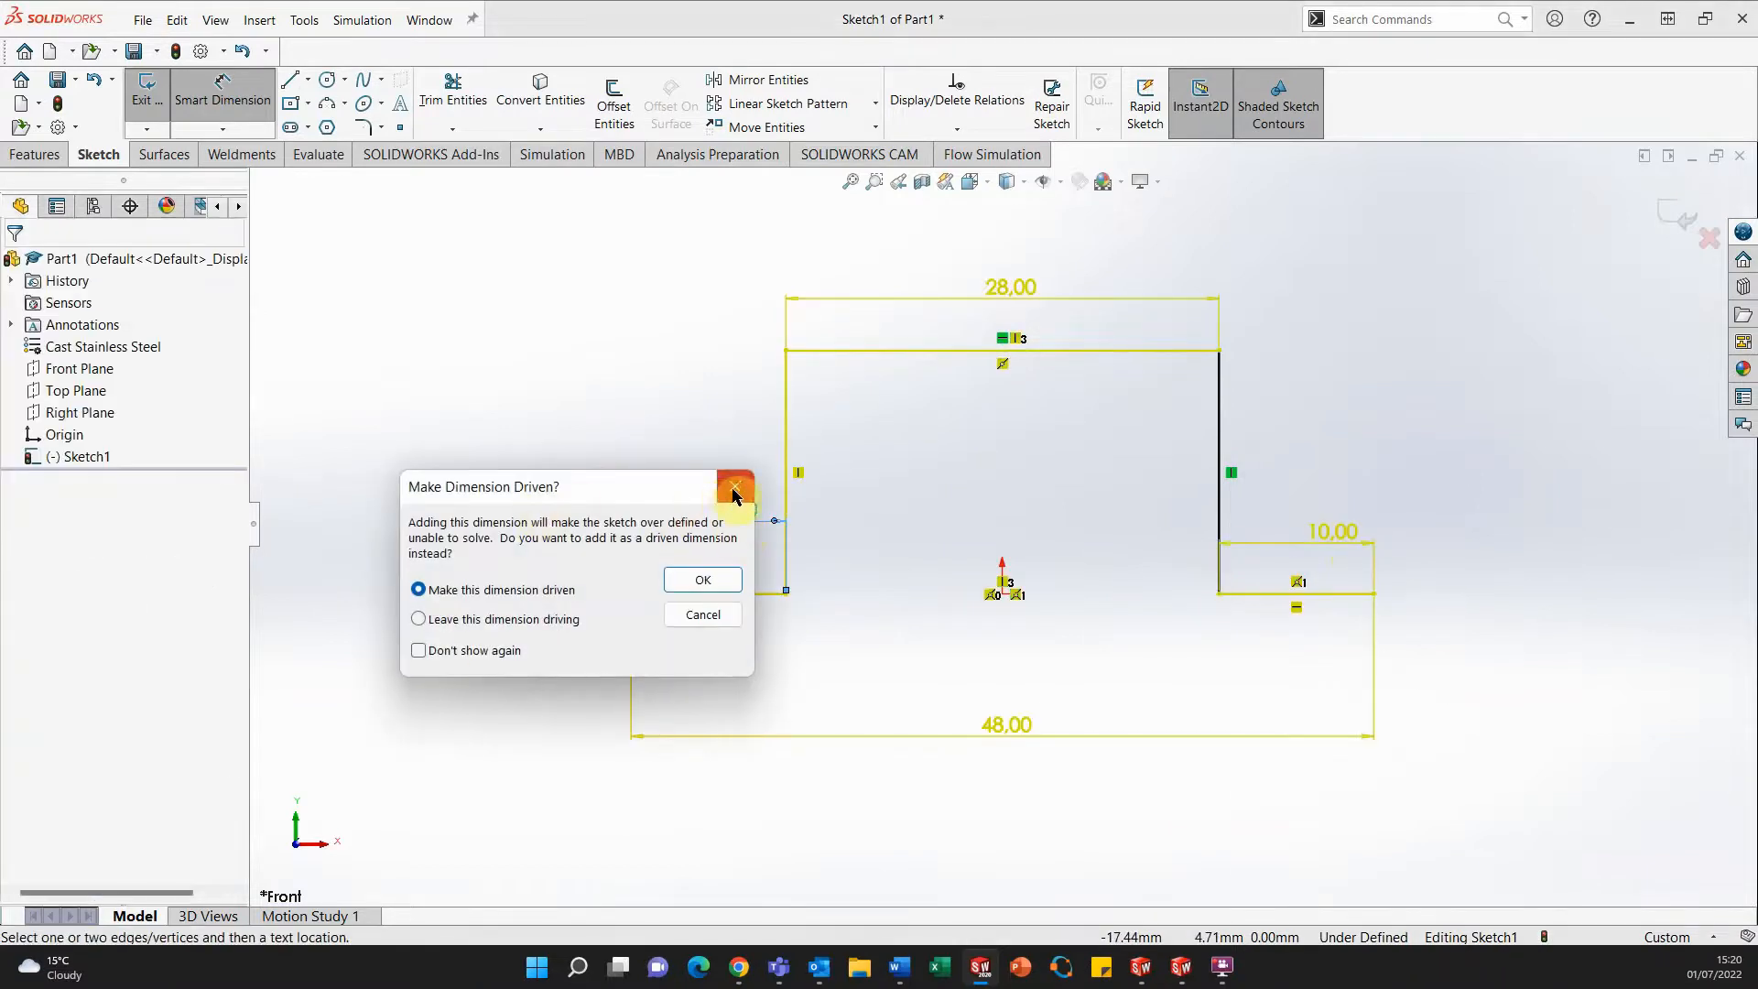
{"action": "left_click", "coordinate": [734, 492]}
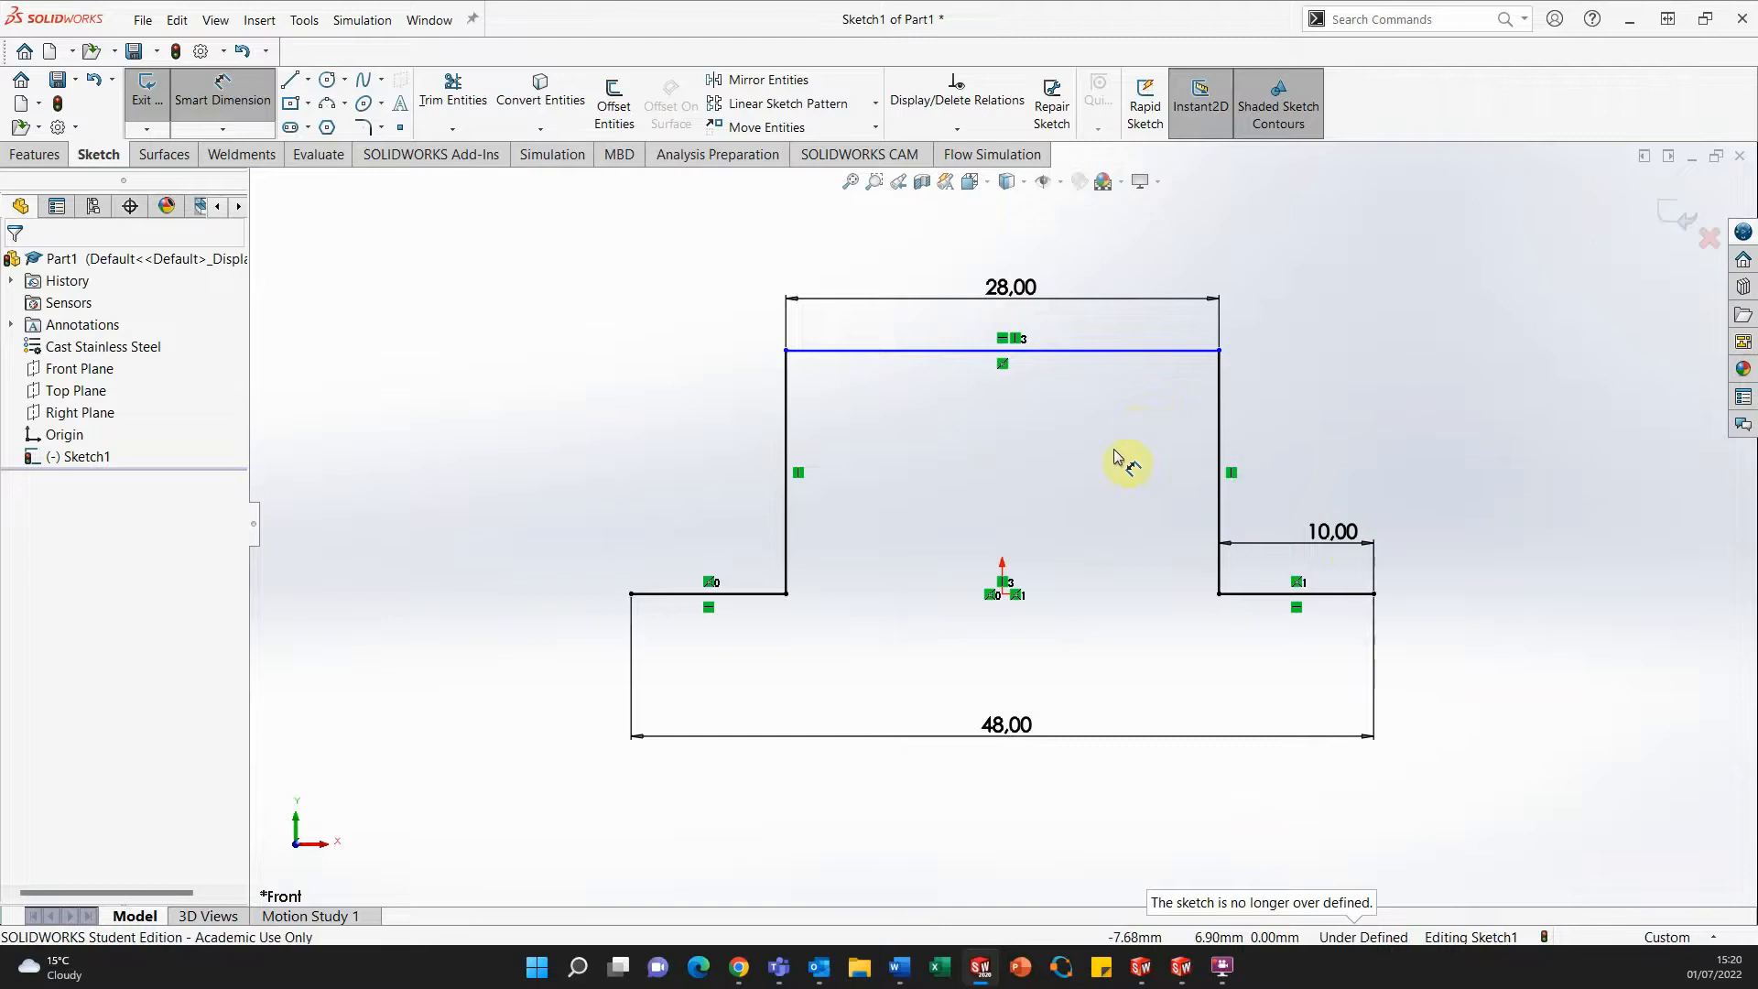
Dimension the height between the profile's top line and the left flange as 20 mm.
{"action": "left_click", "coordinate": [926, 351]}
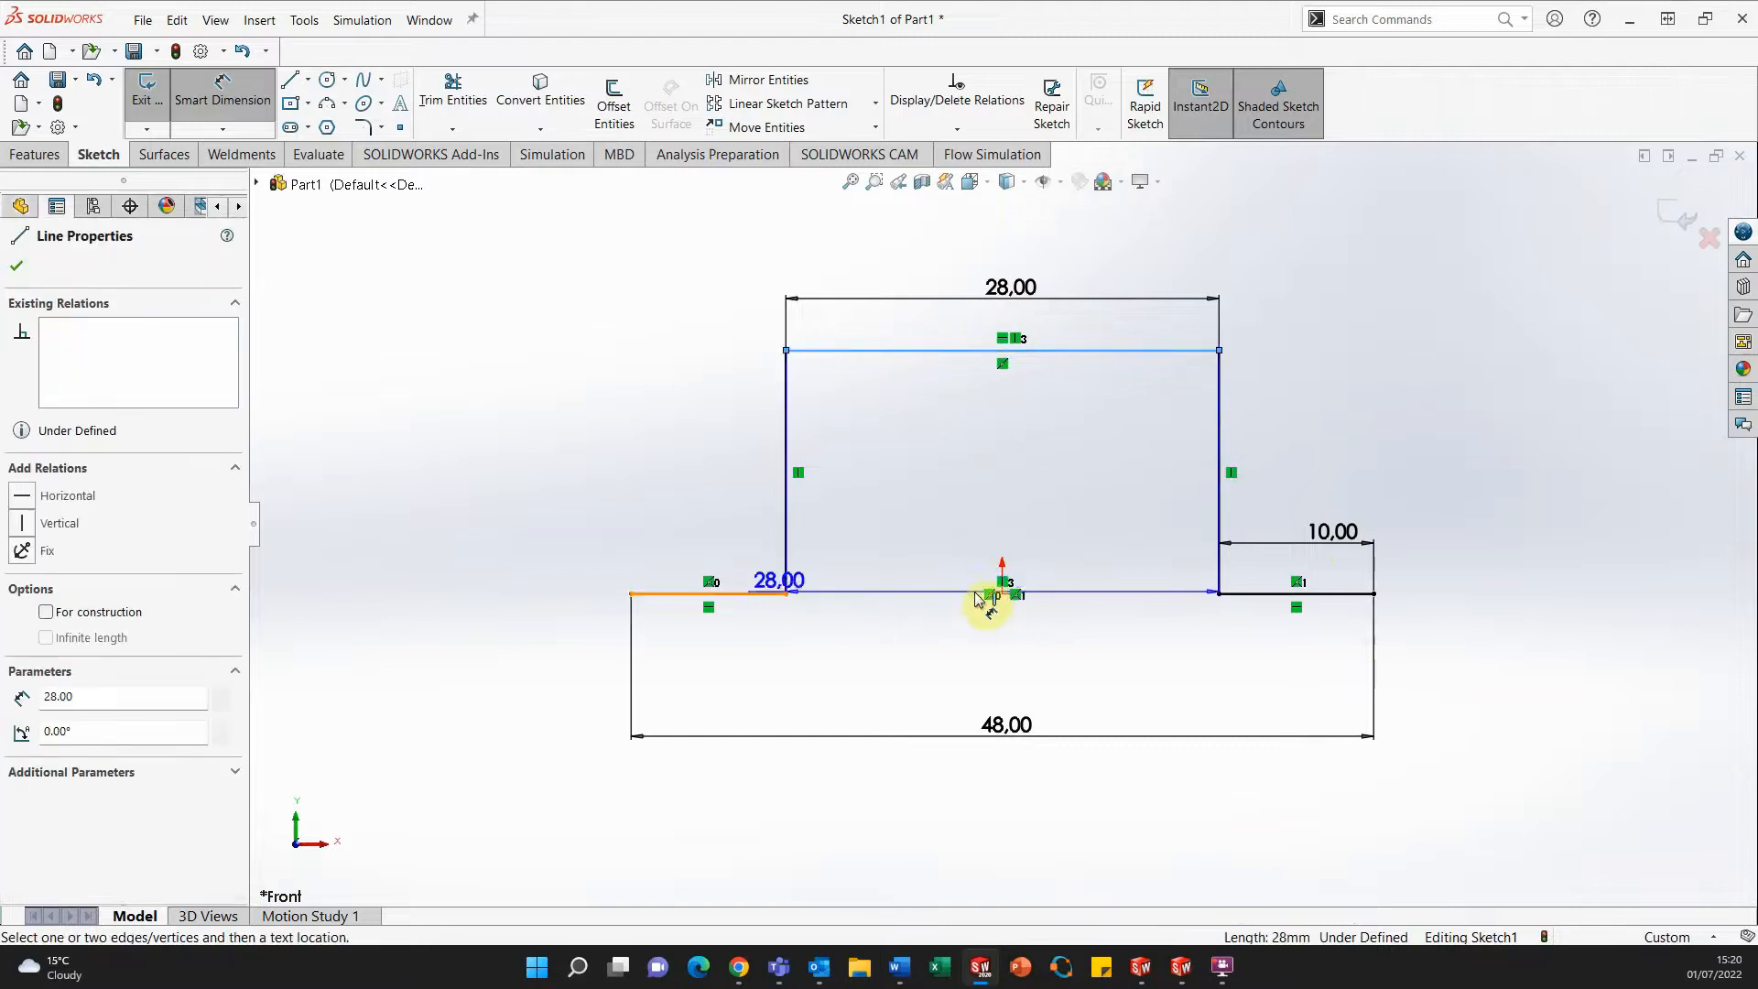
{"action": "left_click", "coordinate": [746, 593]}
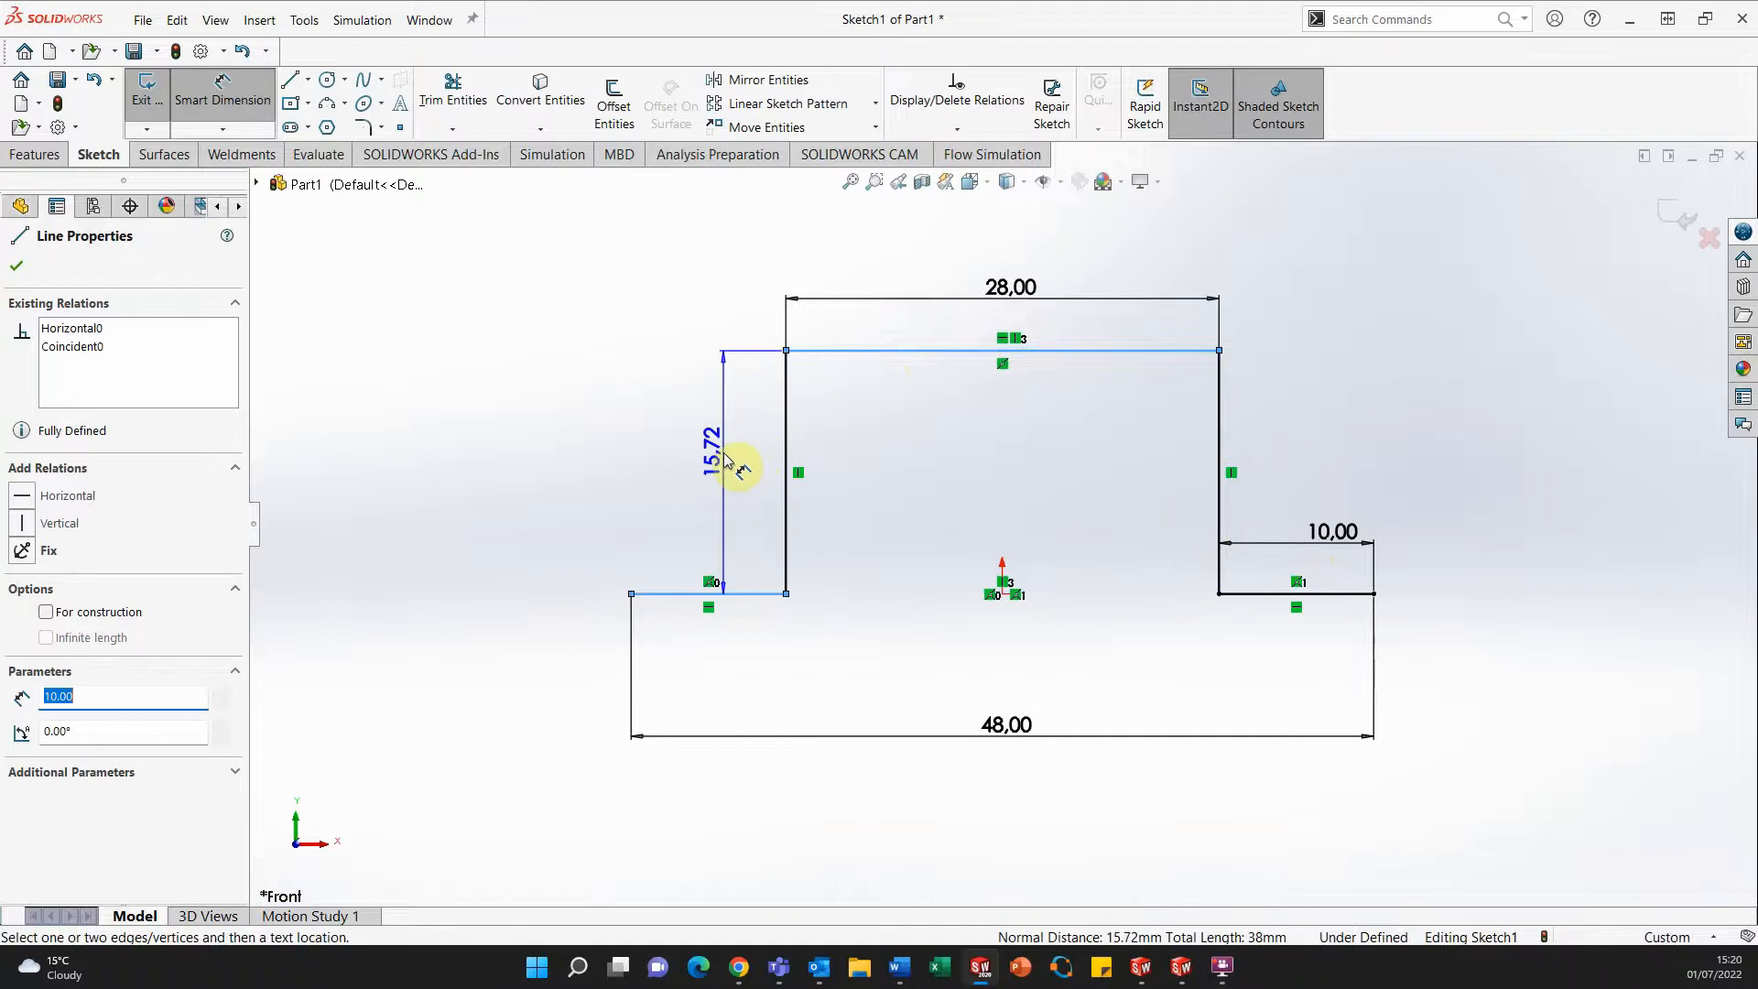
{"action": "left_click", "coordinate": [728, 462]}
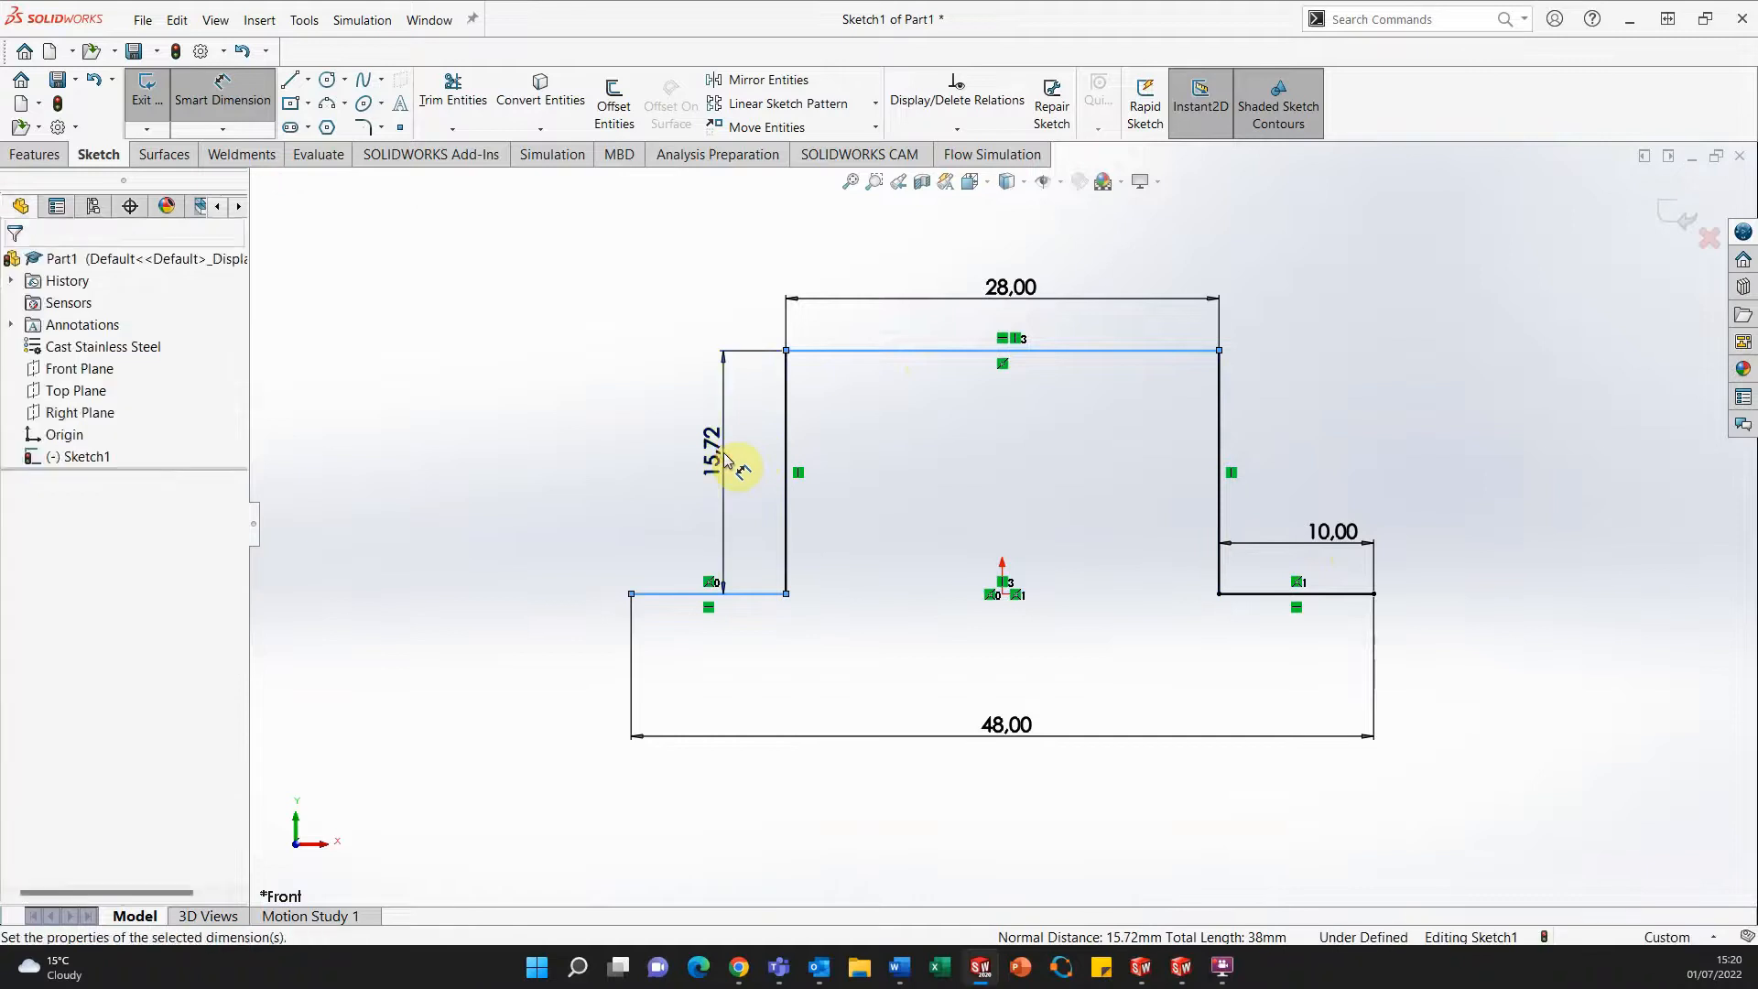
{"action": "type", "text": "20"}
{"action": "key", "text": "Return"}
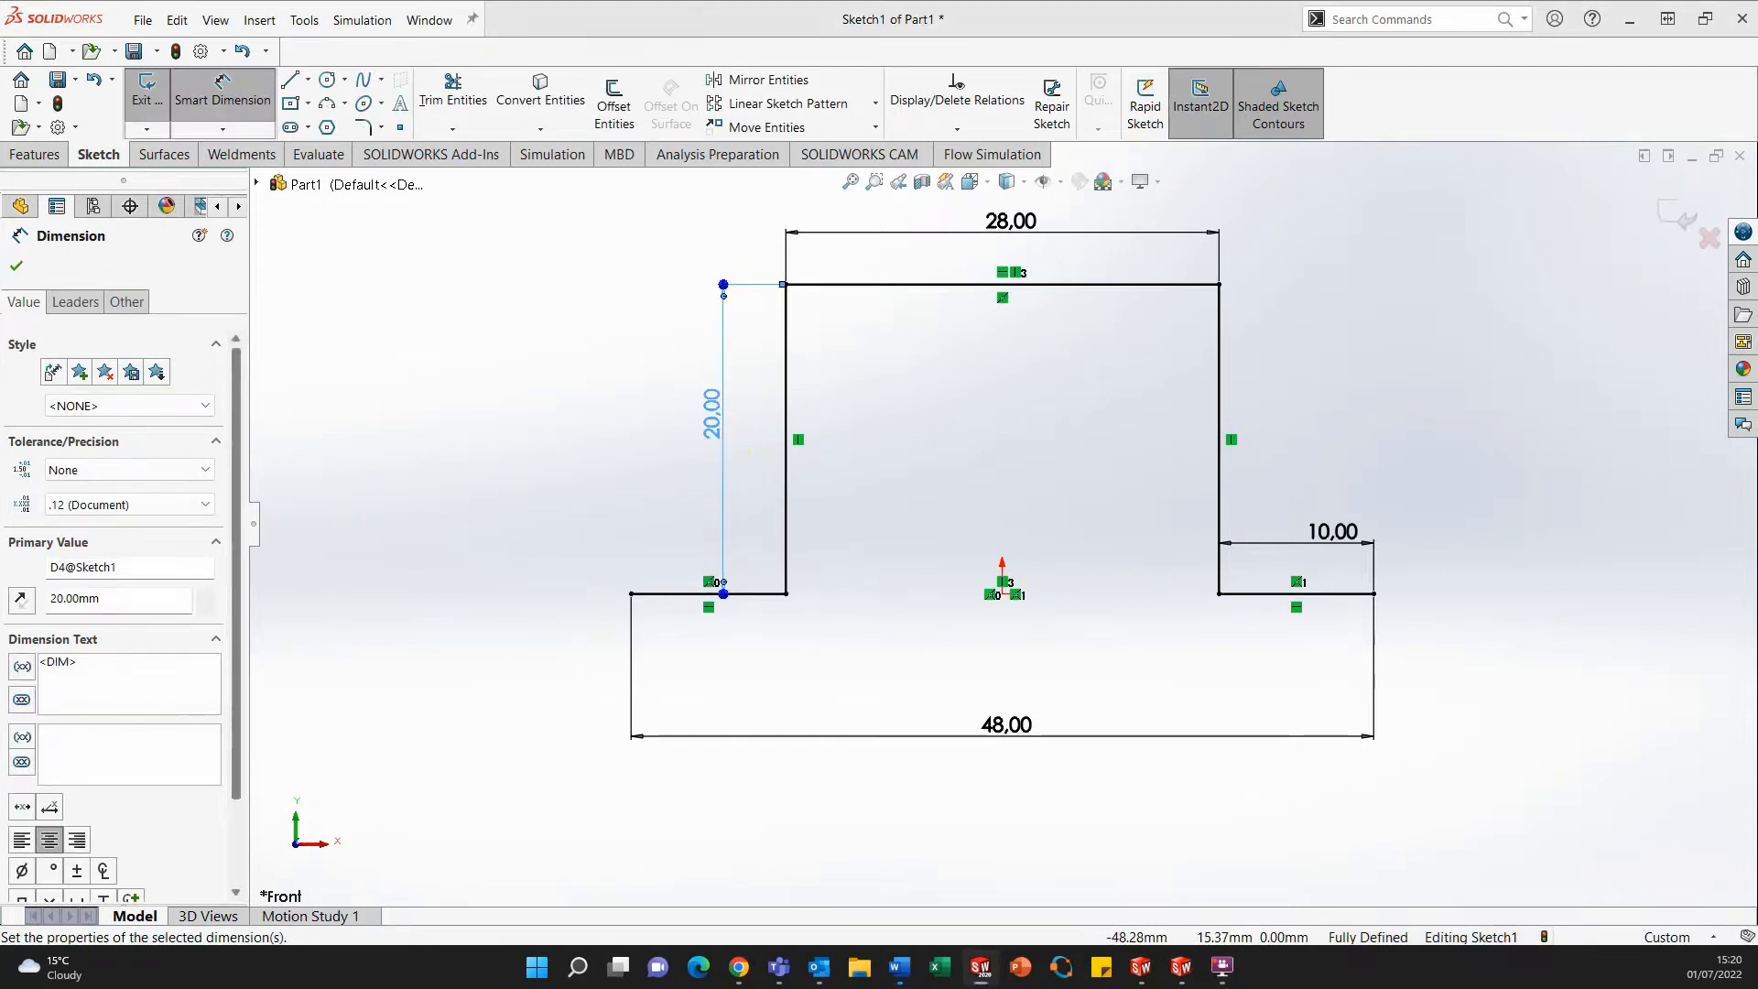
Examine the bracket drawing in the Word activity sheet for the sheet thickness and fillet radius, and return to the SOLIDWORKS sketch.
{"action": "mouse_move", "coordinate": [0, 55]}
{"action": "left_mouse_down"}
{"action": "mouse_move", "coordinate": [577, 102]}
{"action": "mouse_move", "coordinate": [850, 220]}
{"action": "left_mouse_up"}
{"action": "scroll", "coordinate": [589, 561], "scroll_direction": "down", "scroll_amount": 5}
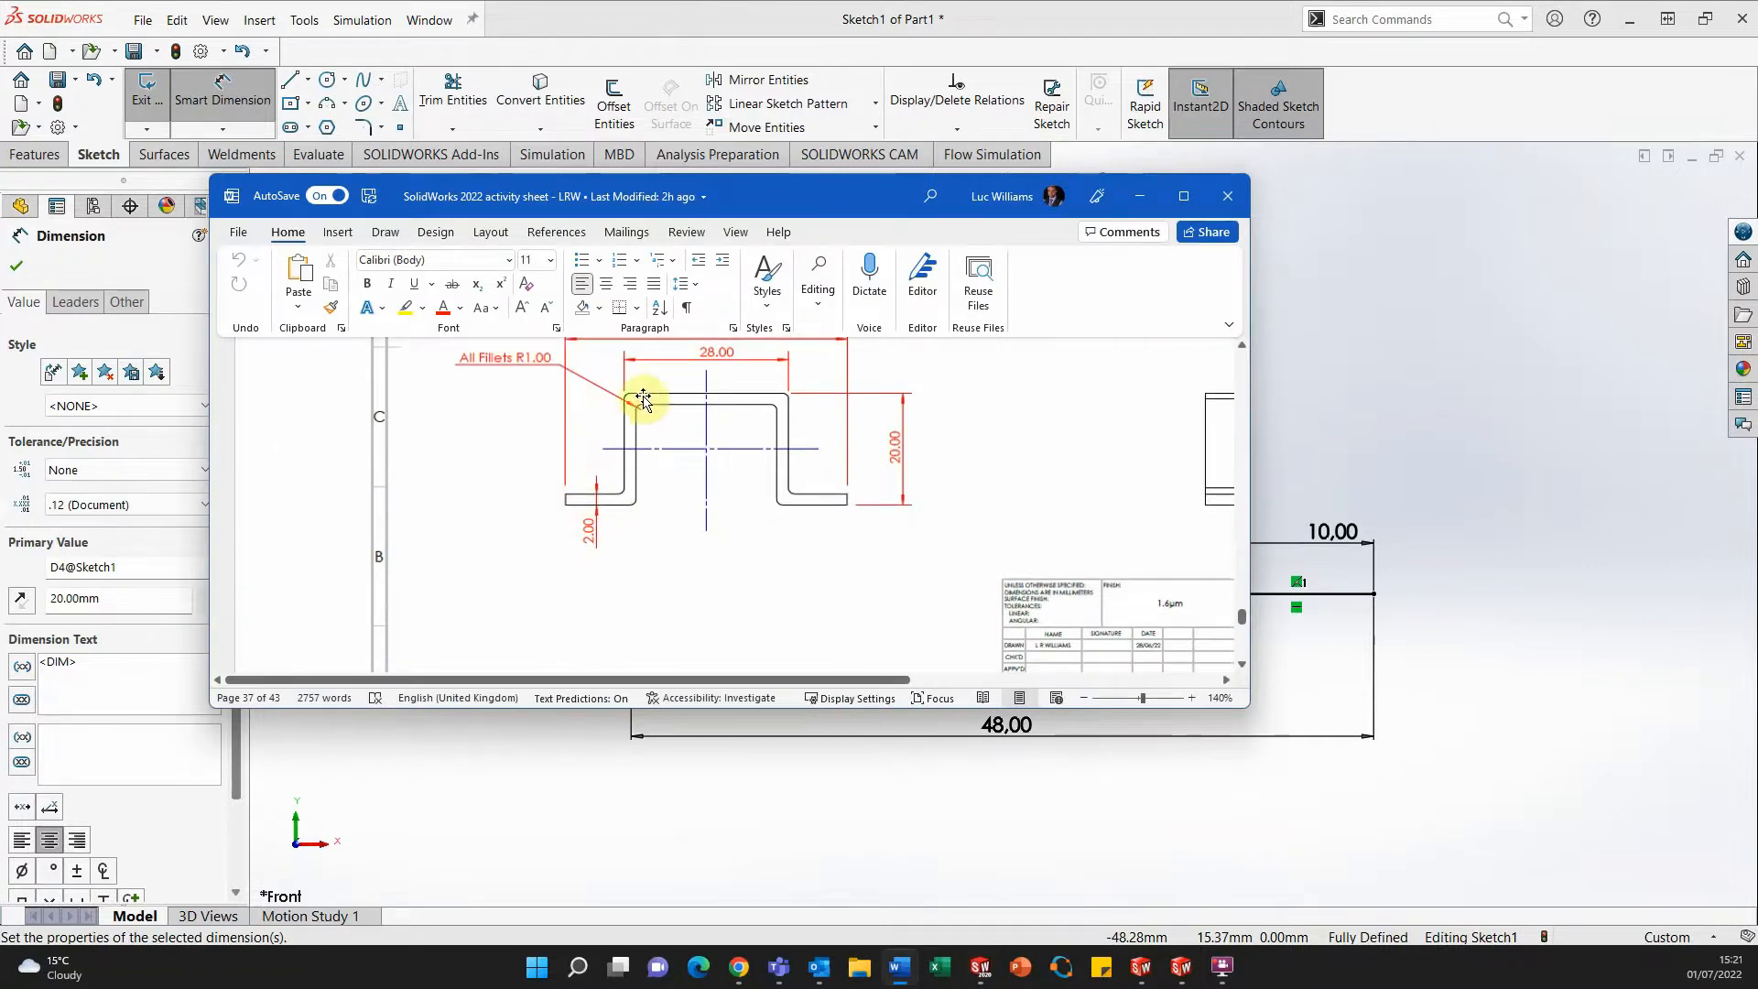
{"action": "scroll", "coordinate": [792, 528], "scroll_direction": "up", "scroll_amount": 1}
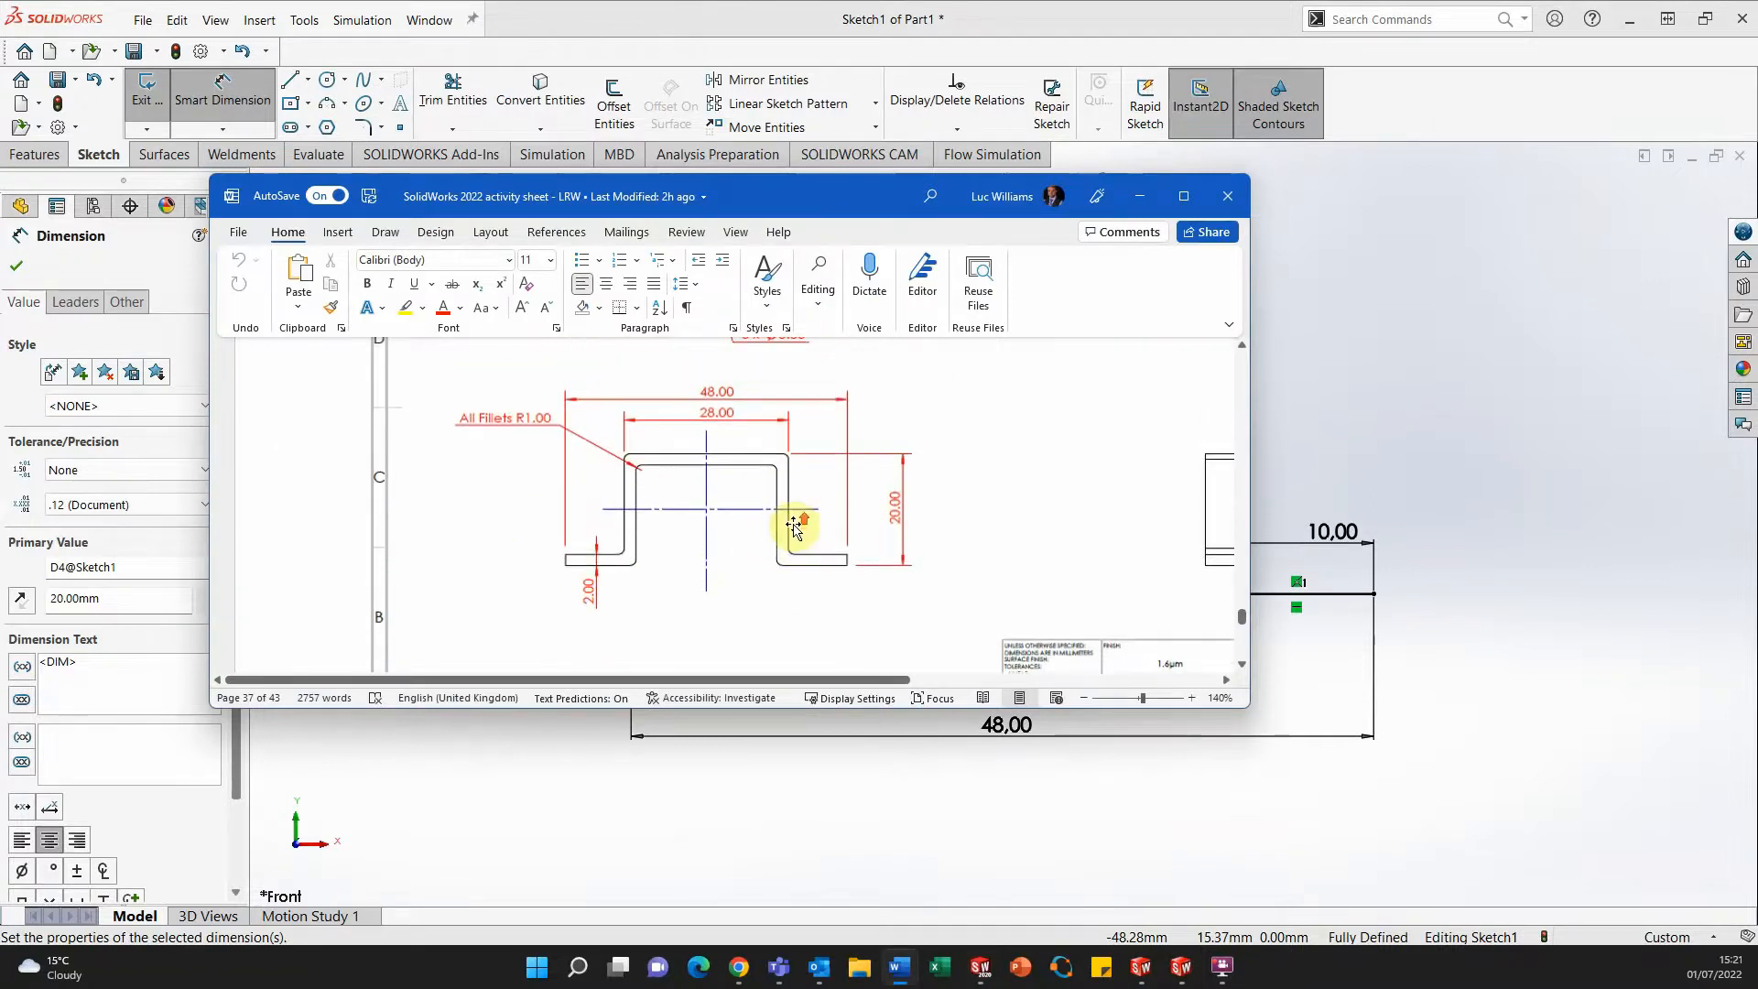
{"action": "left_click", "coordinate": [1193, 204]}
{"action": "left_click_drag", "start_coordinate": [1195, 33], "coordinate": [0, 90]}
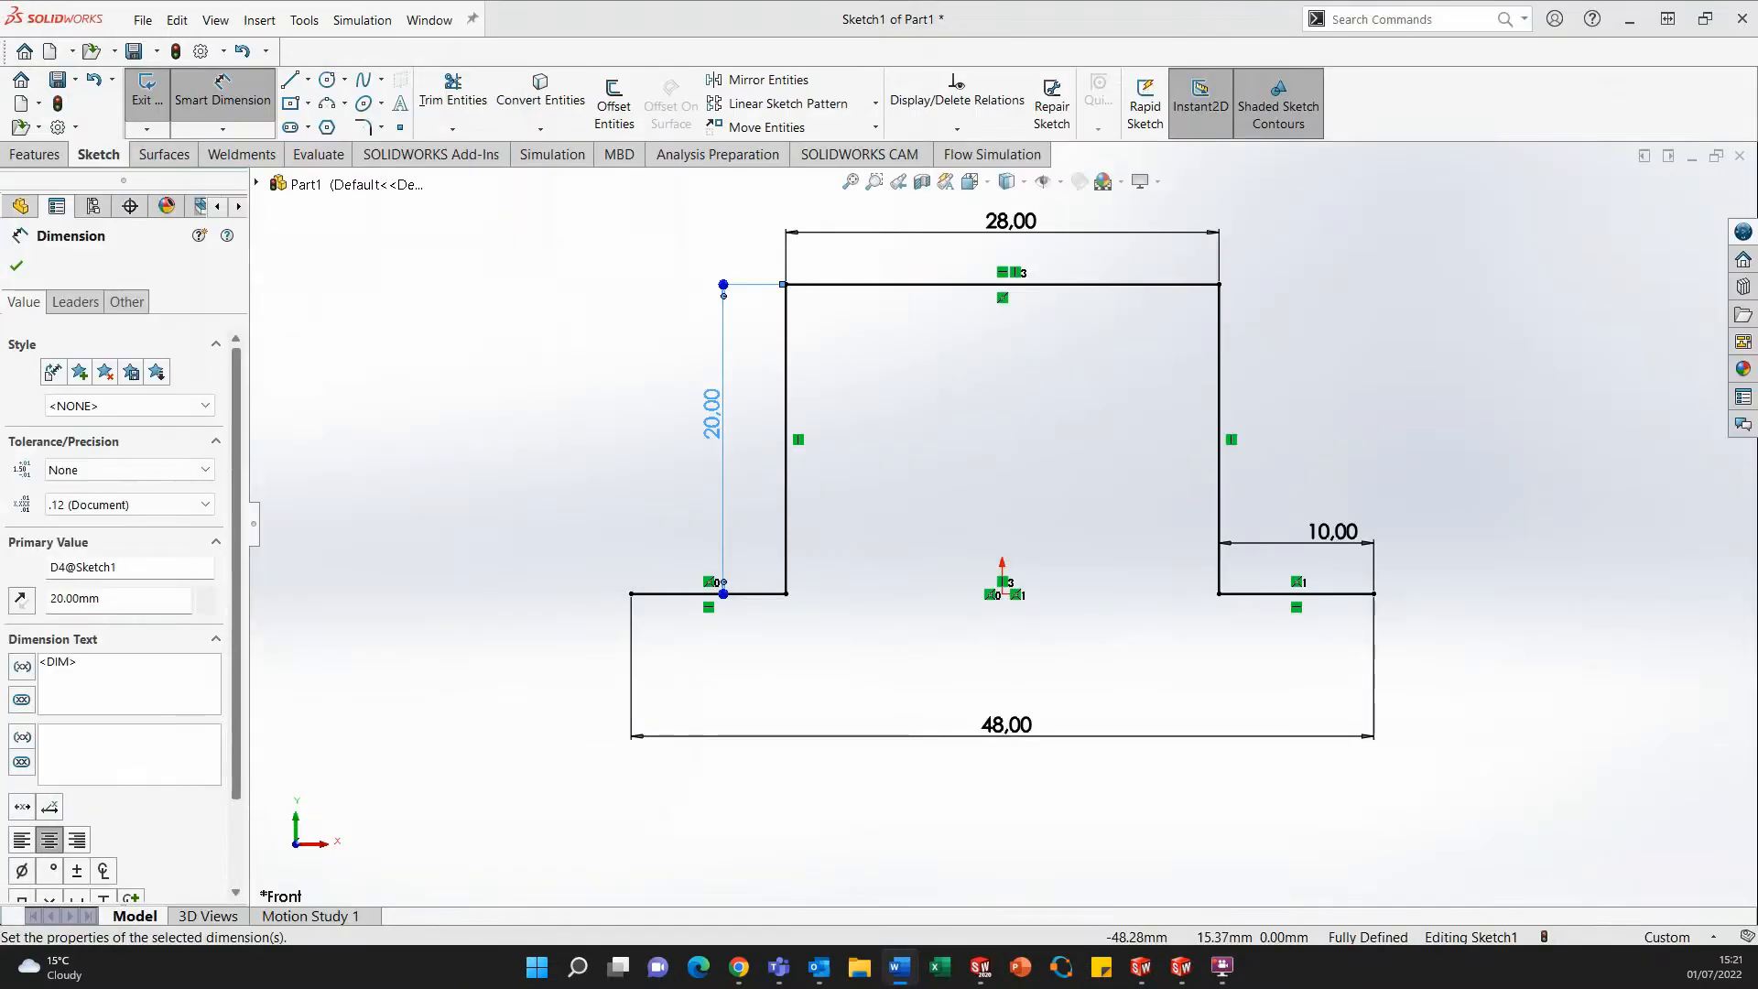
Start a boss extrude of the hat profile with a blind depth of 35 mm in the reversed direction.
{"action": "left_click", "coordinate": [16, 266]}
{"action": "left_click", "coordinate": [53, 157]}
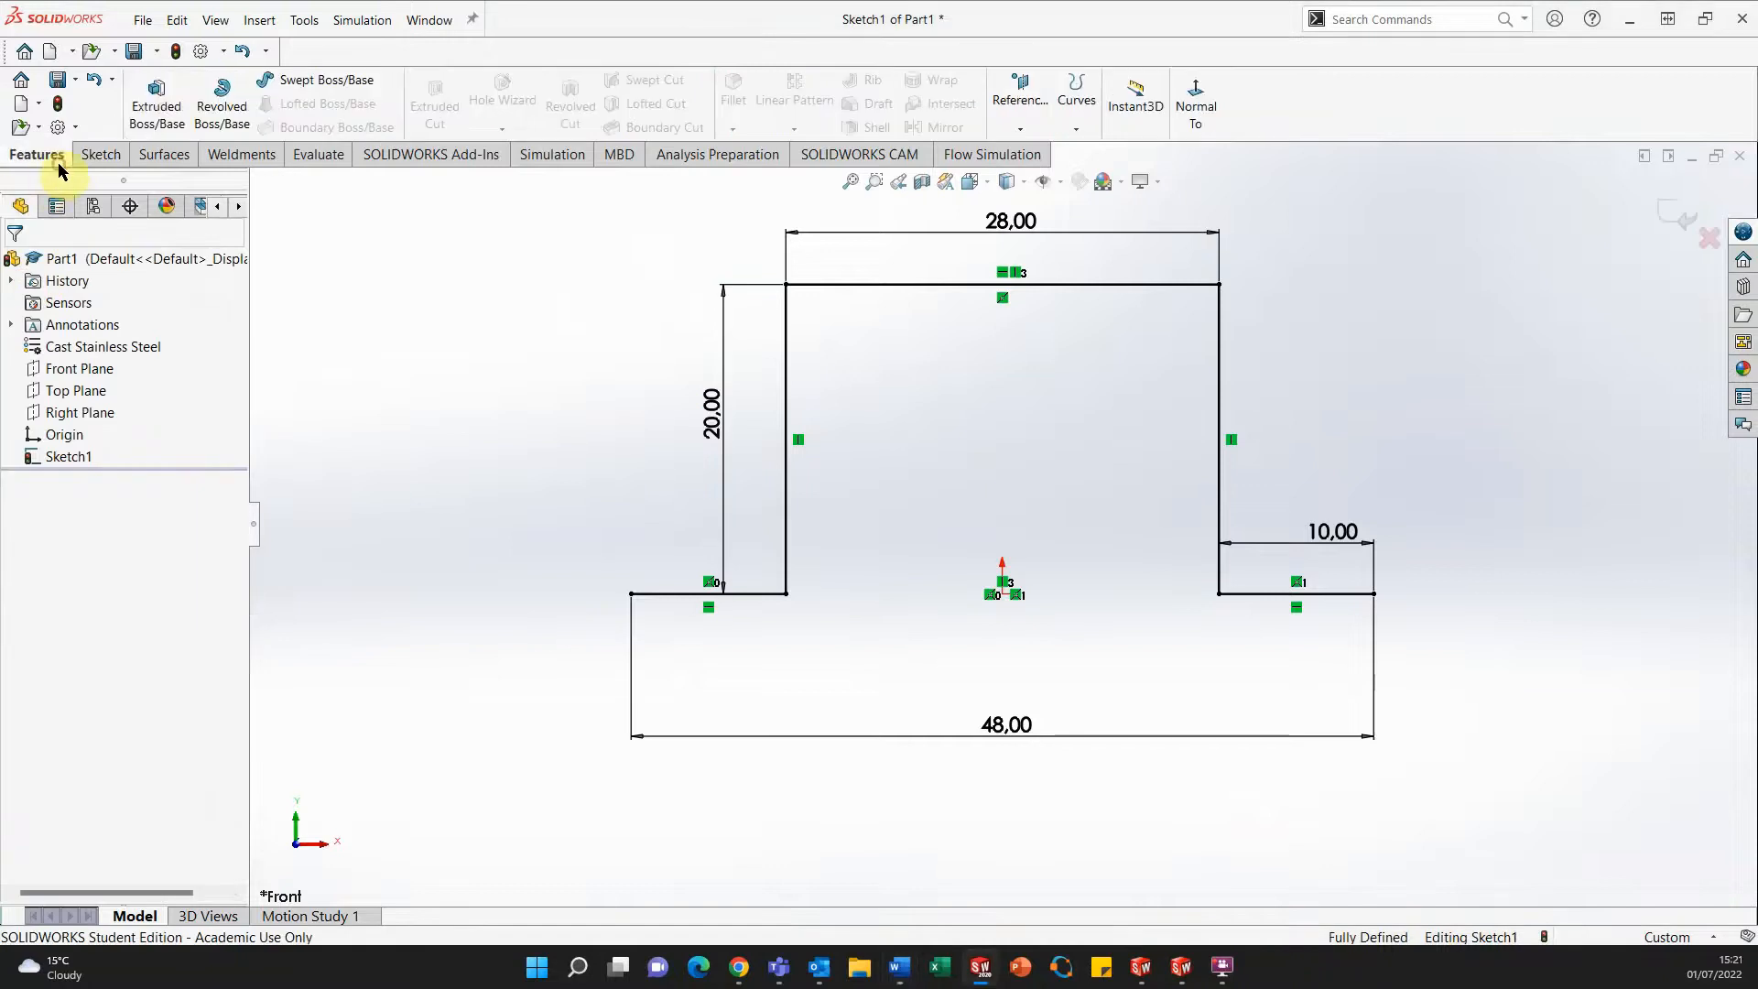
{"action": "left_click", "coordinate": [165, 114]}
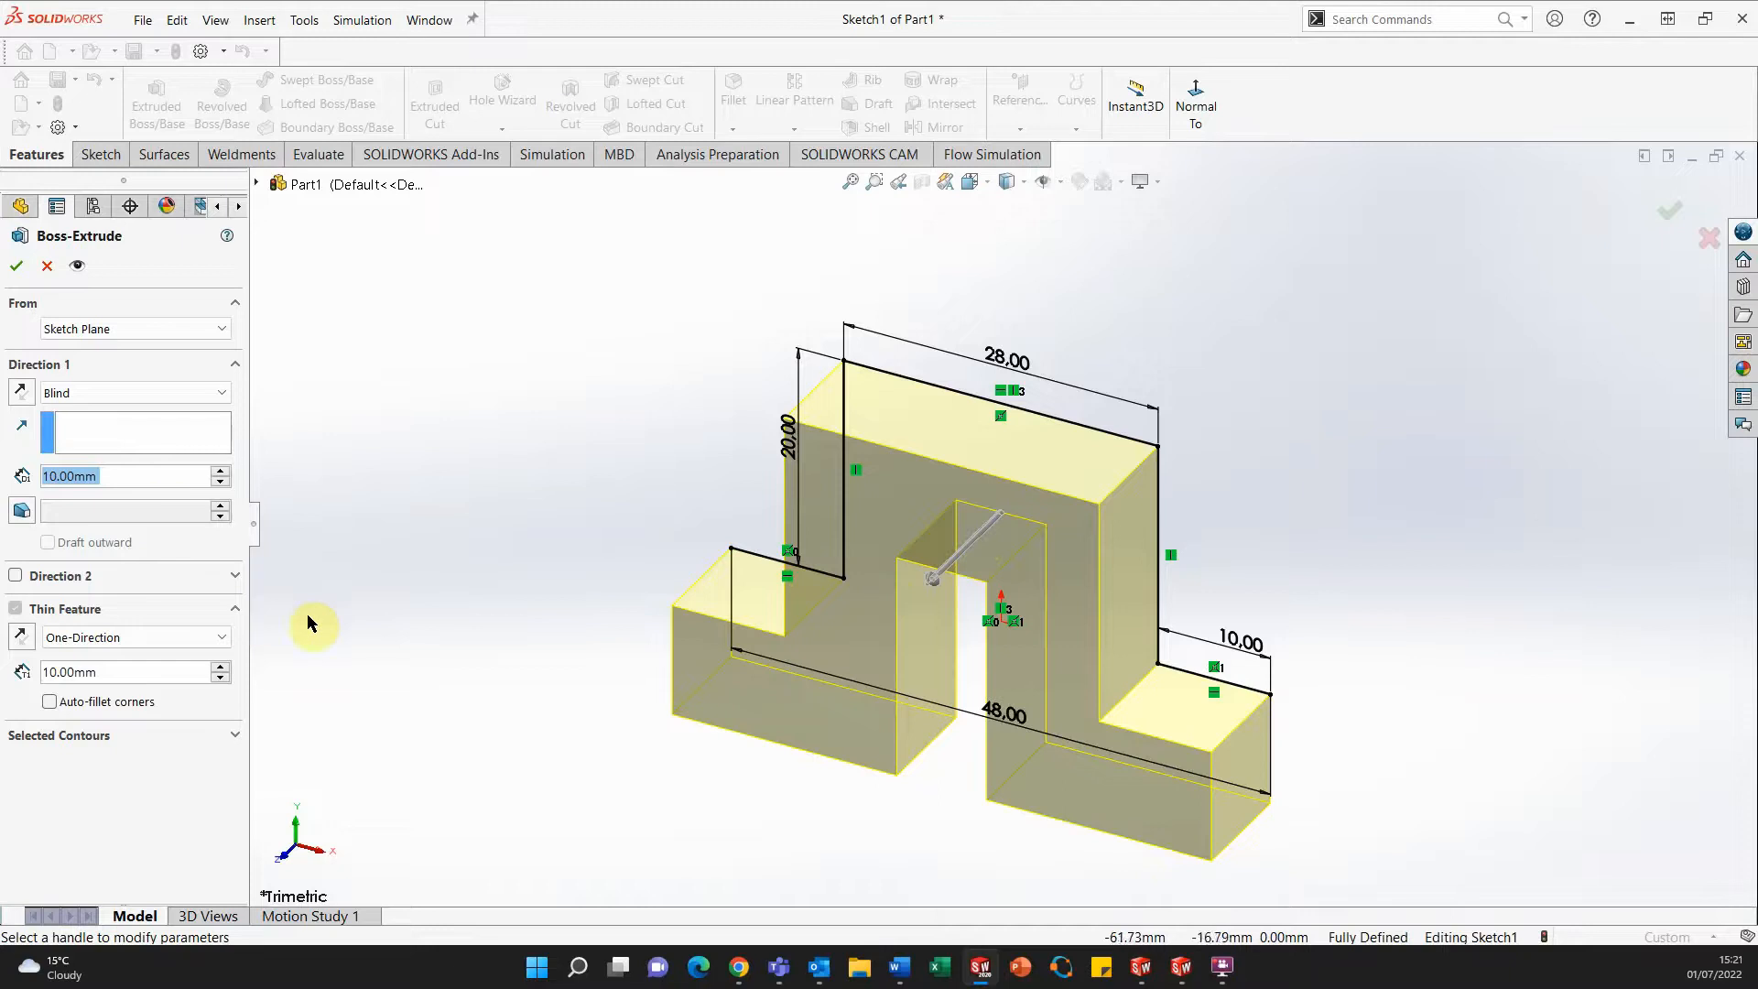
{"action": "type", "text": "35"}
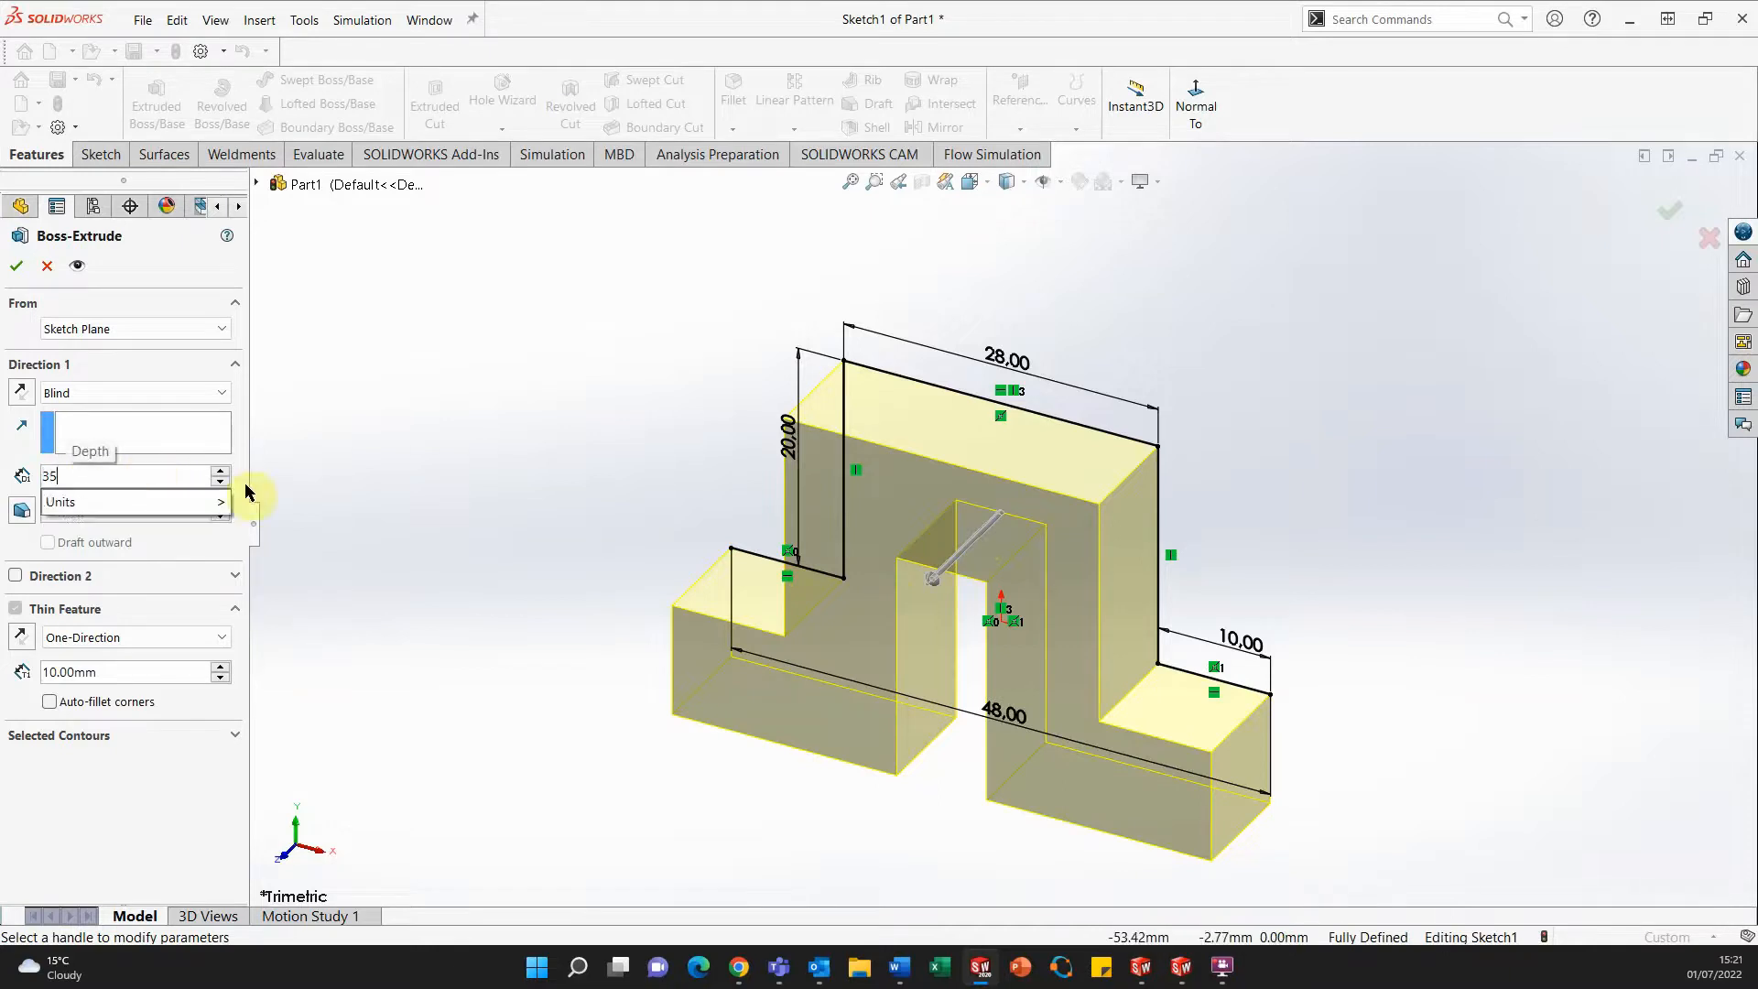
{"action": "key", "text": "Return"}
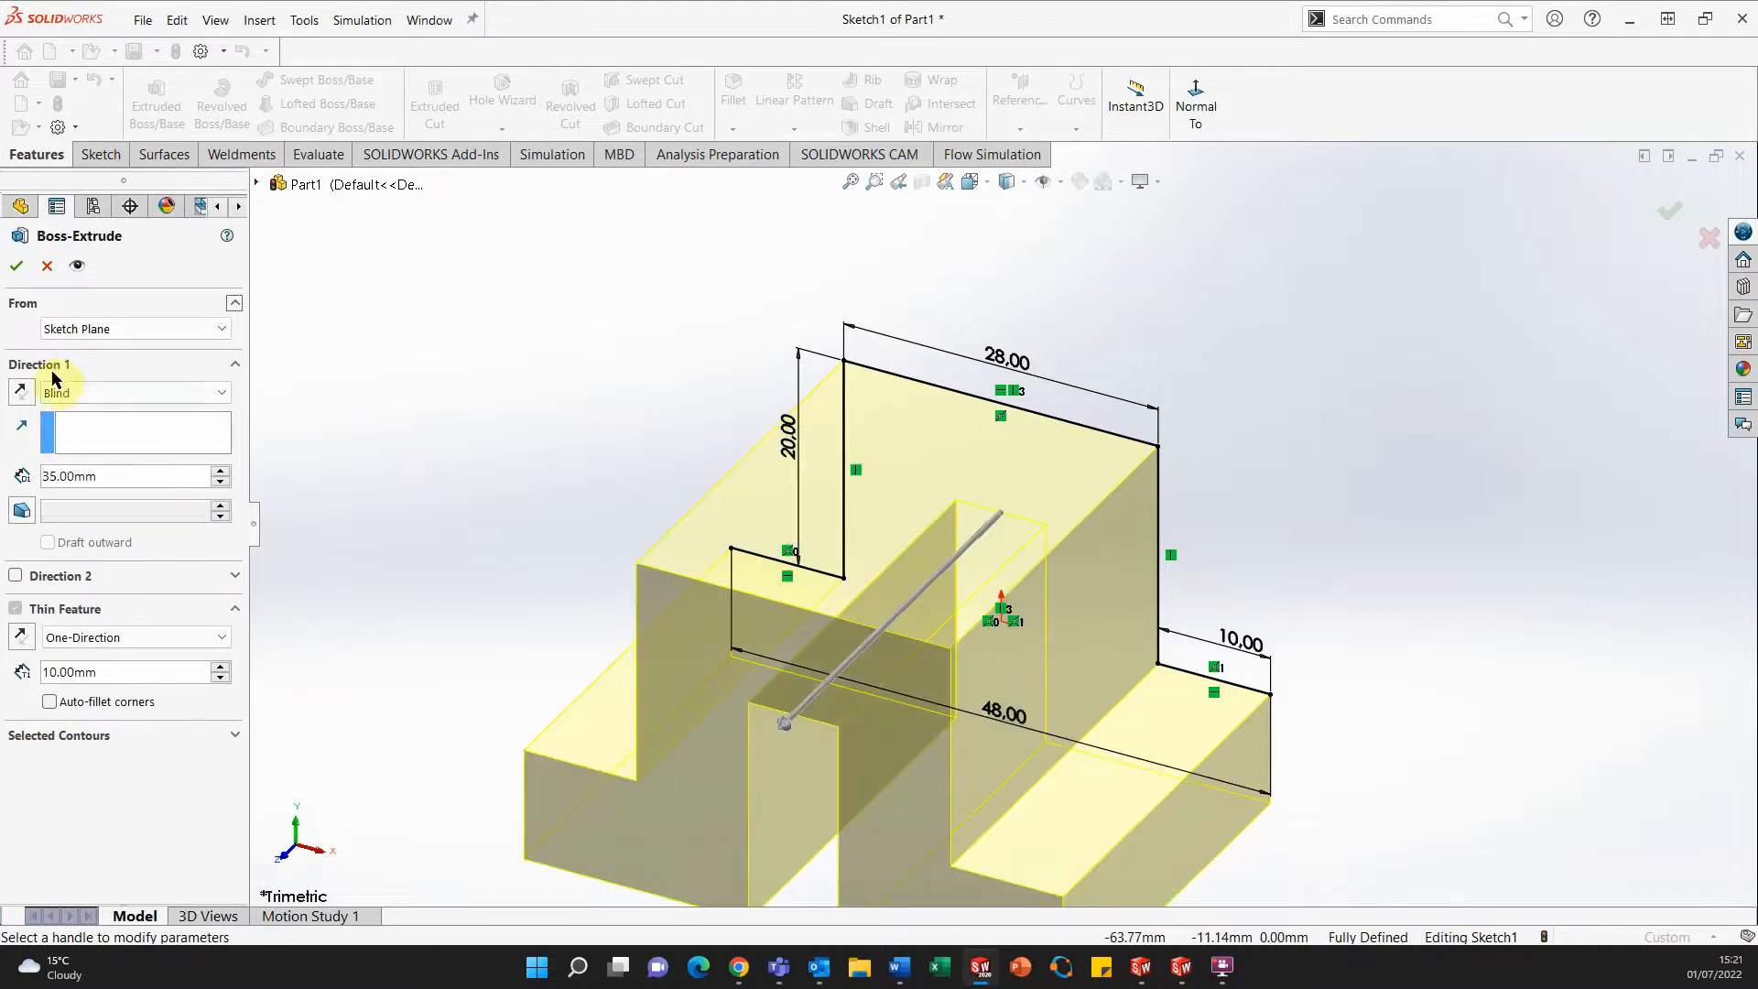
{"action": "left_click", "coordinate": [23, 391]}
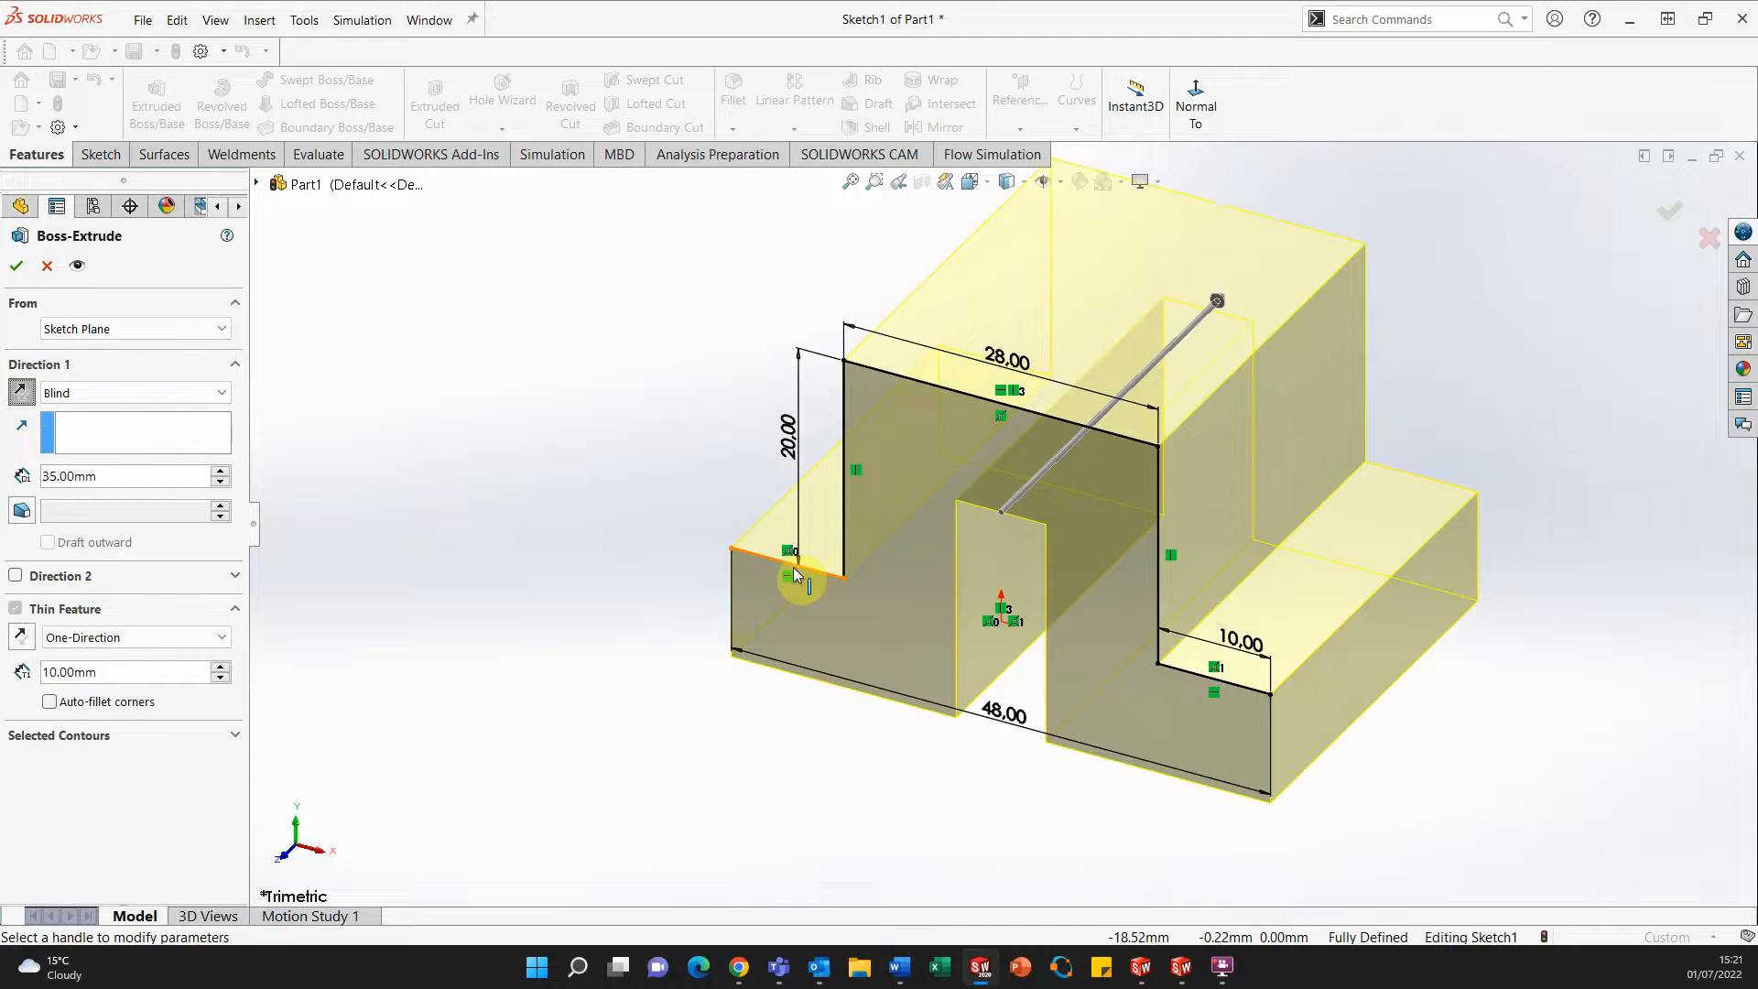
Set the thin feature's thickness to 2 mm in one direction and complete the extrusion.
{"action": "left_click", "coordinate": [110, 673]}
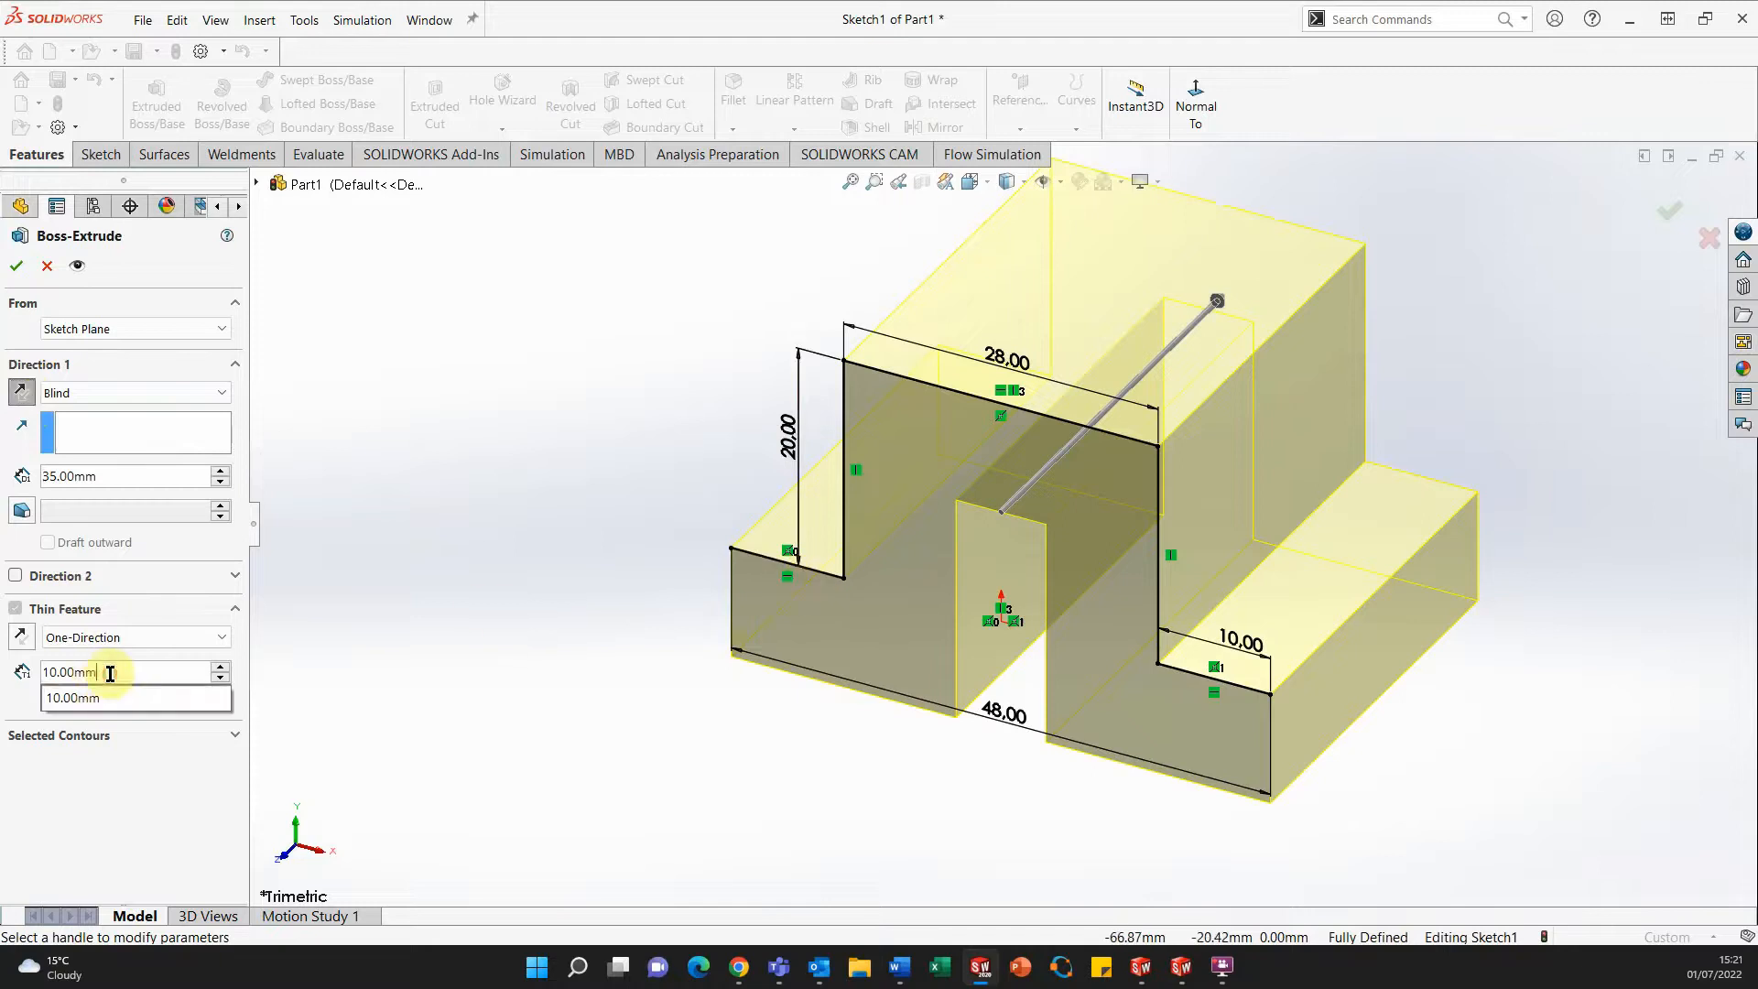
{"action": "type", "text": "2"}
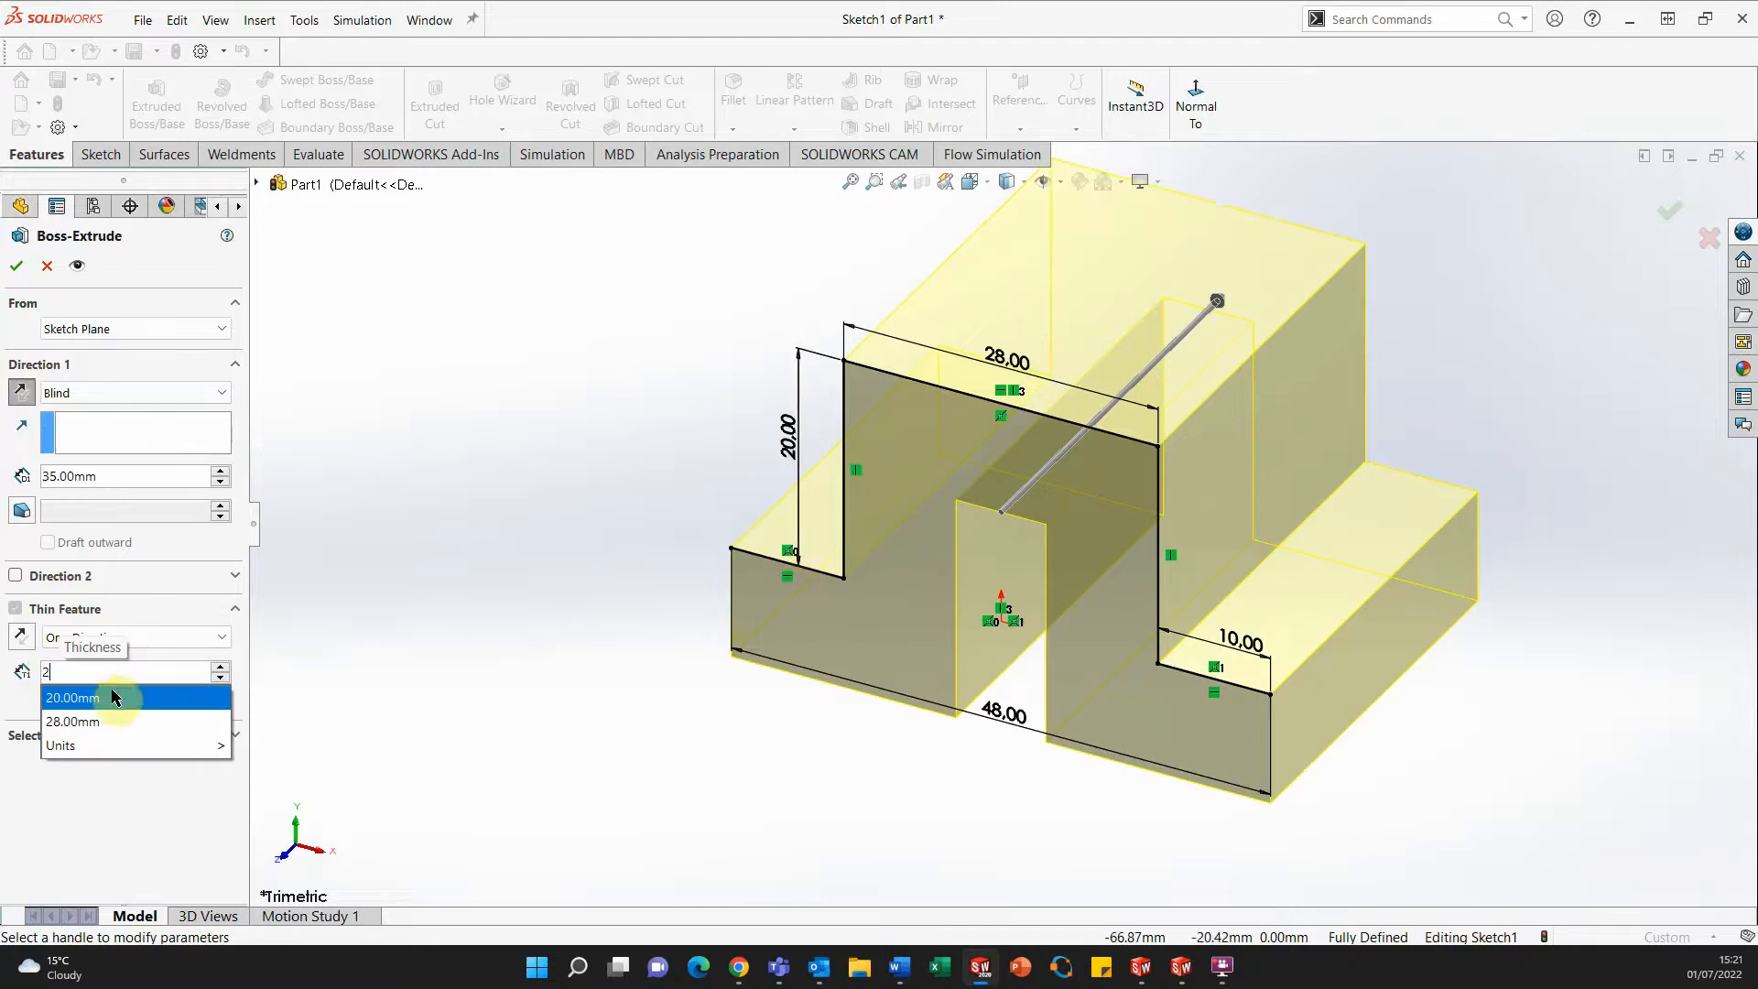
{"action": "key", "text": "Return"}
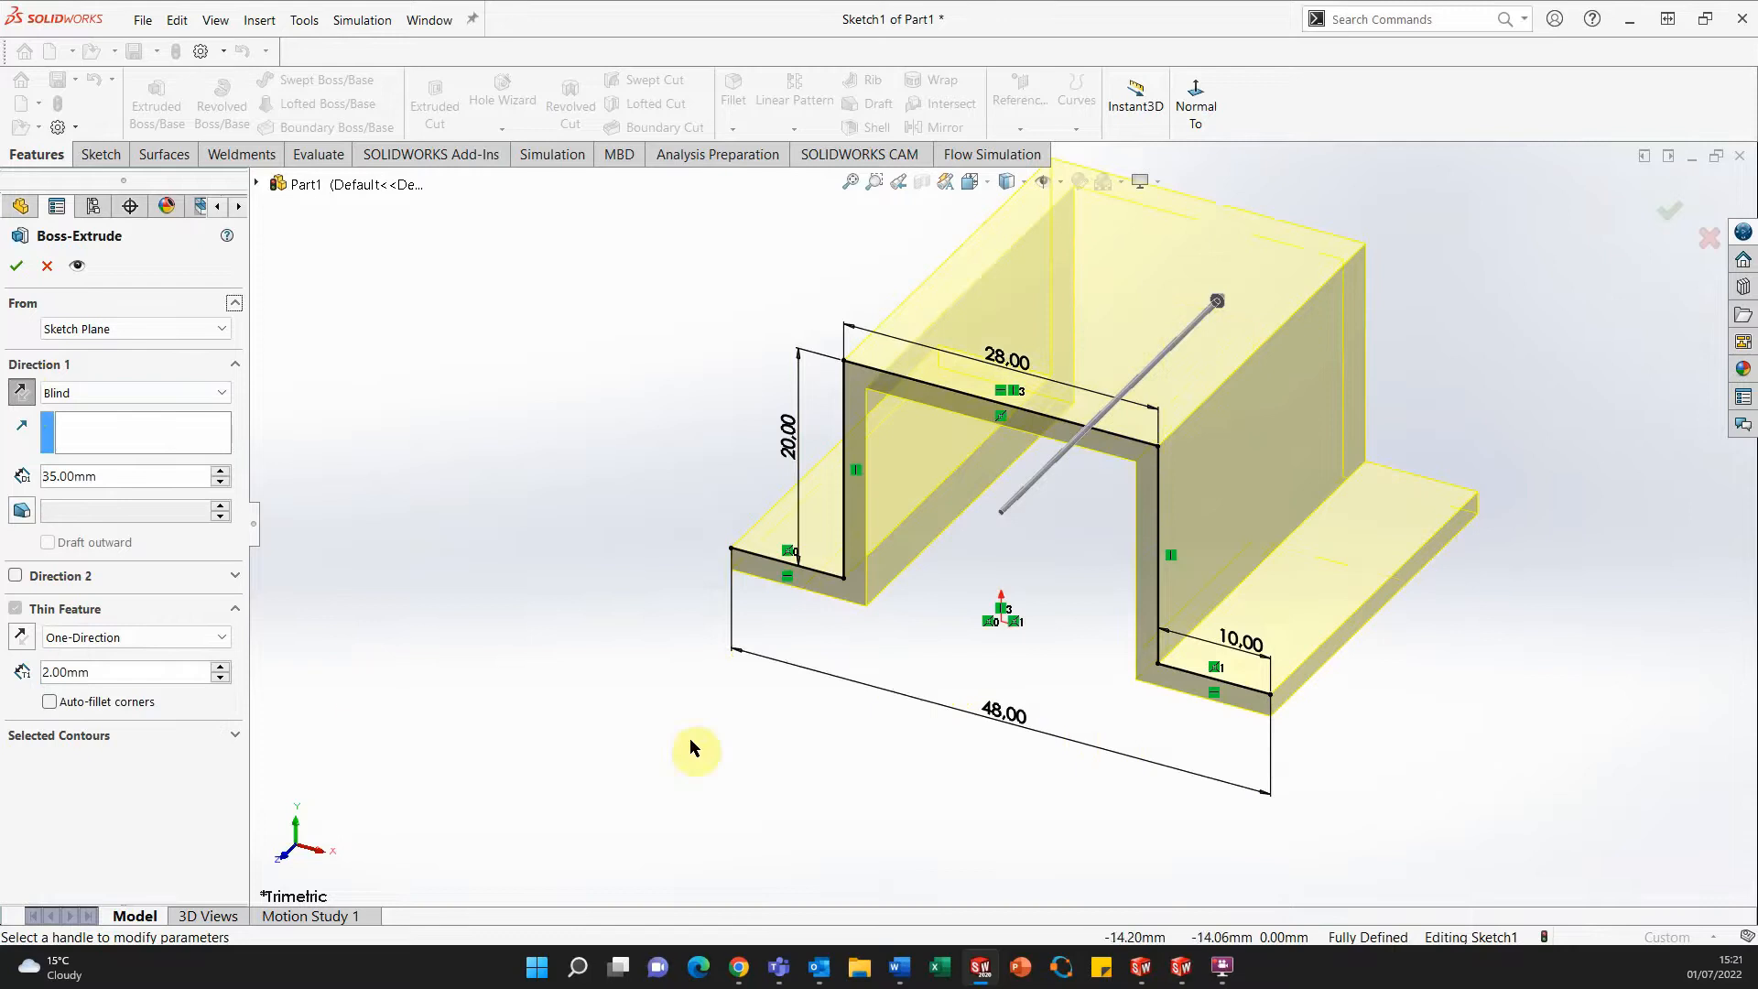
{"action": "mouse_move", "coordinate": [1051, 776]}
{"action": "middle_mouse_down"}
{"action": "mouse_move", "coordinate": [1074, 695]}
{"action": "mouse_move", "coordinate": [1099, 690]}
{"action": "mouse_move", "coordinate": [1092, 703]}
{"action": "middle_mouse_up"}
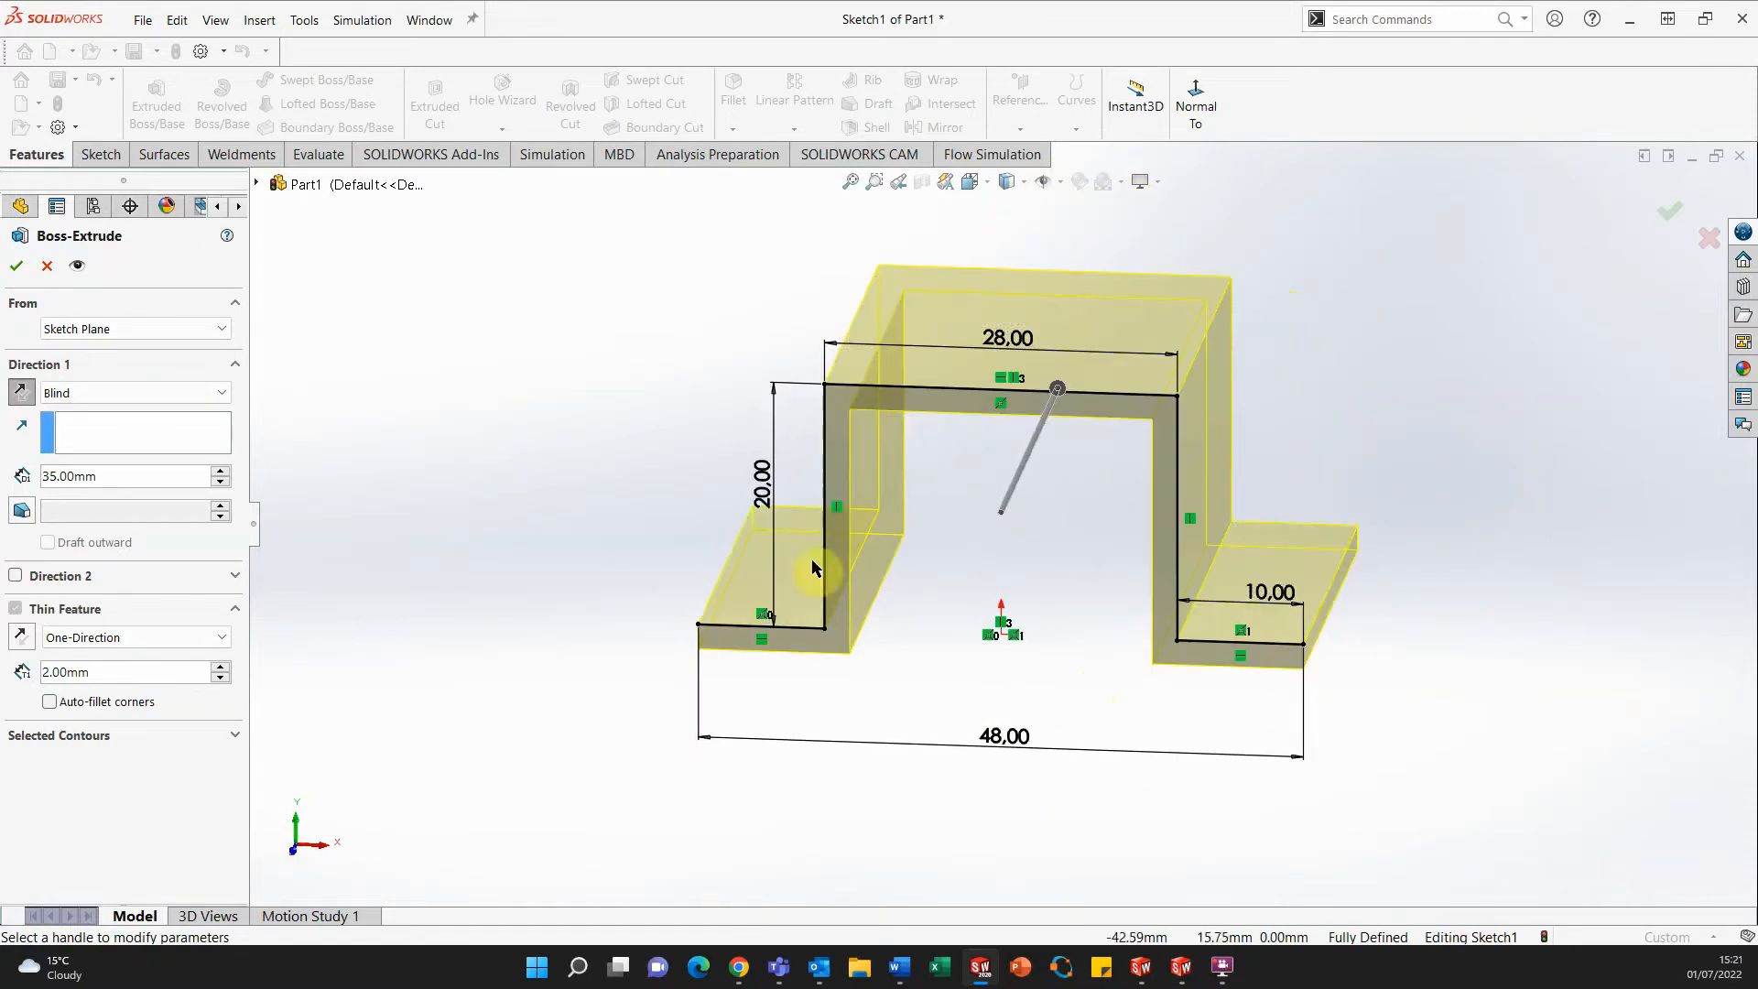
{"action": "left_click", "coordinate": [16, 265]}
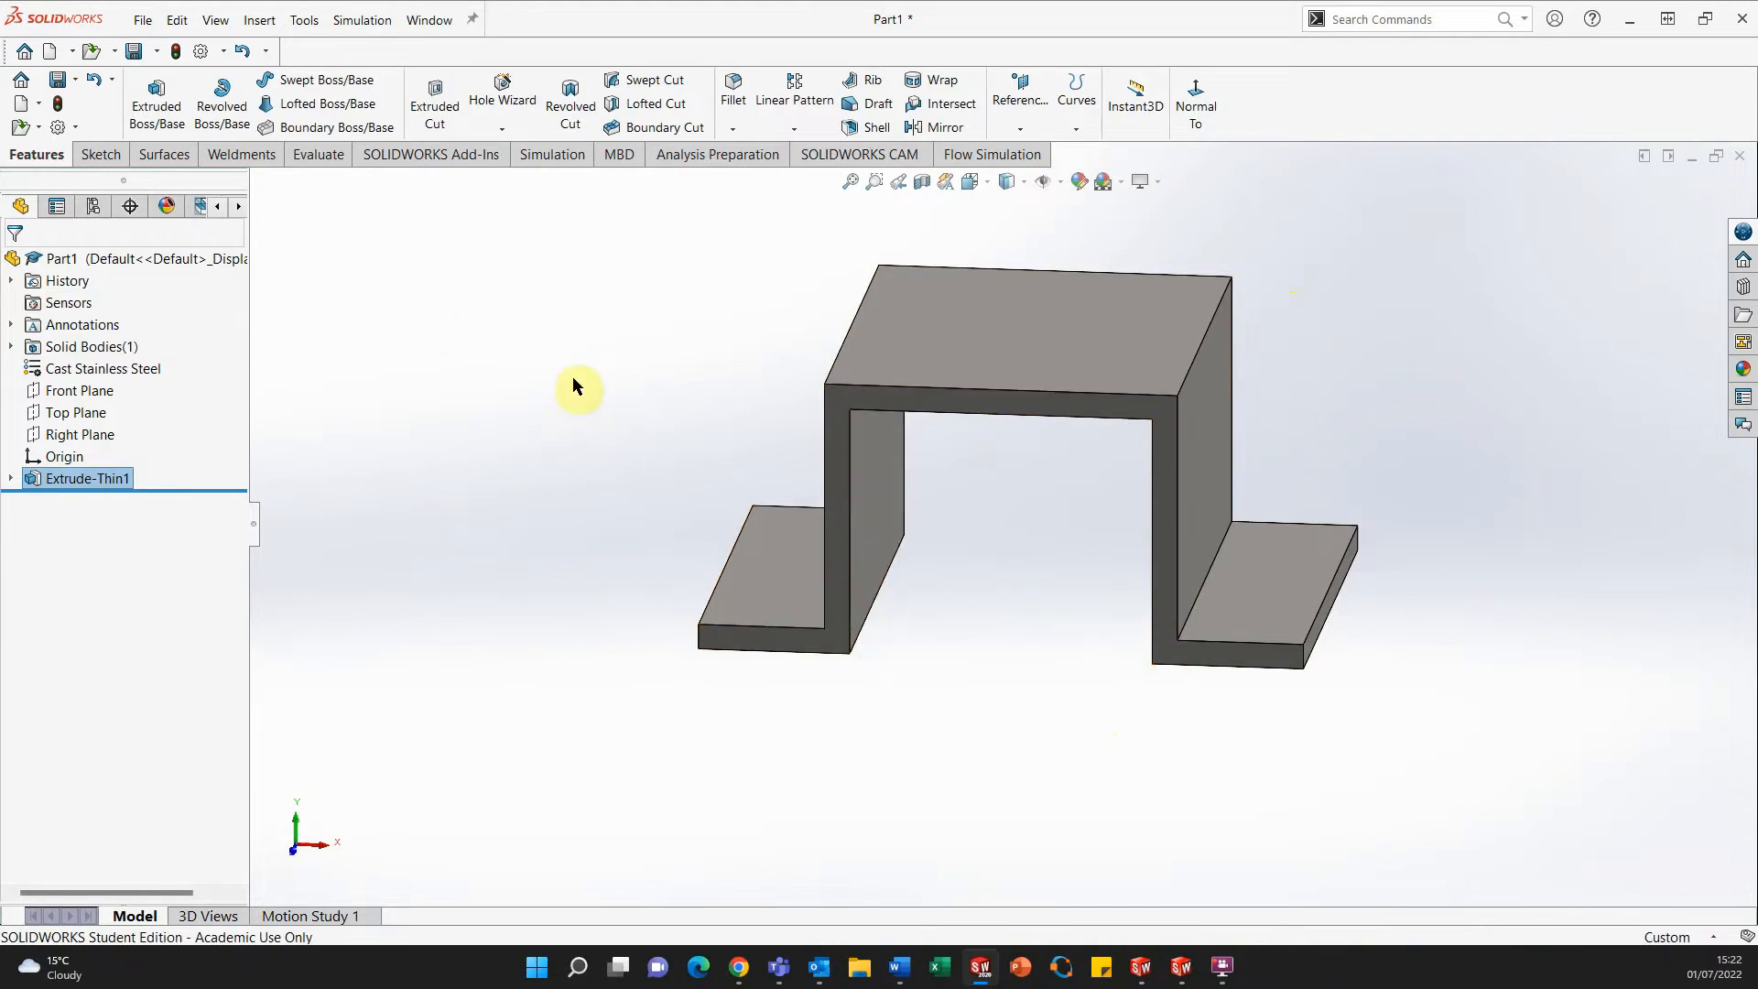
Set the fillet radius to 1 mm with the right outer top edge selected, and close the fillet command without applying it.
{"action": "left_click", "coordinate": [737, 108]}
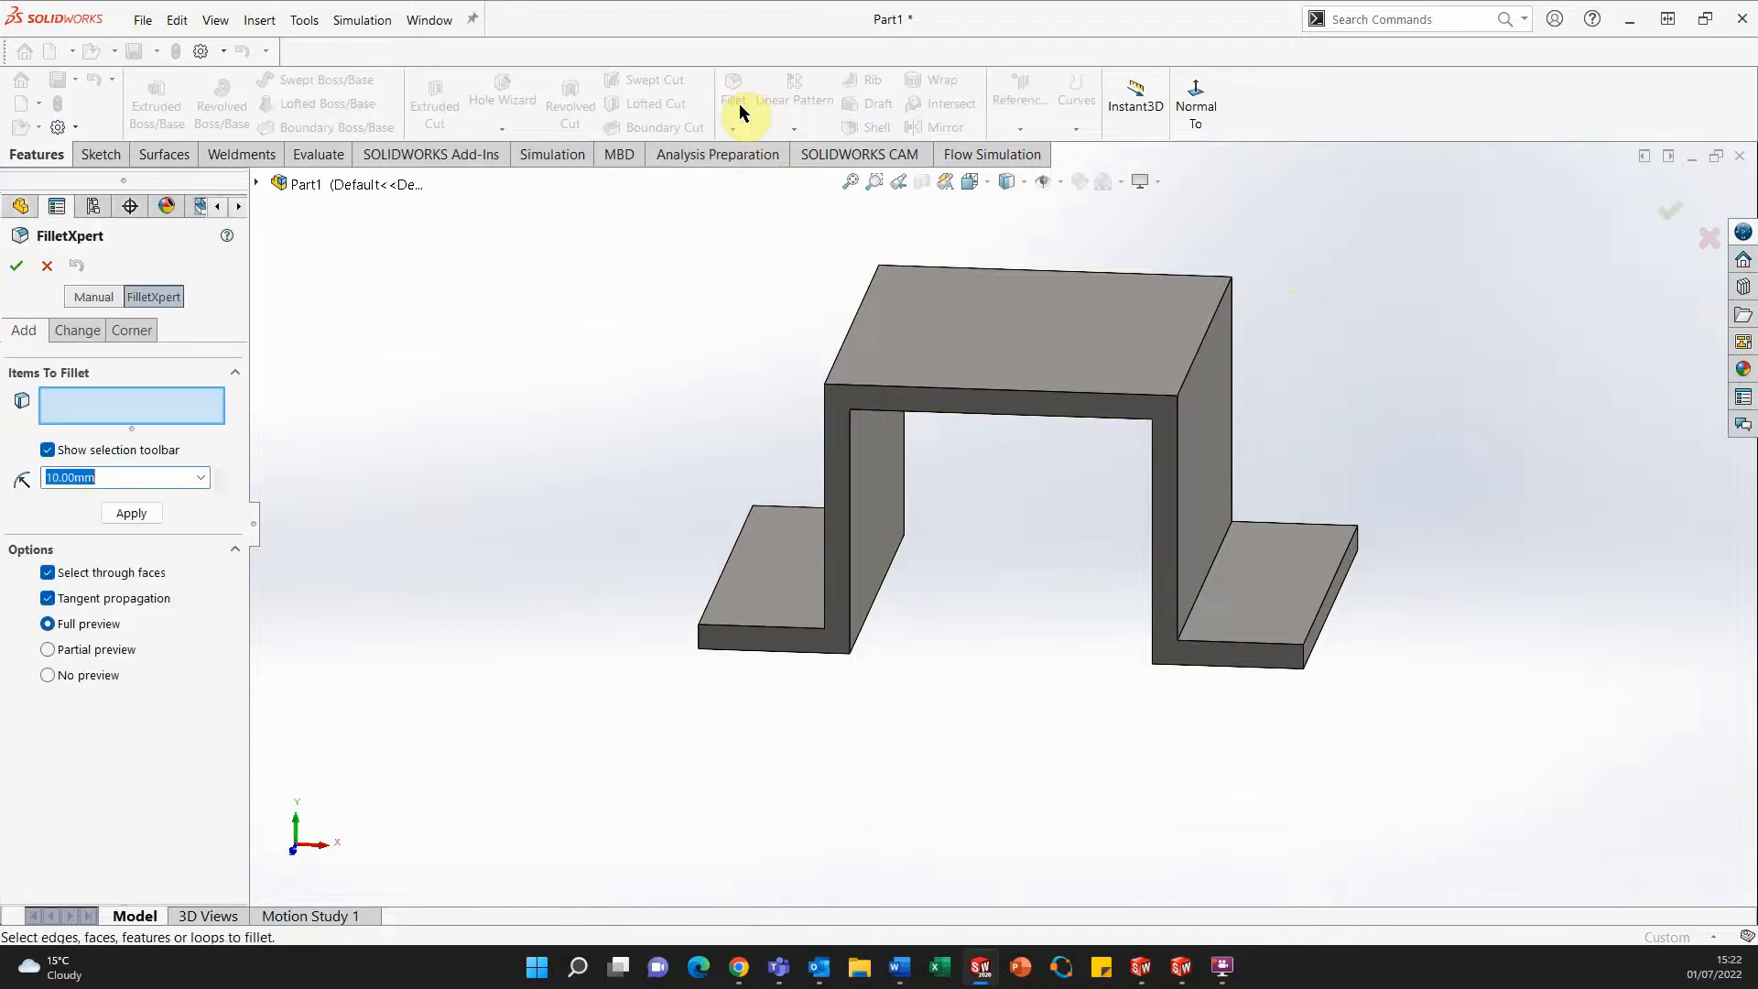
{"action": "left_click", "coordinate": [1197, 357]}
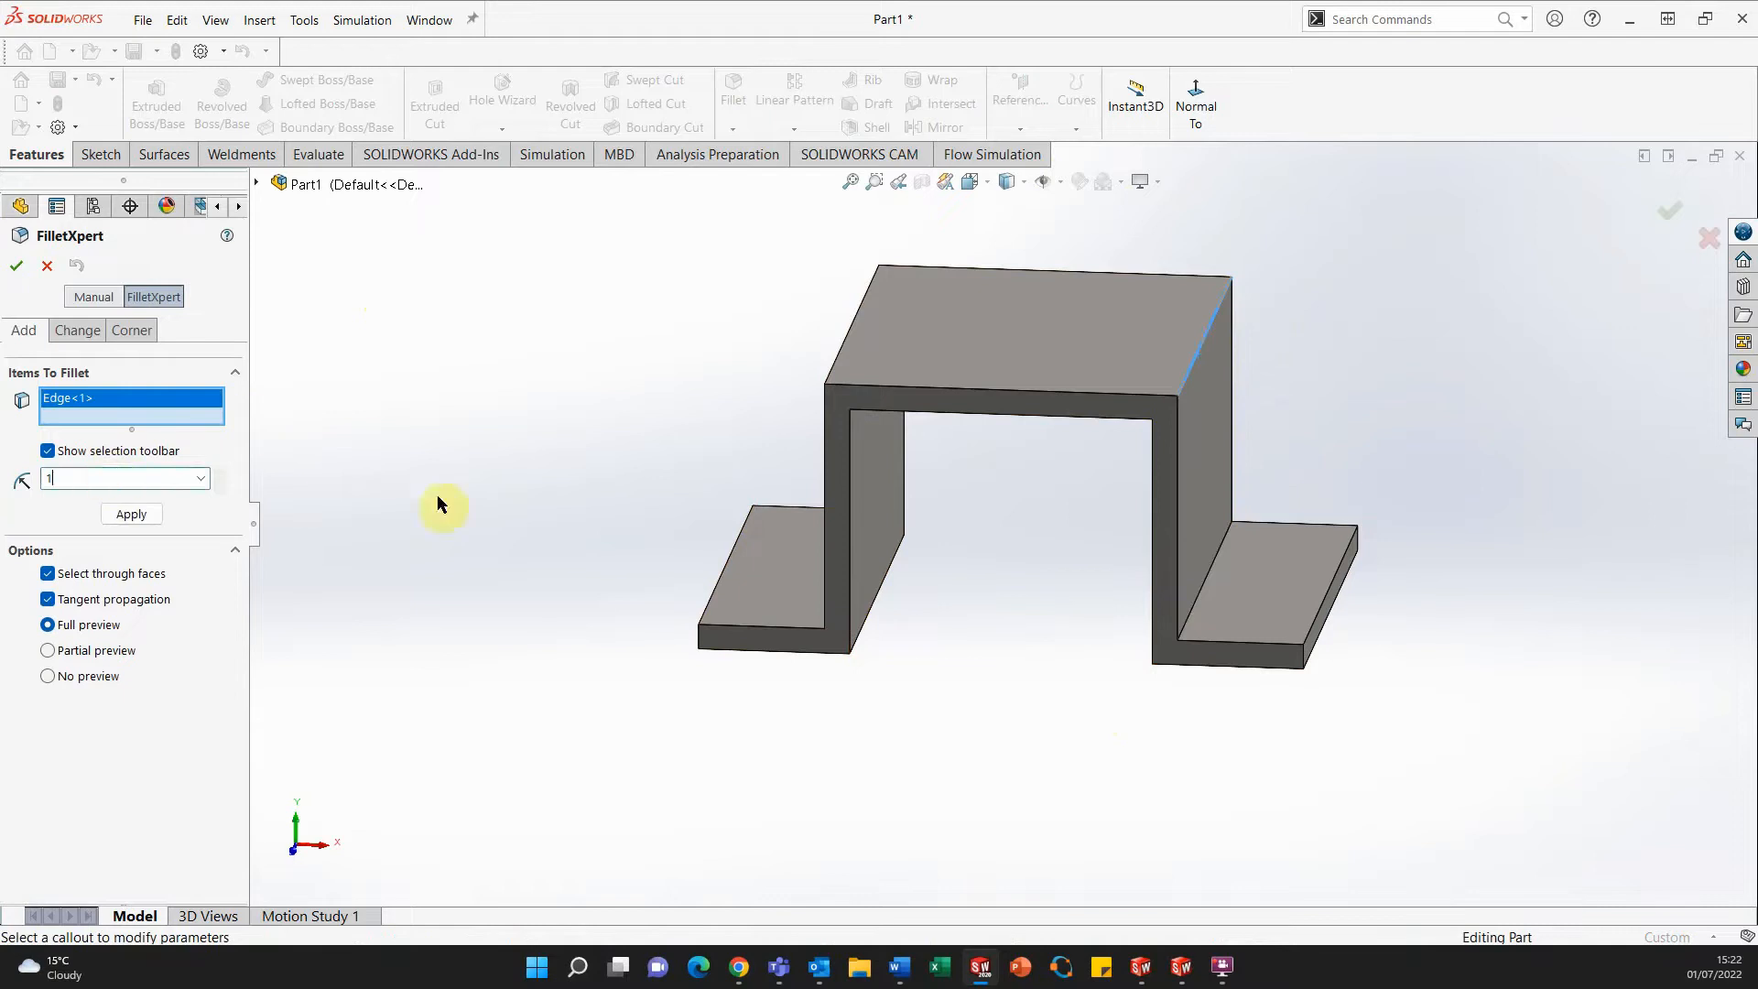
{"action": "key", "text": "Return"}
{"action": "left_click", "coordinate": [48, 266]}
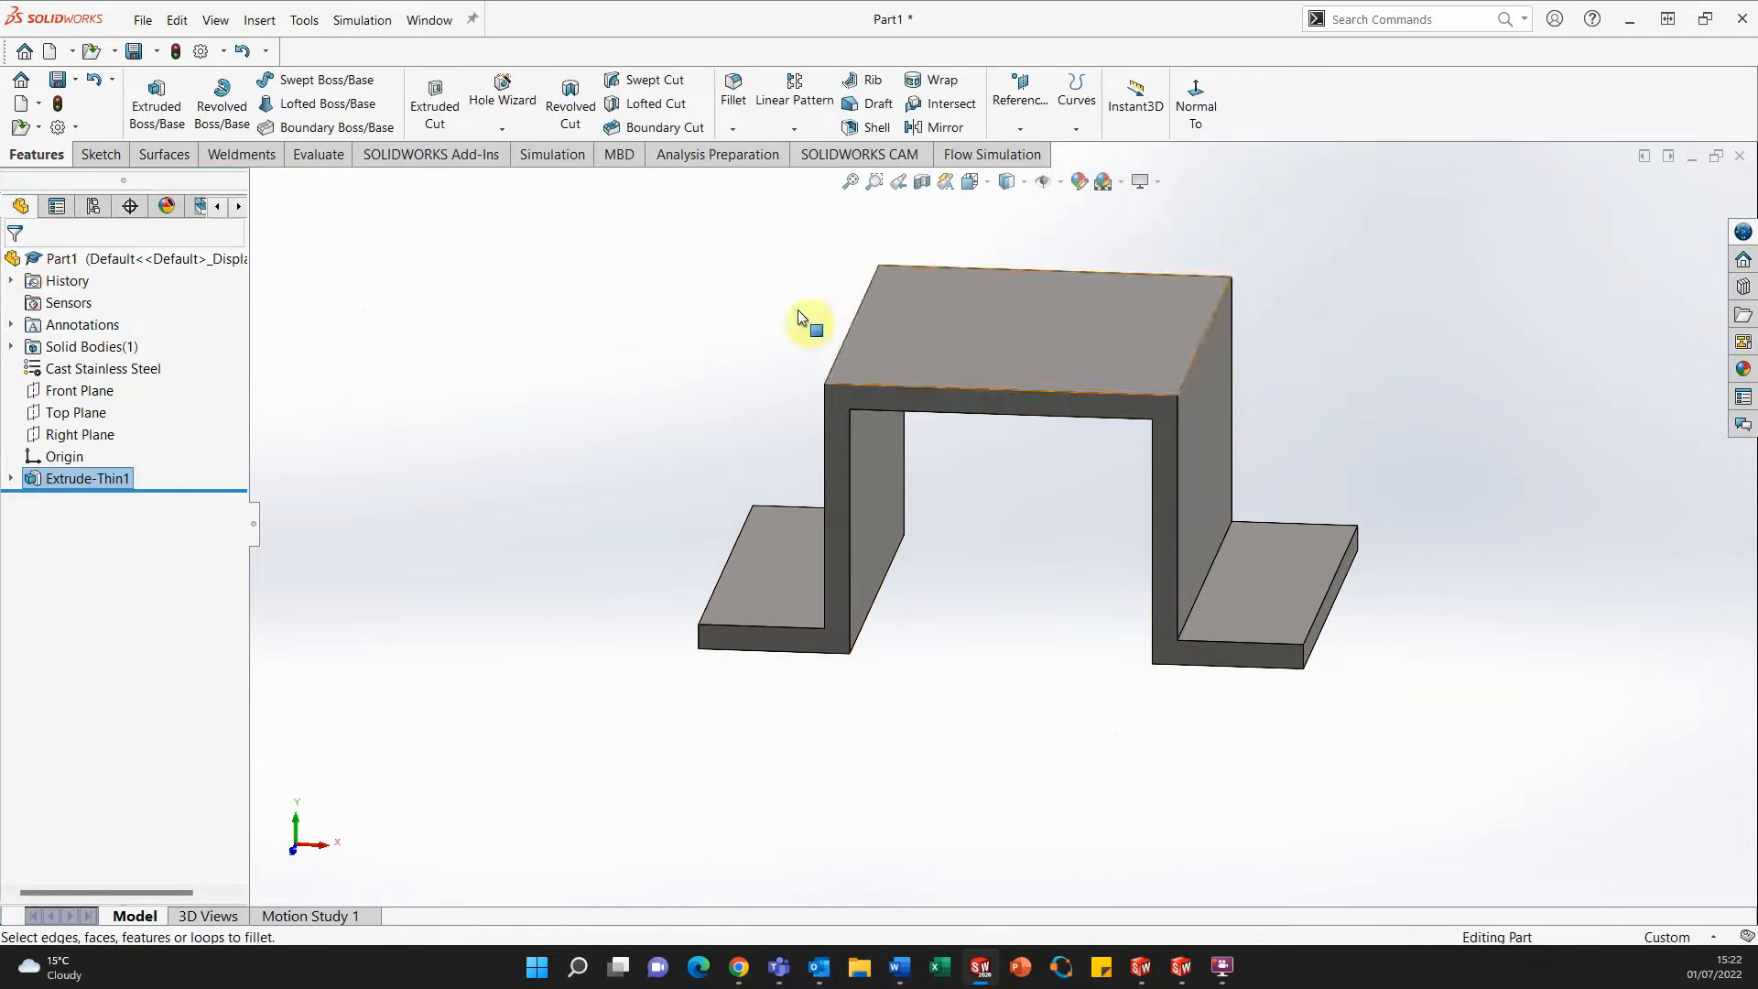
Switch the display to wireframe and select the inner and outer edges of the bracket's two right-hand bends for a 1 mm fillet.
{"action": "left_click", "coordinate": [1023, 182]}
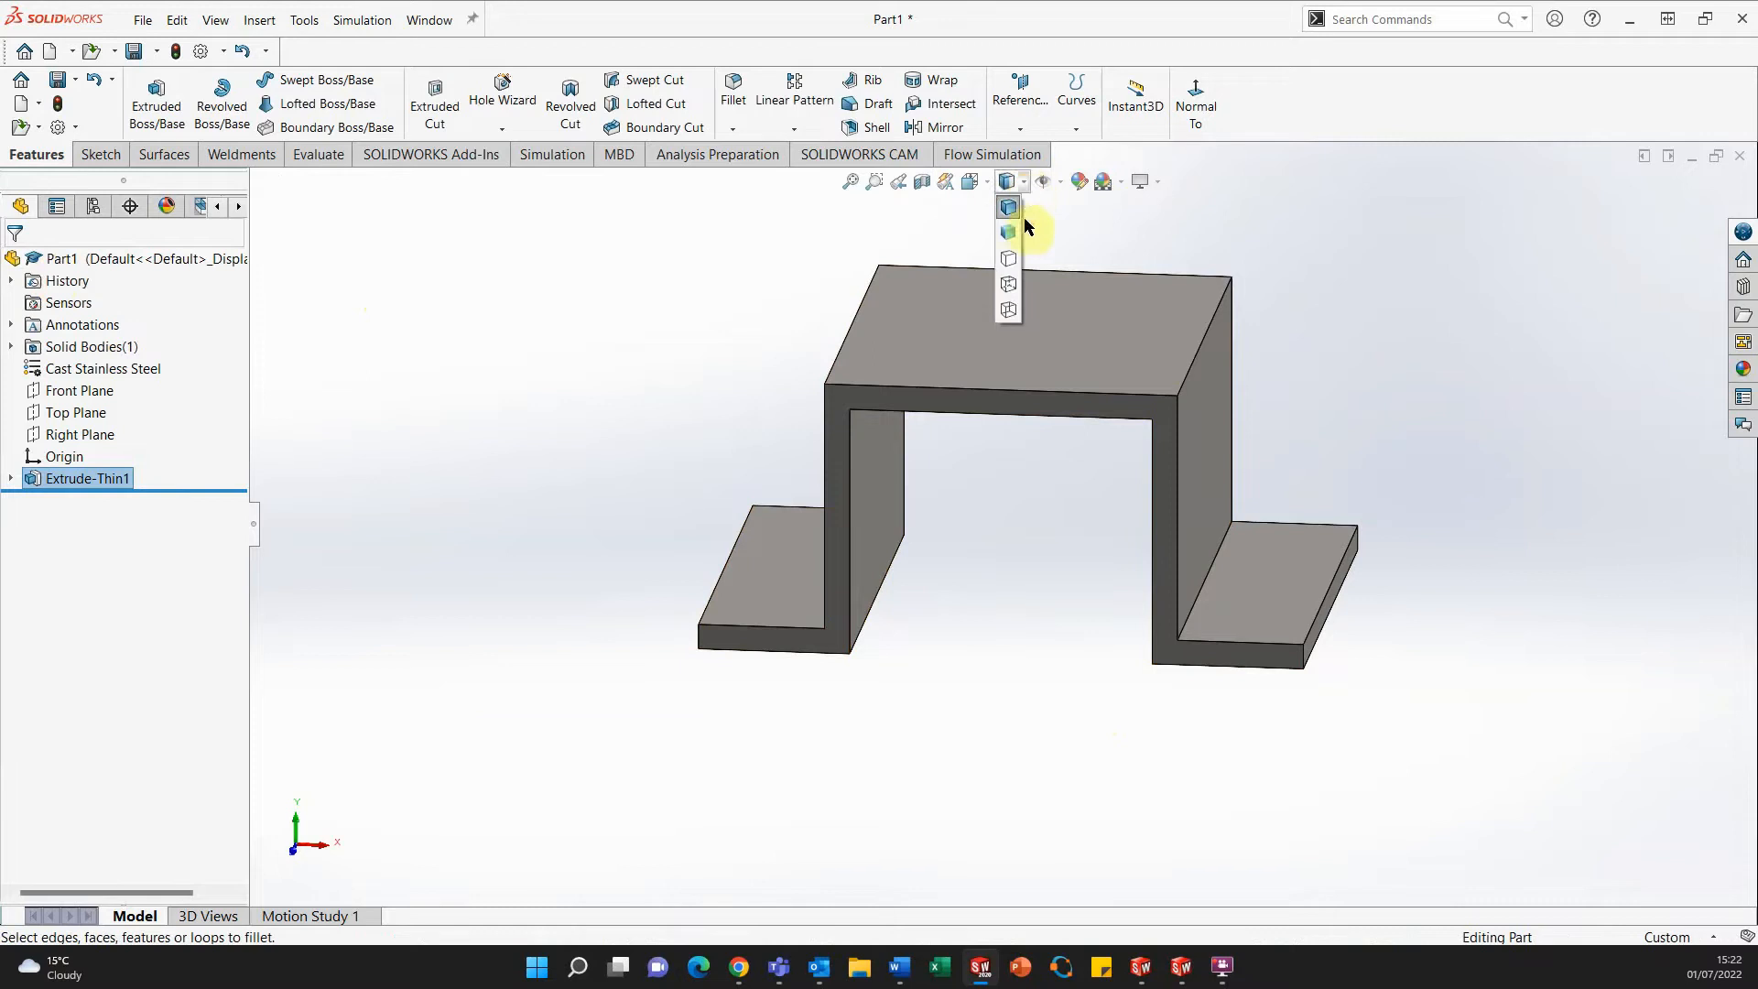
{"action": "left_click", "coordinate": [1008, 311]}
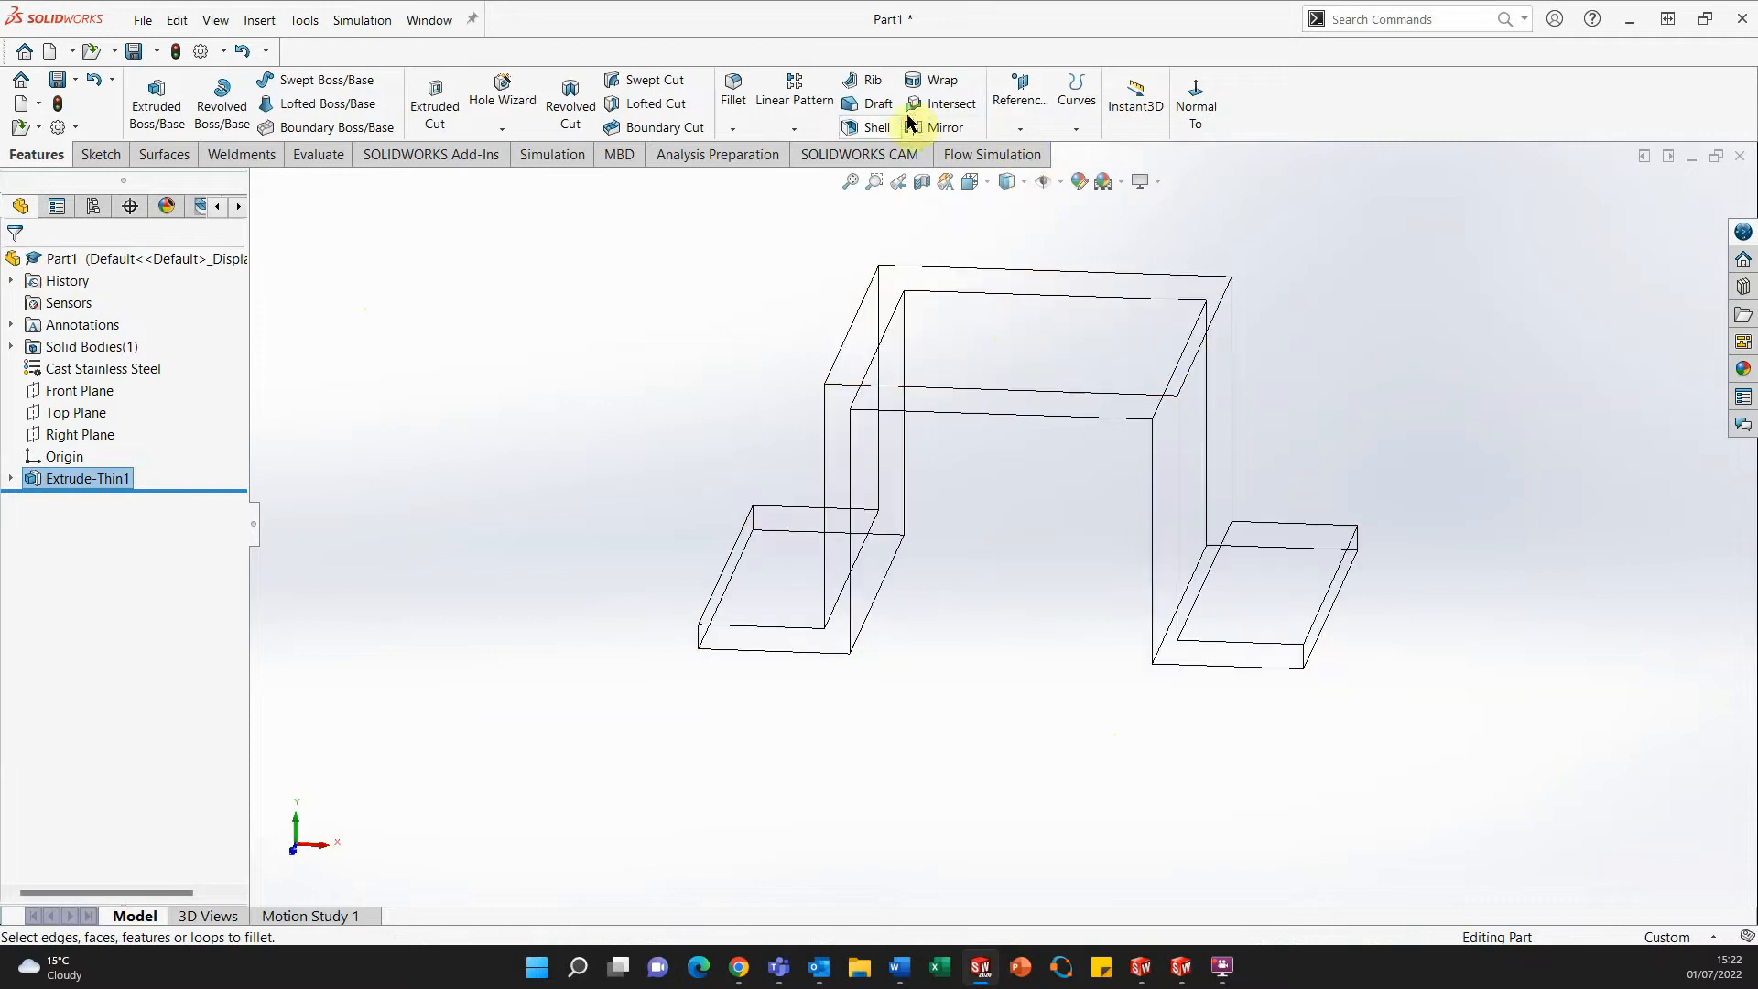
{"action": "left_click", "coordinate": [734, 102]}
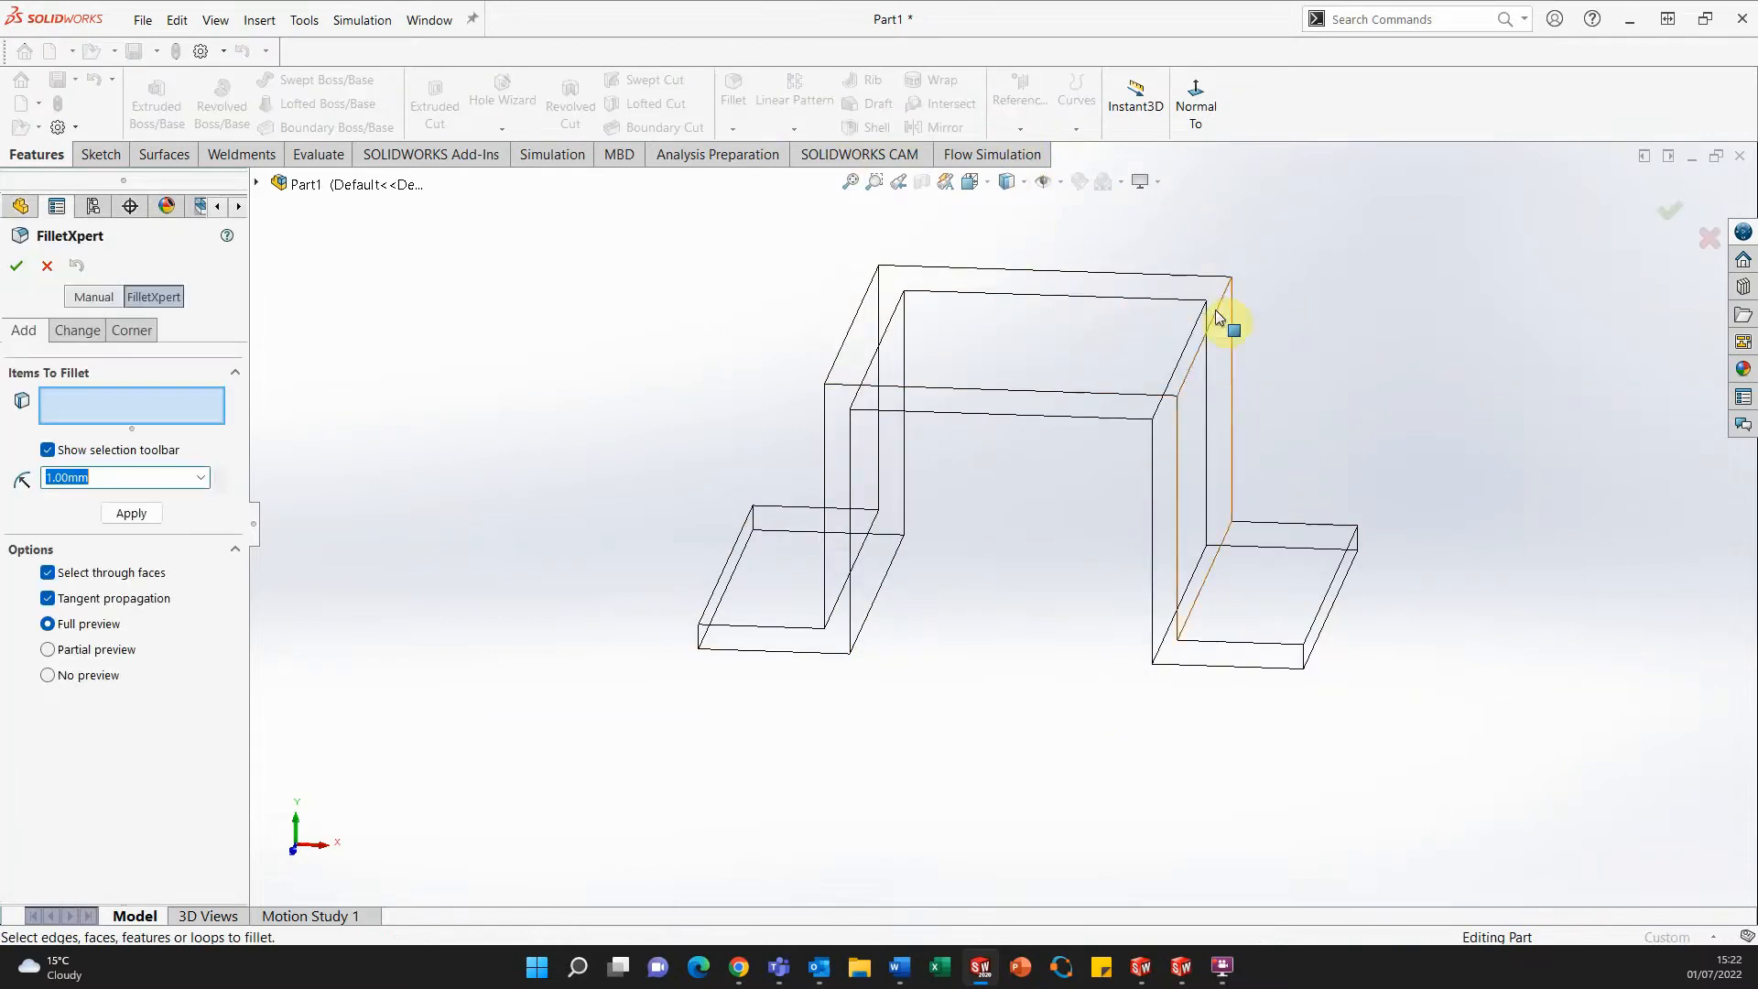
{"action": "middle_click_drag", "start_coordinate": [1224, 322], "coordinate": [1248, 403]}
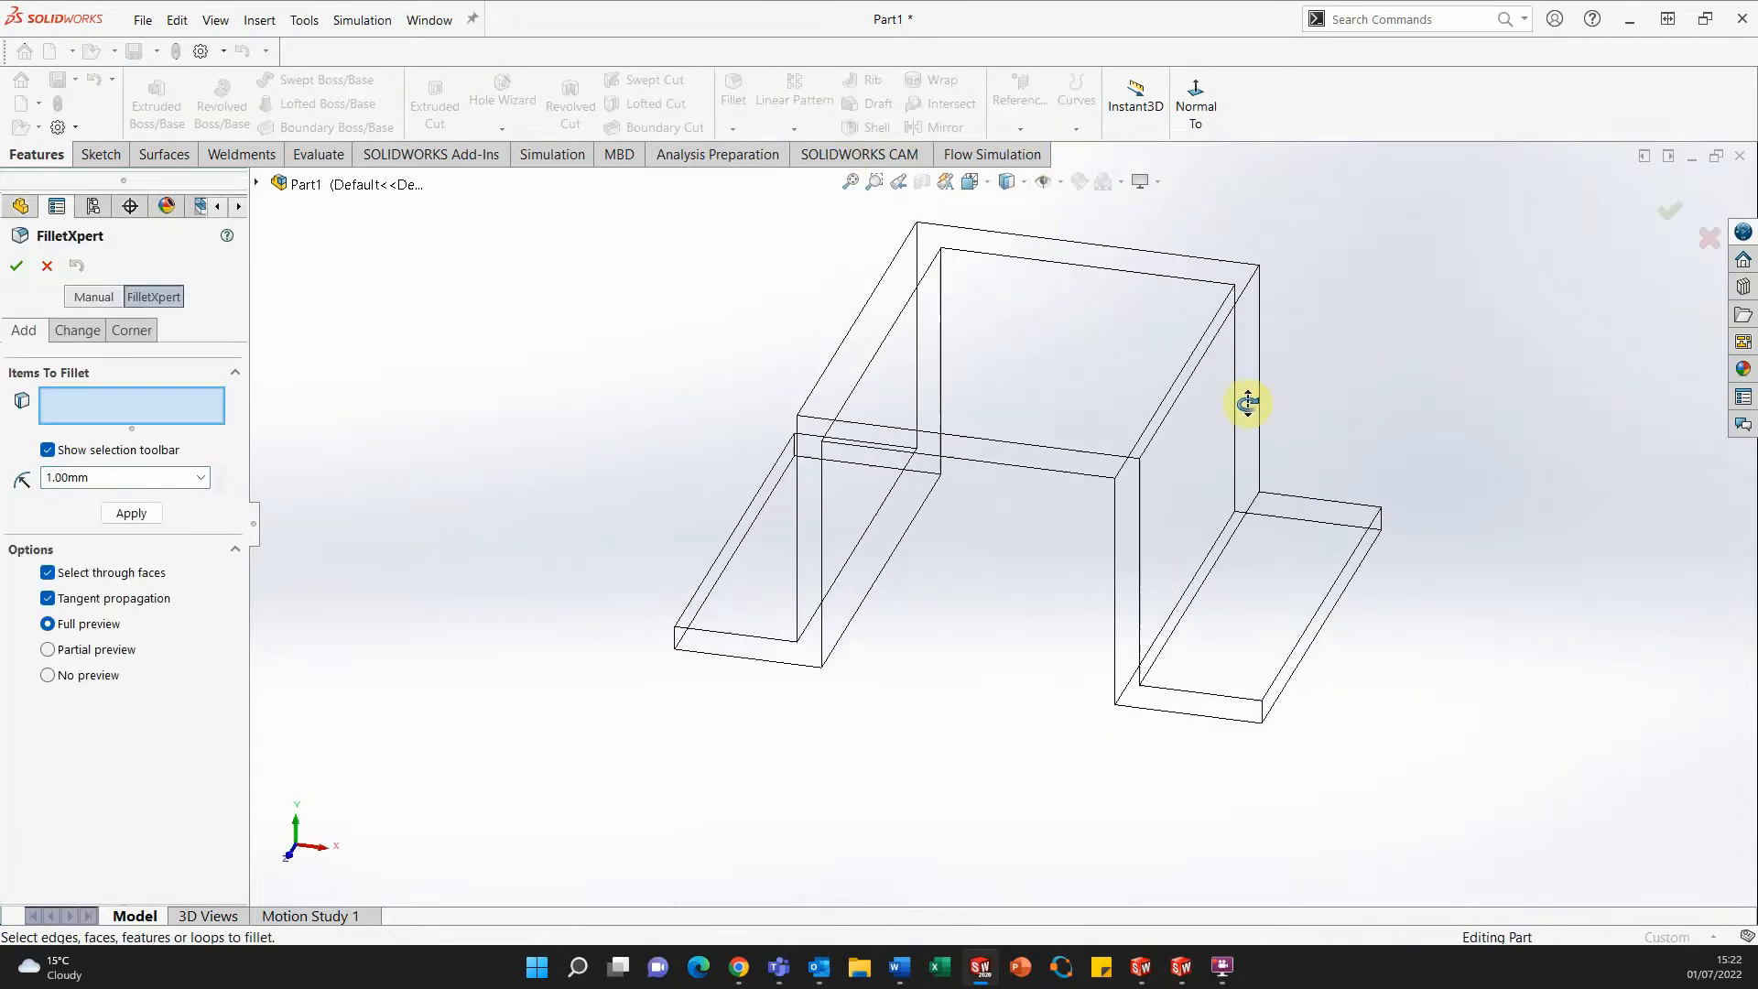
{"action": "left_click", "coordinate": [1183, 398]}
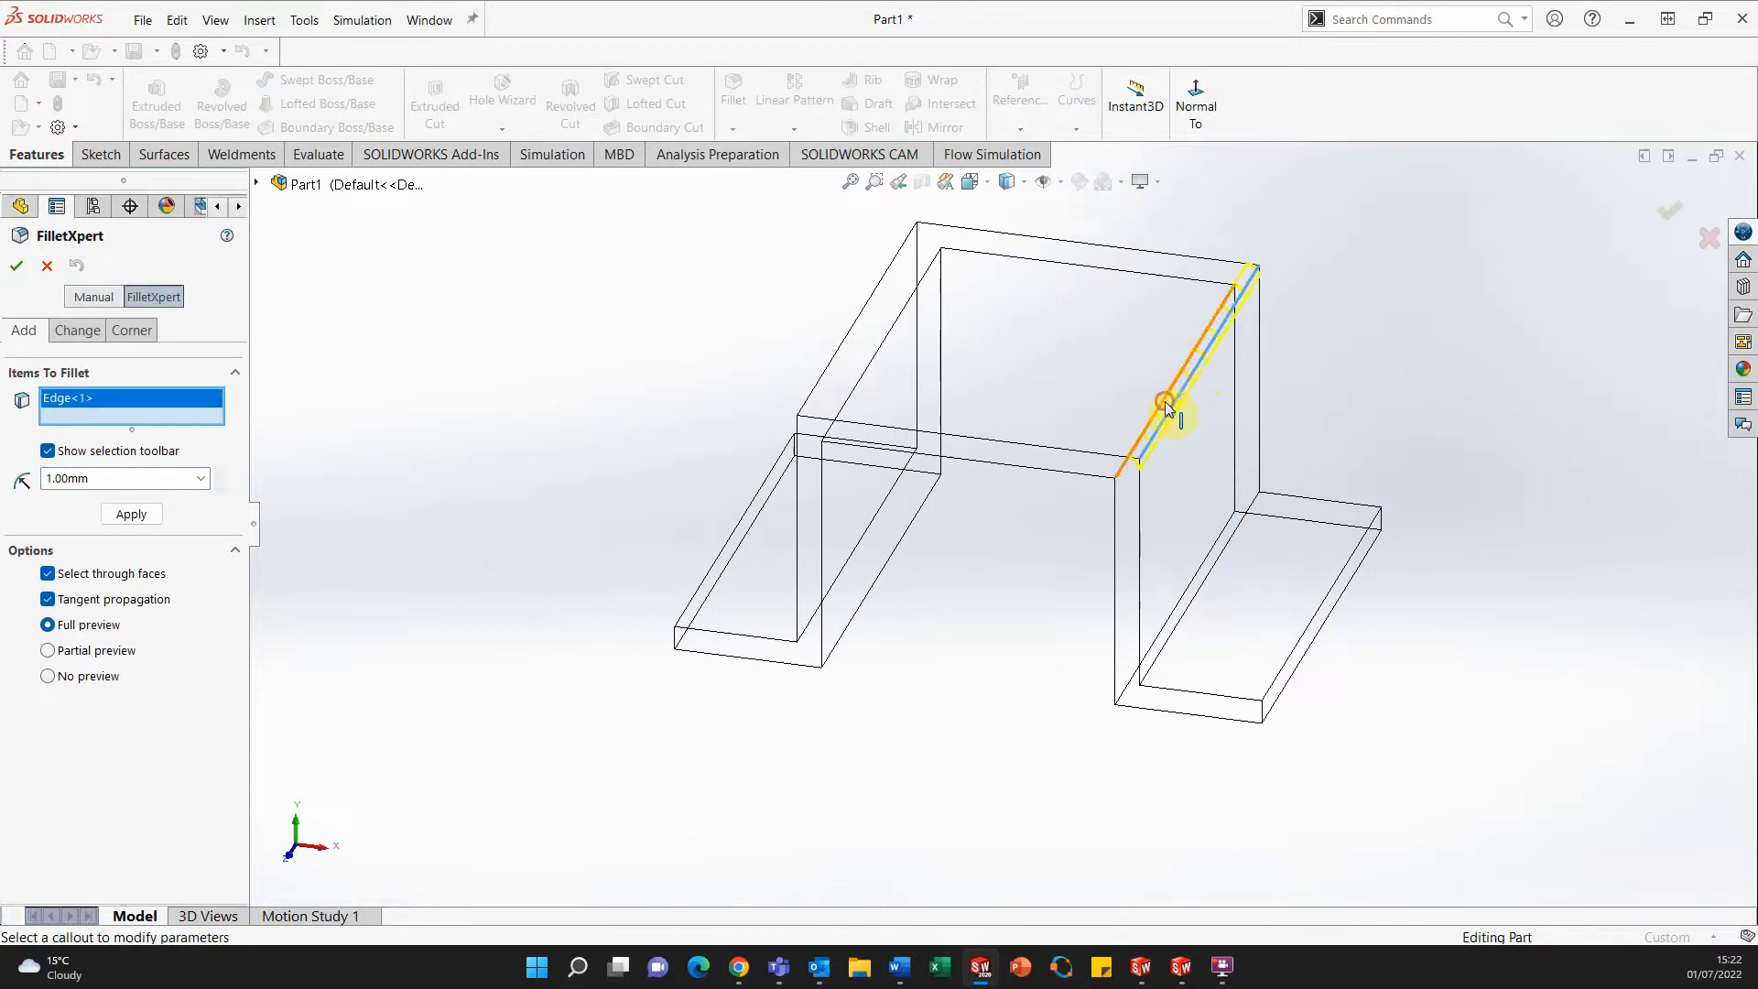
{"action": "left_click", "coordinate": [1163, 404]}
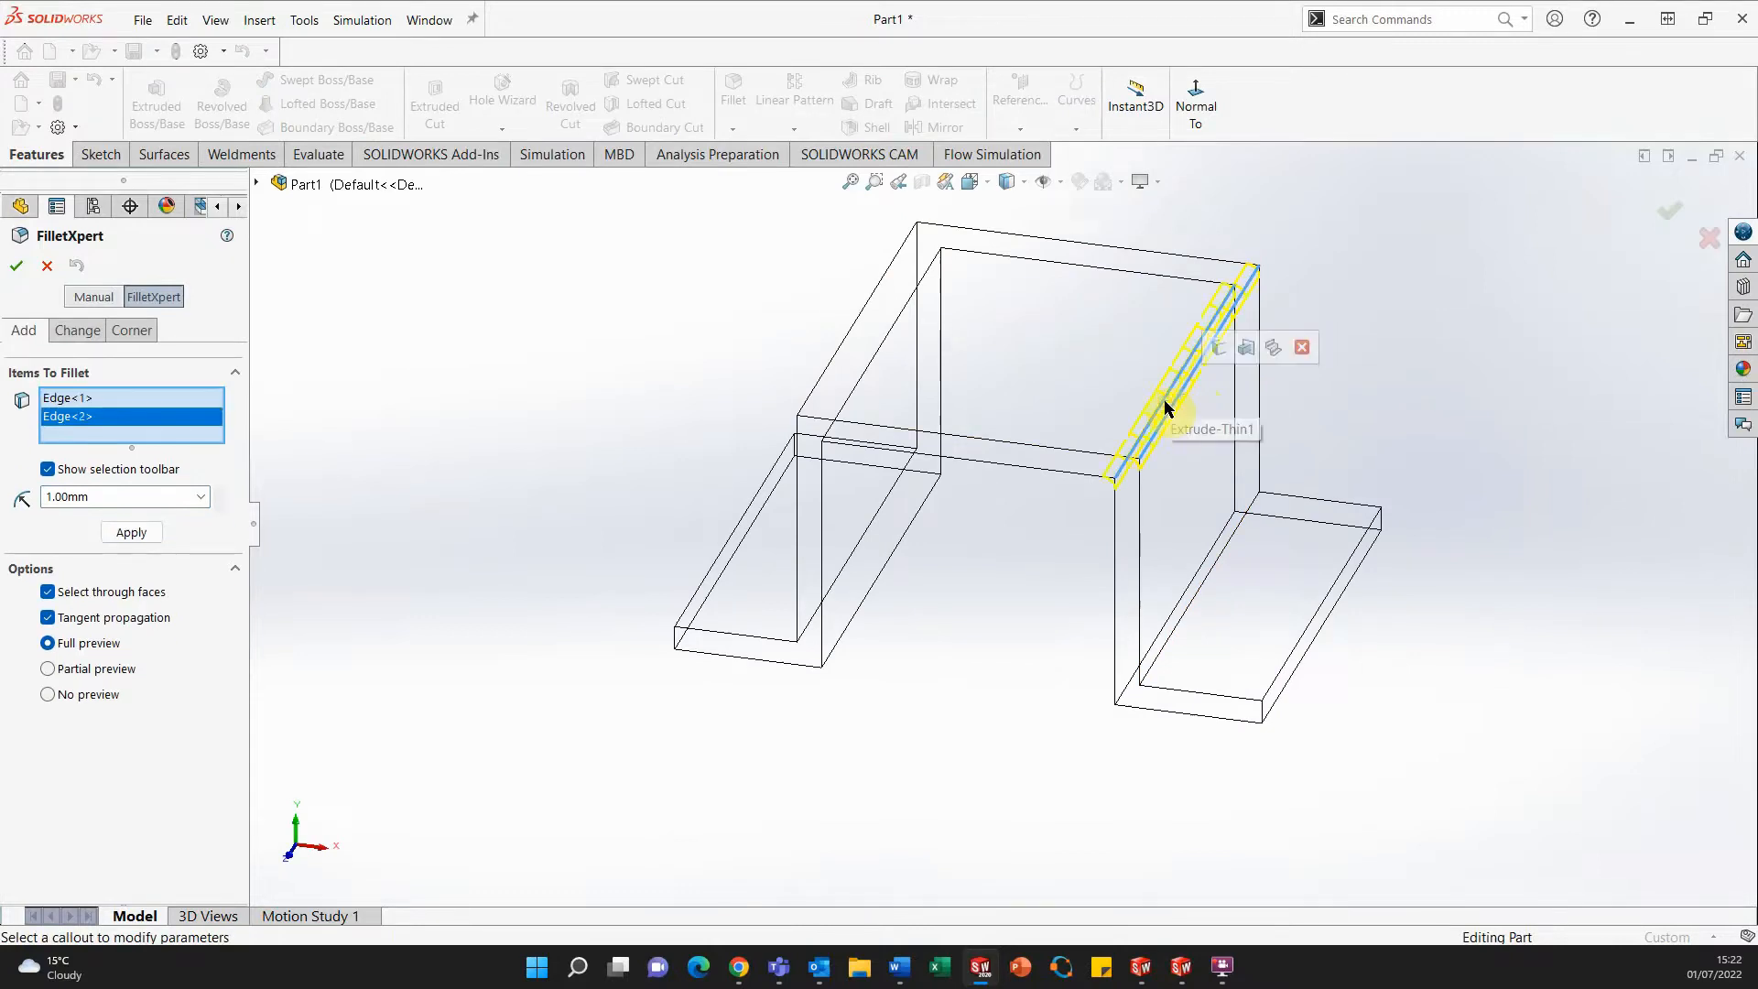
{"action": "left_click", "coordinate": [1185, 617]}
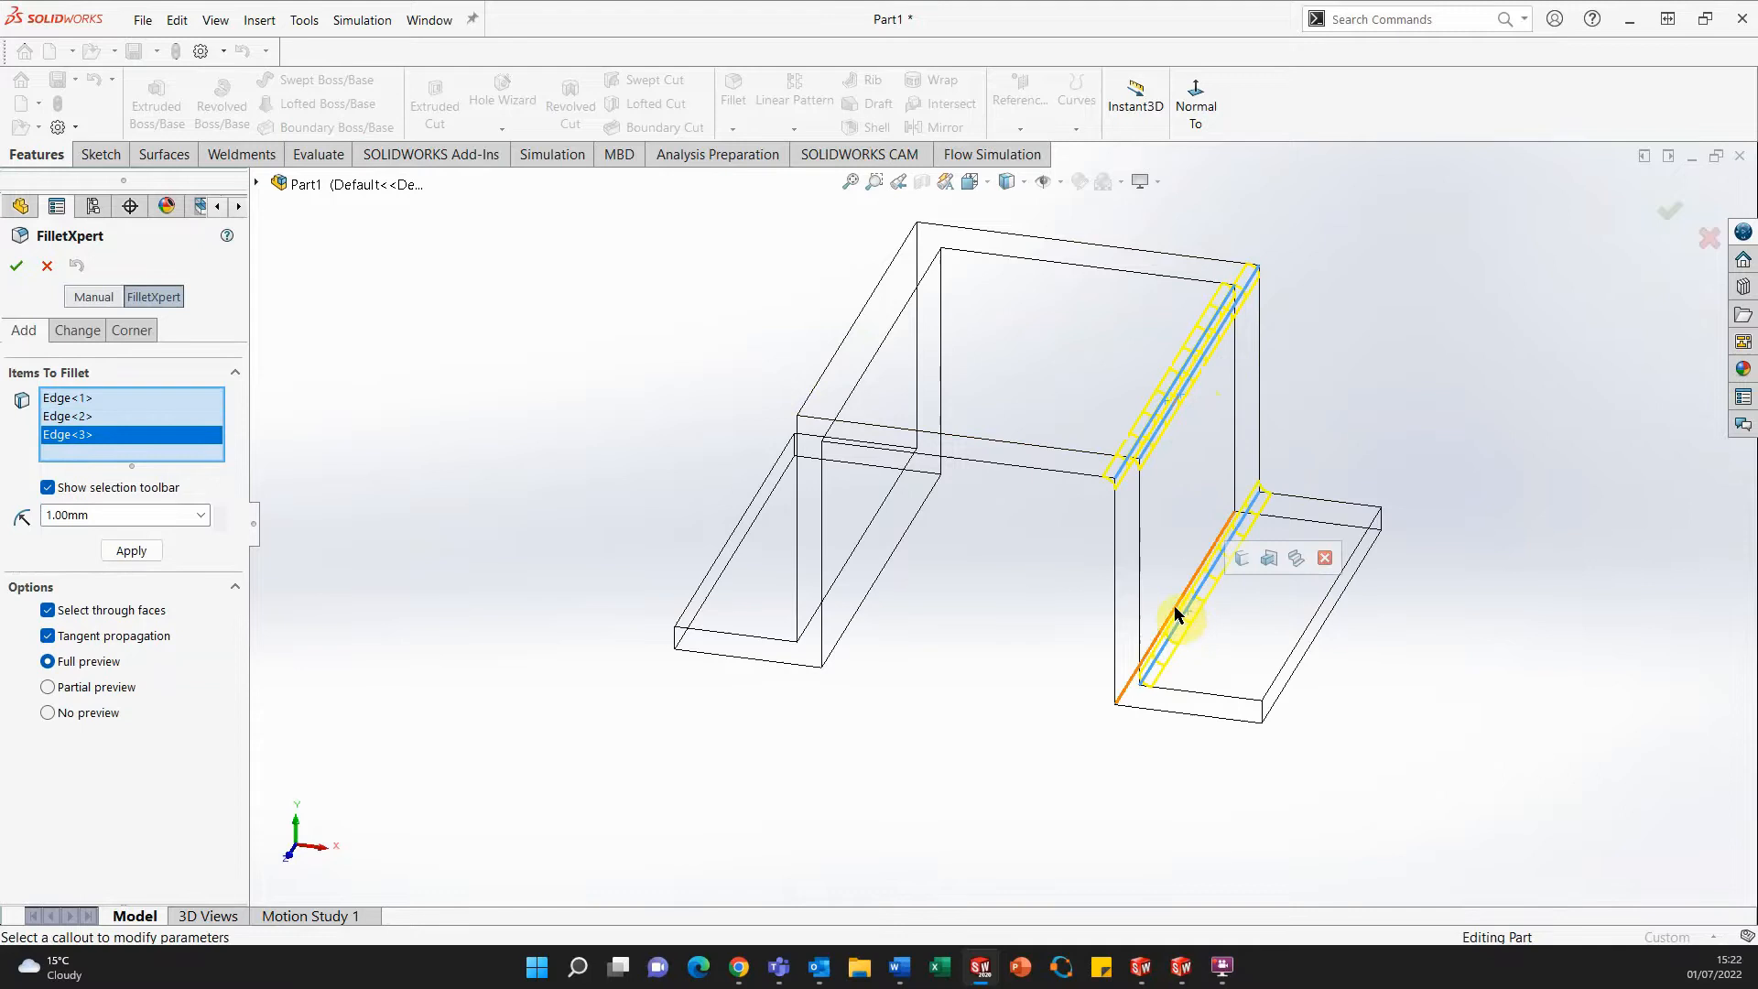
{"action": "left_click", "coordinate": [1174, 609]}
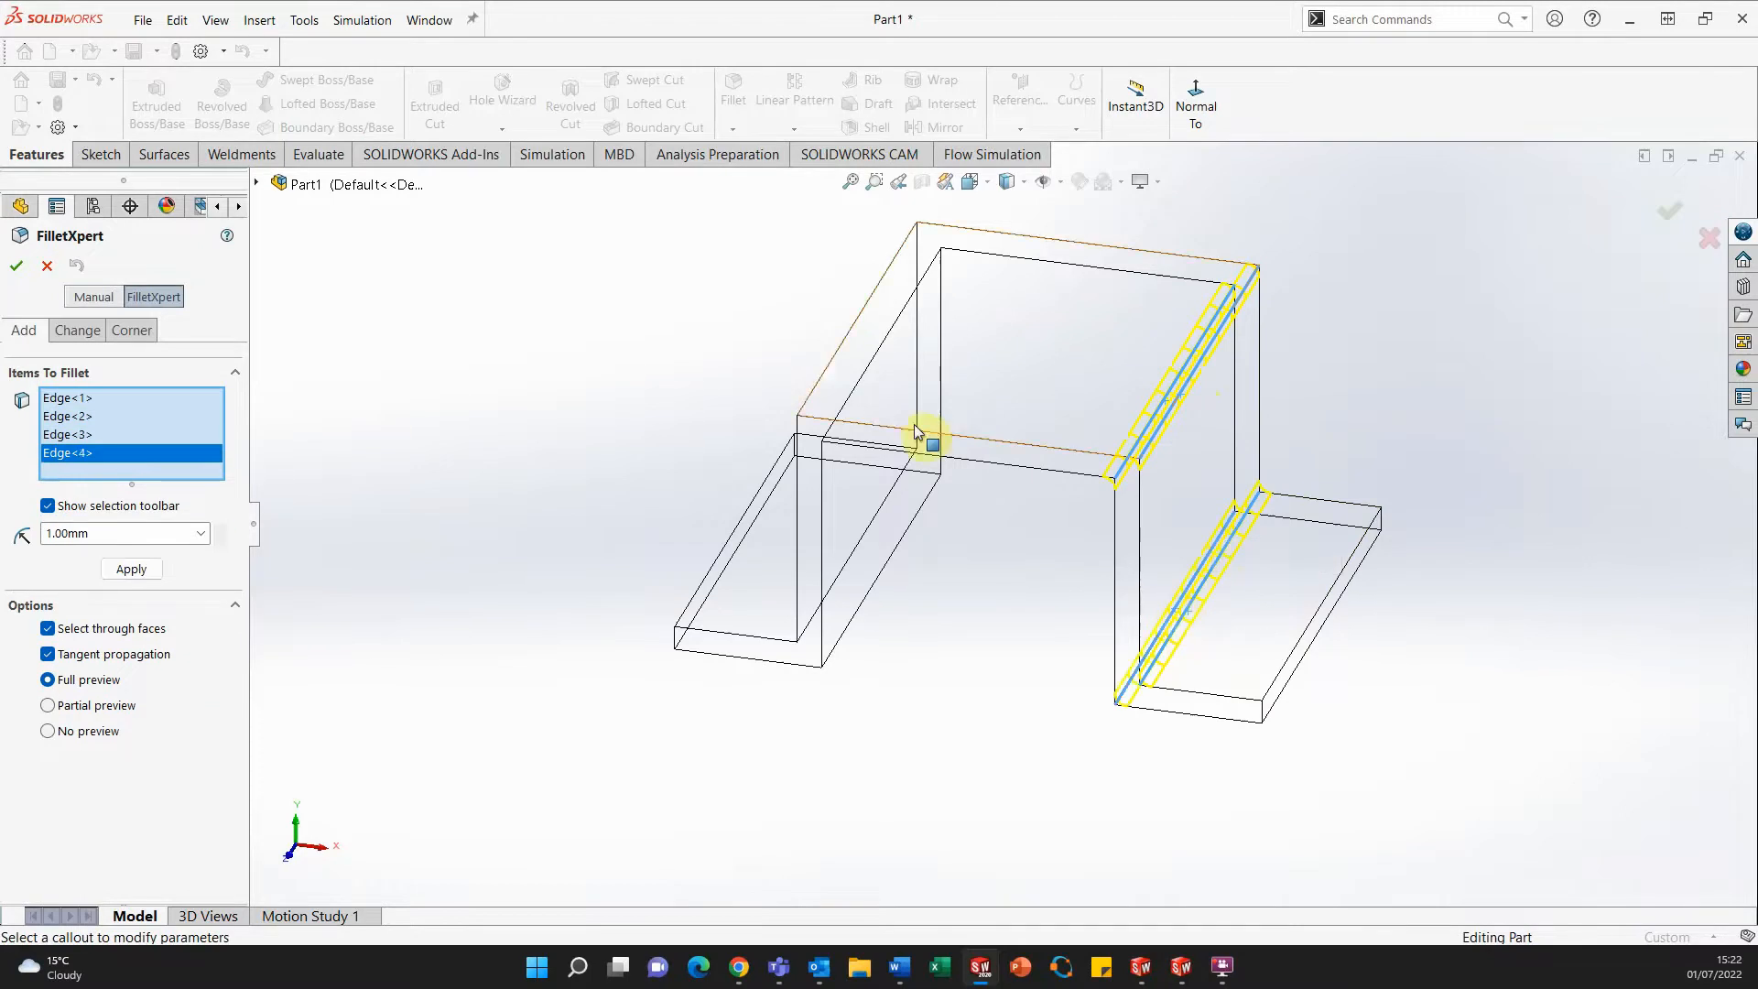
Add the four left-hand bend edges, apply the 1 mm fillet to all selected edges, and restore the shaded-with-edges display.
{"action": "left_click", "coordinate": [833, 368]}
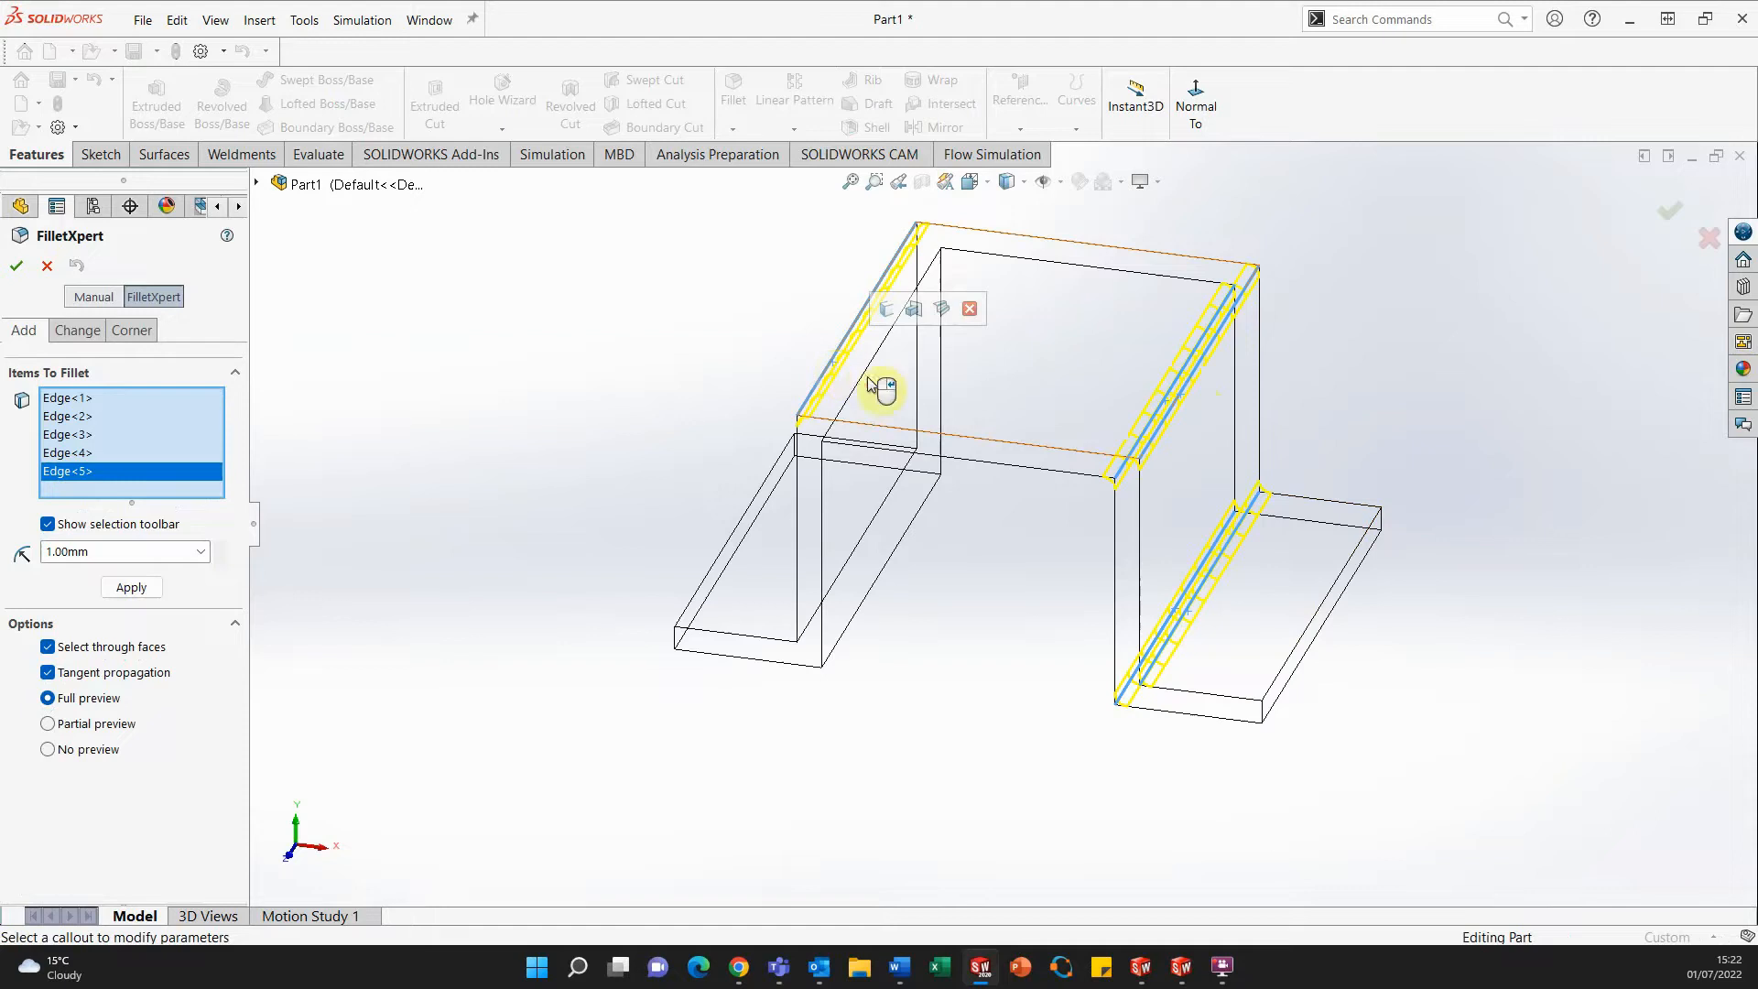
{"action": "left_click", "coordinate": [866, 381]}
{"action": "left_click", "coordinate": [884, 502]}
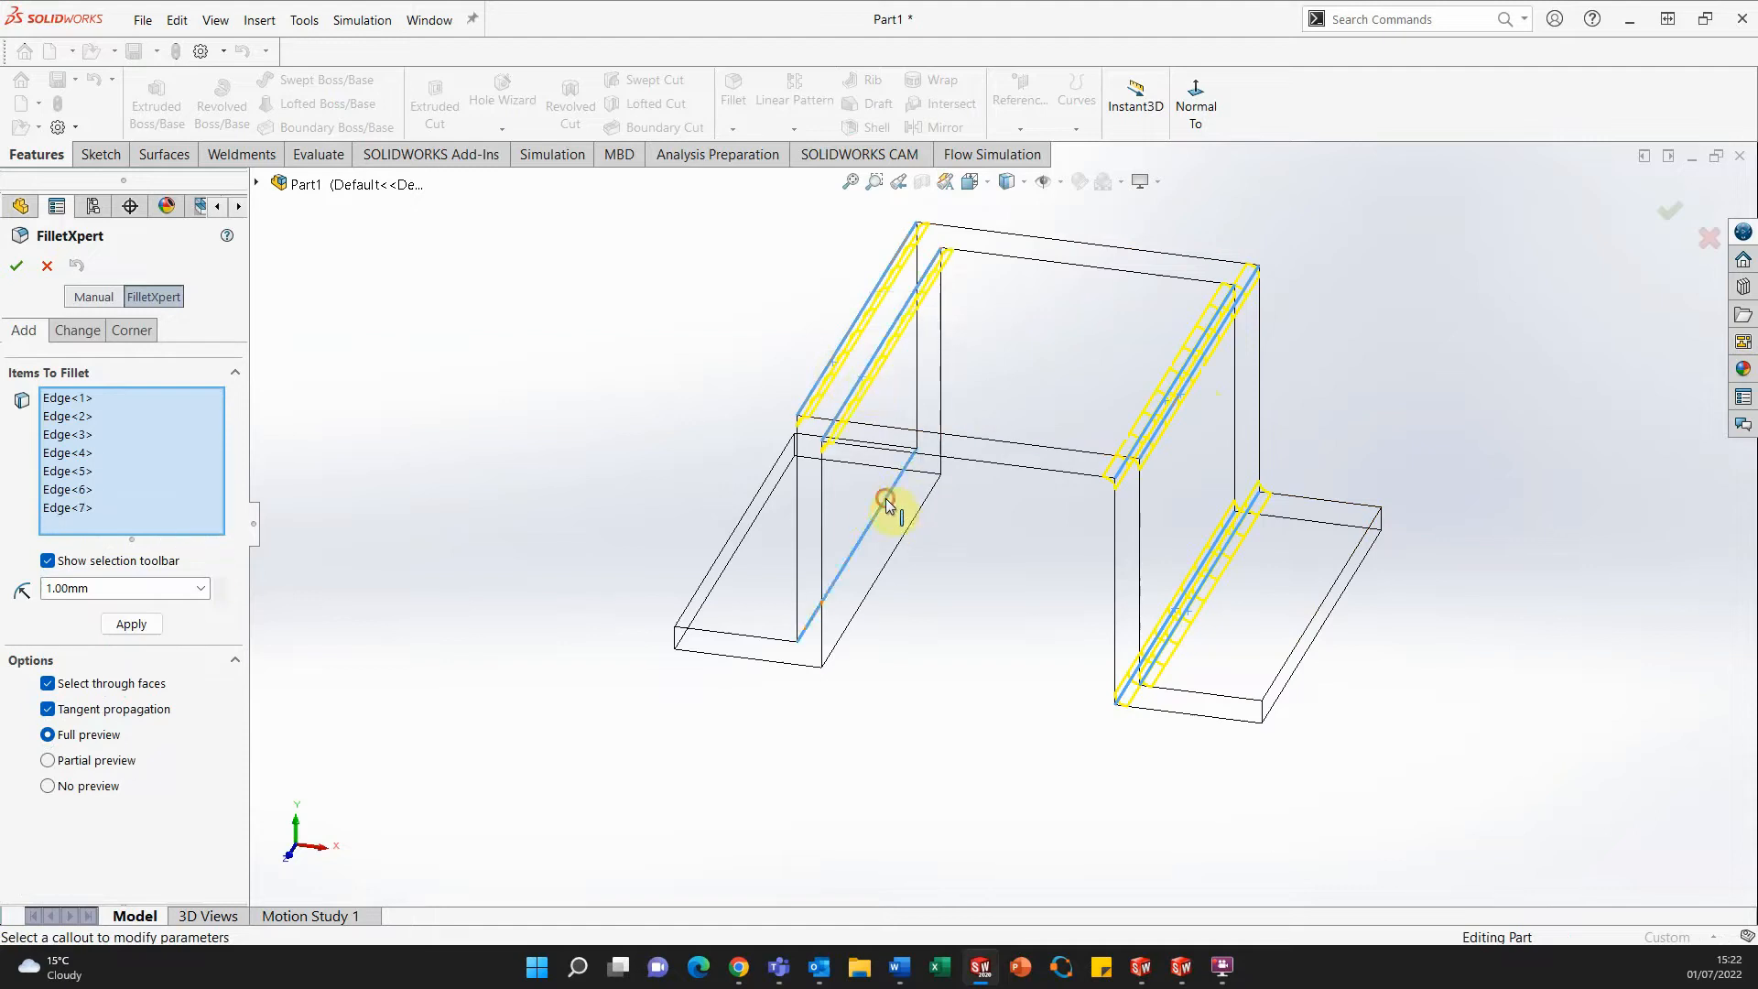
{"action": "left_click", "coordinate": [912, 534]}
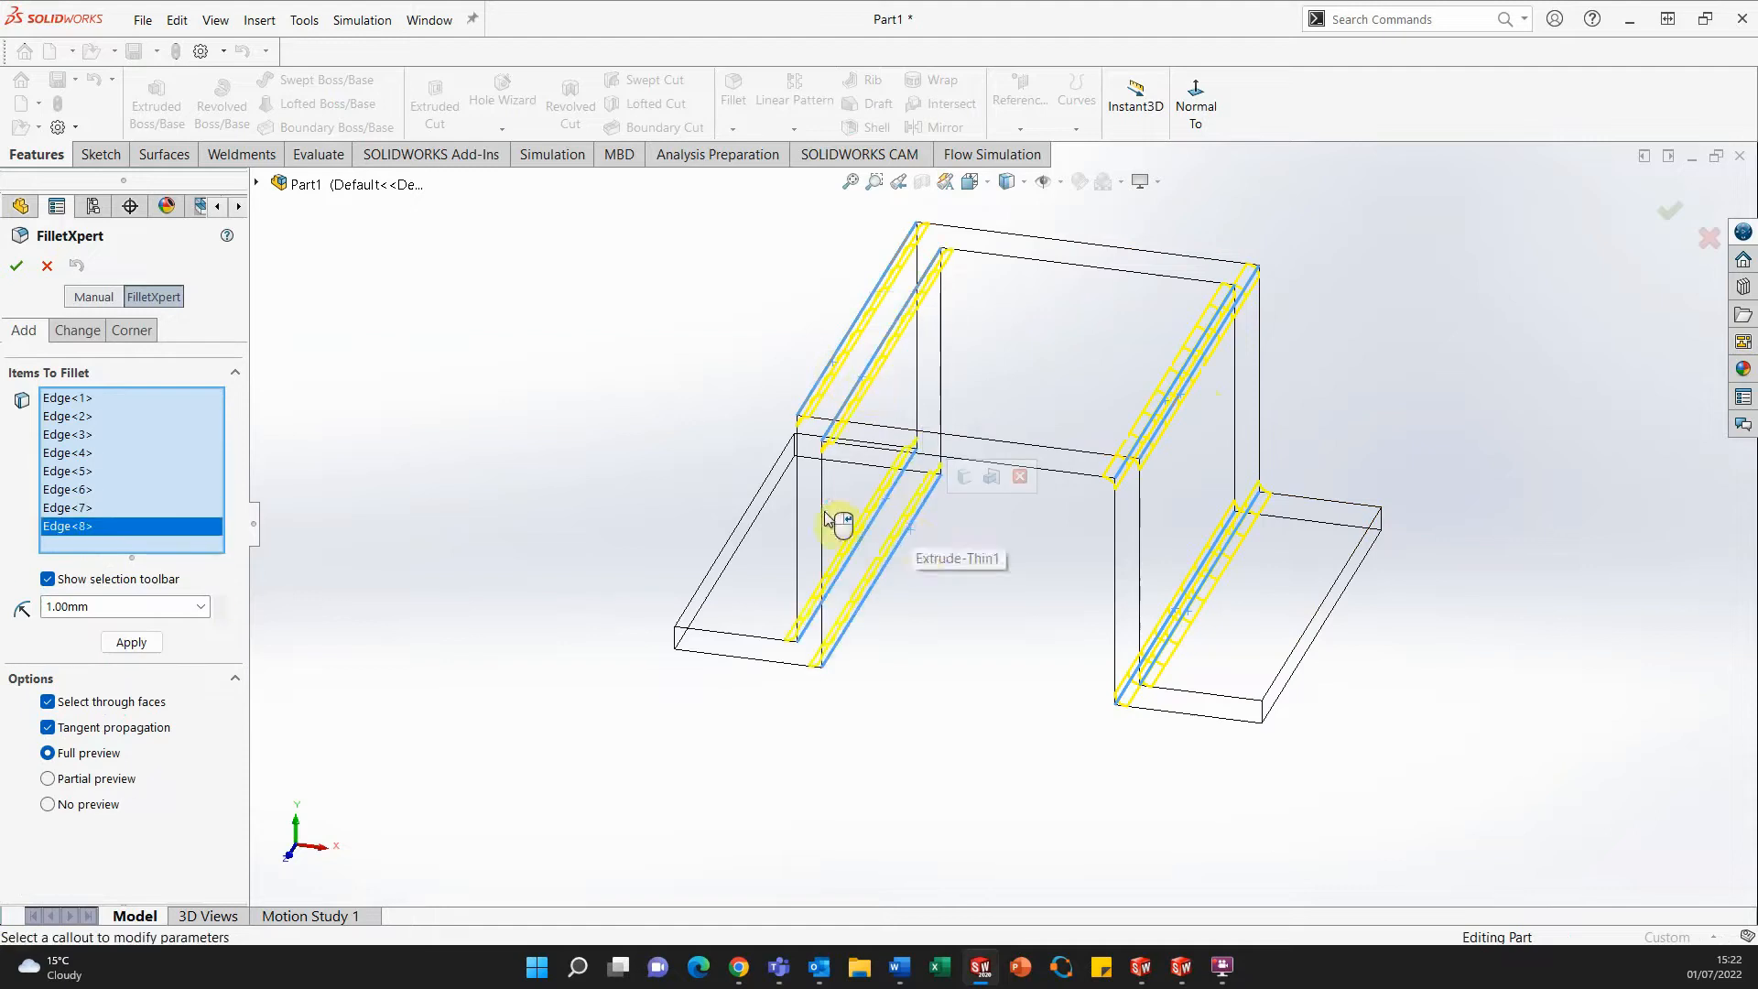
{"action": "left_click", "coordinate": [131, 644]}
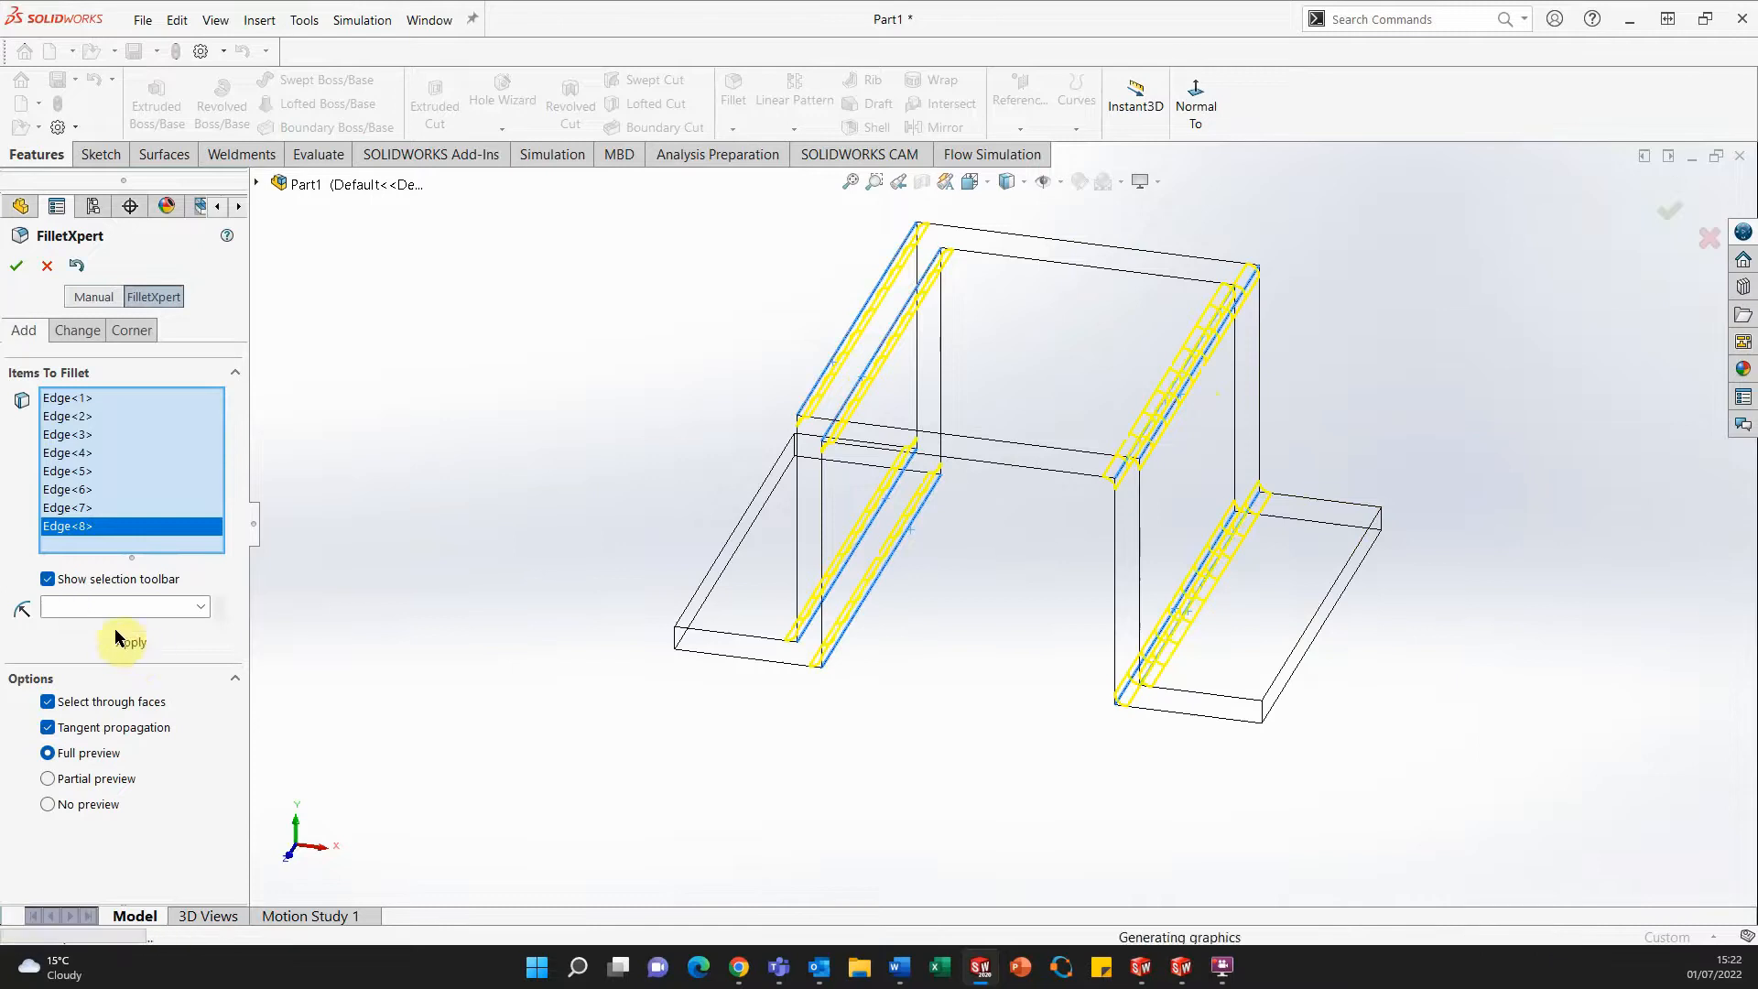
{"action": "left_click", "coordinate": [1010, 207]}
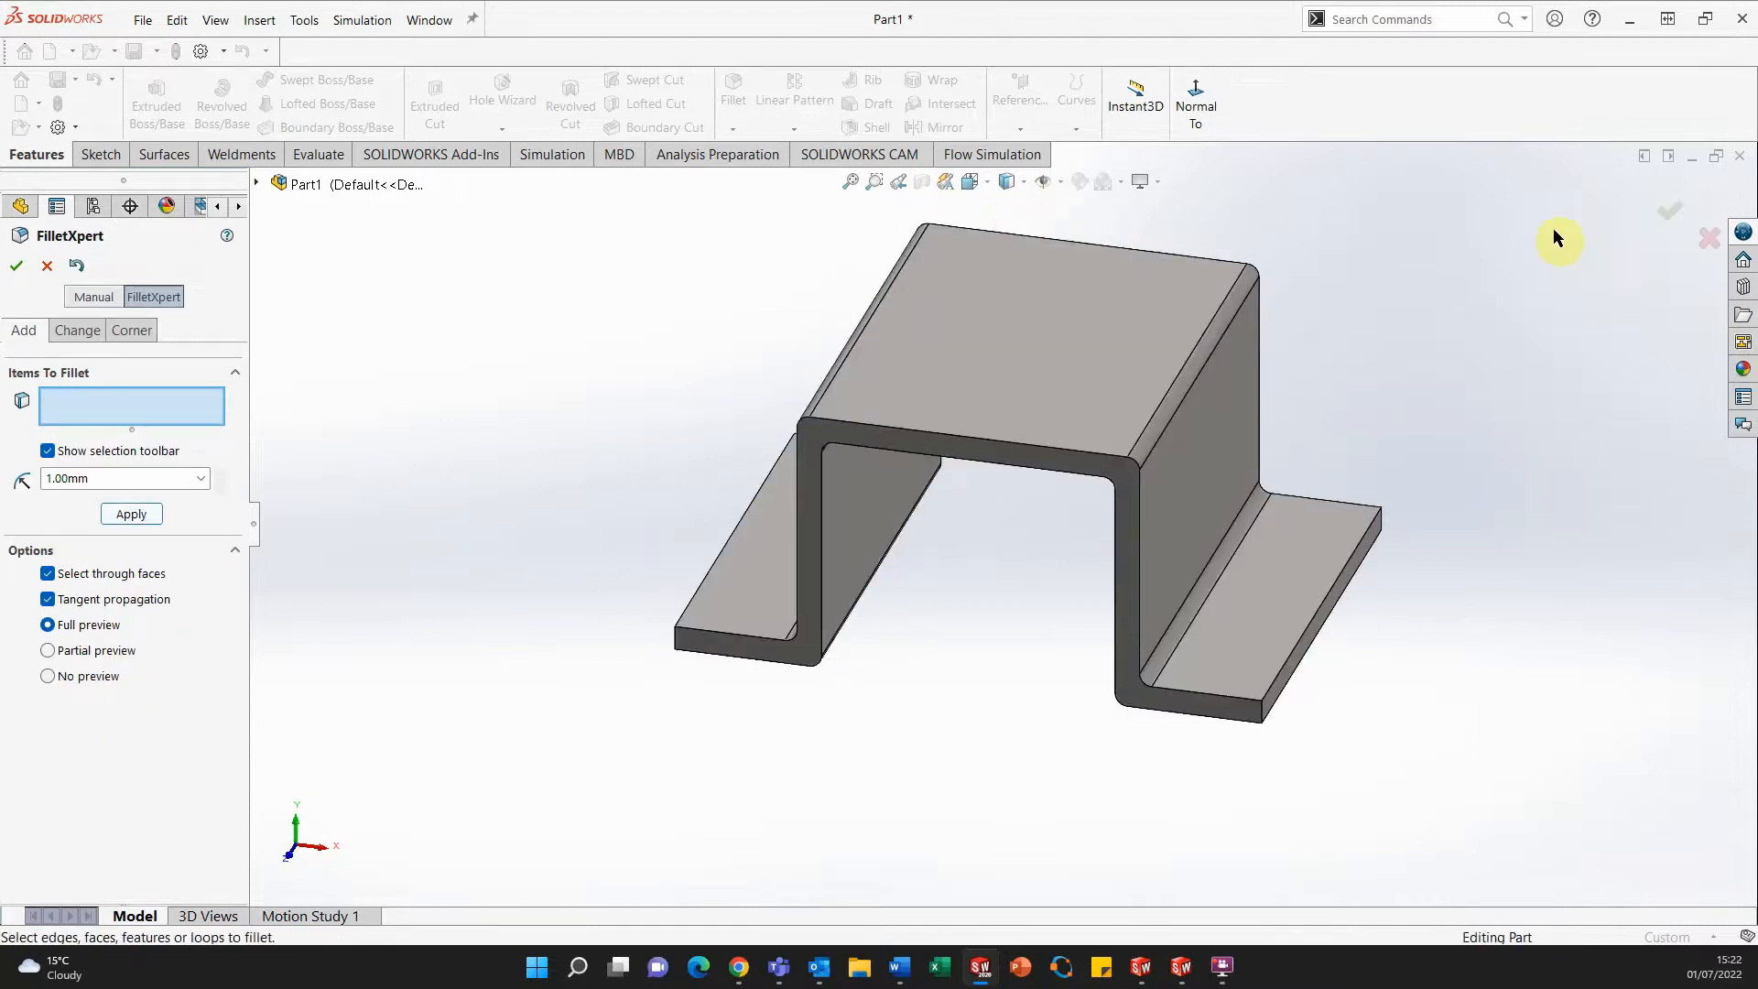
{"action": "left_click", "coordinate": [1671, 217]}
Orient the bracket to the right view and start a sketch on the outer face of its right vertical wall.
{"action": "middle_click_drag", "start_coordinate": [1450, 524], "coordinate": [1365, 530]}
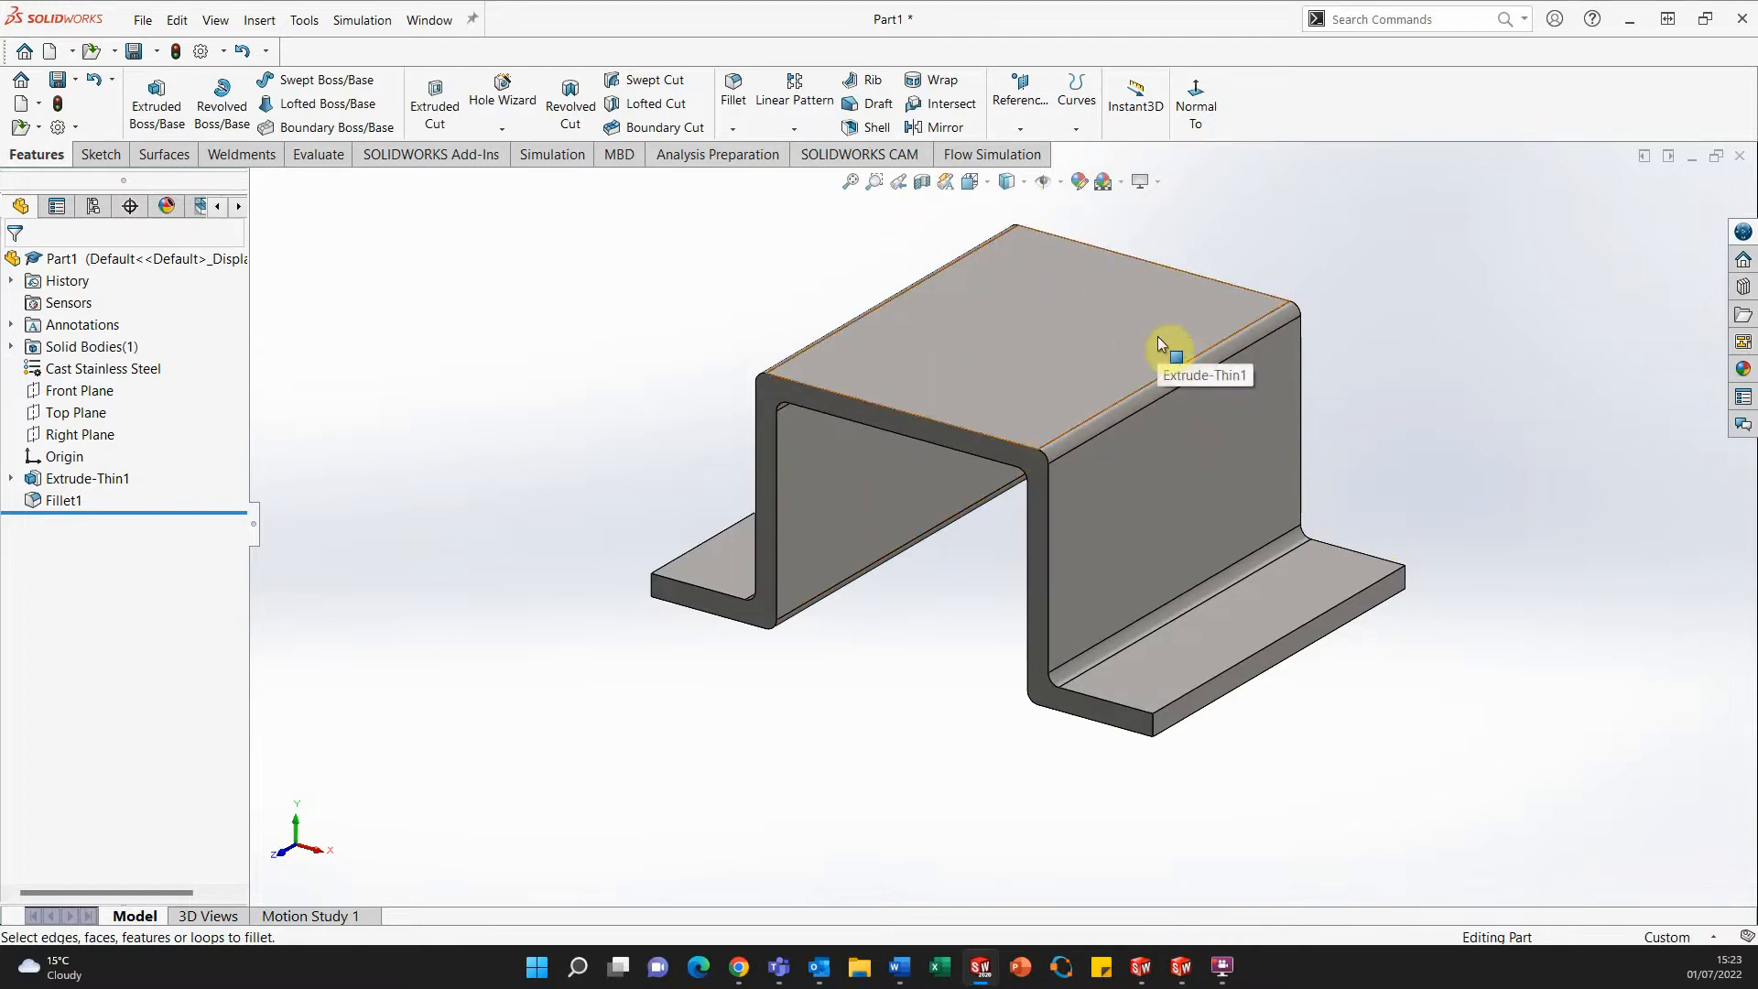
{"action": "key", "text": "space"}
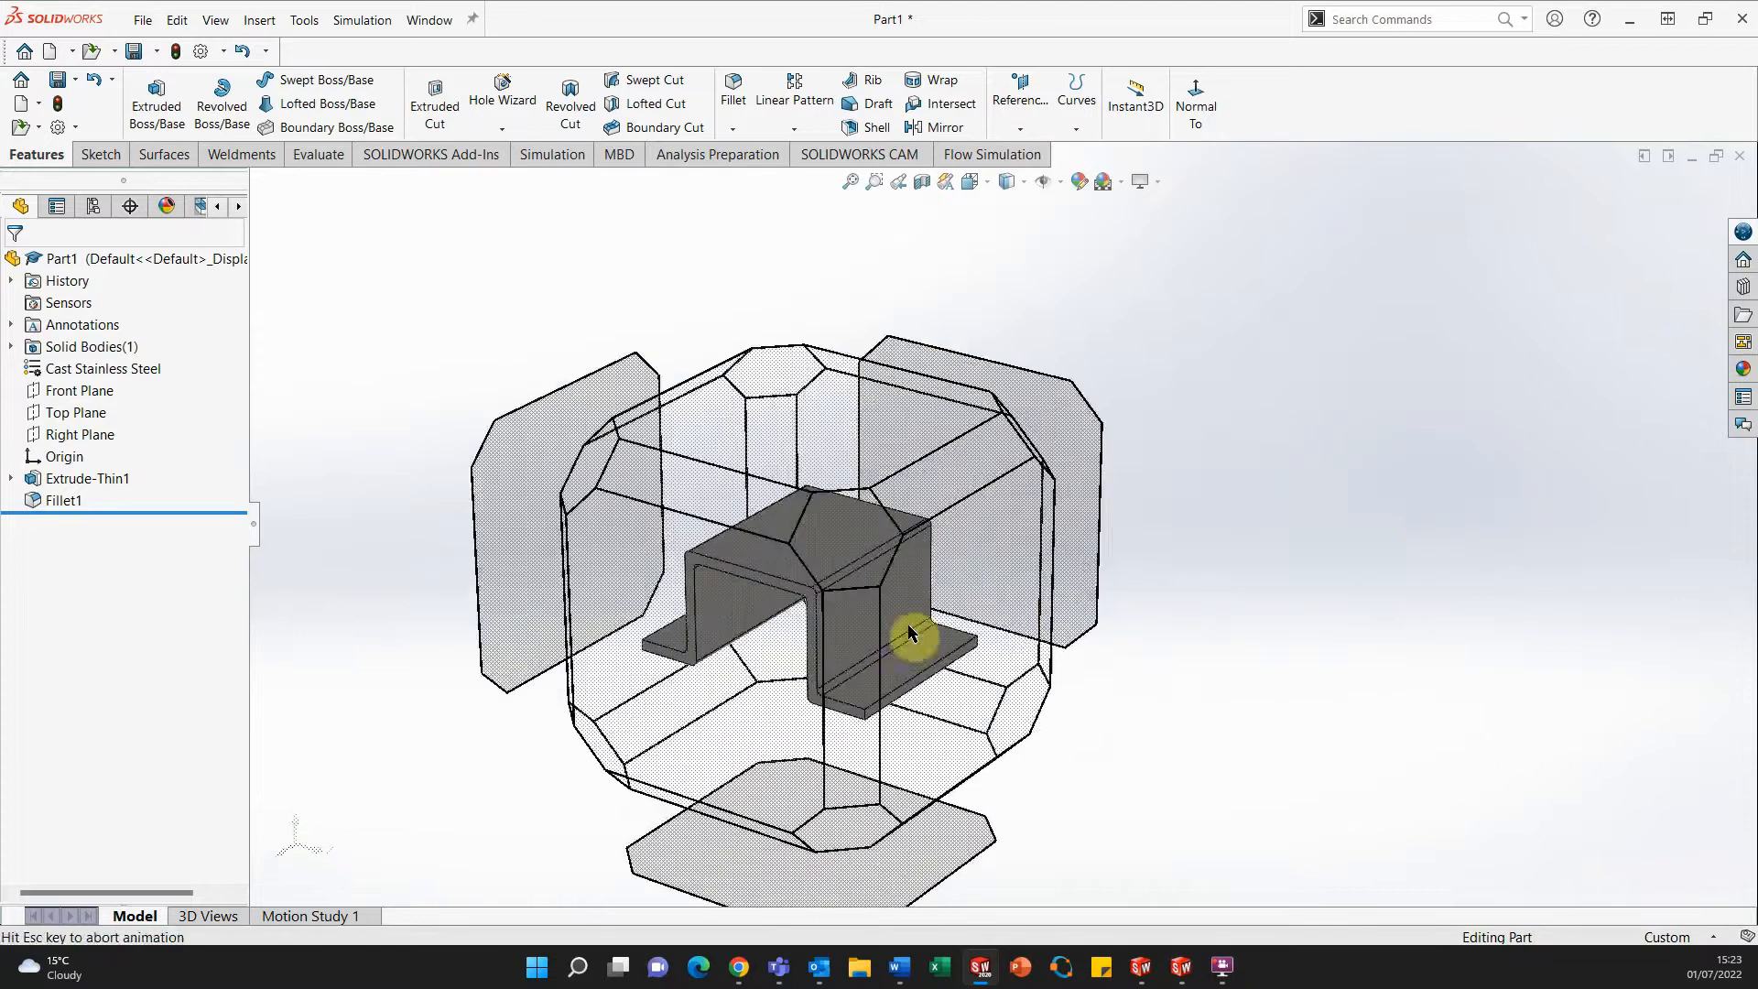
{"action": "left_click", "coordinate": [910, 614]}
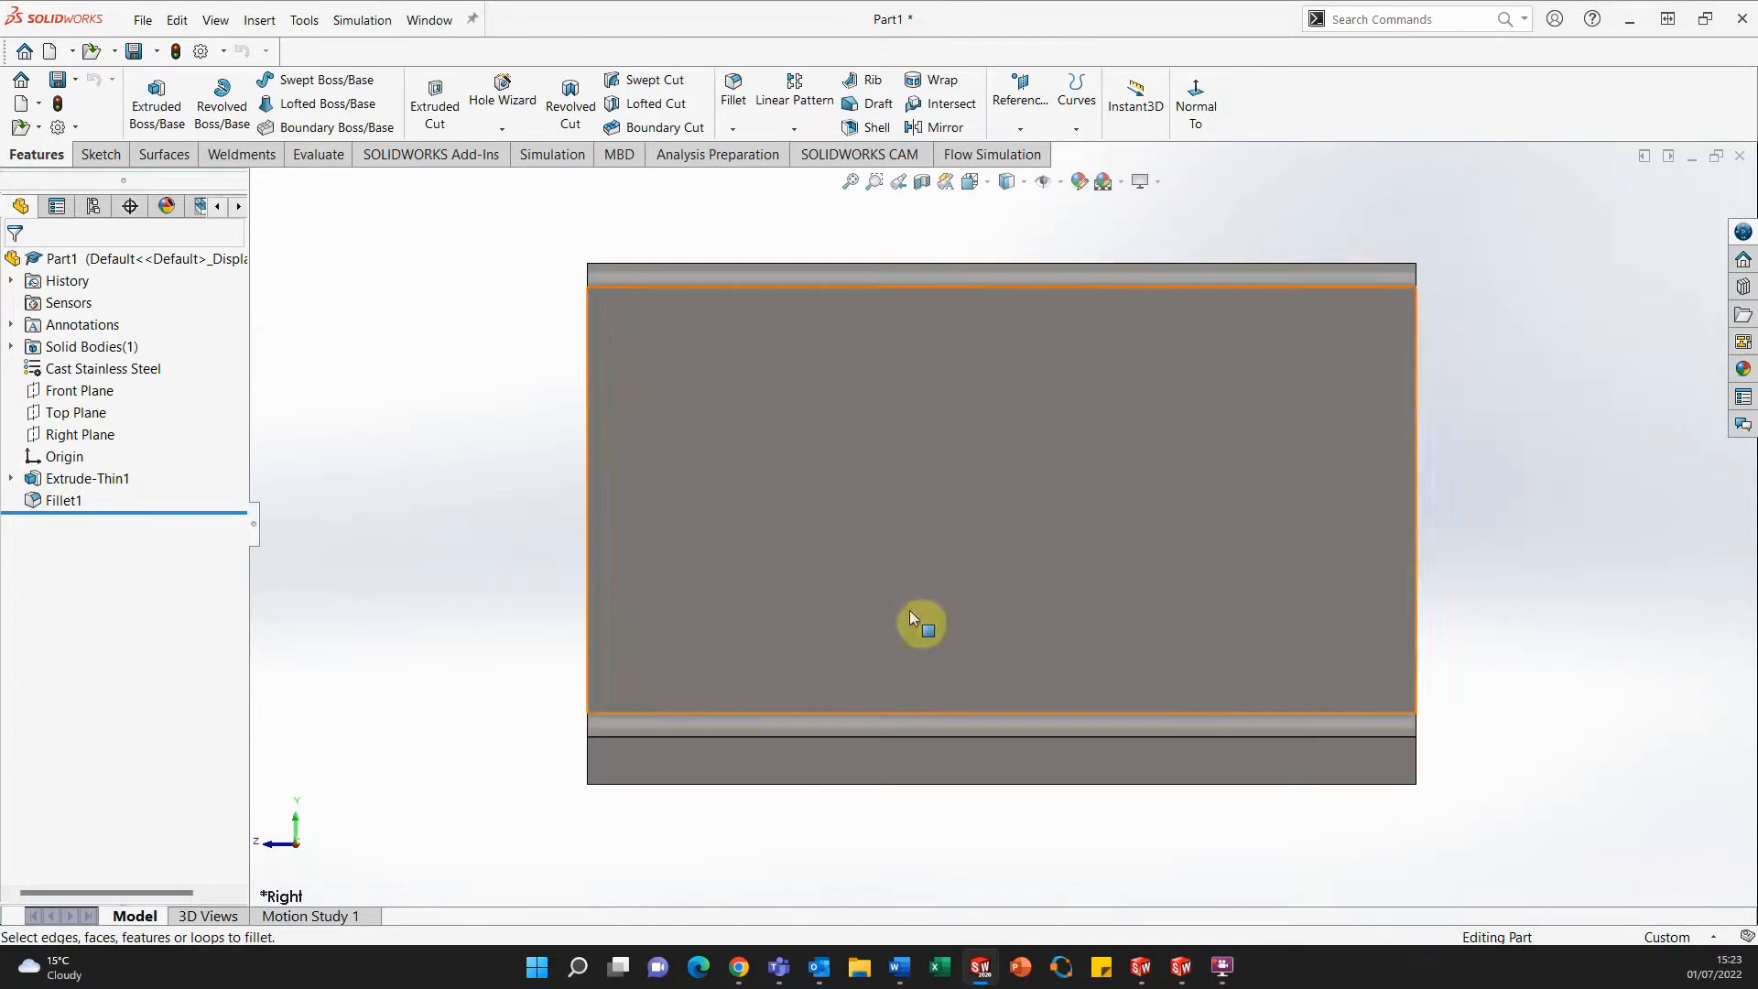
{"action": "left_click", "coordinate": [109, 158]}
{"action": "left_click", "coordinate": [145, 101]}
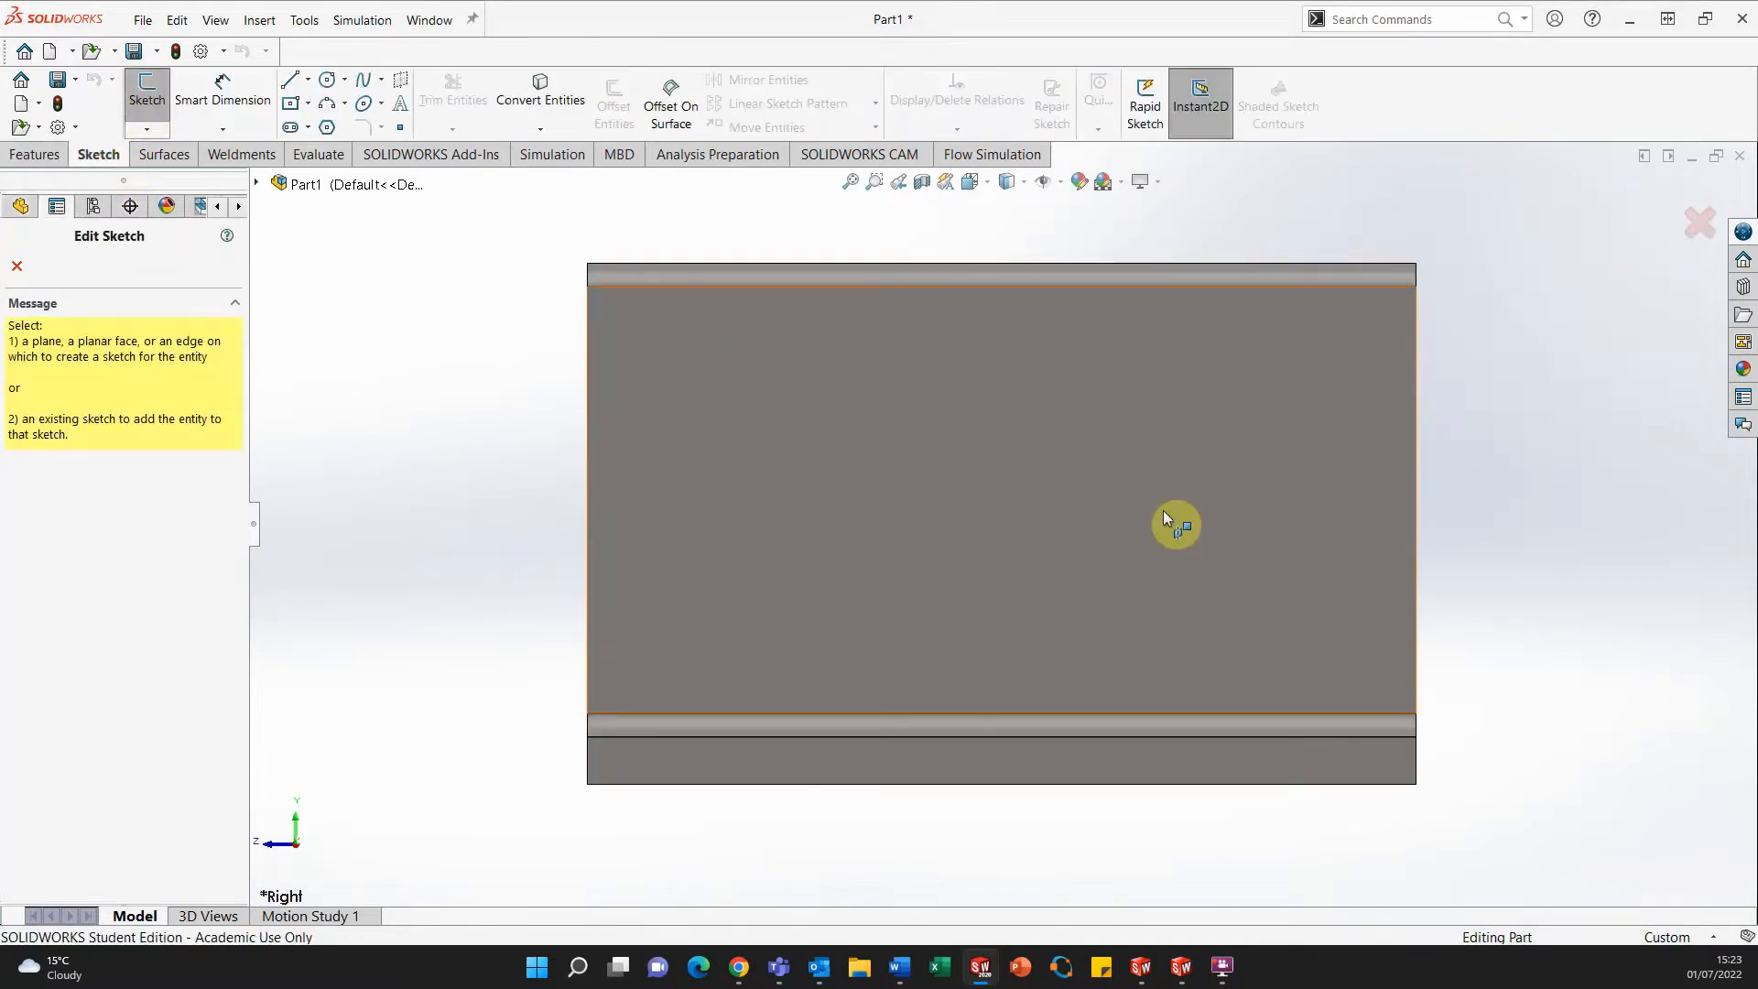
{"action": "left_click", "coordinate": [1082, 506]}
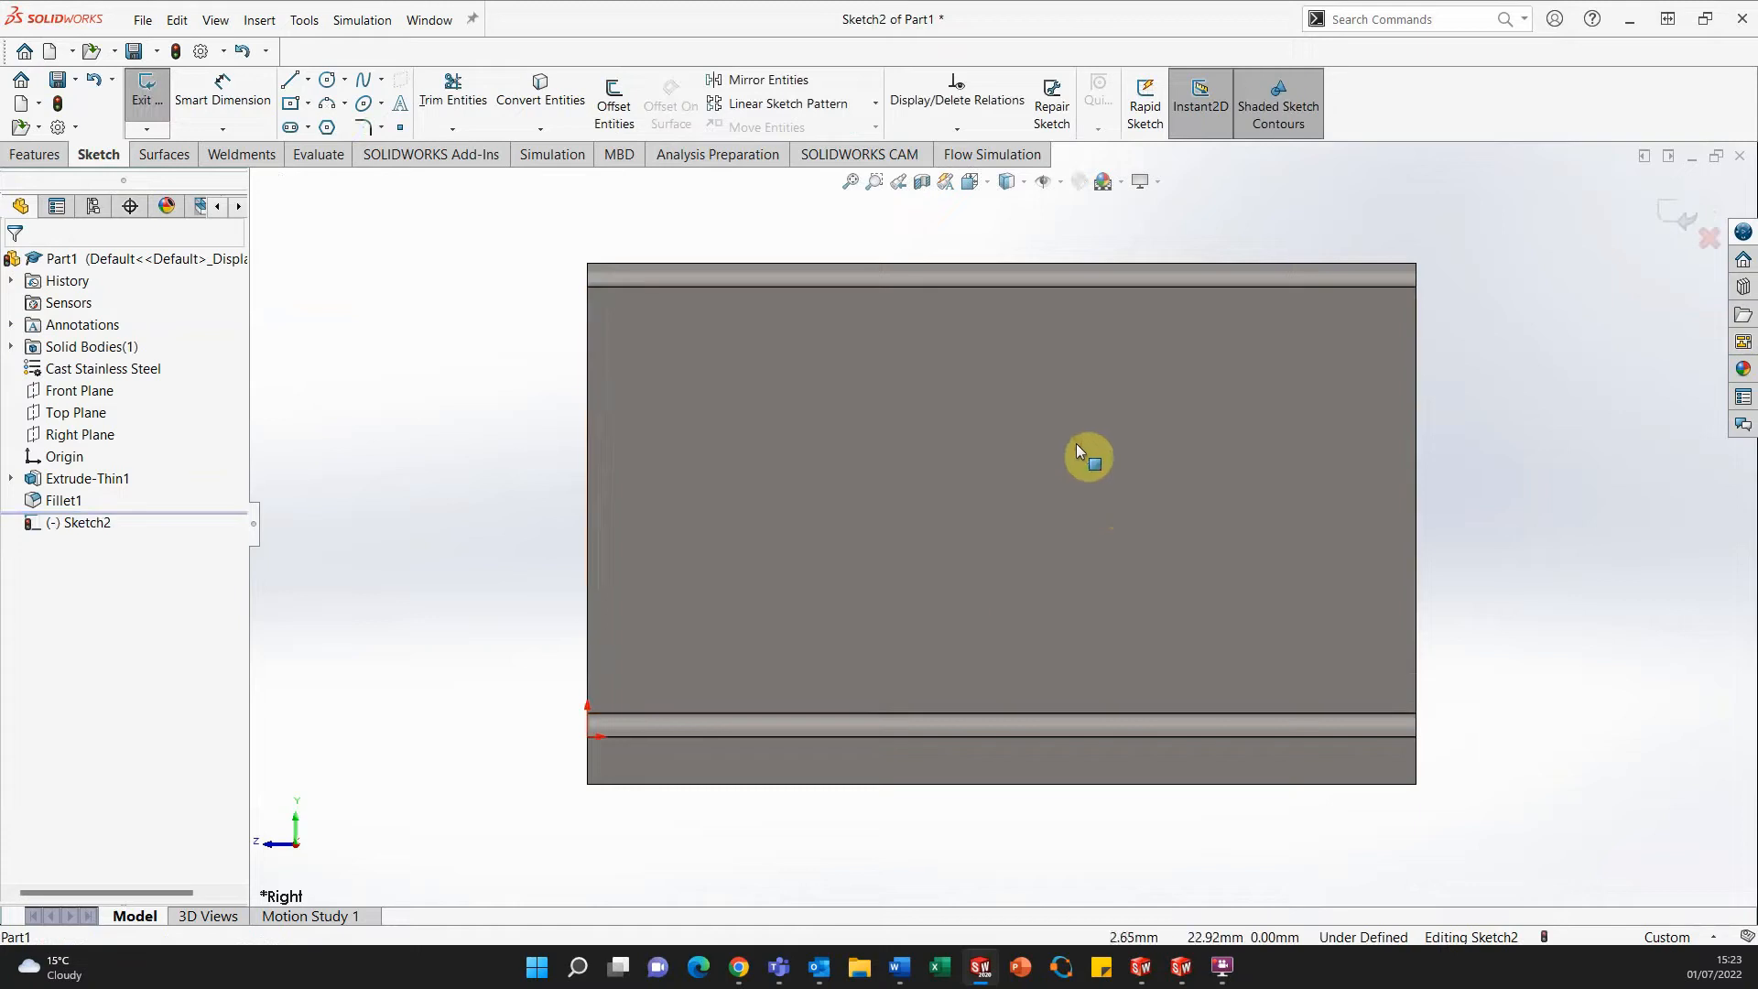
Sketch a corner rectangle about 16.5 by 8.6 mm from the upper rear corner of the bracket's side.
{"action": "left_click", "coordinate": [308, 103]}
{"action": "left_click", "coordinate": [319, 129]}
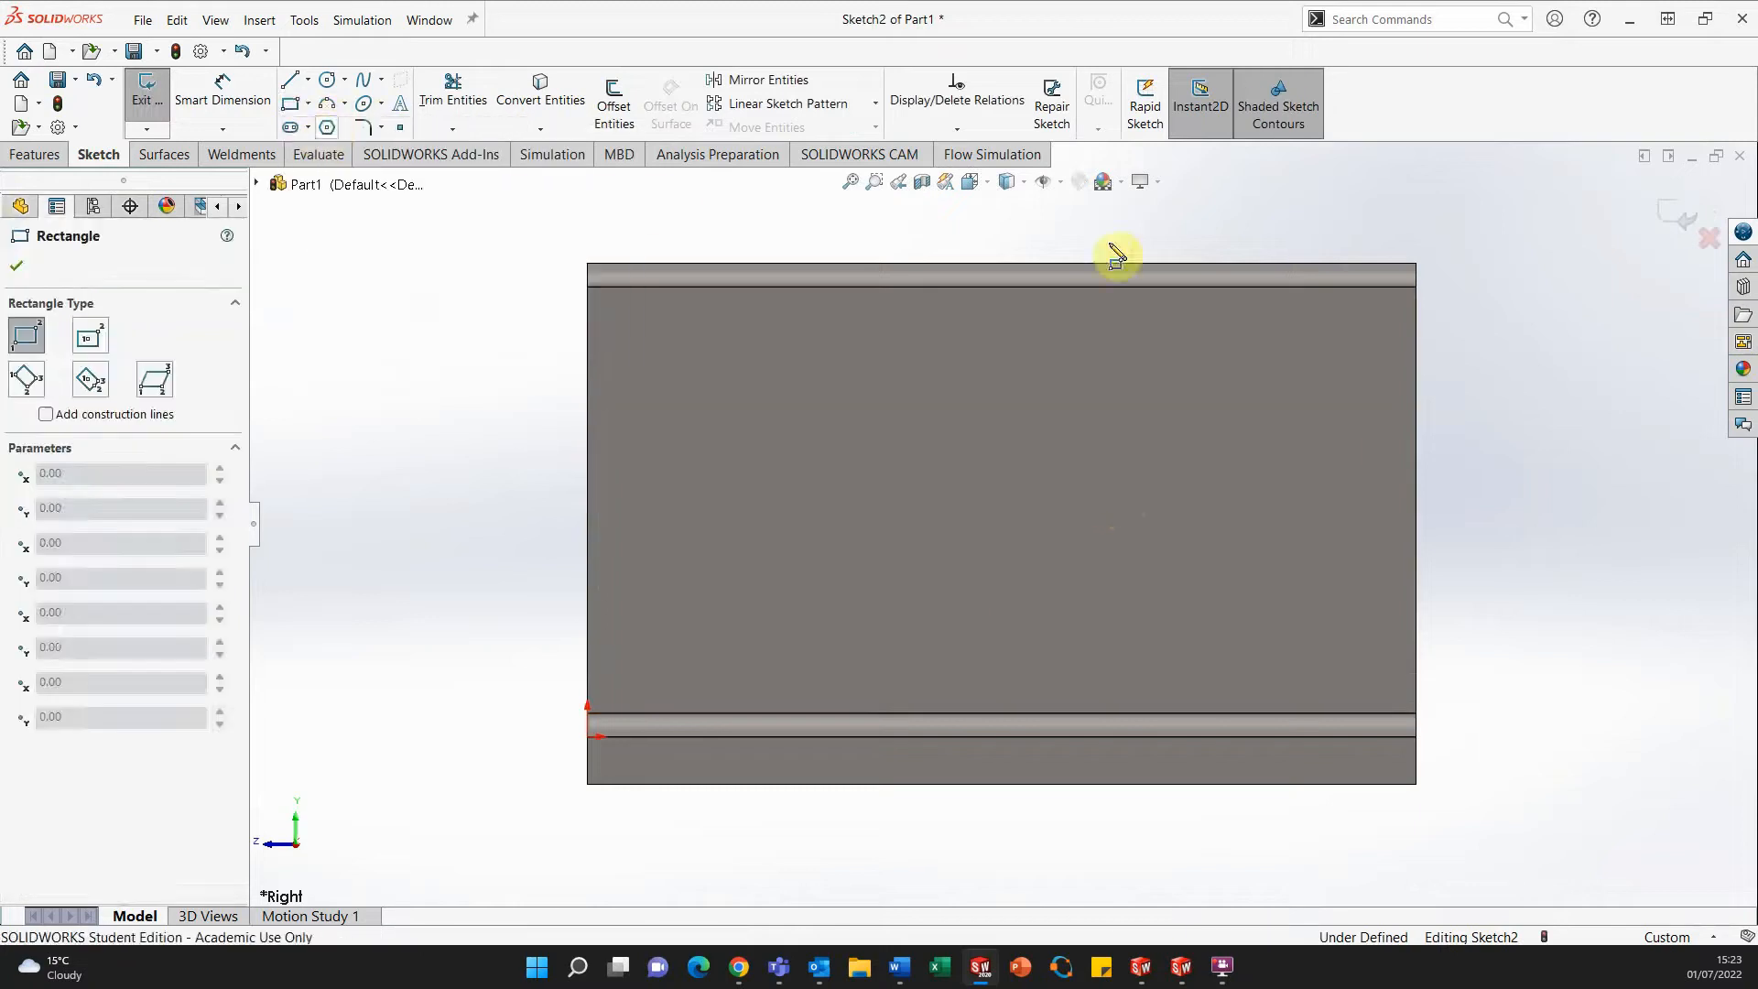
{"action": "left_click", "coordinate": [1415, 264]}
{"action": "left_click", "coordinate": [1025, 467]}
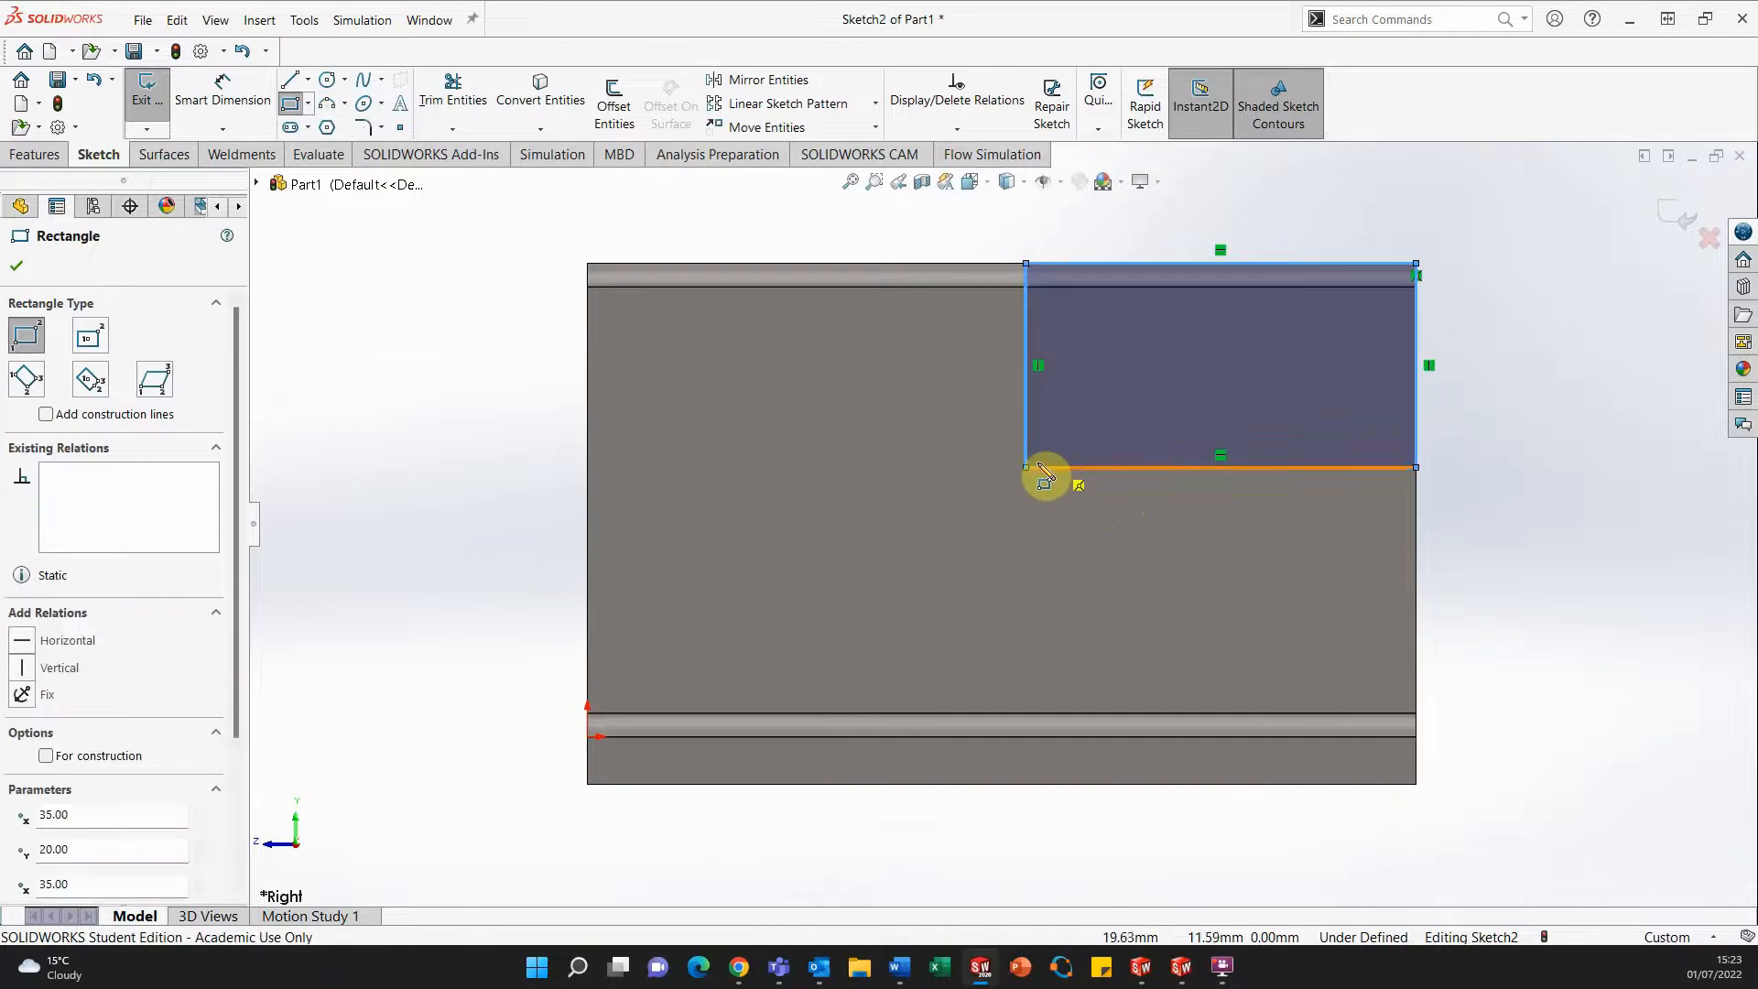
{"action": "key", "text": "Escape"}
Dimension the rectangle to 14 mm long and 4 mm high.
{"action": "right_click_drag", "start_coordinate": [1492, 464], "coordinate": [1494, 389]}
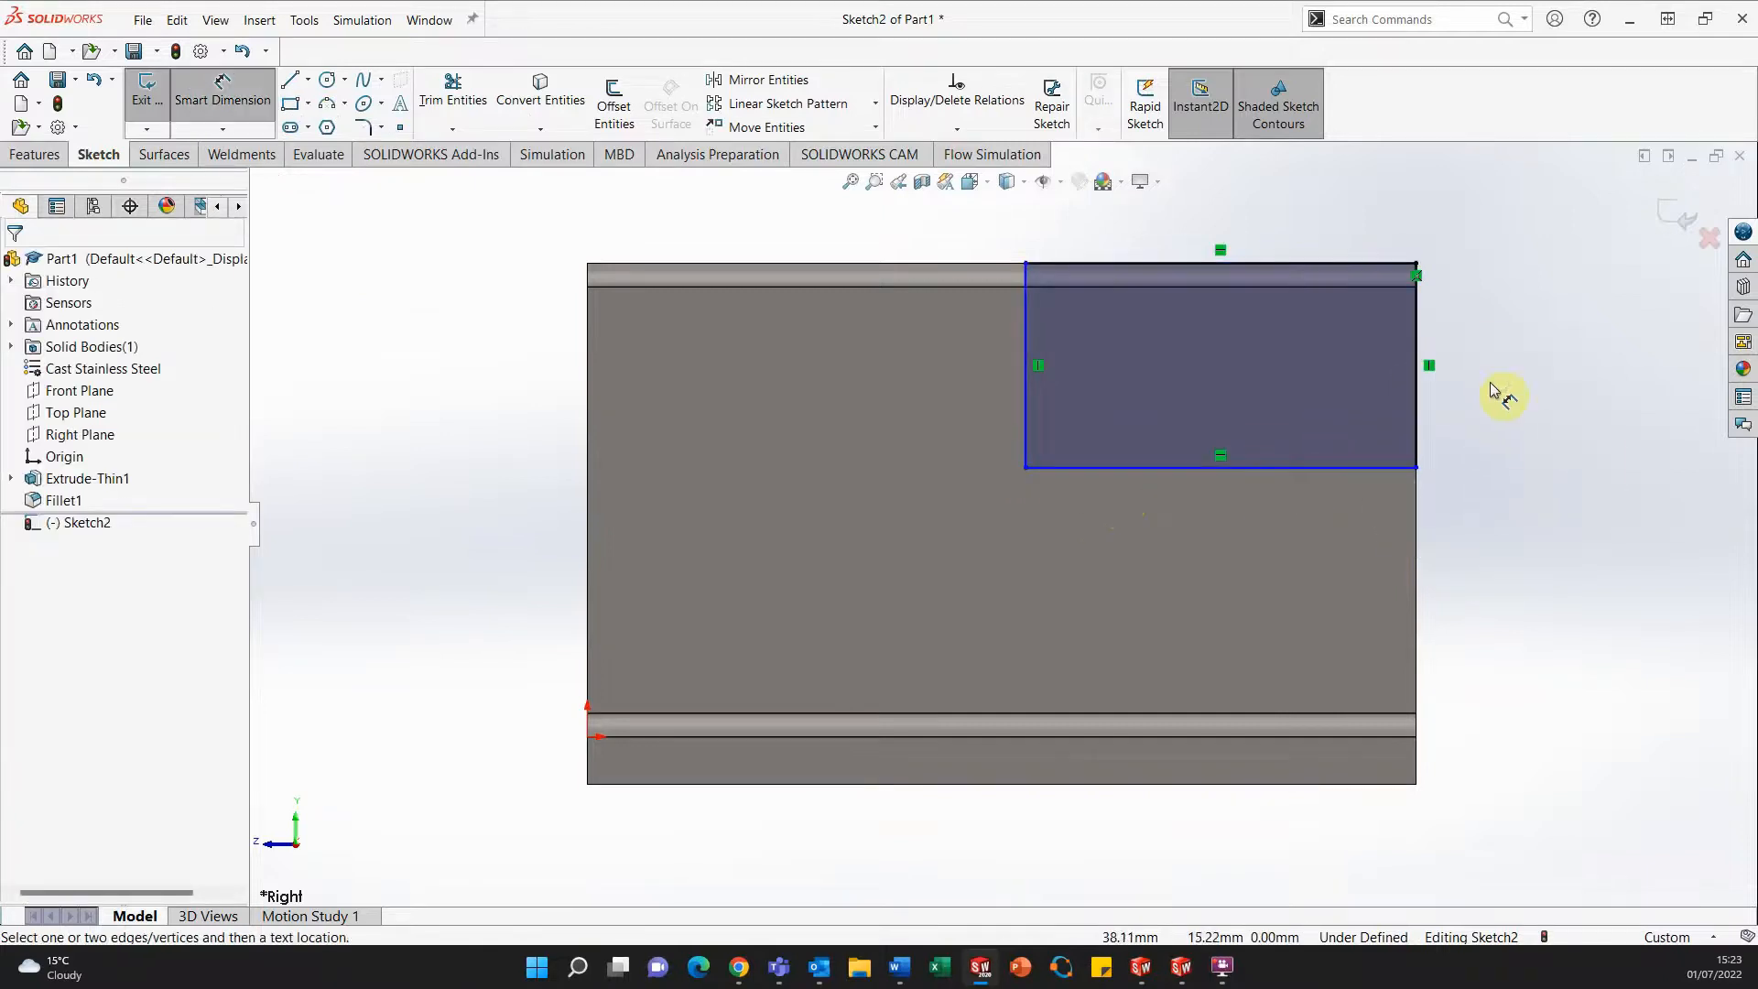
{"action": "left_click", "coordinate": [1298, 266]}
{"action": "left_click", "coordinate": [1252, 227]}
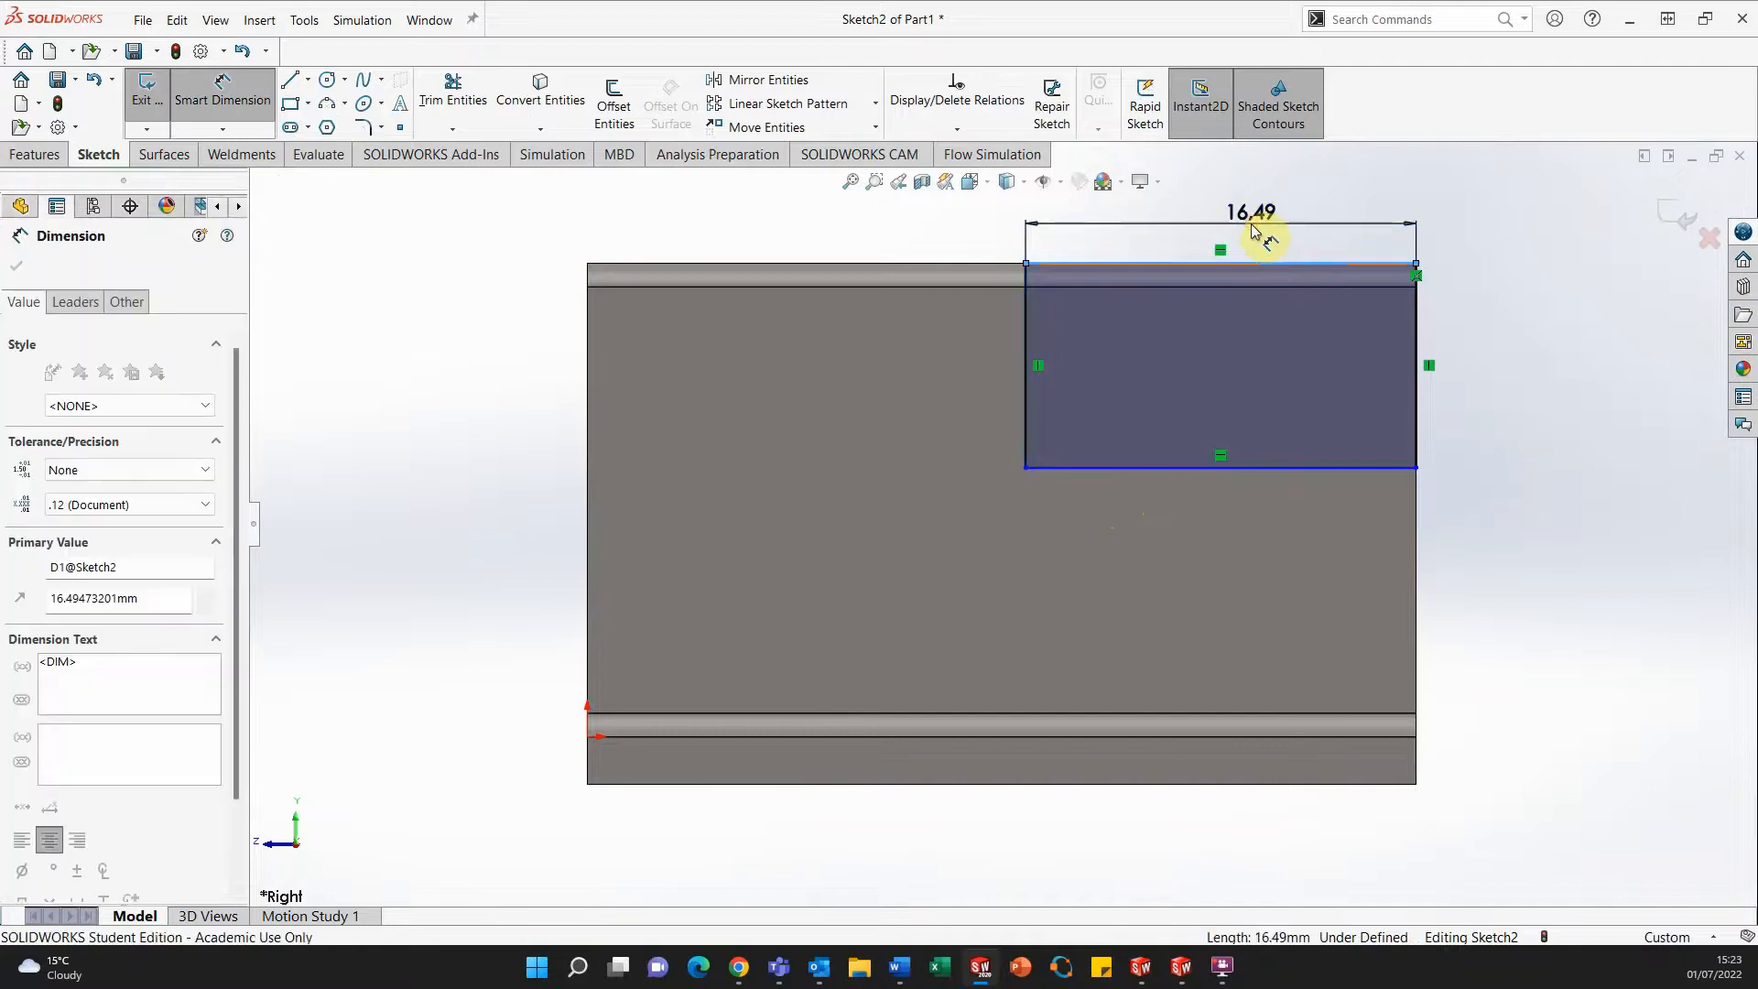
{"action": "type", "text": "14"}
{"action": "key", "text": "Return"}
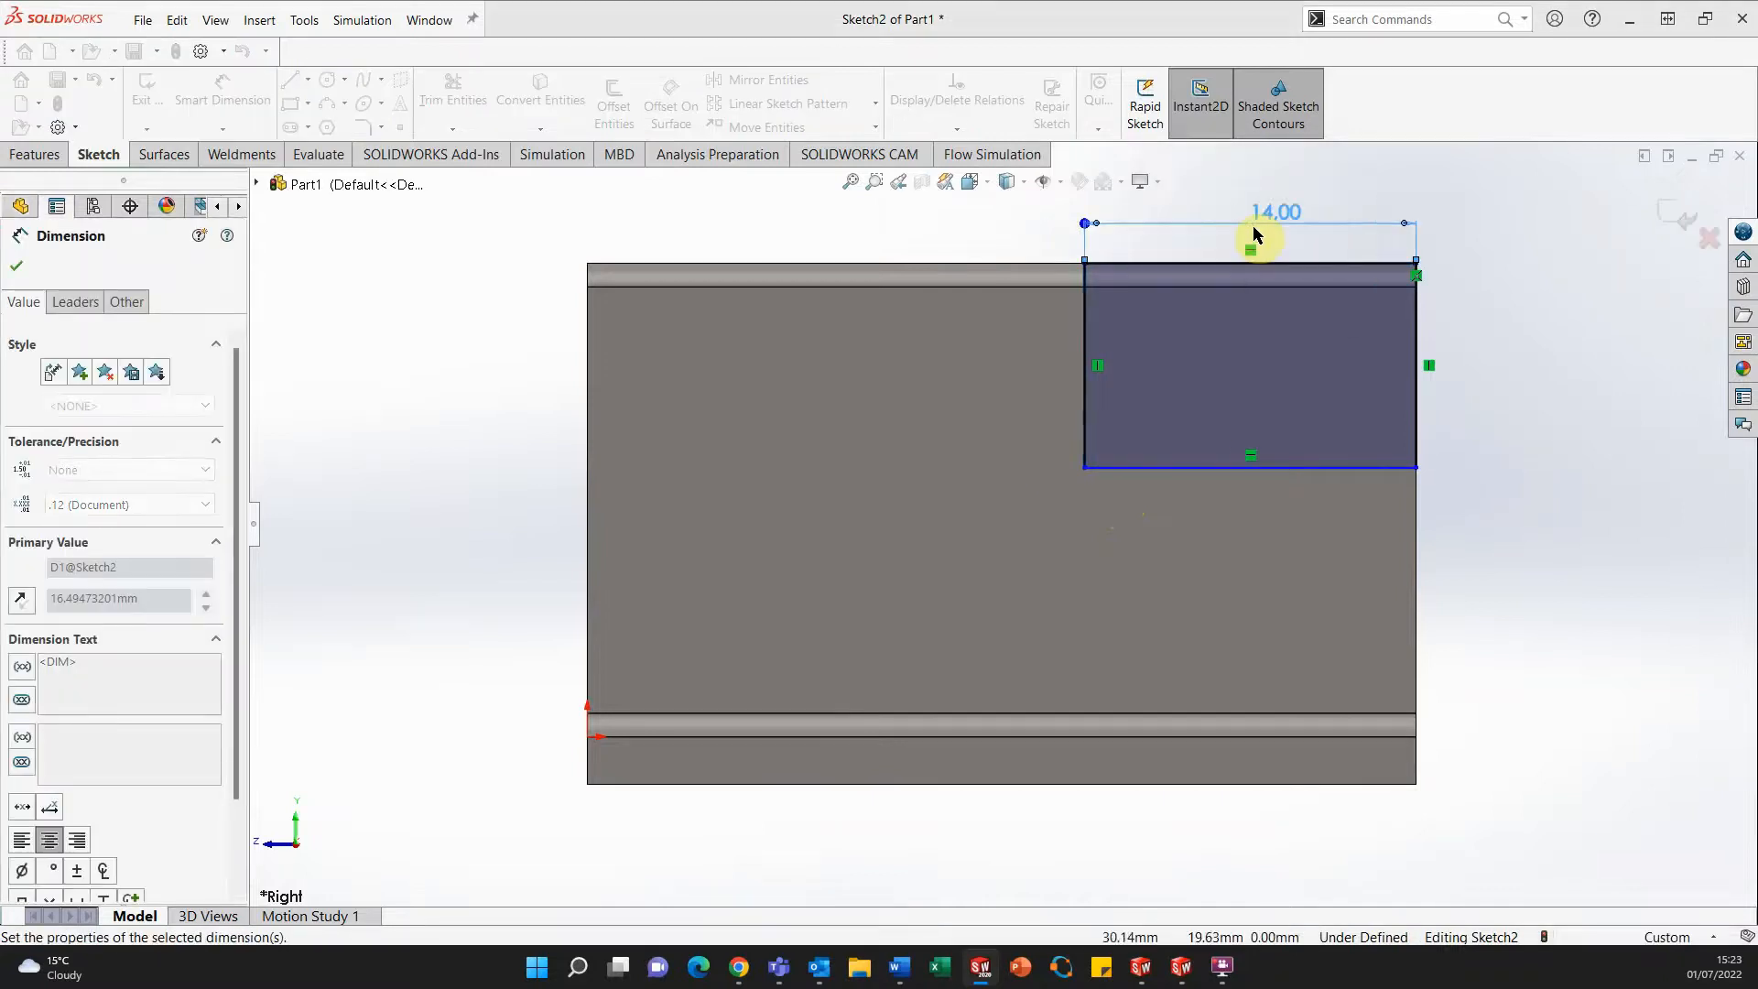
{"action": "left_click", "coordinate": [1416, 343]}
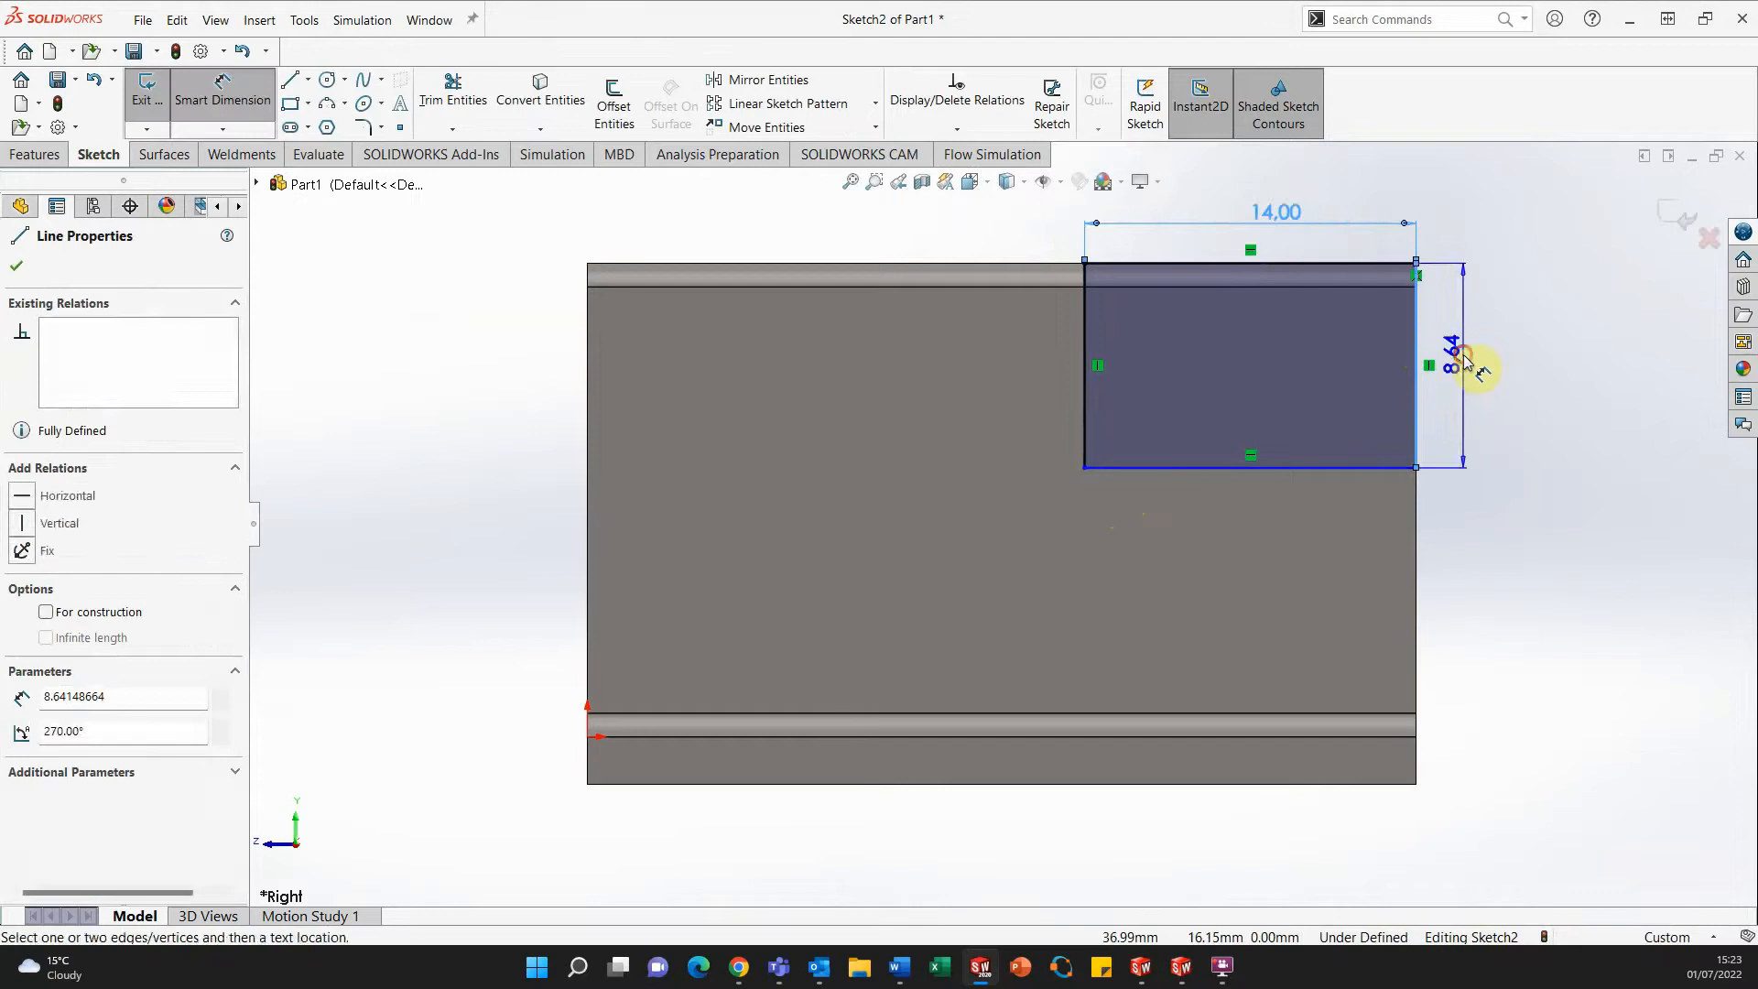
{"action": "left_click", "coordinate": [1461, 361]}
{"action": "key", "text": "Return"}
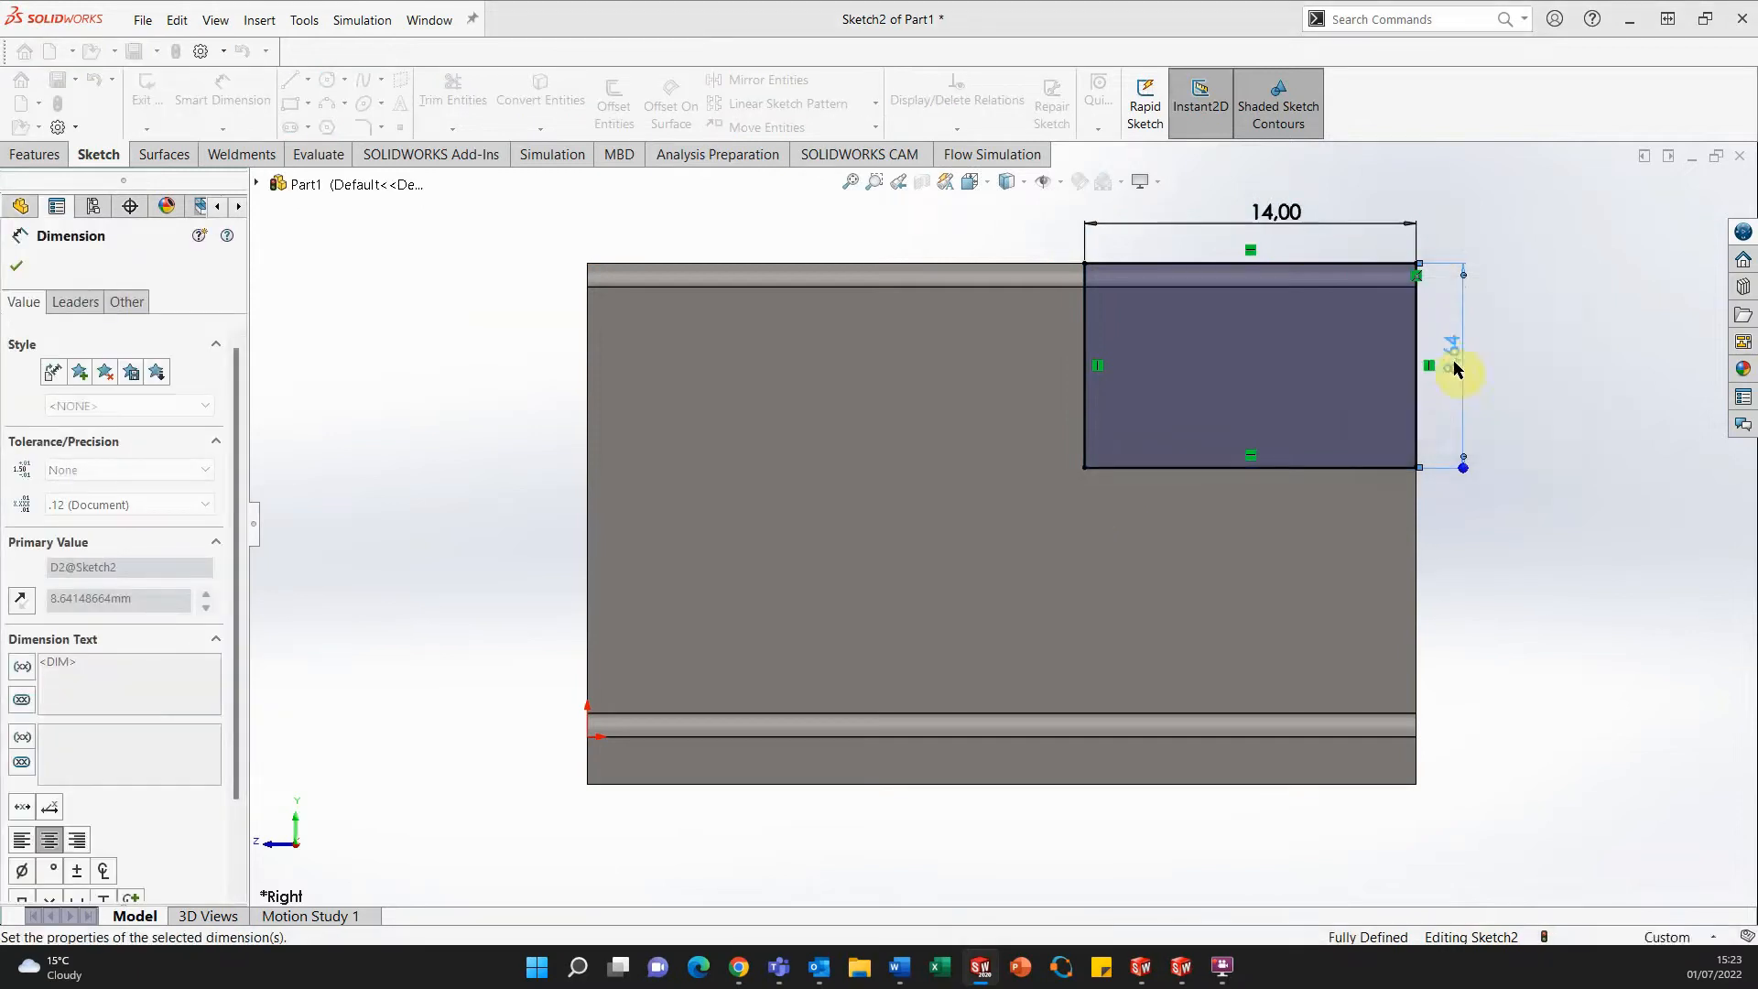
Cut the 14 by 4 mm rectangle through all of the bracket with an Extruded Cut.
{"action": "left_click", "coordinate": [38, 155]}
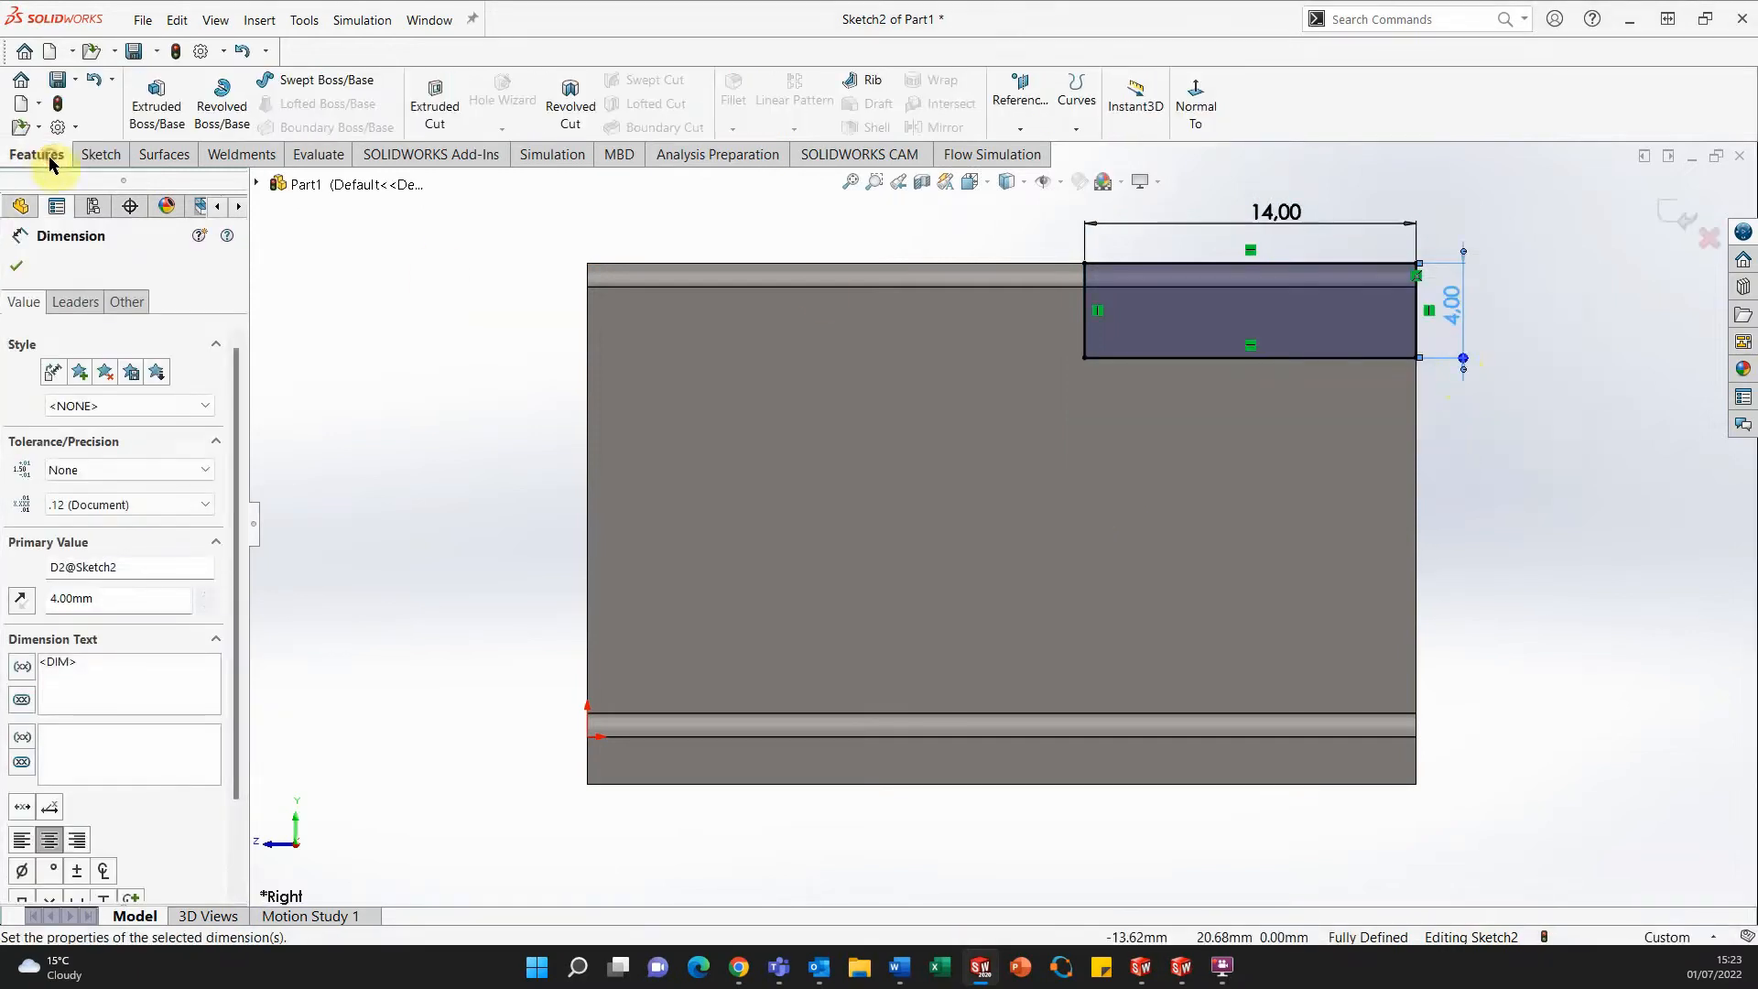
{"action": "left_click", "coordinate": [147, 117]}
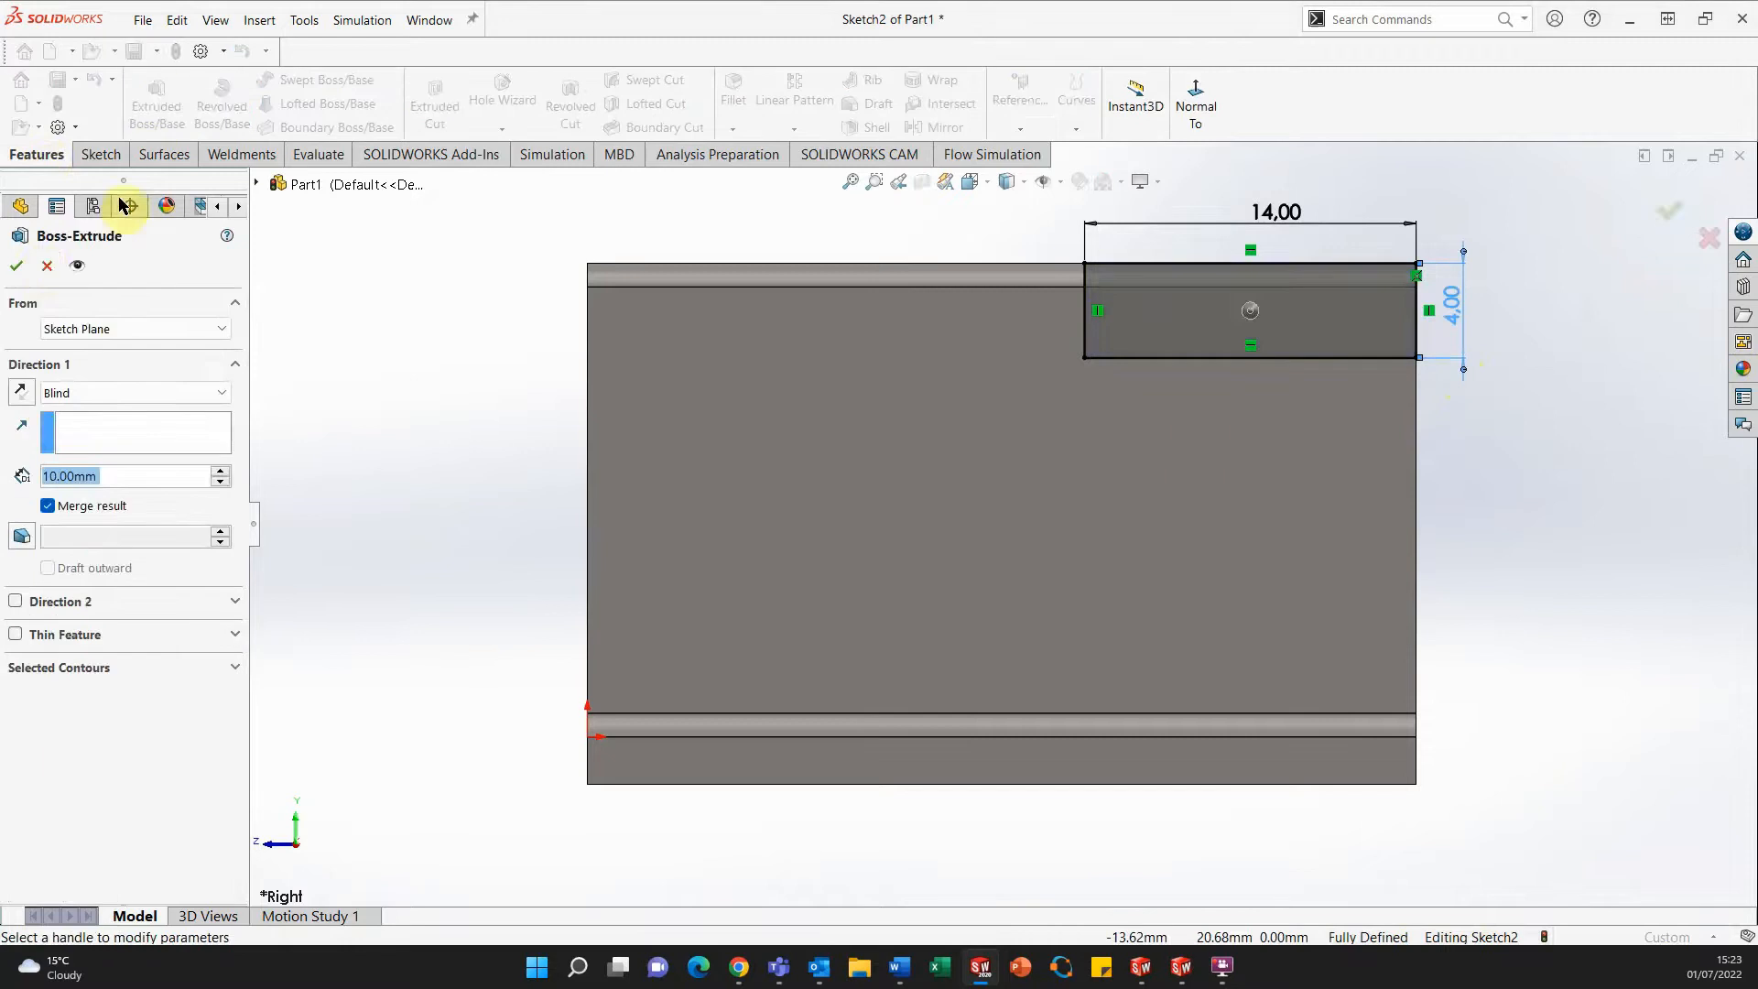
{"action": "left_click", "coordinate": [41, 265]}
{"action": "left_click", "coordinate": [439, 99]}
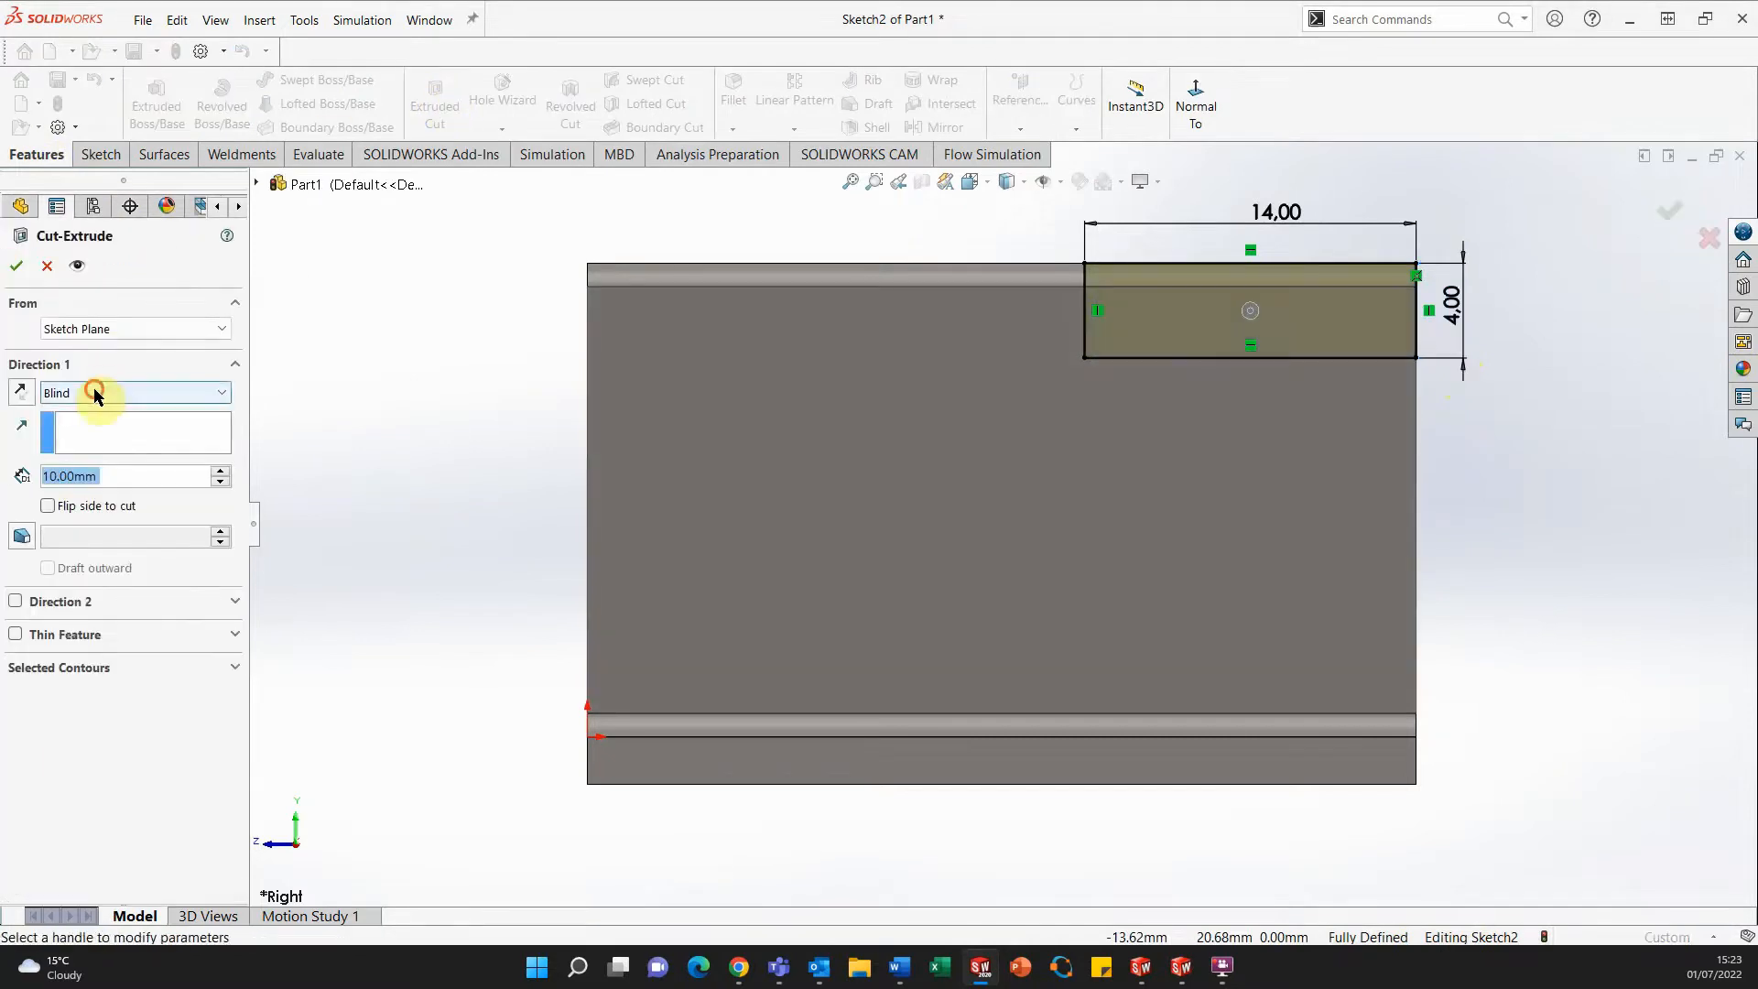
{"action": "left_click", "coordinate": [98, 392]}
{"action": "left_click", "coordinate": [92, 428]}
{"action": "middle_click_drag", "start_coordinate": [1557, 432], "coordinate": [1494, 507]}
{"action": "scroll", "coordinate": [1495, 507], "scroll_direction": "up", "scroll_amount": 1}
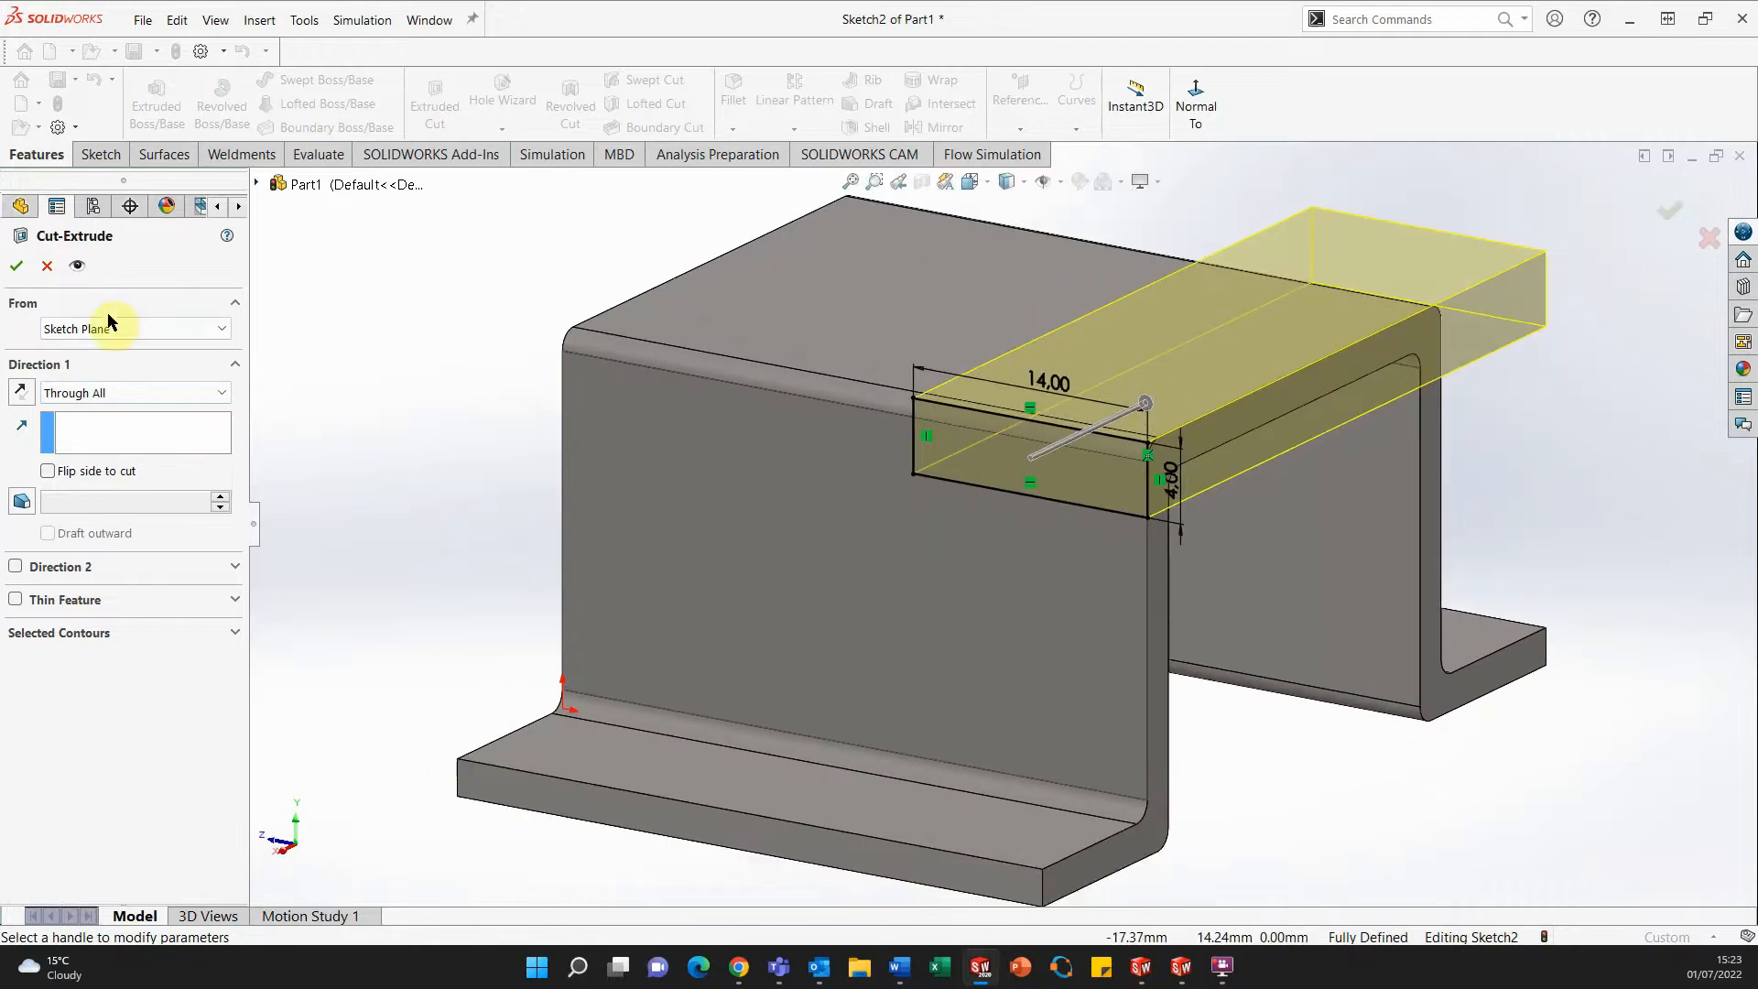
{"action": "left_click", "coordinate": [25, 268]}
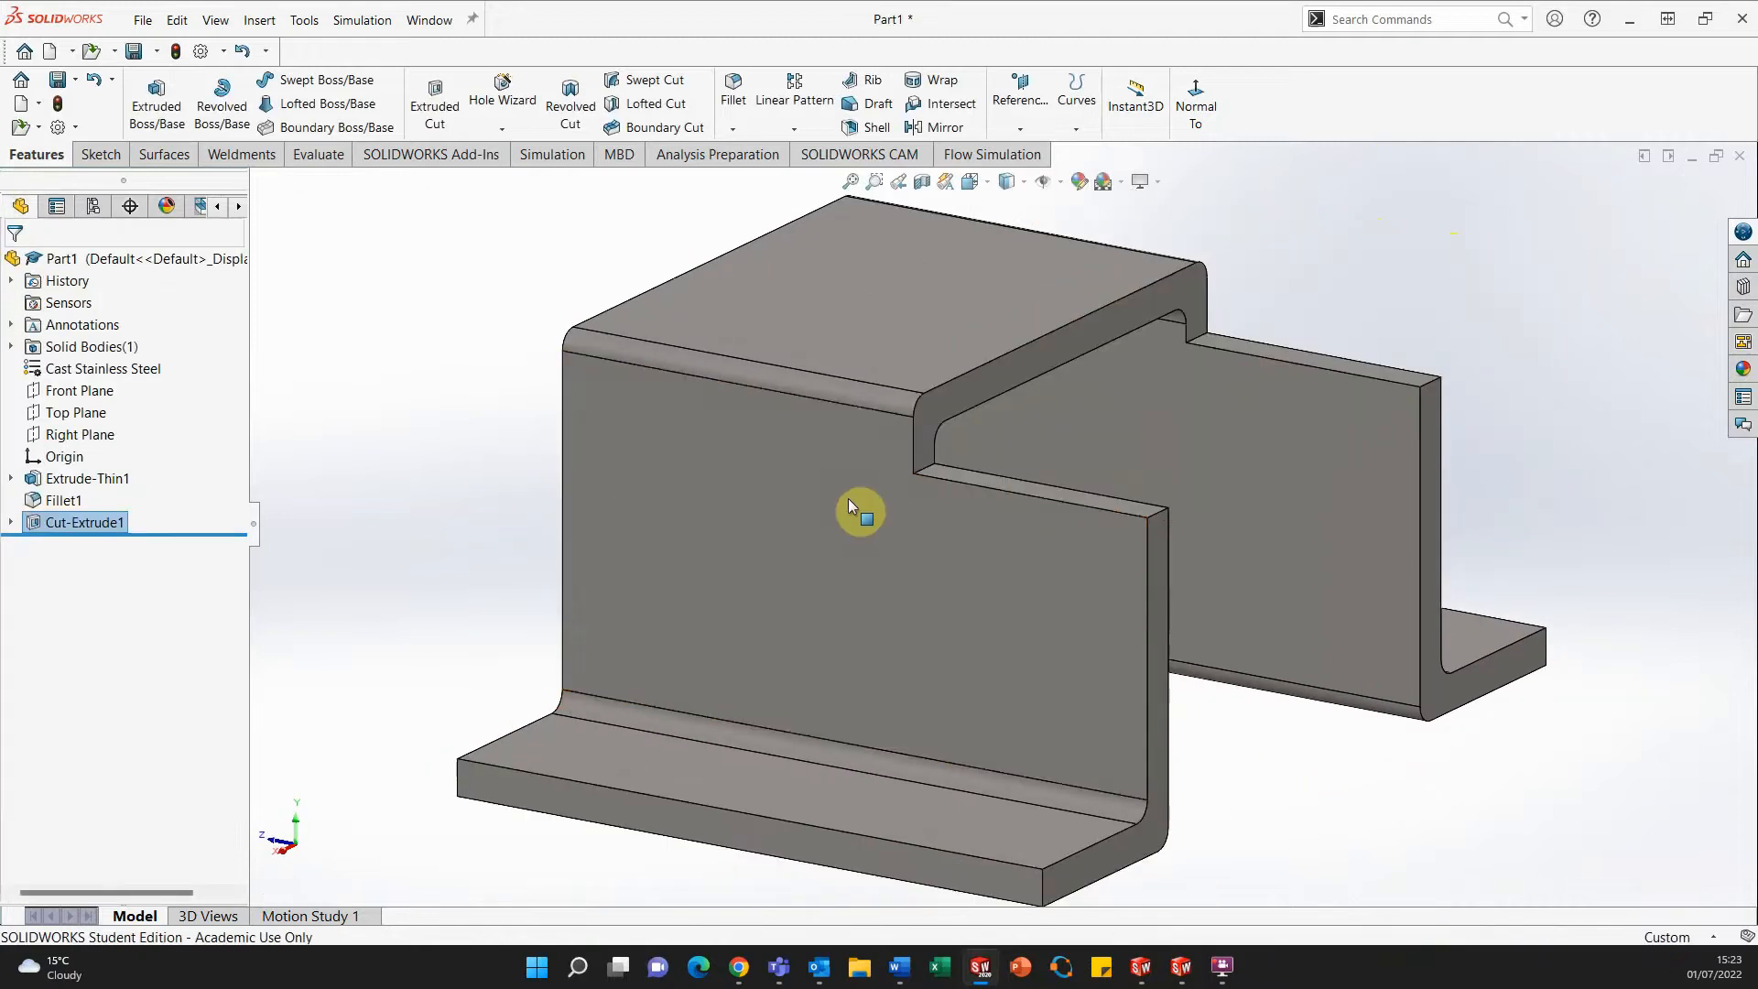
Orient the bracket to the top view and start a sketch on its raised top face.
{"action": "scroll", "coordinate": [1295, 710], "scroll_direction": "up", "scroll_amount": 2}
{"action": "middle_click_drag", "start_coordinate": [1044, 745], "coordinate": [1149, 766]}
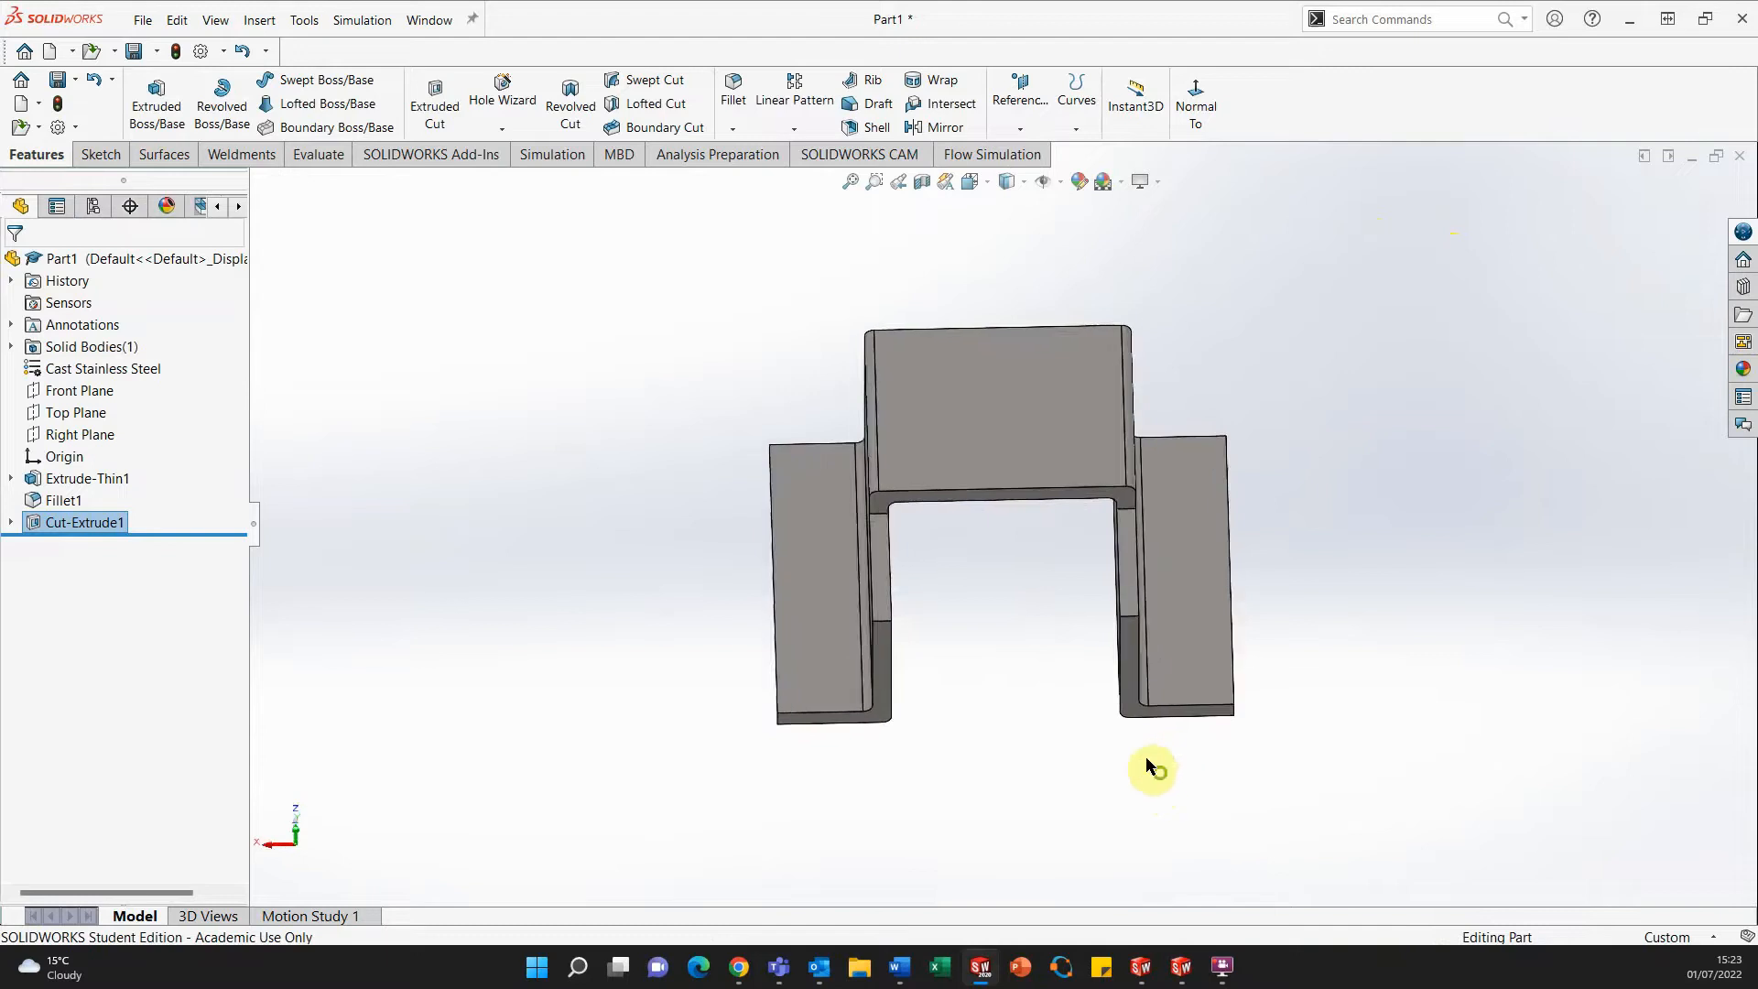
{"action": "key", "text": "space"}
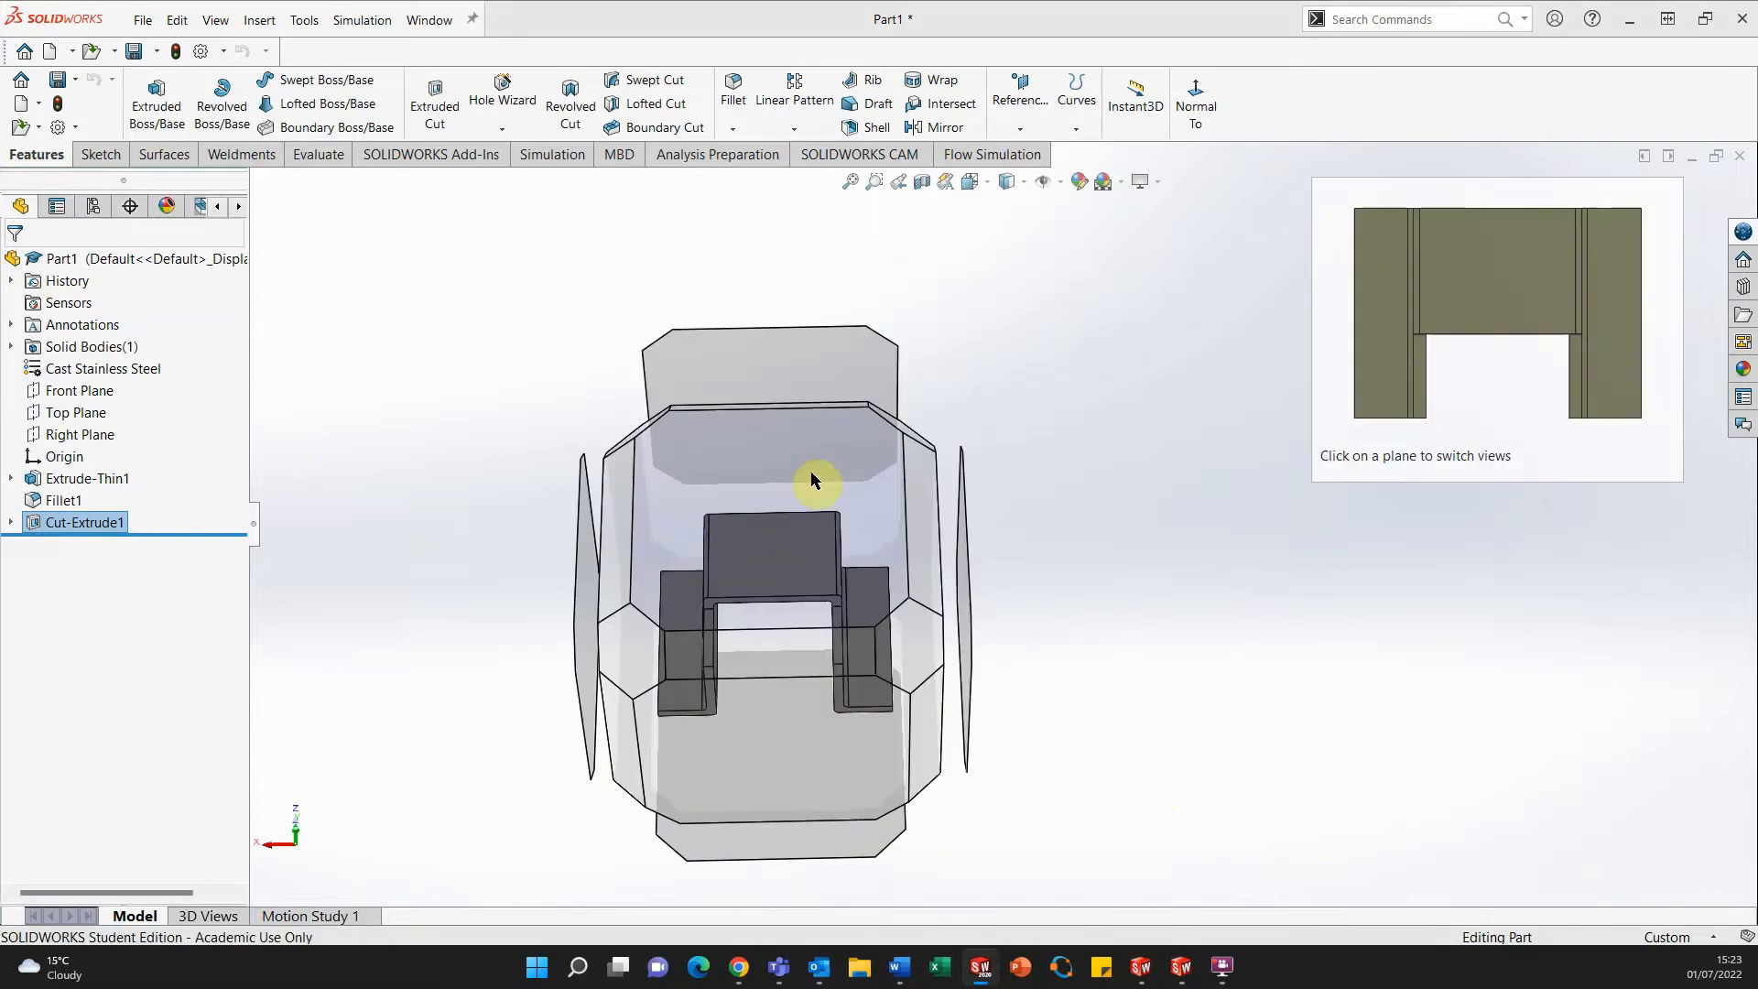
{"action": "left_click", "coordinate": [810, 471]}
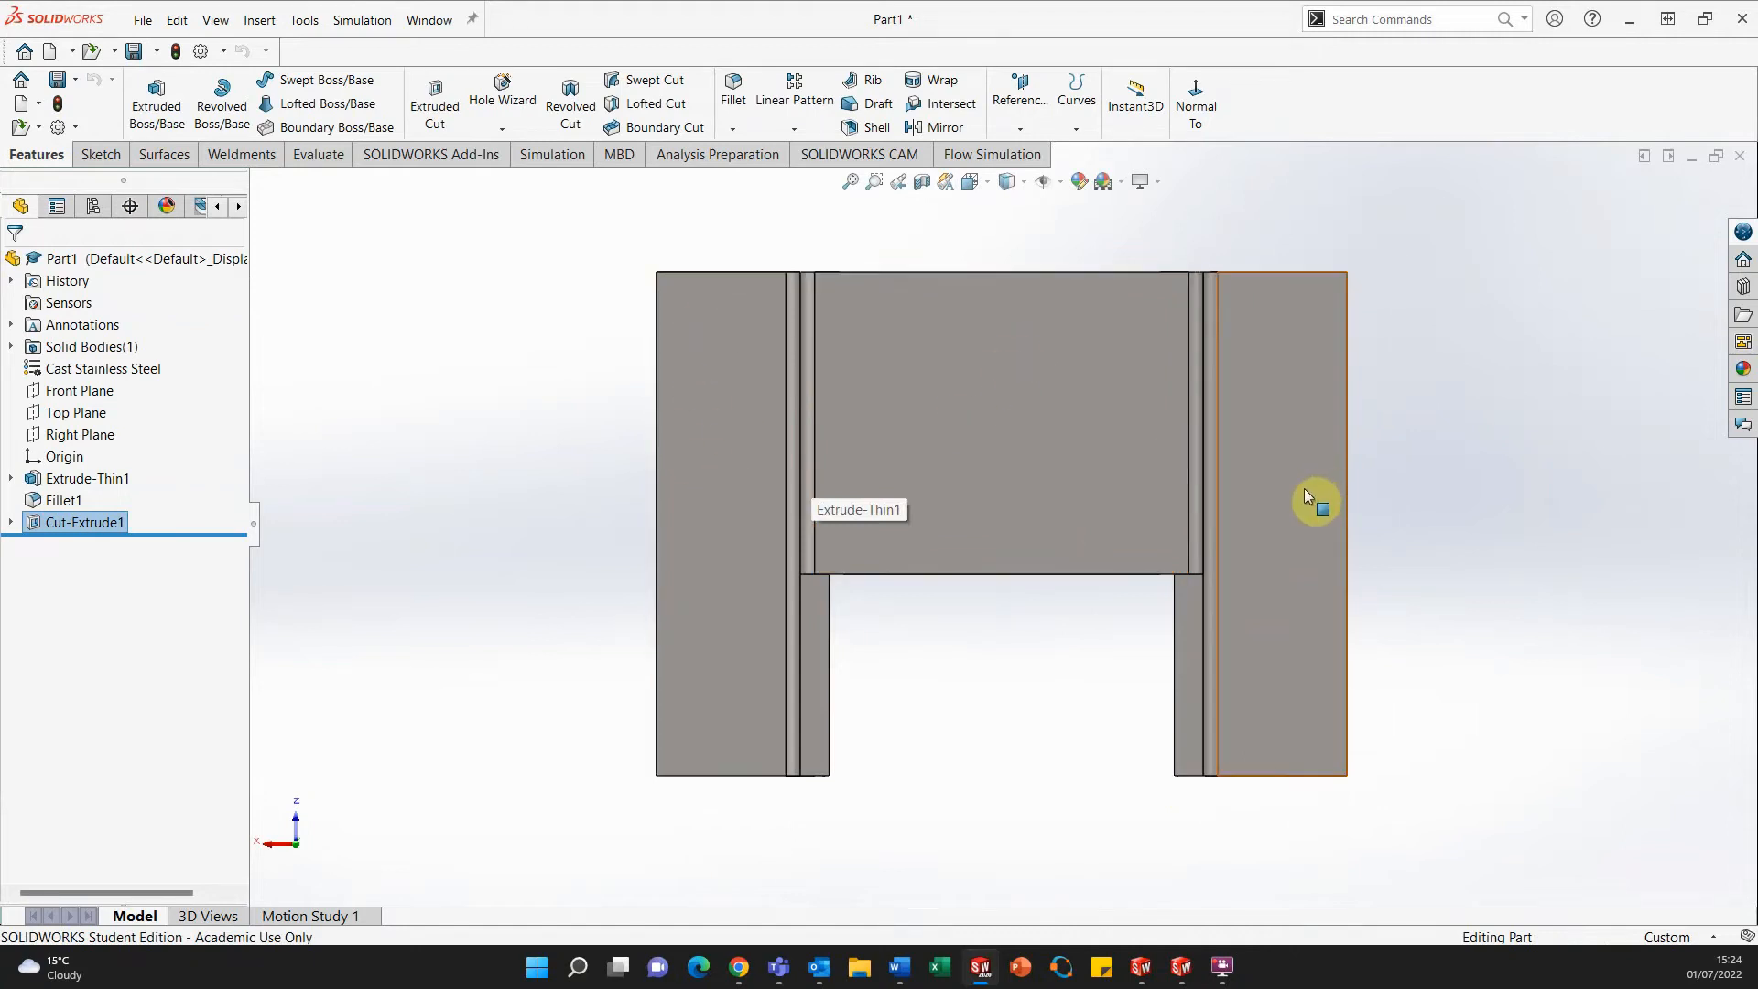
{"action": "left_click", "coordinate": [100, 156]}
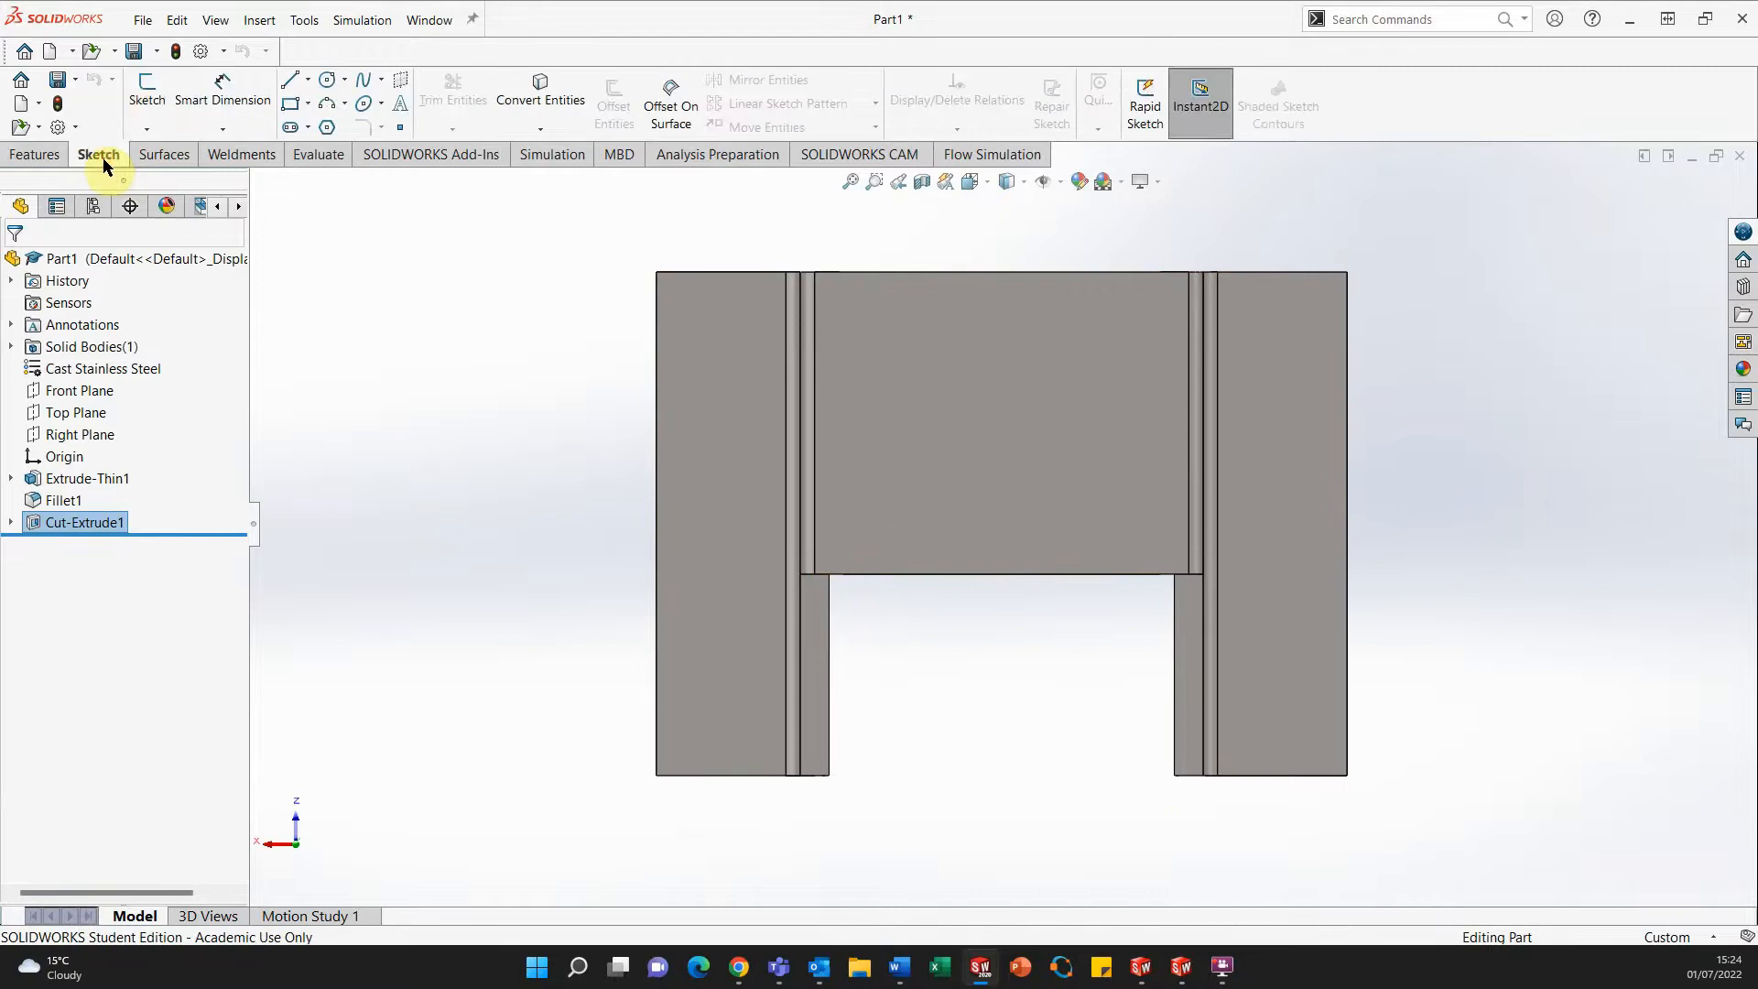
{"action": "left_click", "coordinate": [146, 92]}
{"action": "left_click", "coordinate": [995, 390]}
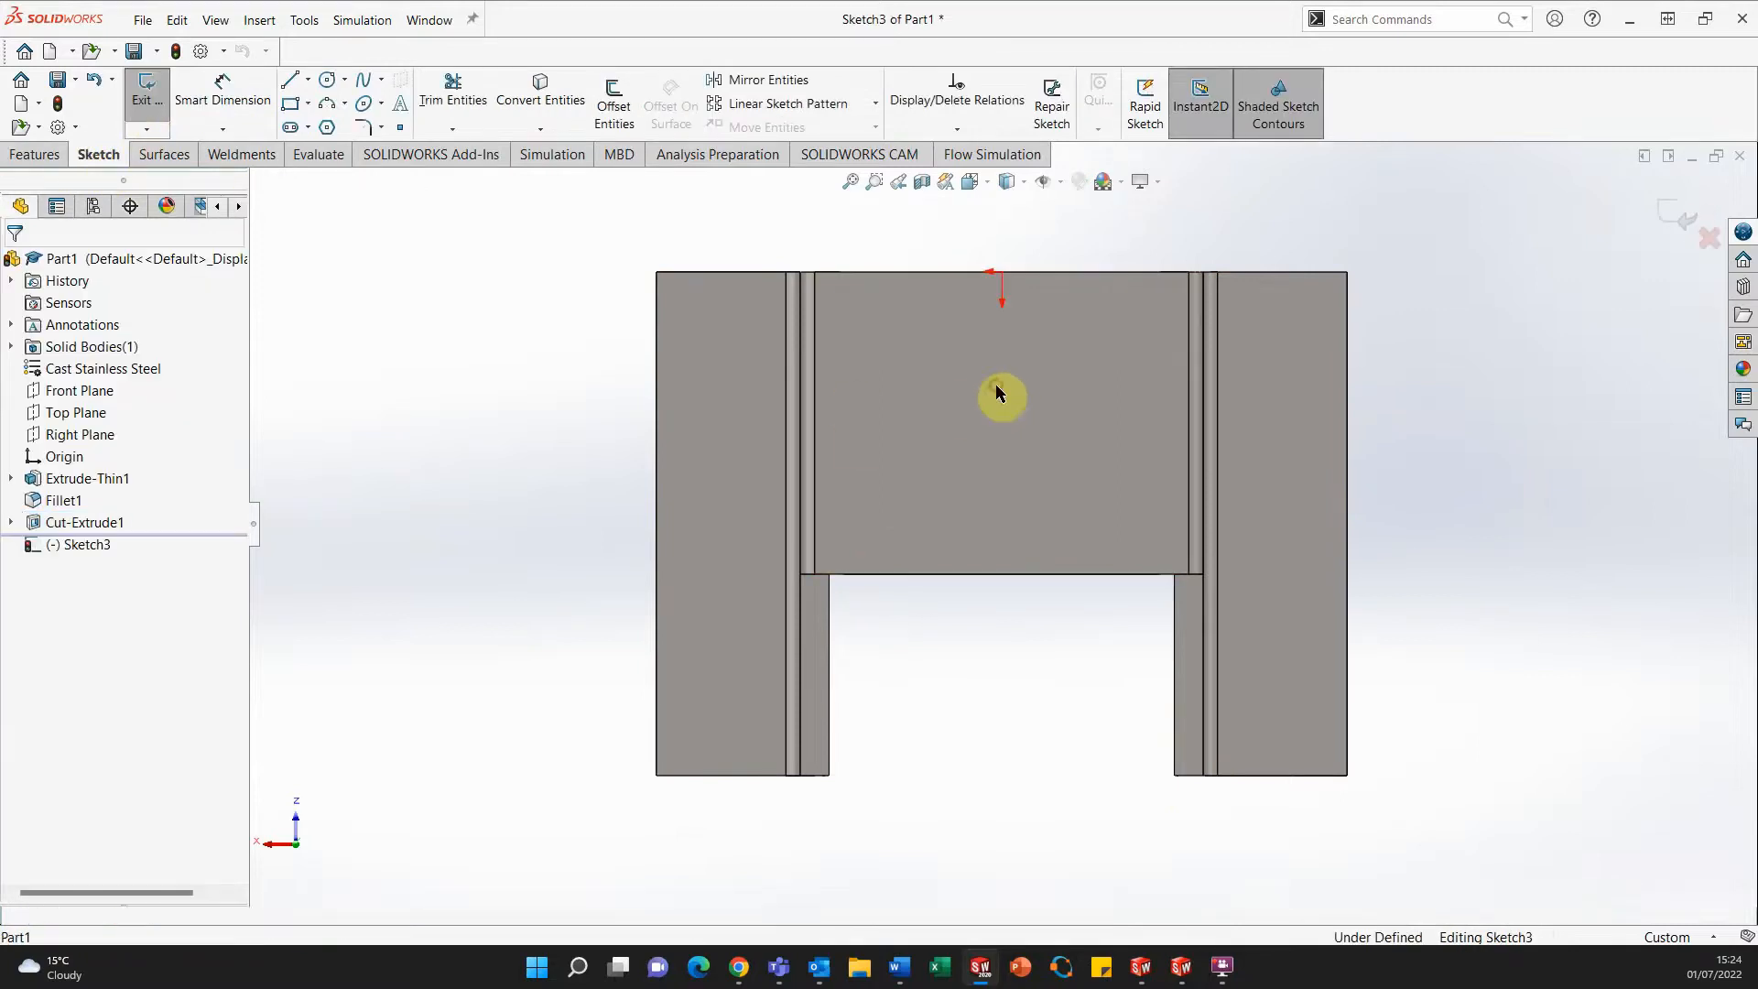
Sketch two circles on the raised face, vertically in line with the origin, about 4.1 mm and 5 mm in diameter.
{"action": "left_click", "coordinate": [329, 80]}
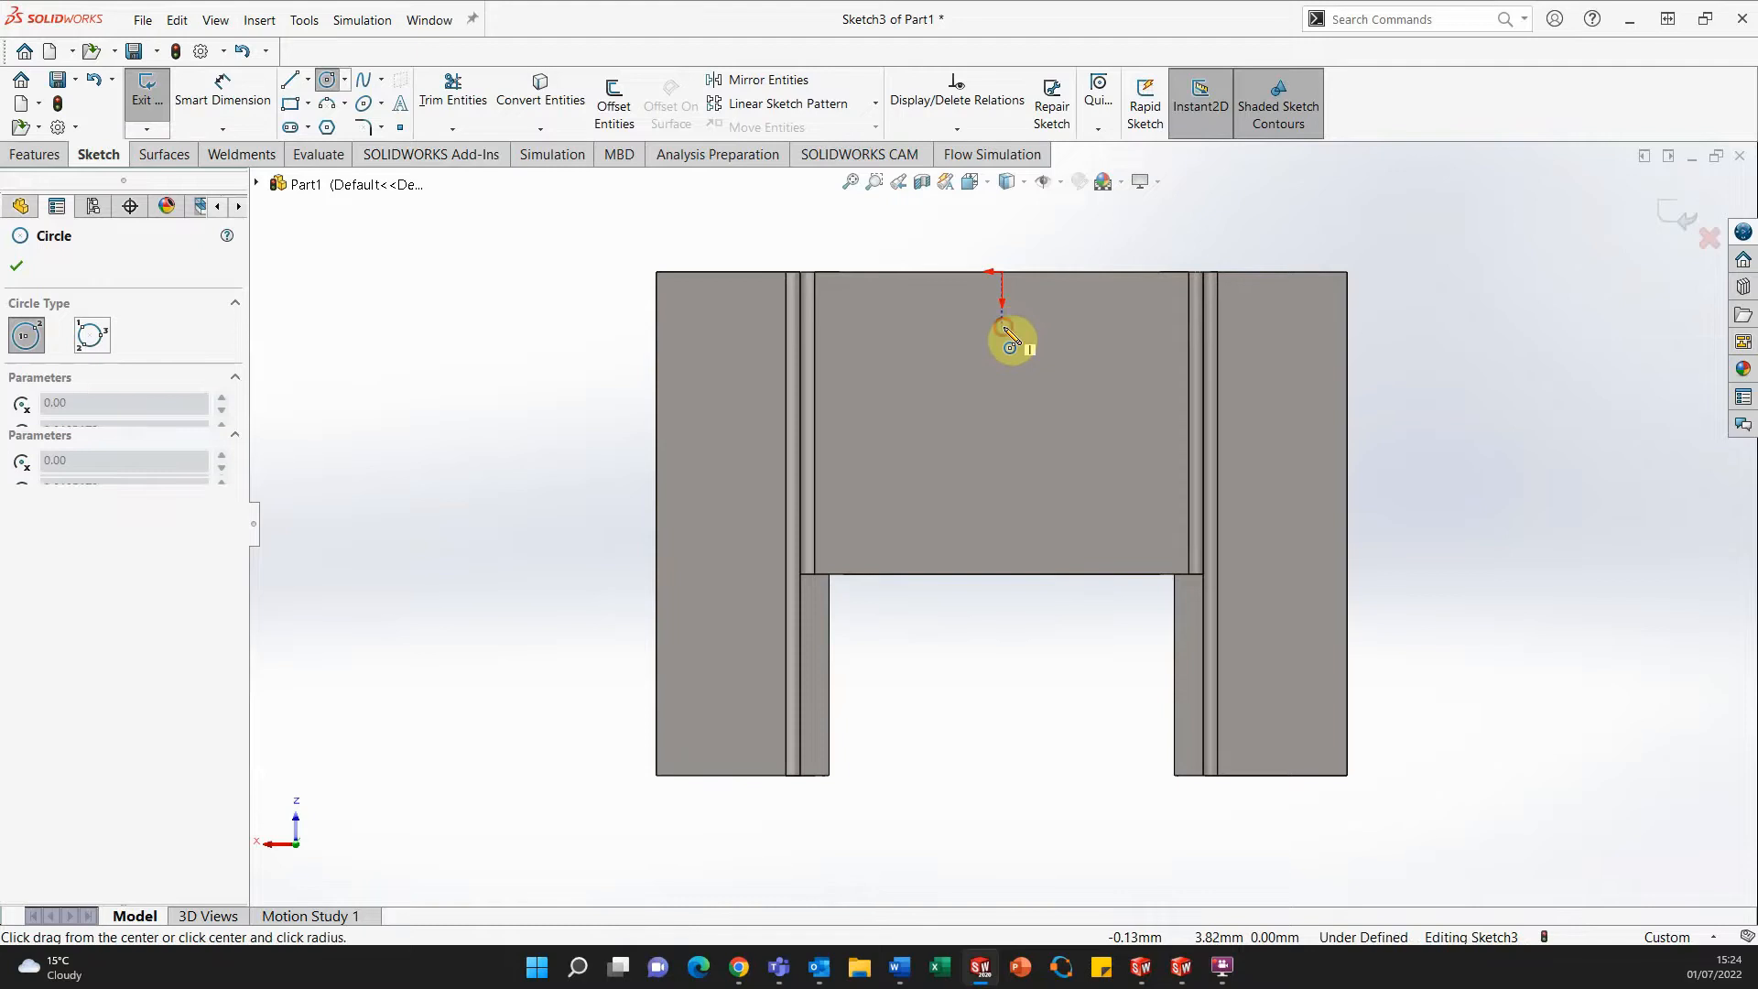
{"action": "left_click_drag", "start_coordinate": [1004, 326], "coordinate": [1010, 357]}
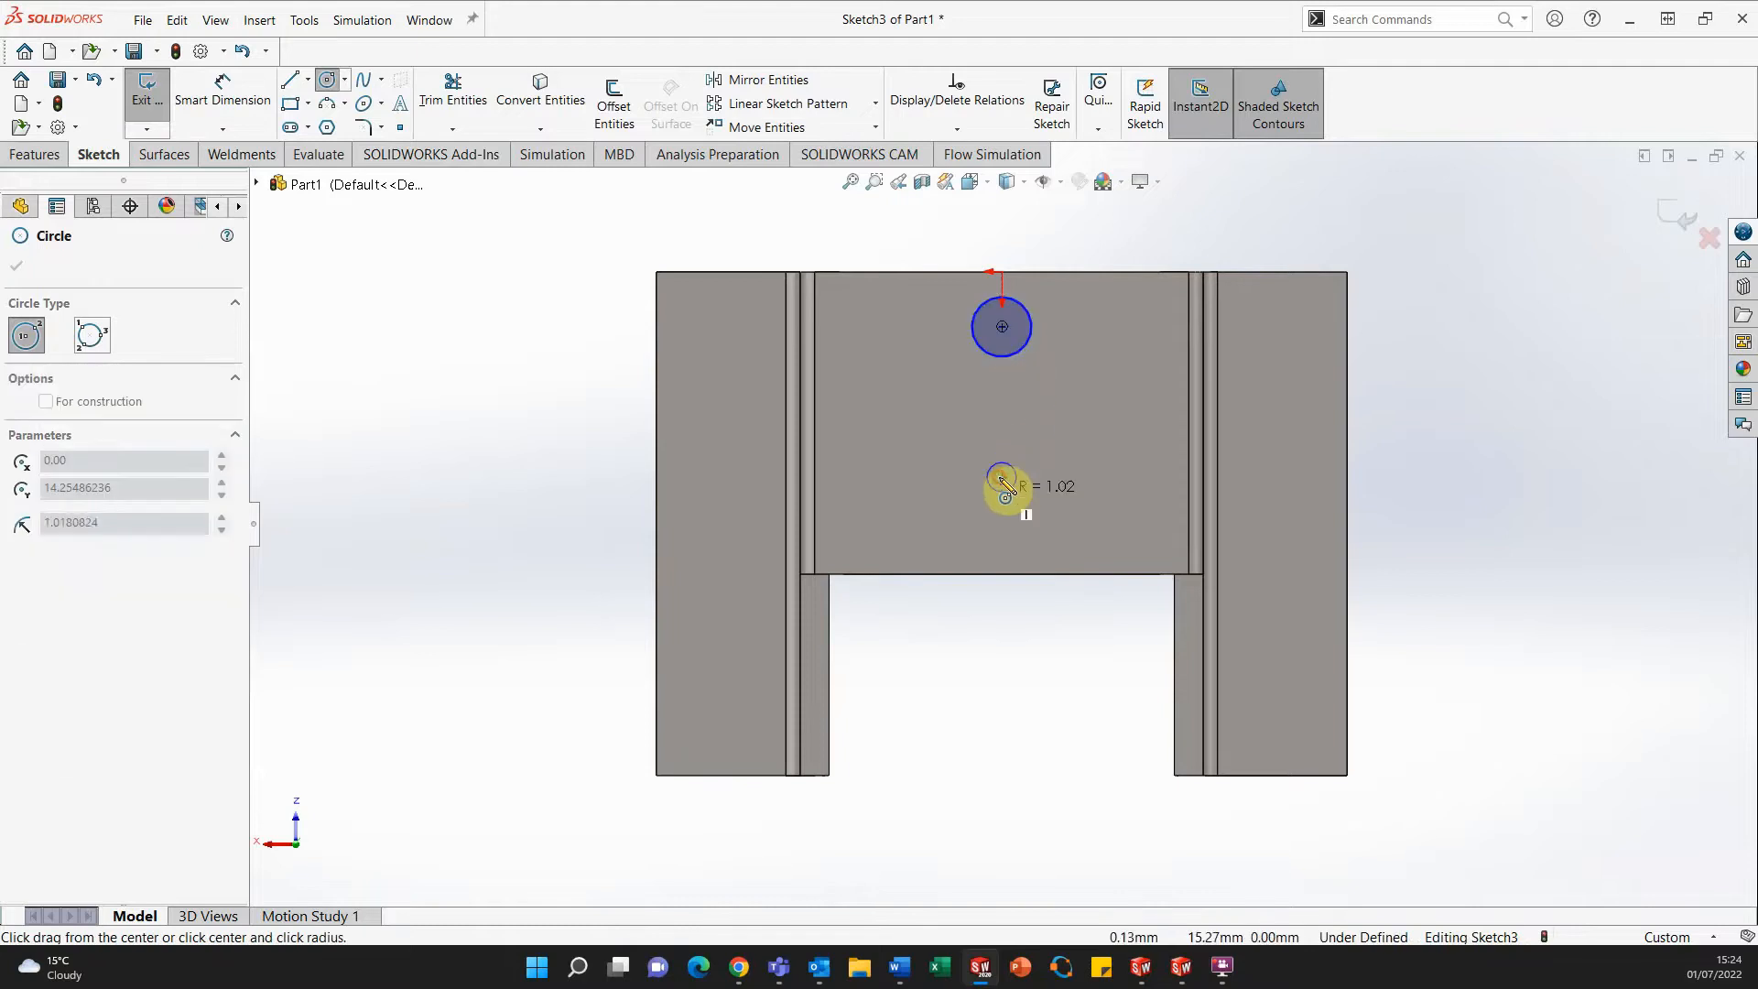
{"action": "left_click_drag", "start_coordinate": [1002, 477], "coordinate": [1020, 513]}
{"action": "key", "text": "Escape"}
Dimension both circles on the raised face to a diameter of 5 mm.
{"action": "right_click_drag", "start_coordinate": [1040, 676], "coordinate": [1052, 618]}
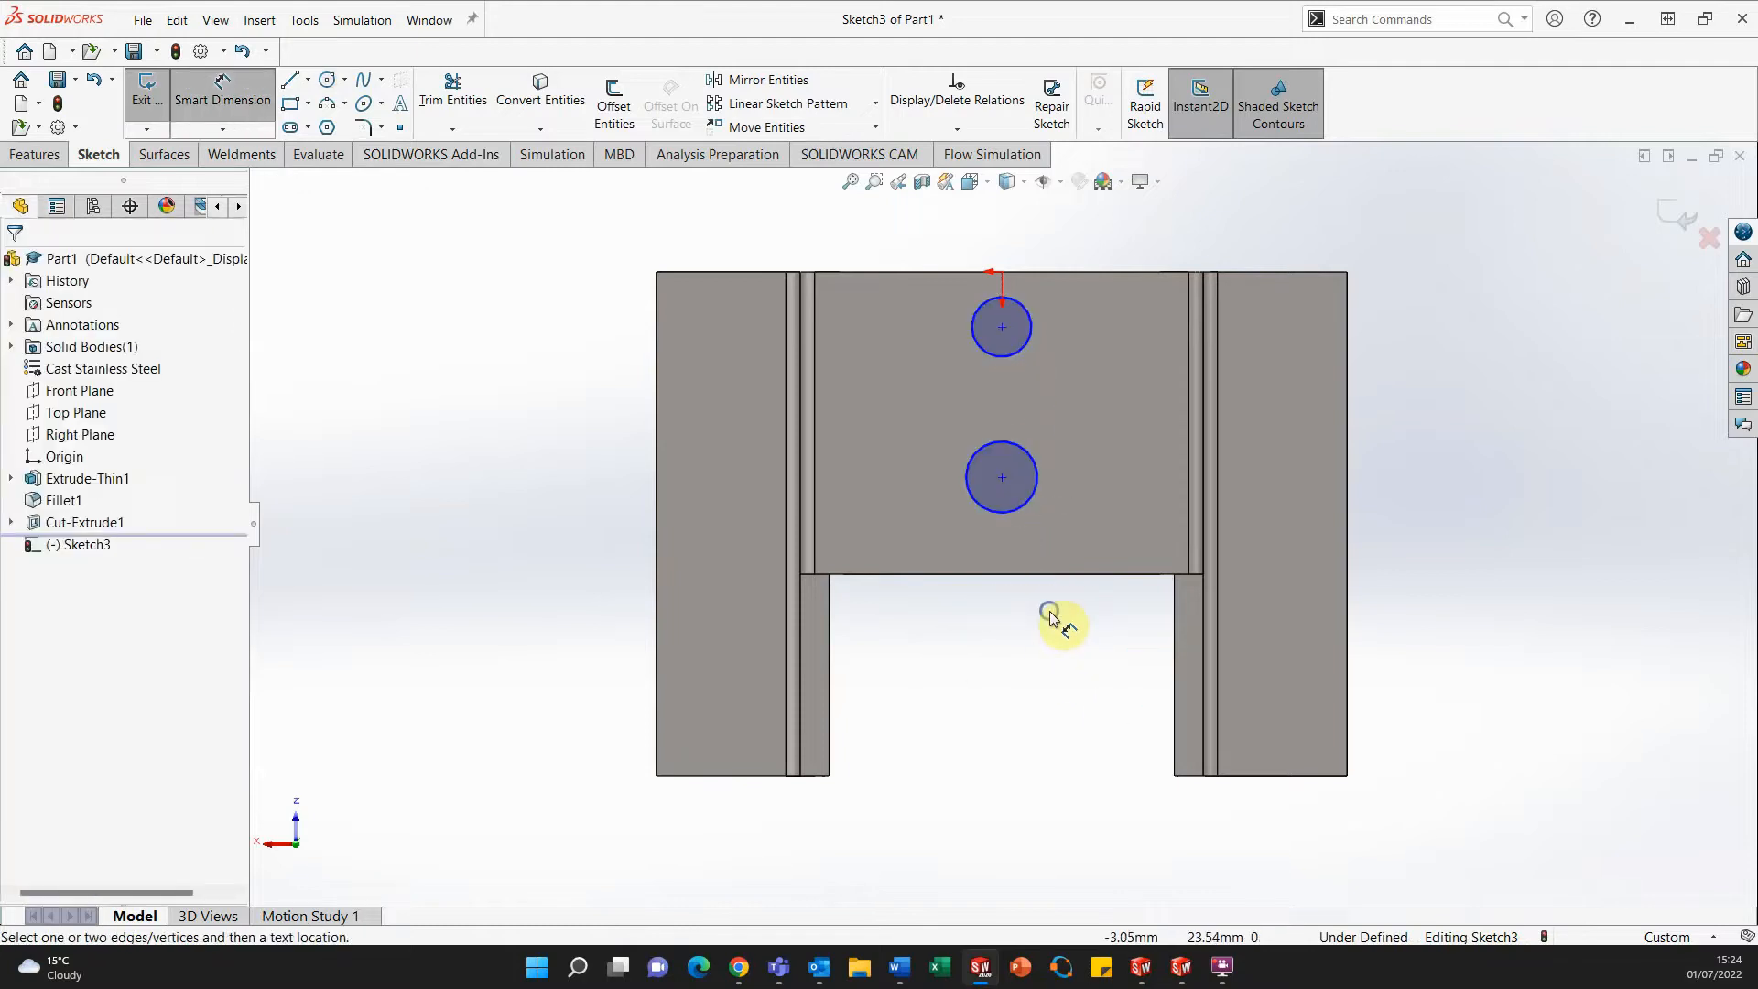
{"action": "left_click", "coordinate": [1036, 483]}
{"action": "left_click", "coordinate": [1112, 487]}
{"action": "type", "text": "5"}
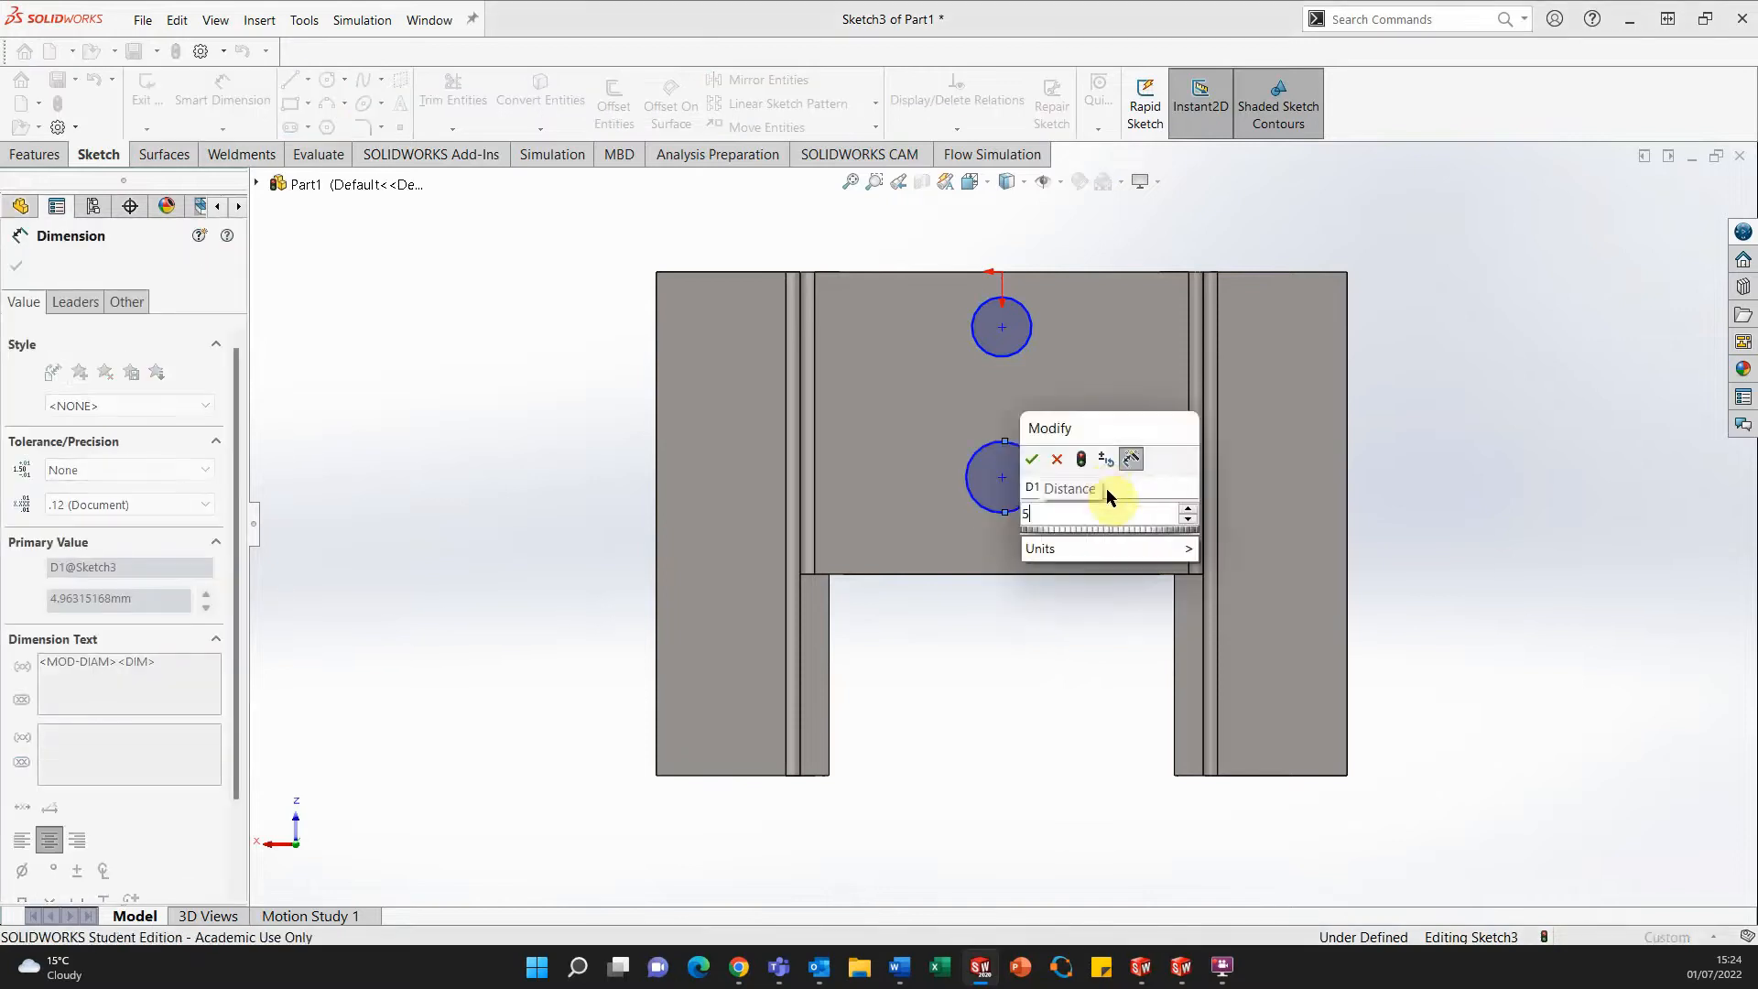
{"action": "key", "text": "Return"}
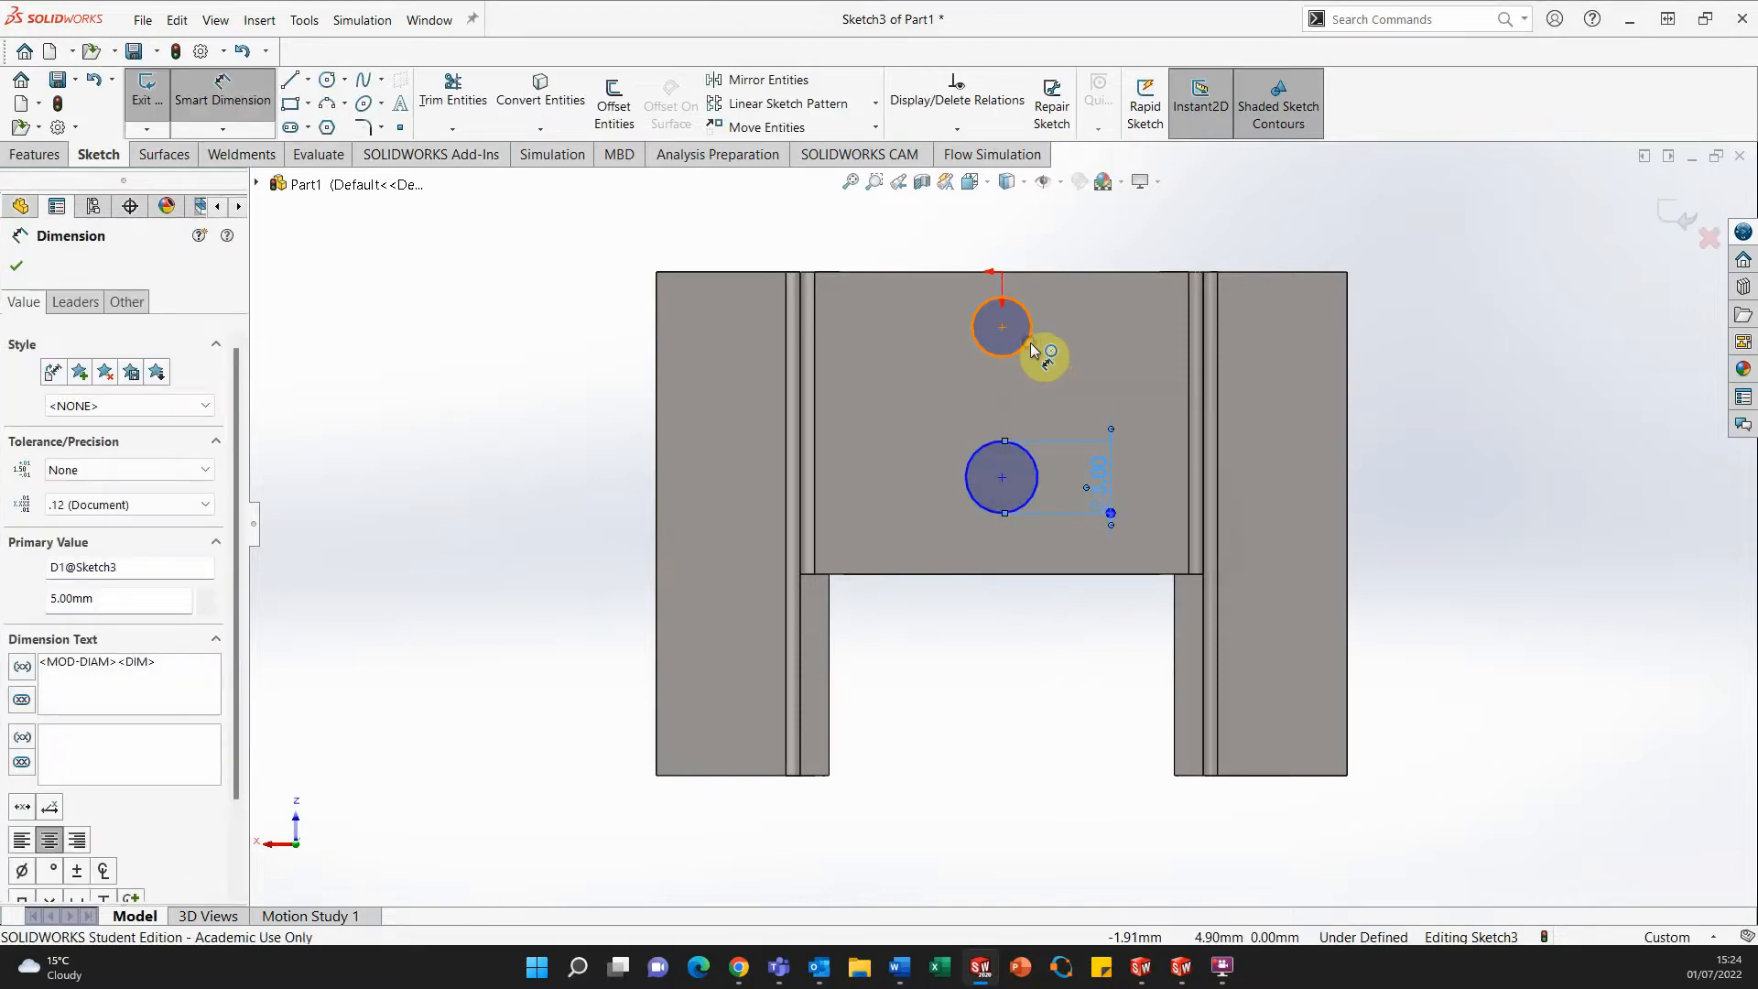
{"action": "left_click", "coordinate": [1032, 349]}
{"action": "left_click", "coordinate": [1107, 355]}
{"action": "type", "text": "5"}
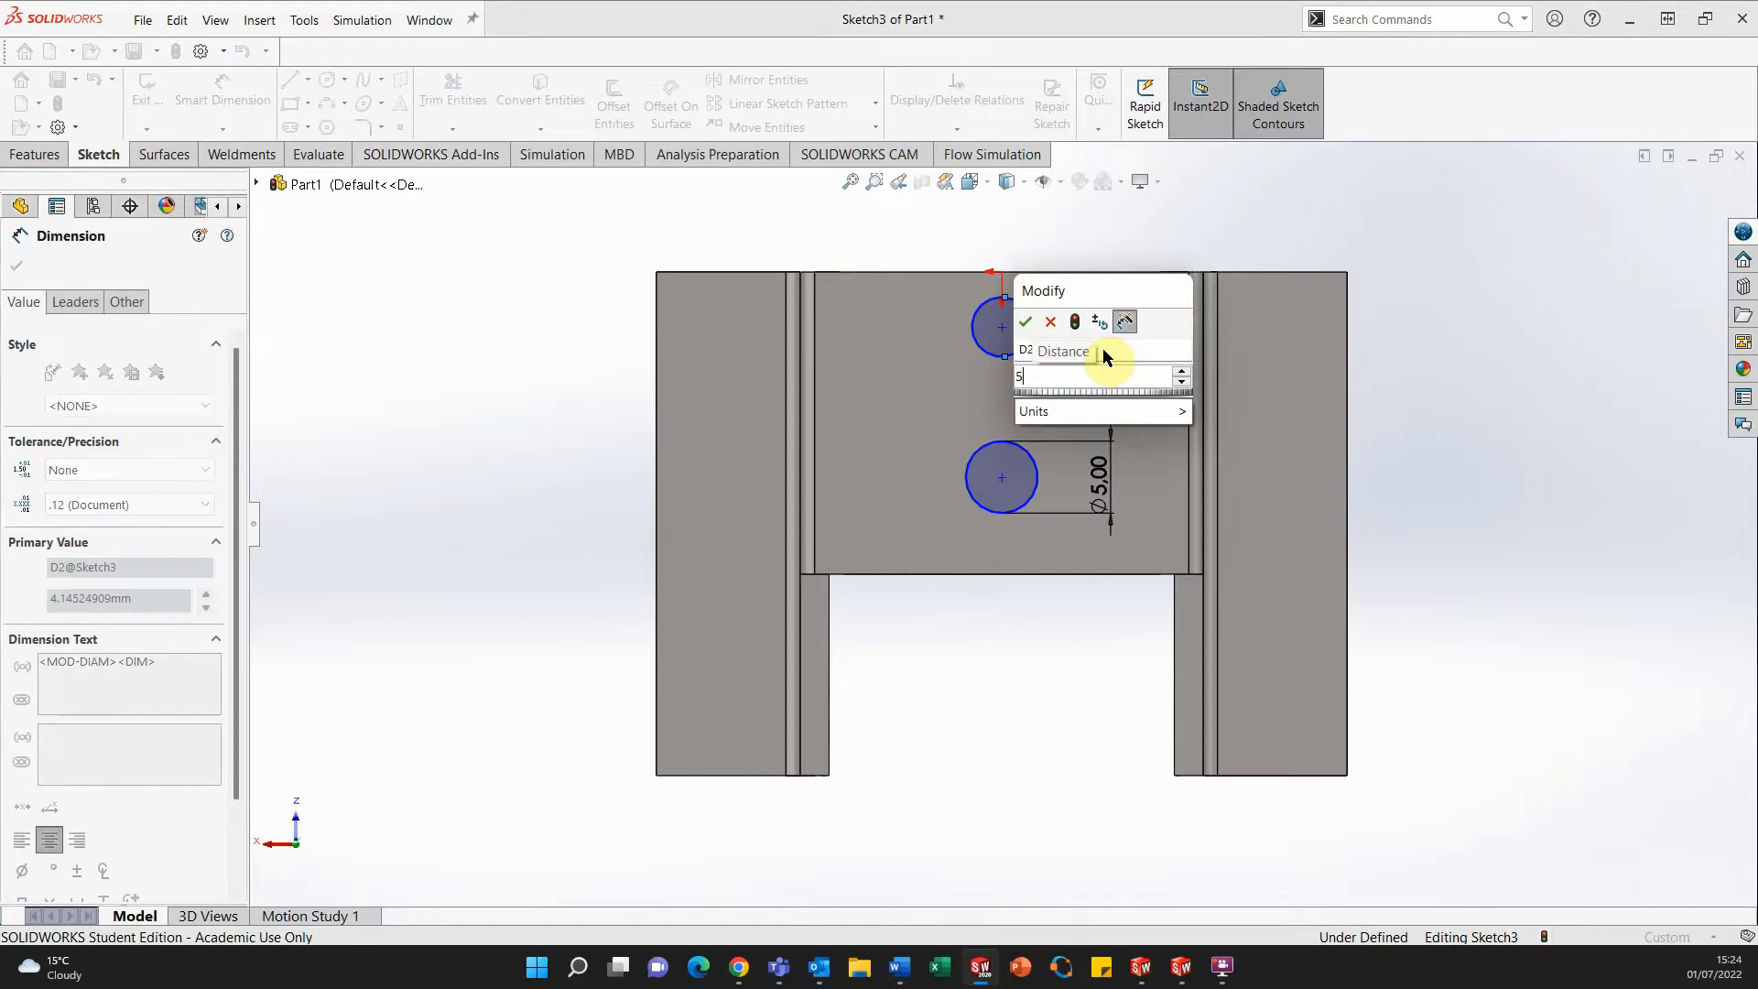
{"action": "key", "text": "Return"}
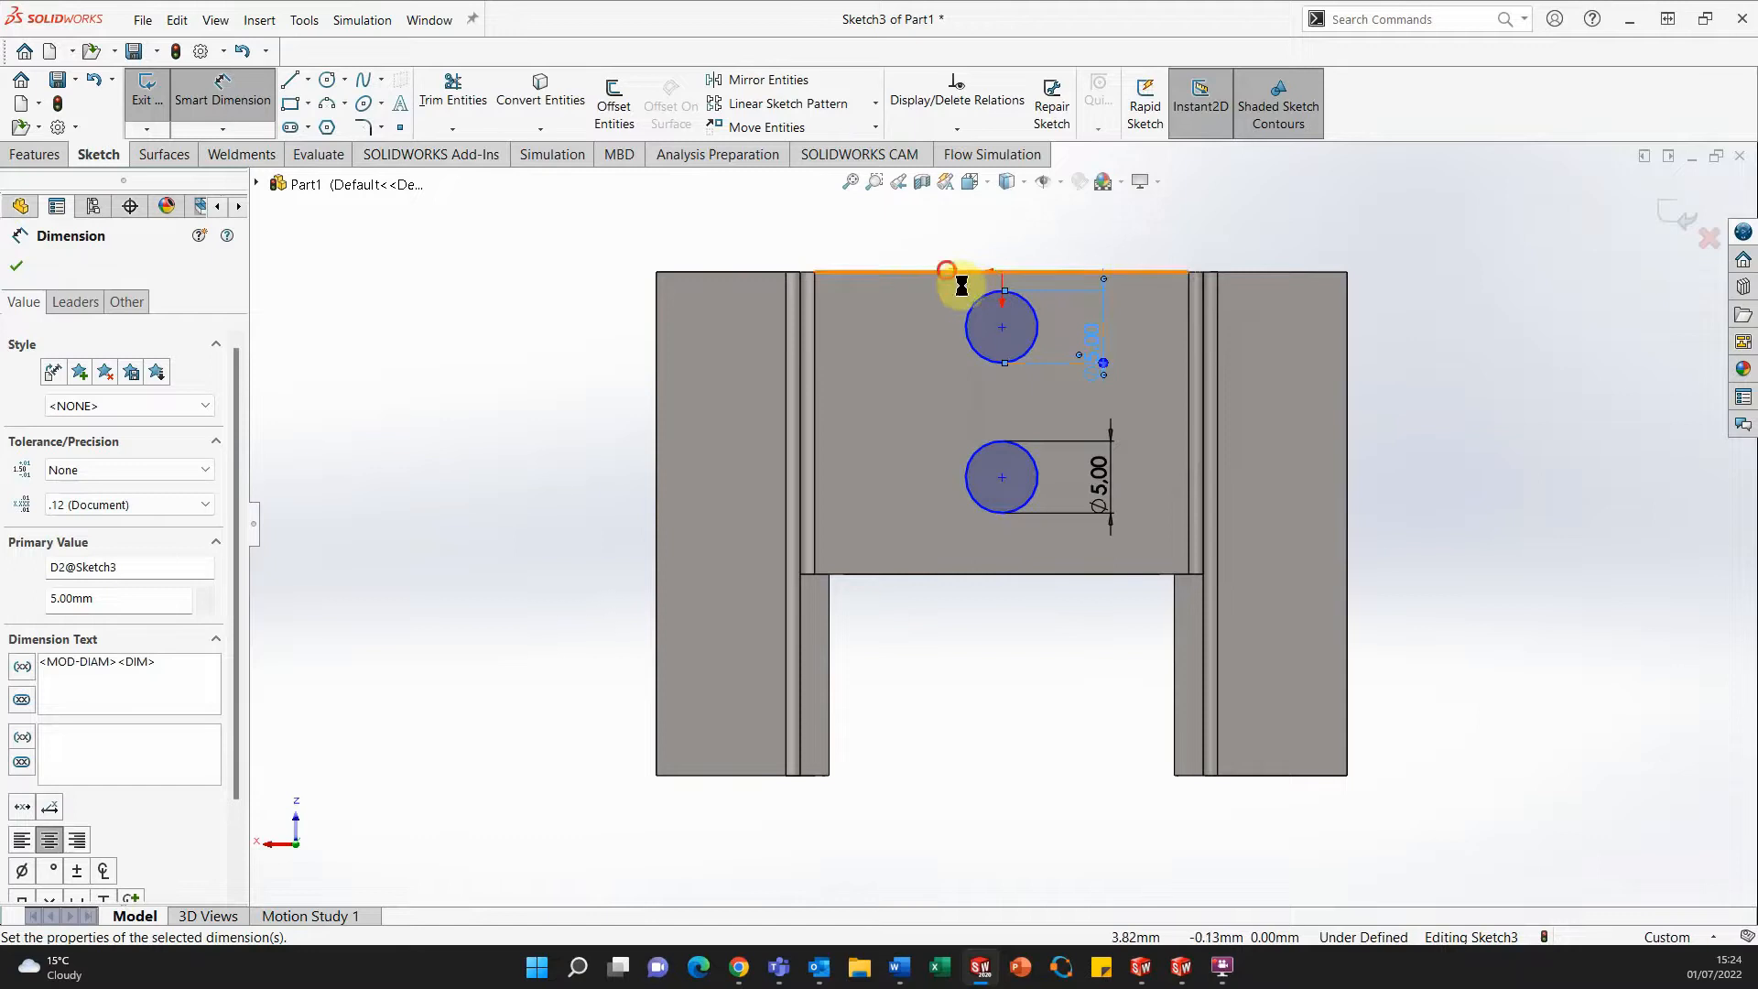
Dimension the circle centres at 8 mm and 16 mm from the raised face's edge through the origin.
{"action": "left_click", "coordinate": [1002, 326]}
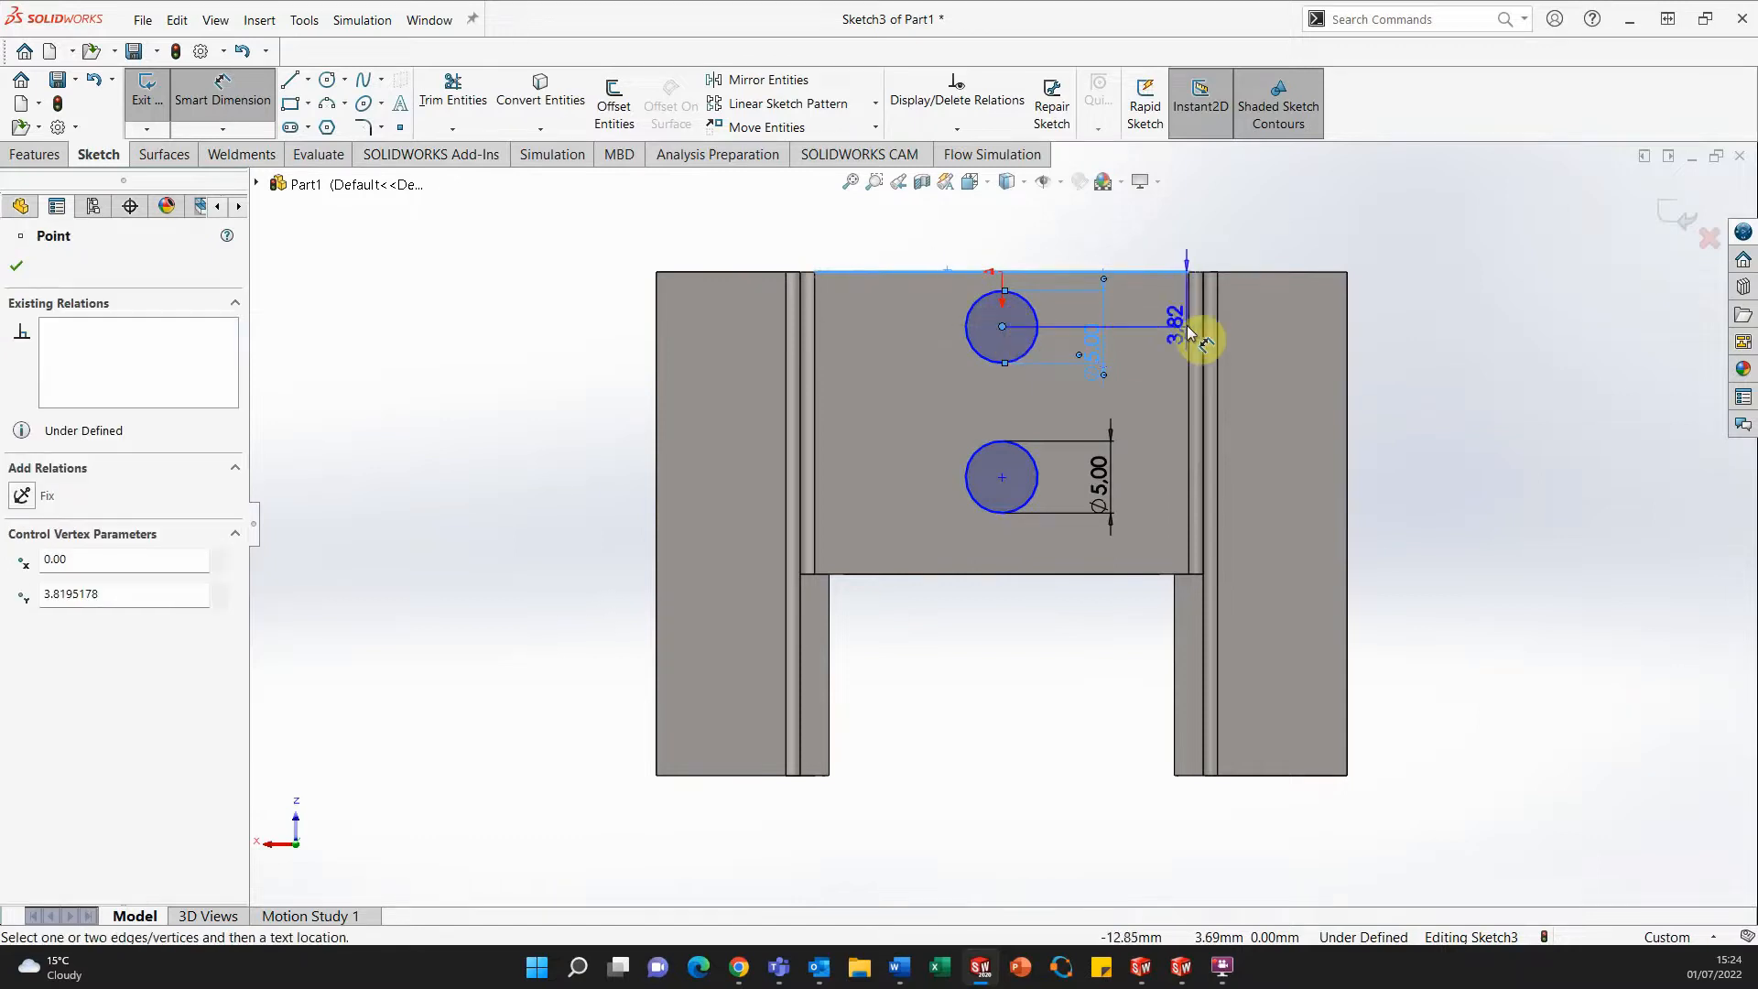
{"action": "left_click", "coordinate": [1209, 313]}
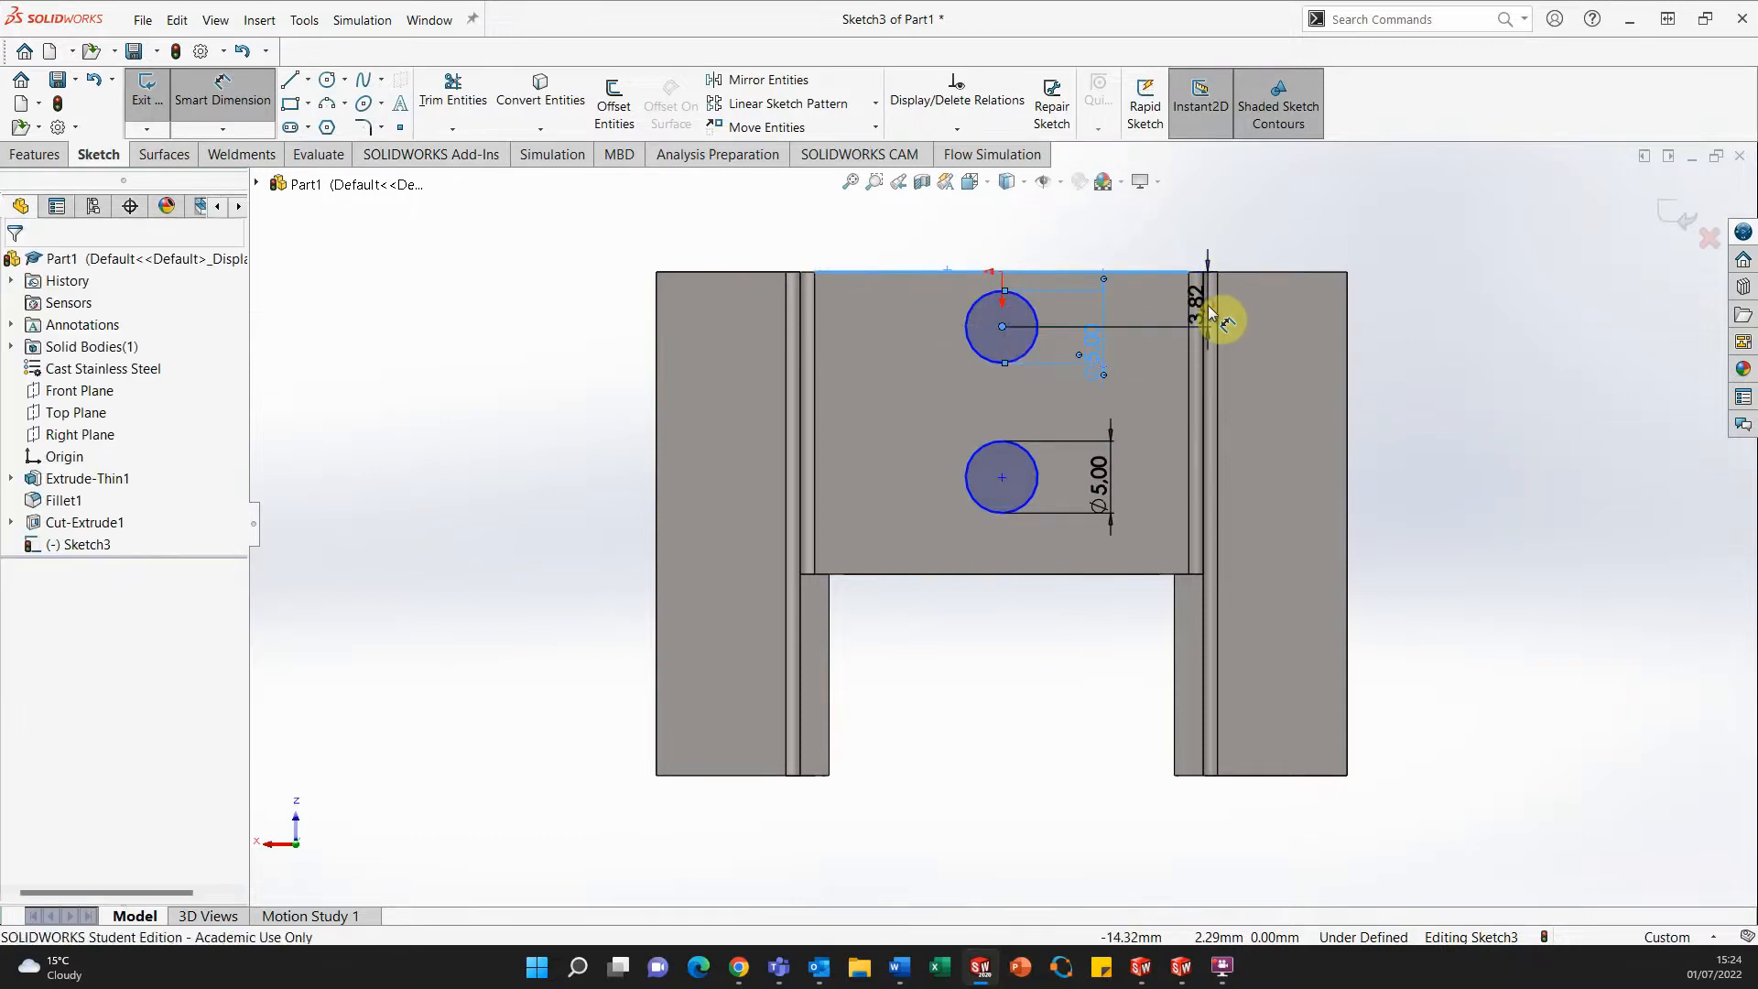
{"action": "type", "text": "8"}
{"action": "key", "text": "Return"}
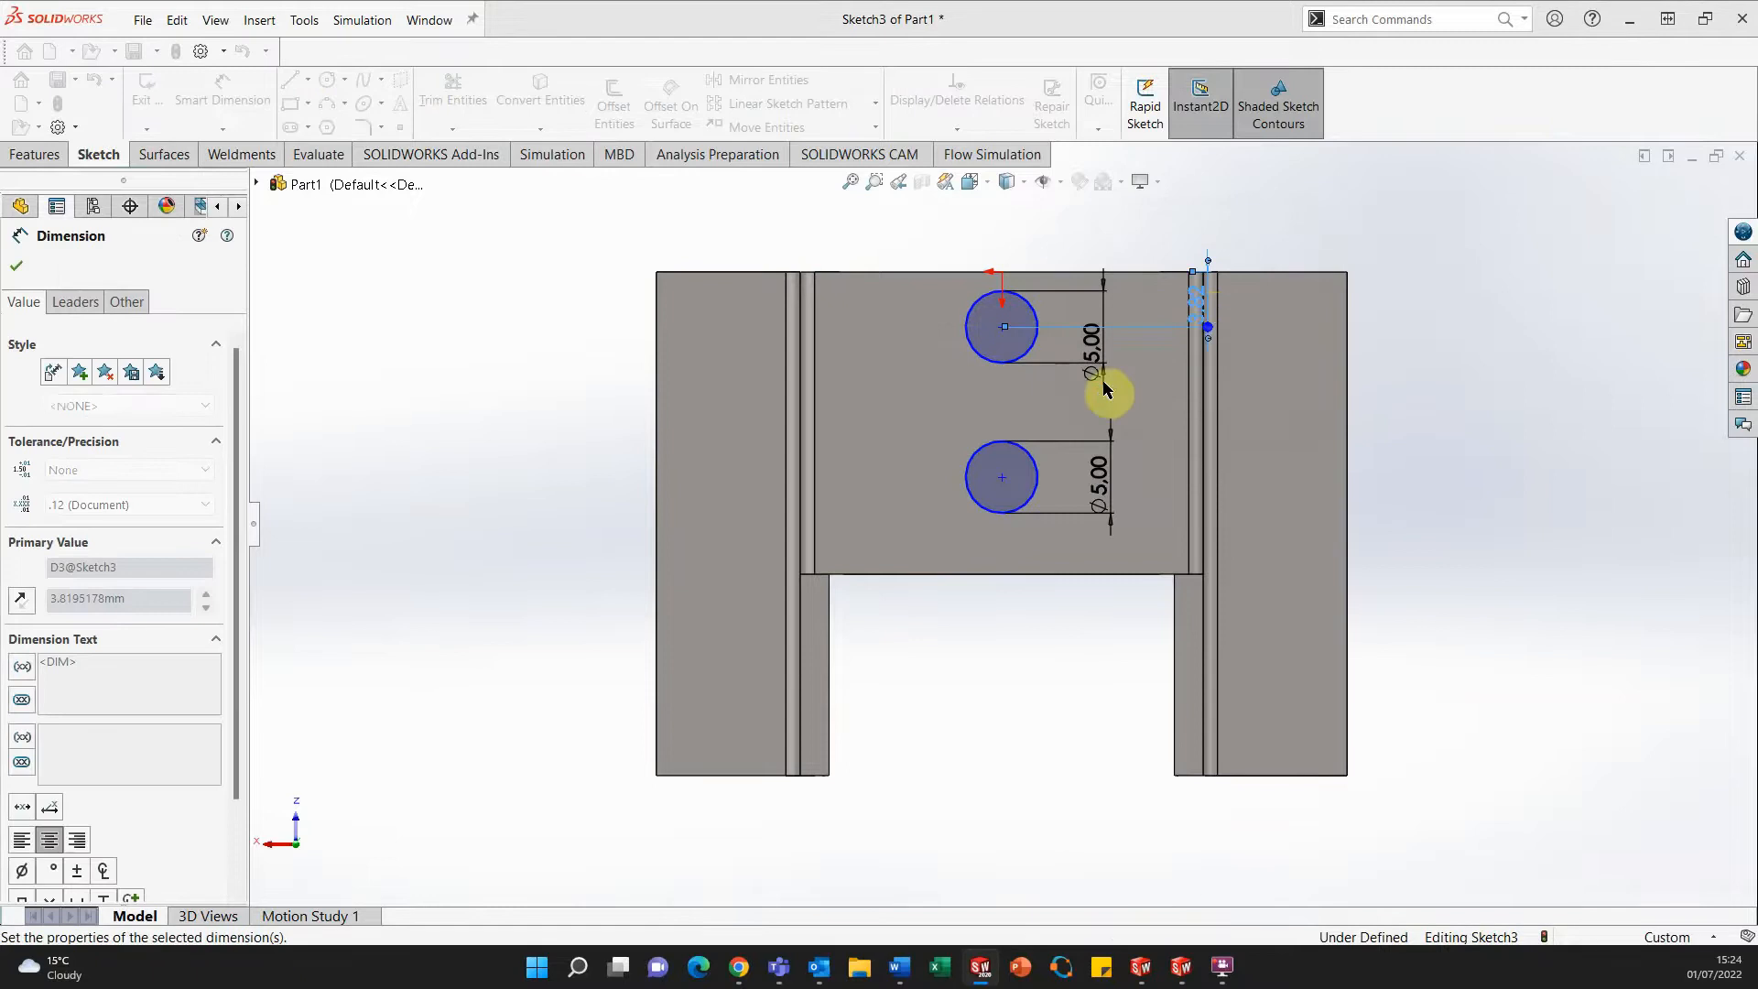
{"action": "left_click", "coordinate": [1003, 477]}
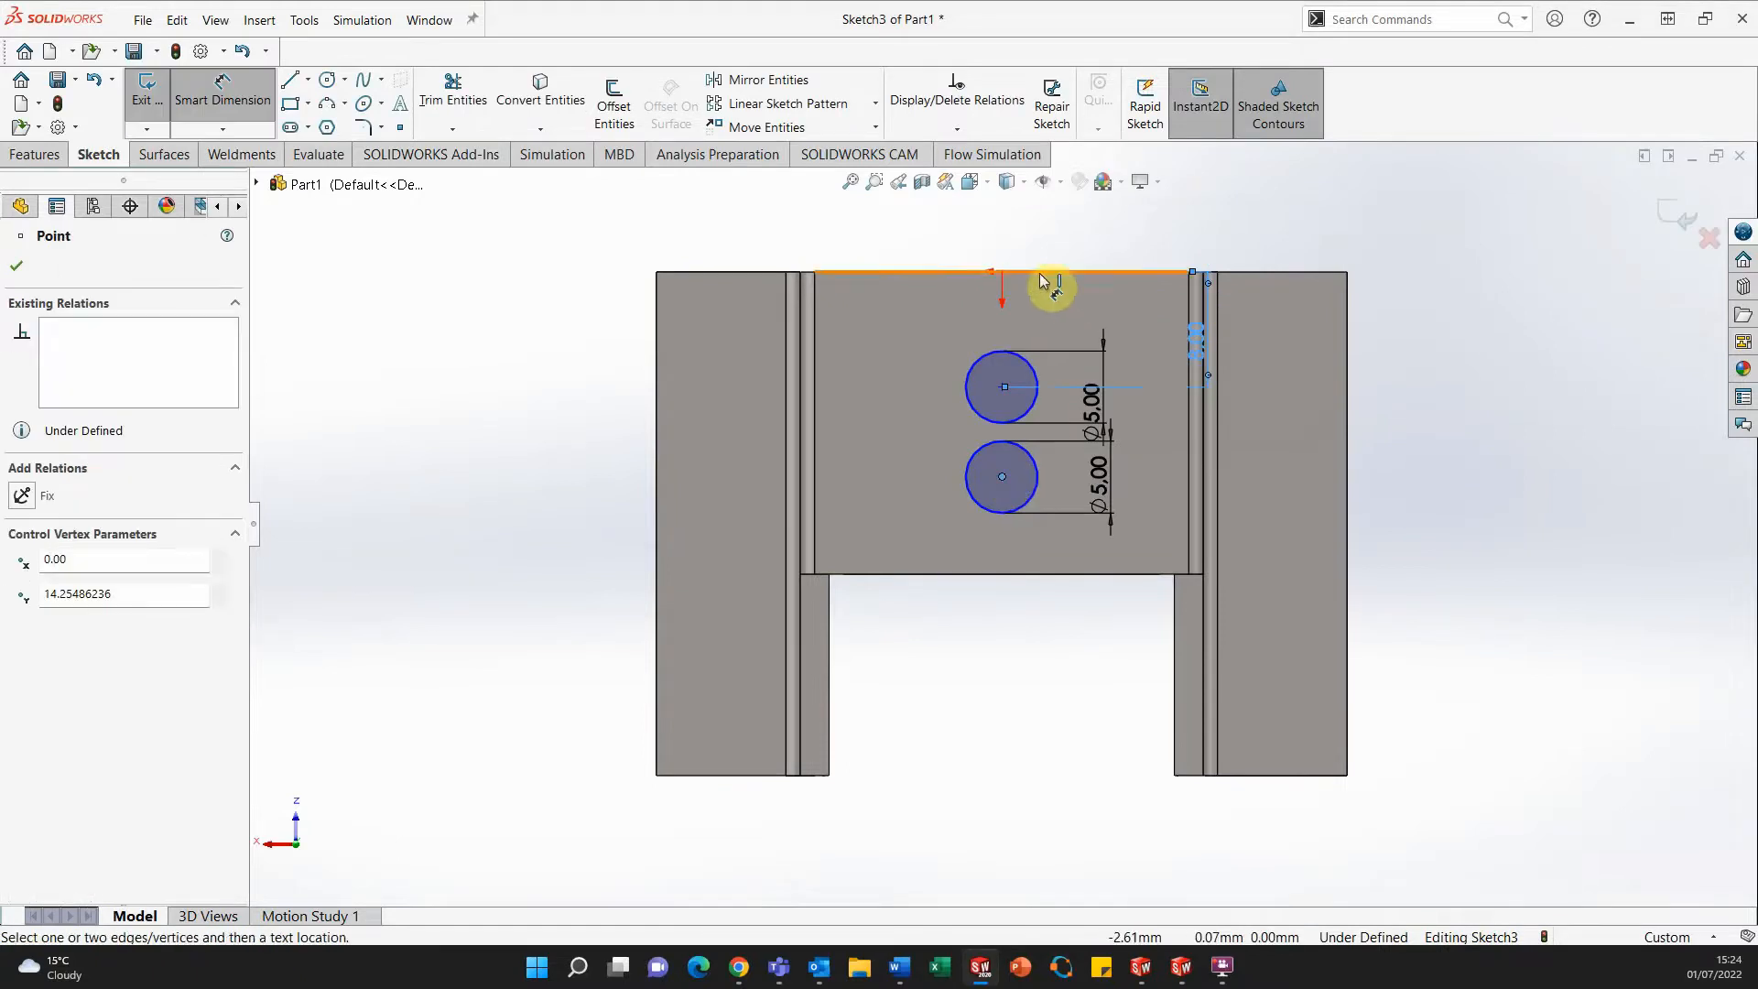
{"action": "left_click", "coordinate": [1050, 273]}
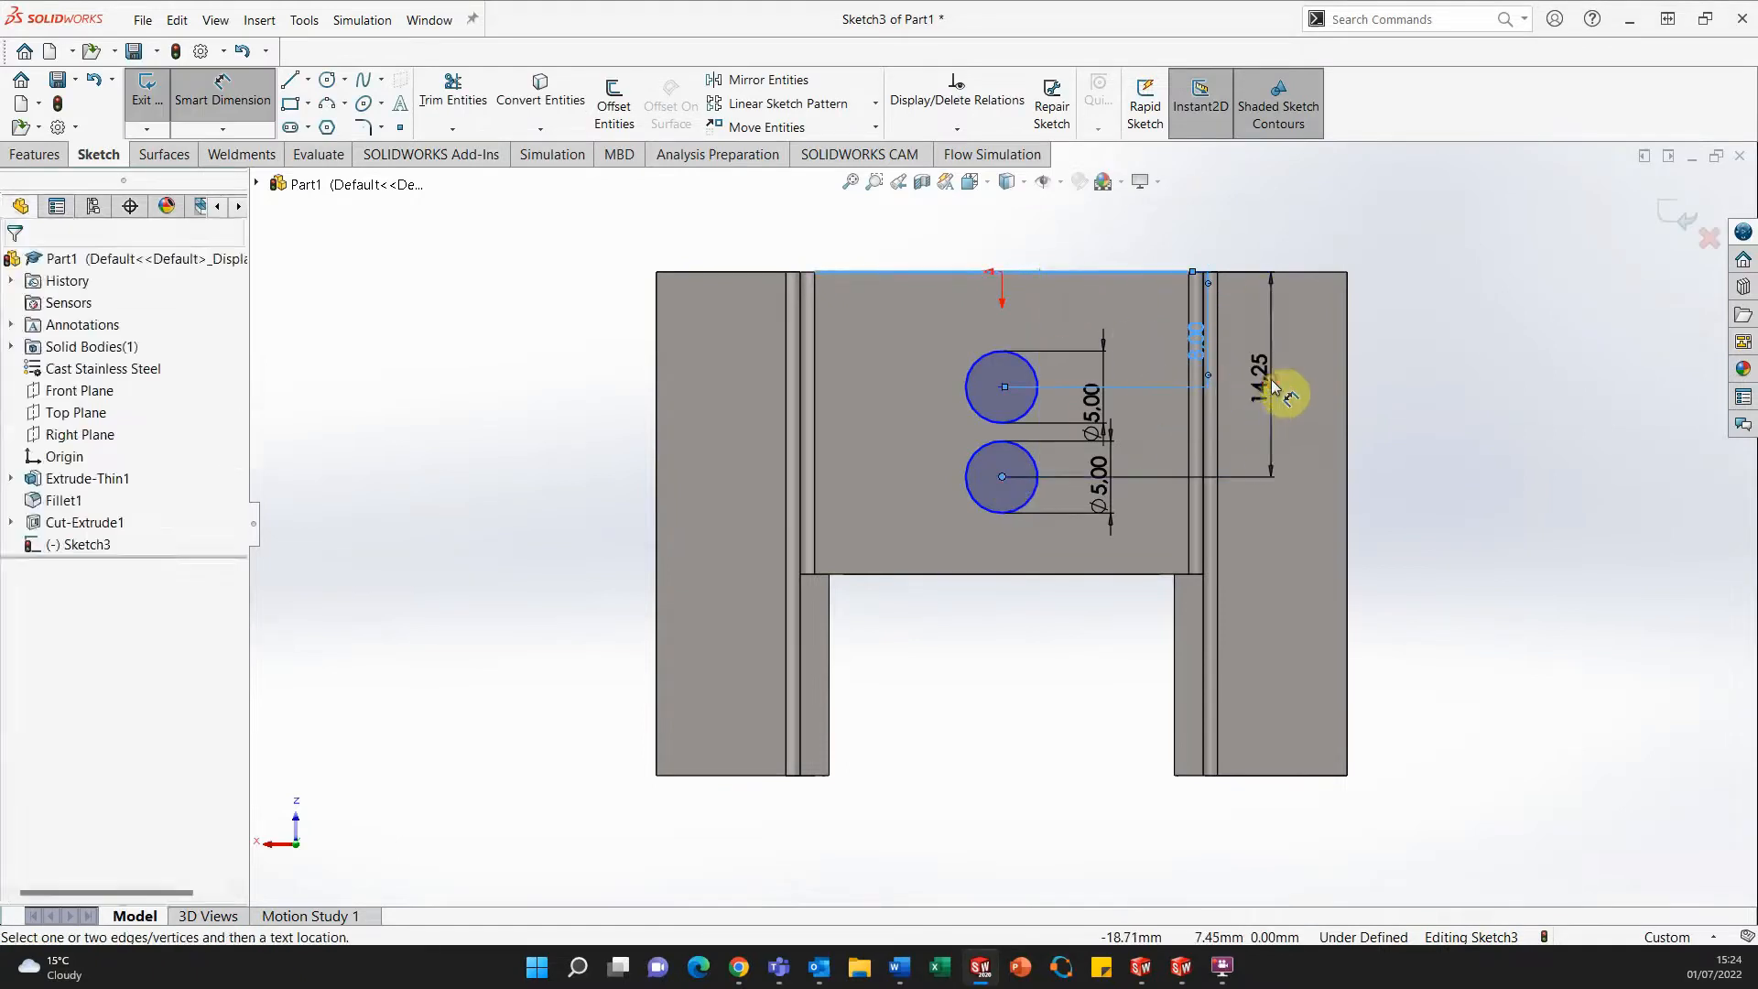
{"action": "left_click", "coordinate": [1270, 395]}
{"action": "type", "text": "16"}
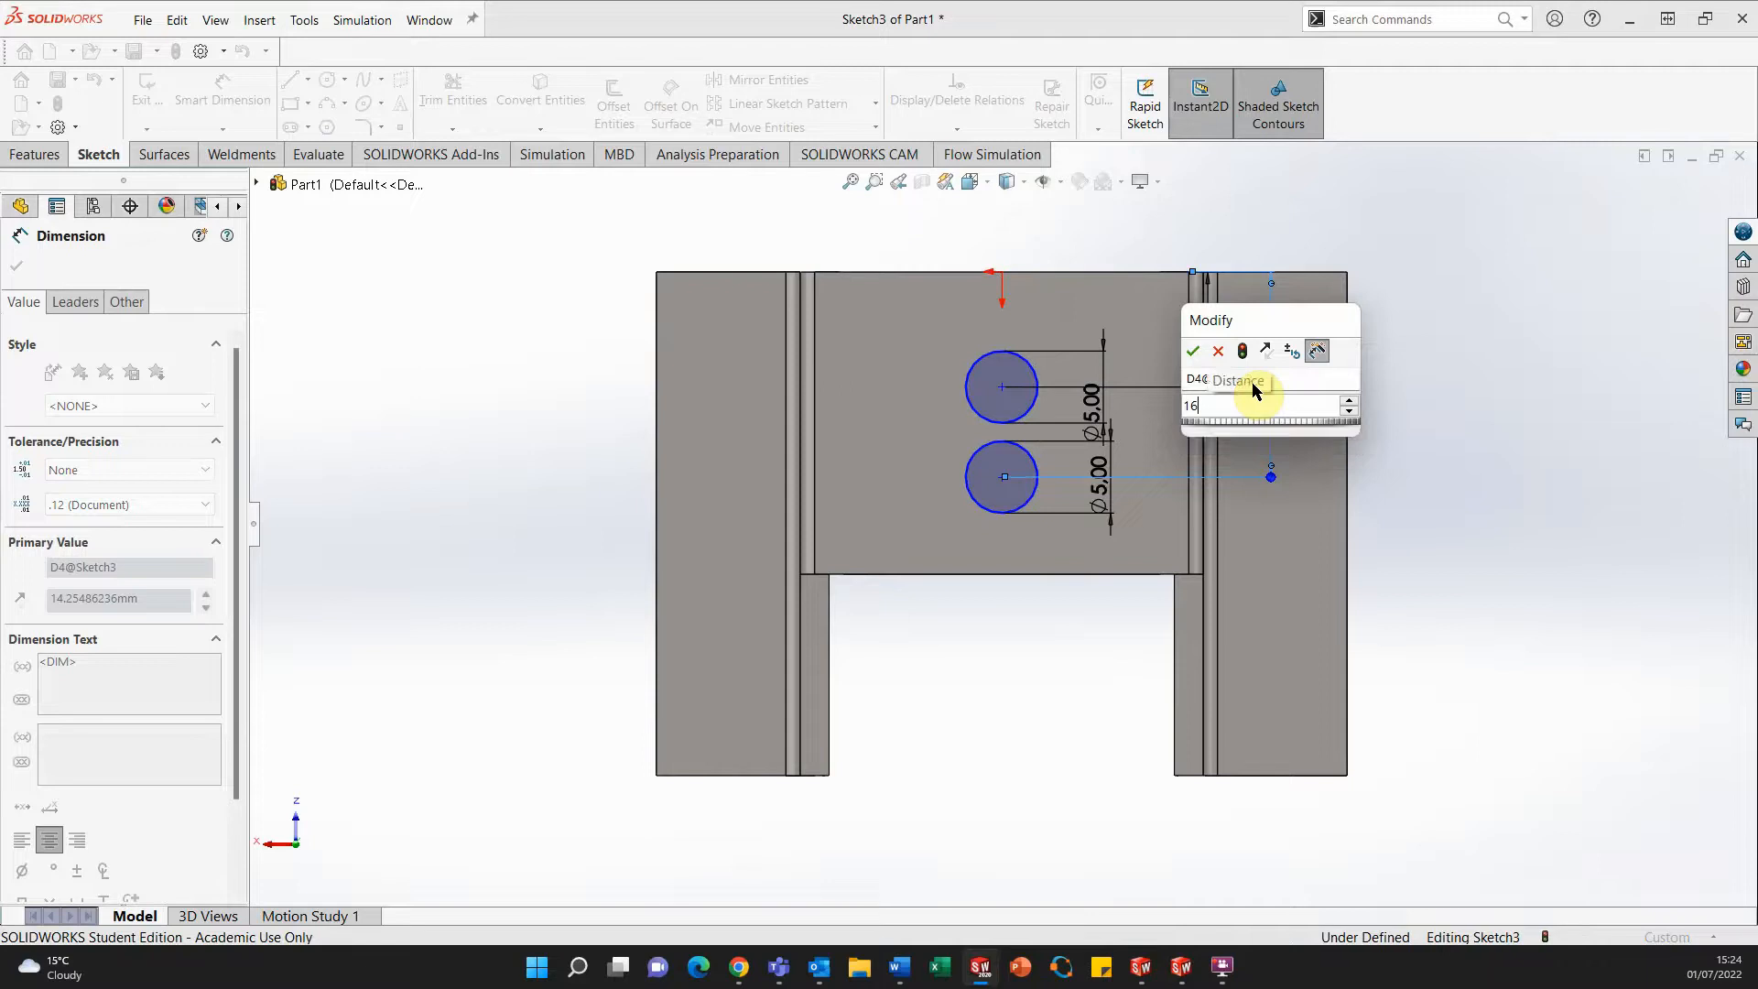
{"action": "key", "text": "Return"}
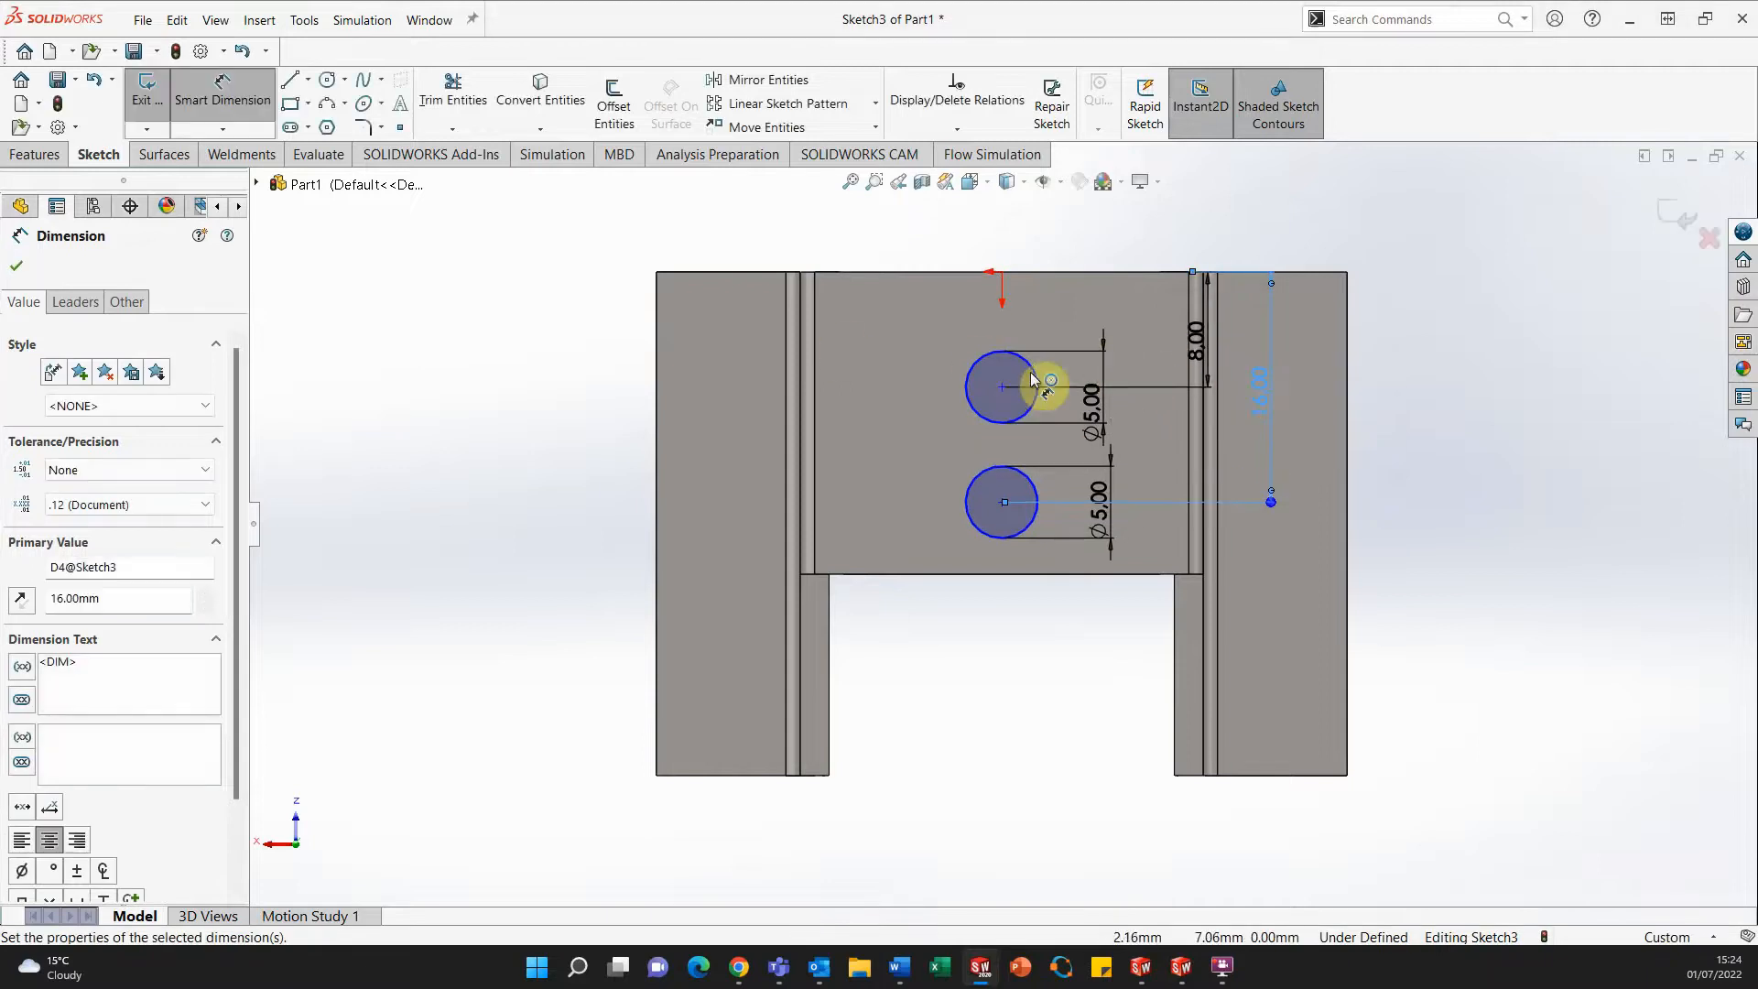
{"action": "key", "text": "Escape"}
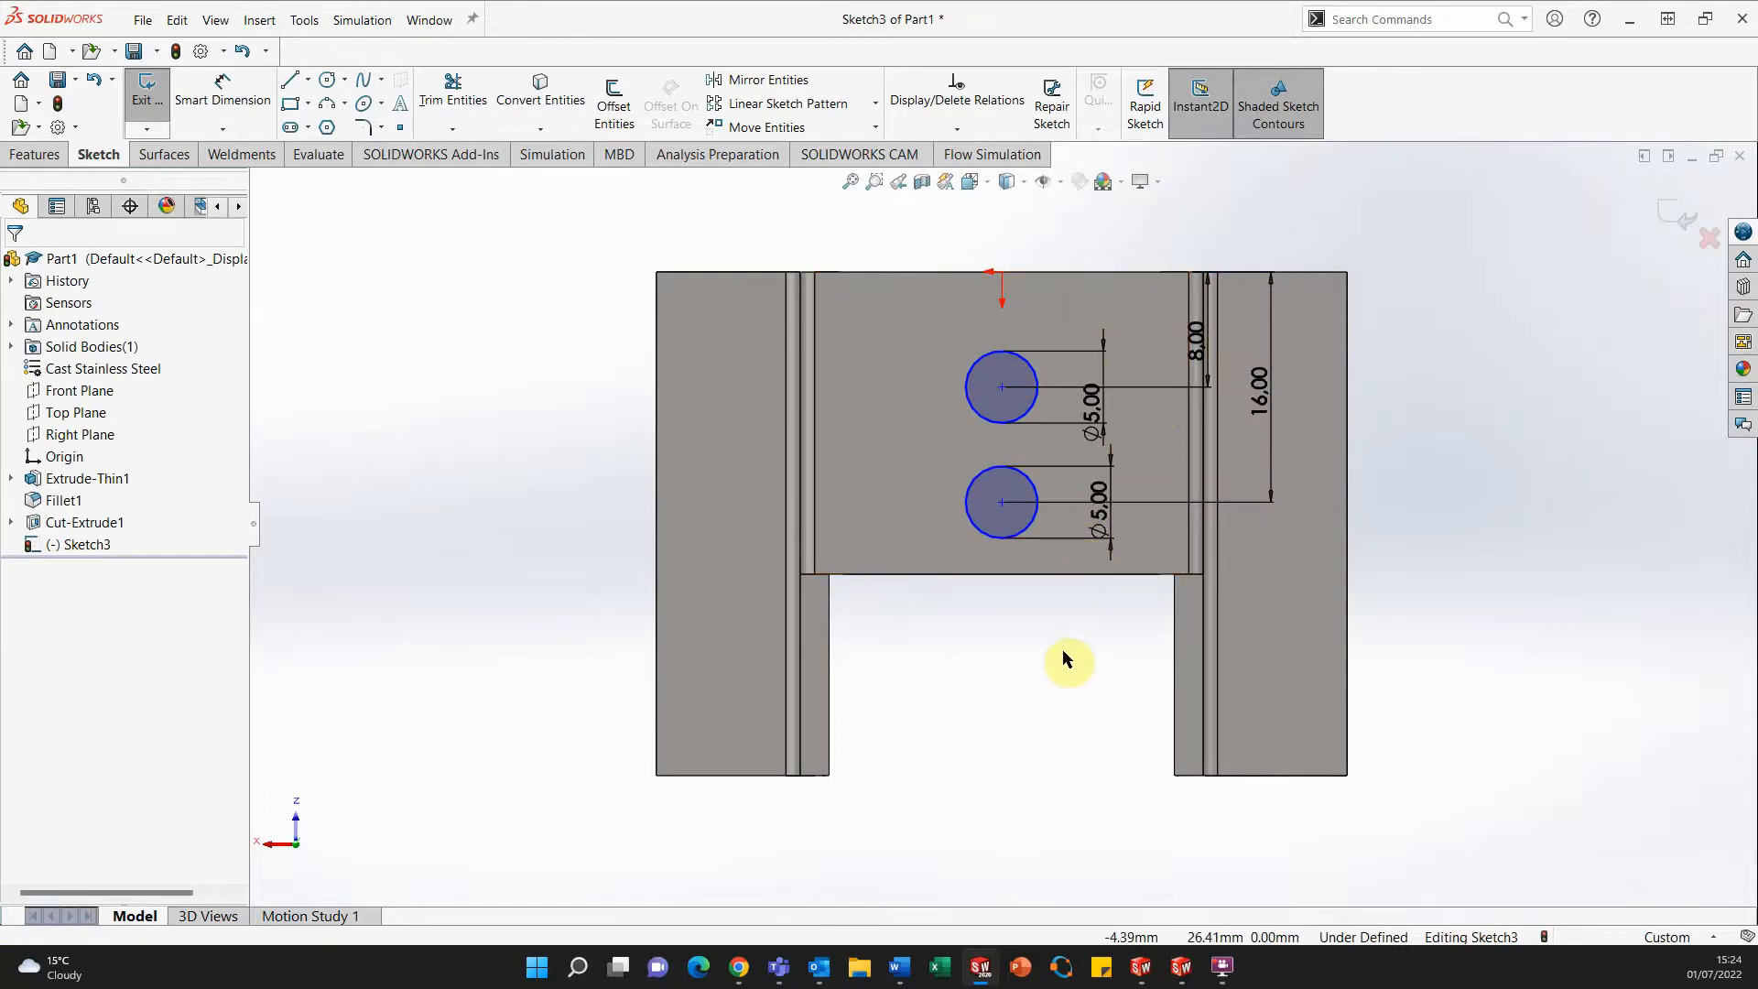
Add vertical relations between the two circle centres and between the origin and the nearer circle's centre.
{"action": "left_click", "coordinate": [1003, 506]}
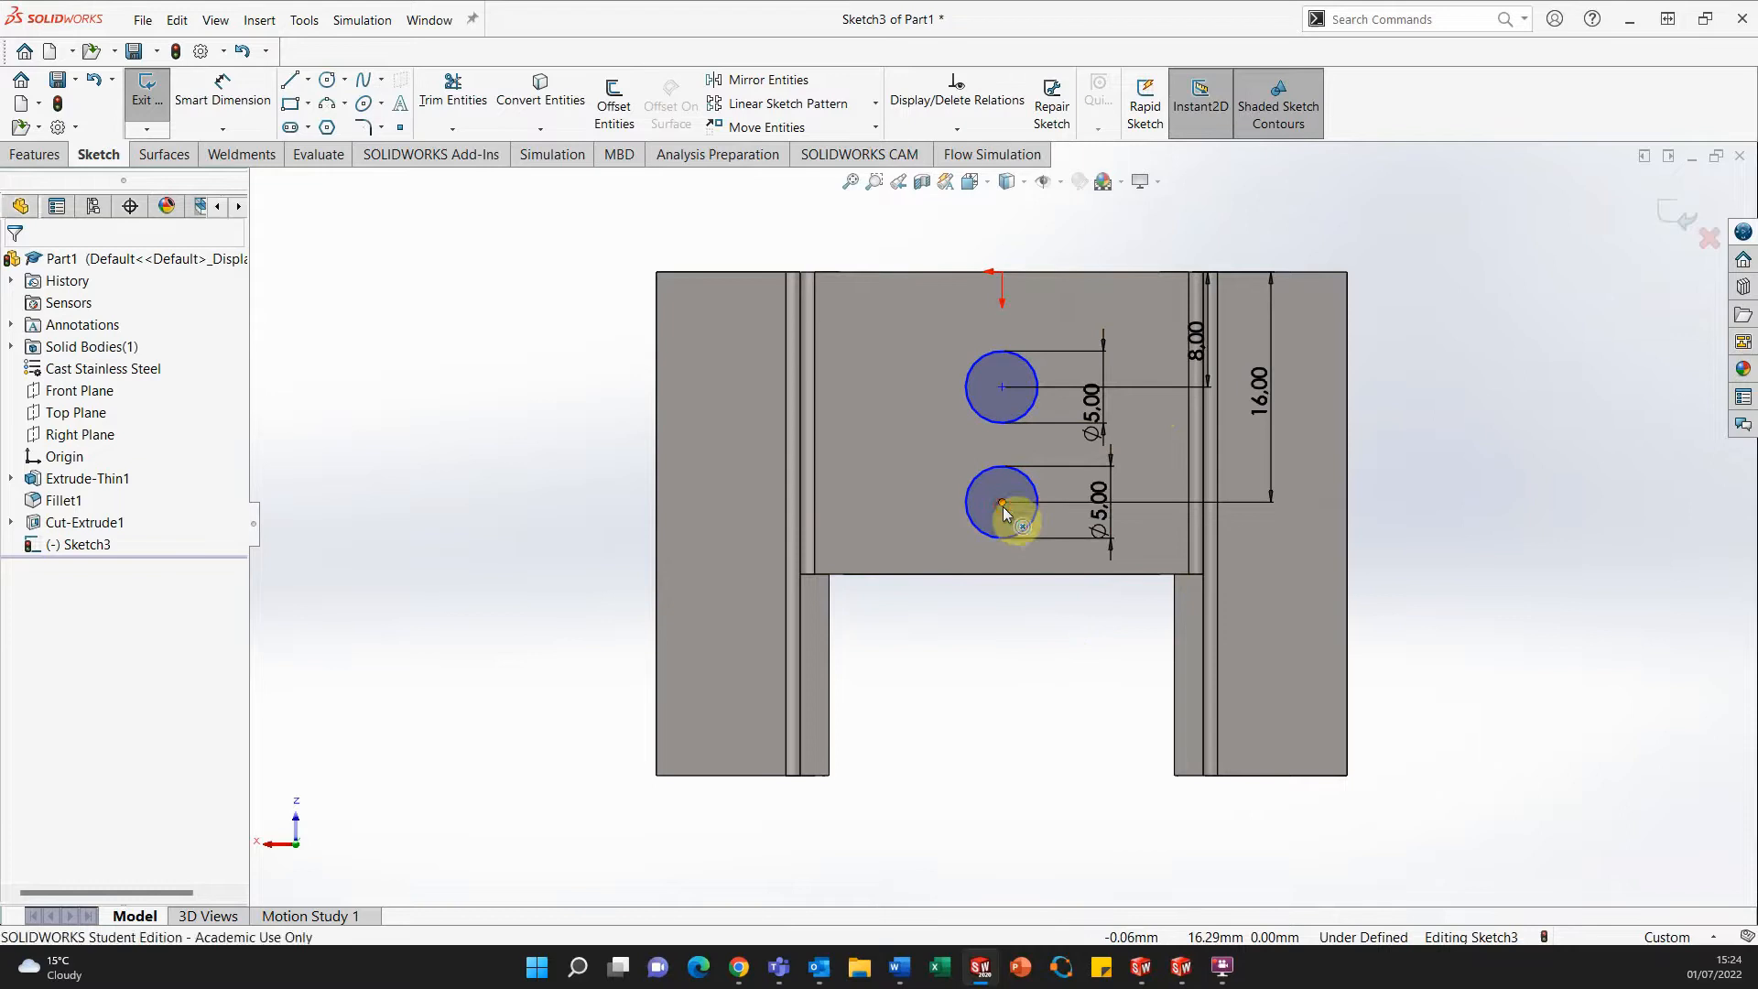
{"action": "left_click", "coordinate": [1002, 394], "text": "ctrl"}
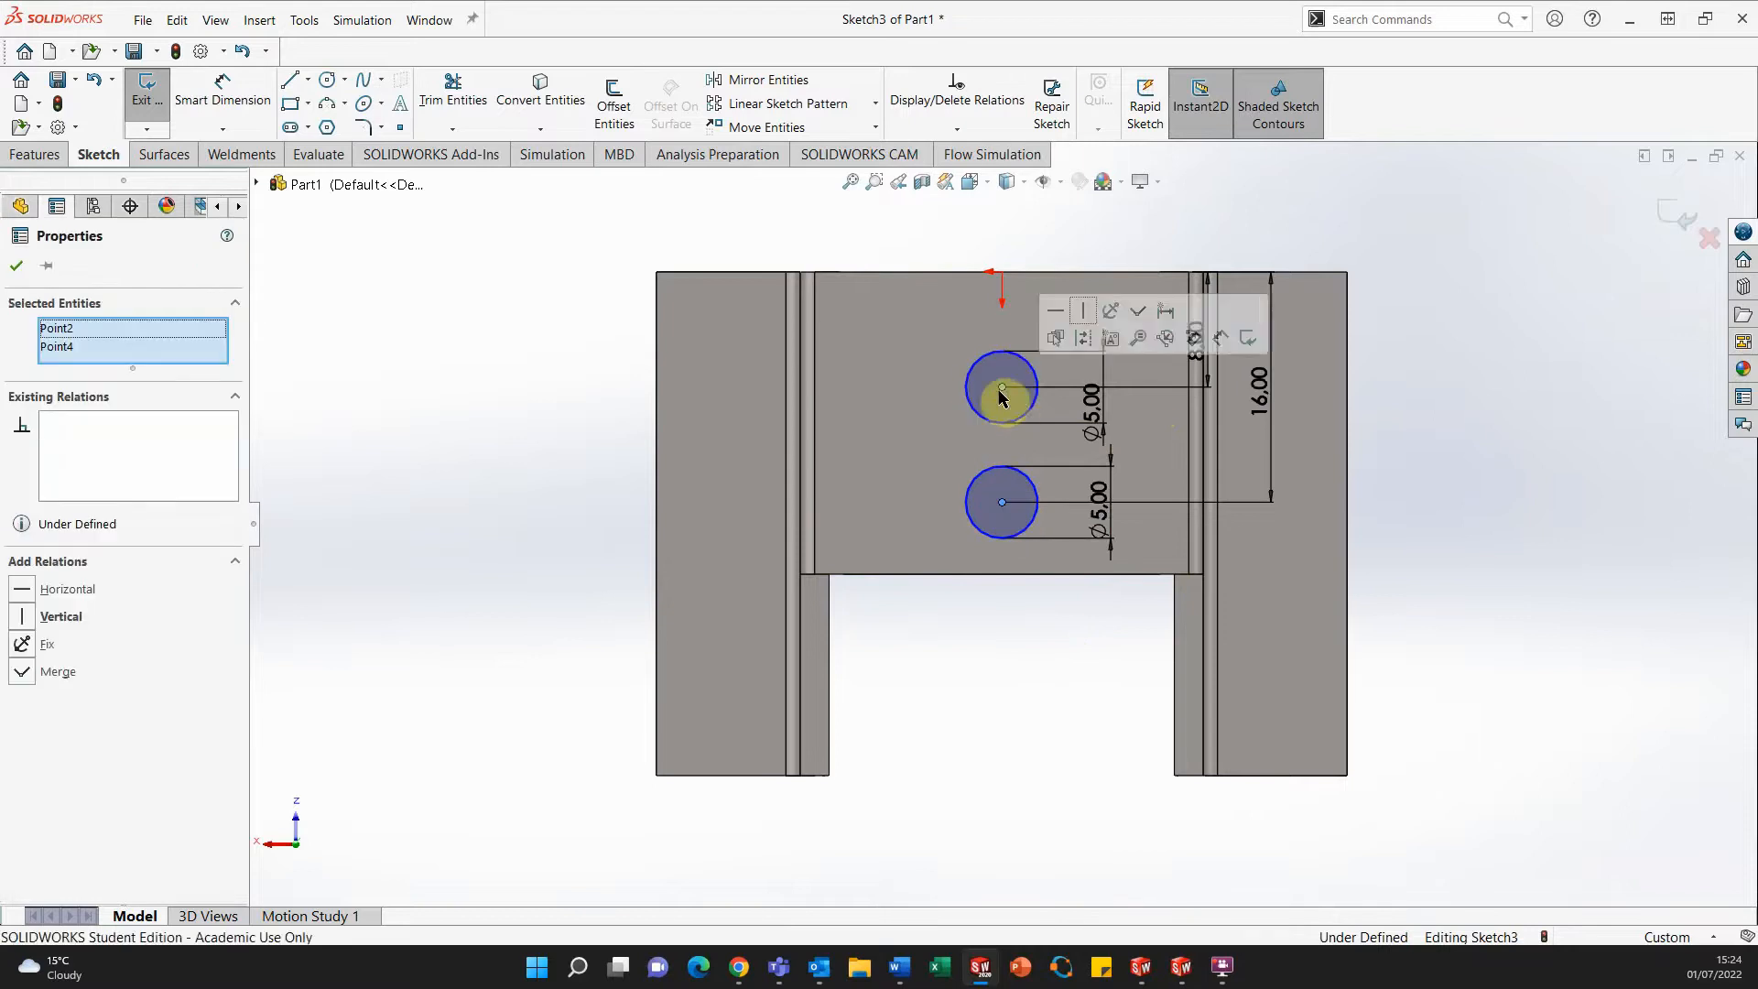
{"action": "left_click", "coordinate": [20, 266]}
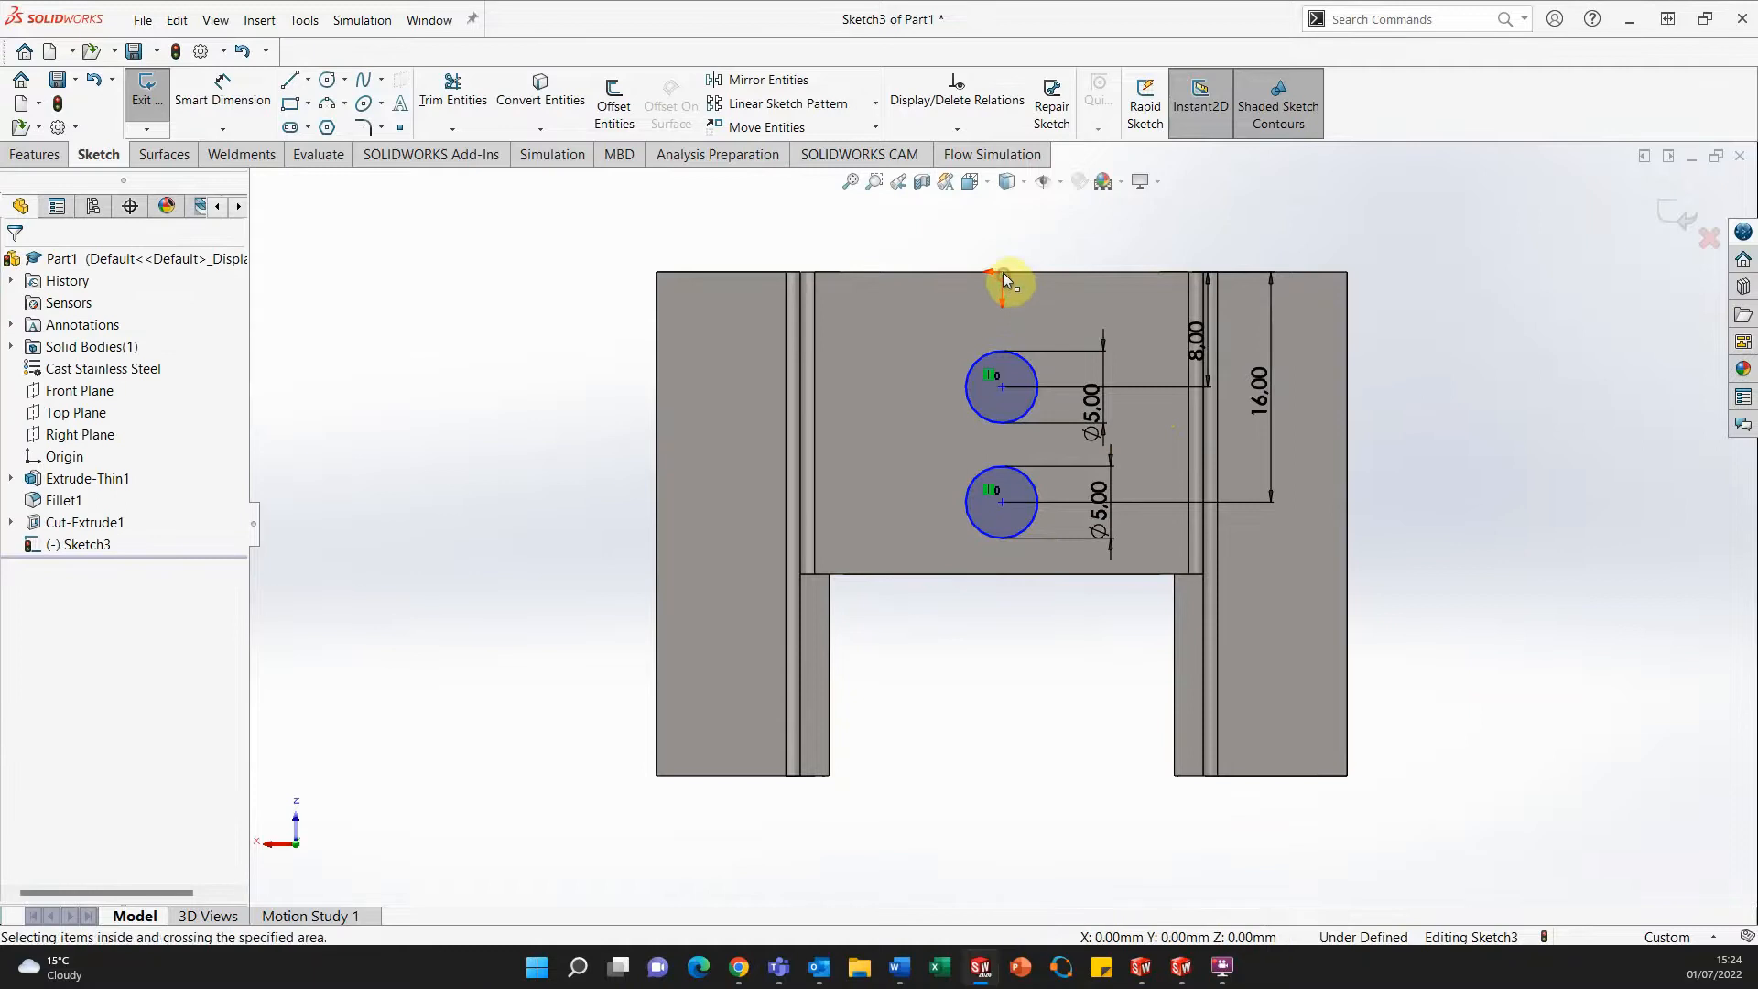
{"action": "left_click", "coordinate": [1002, 387]}
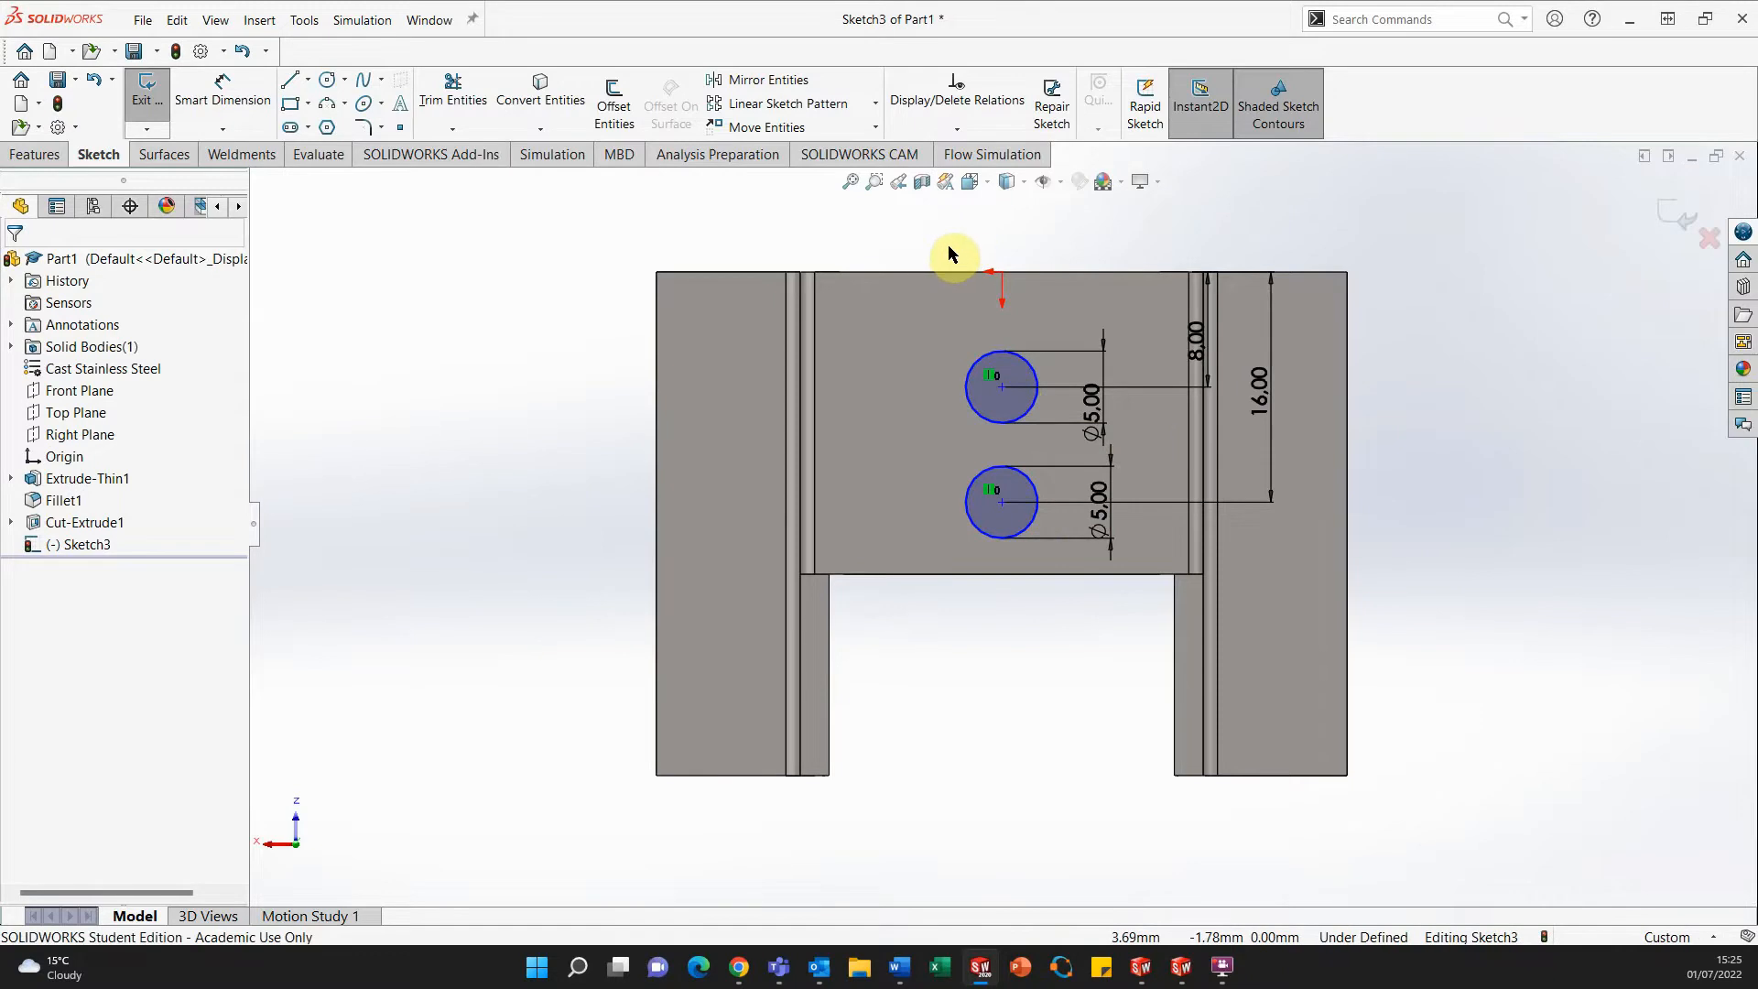
{"action": "left_click", "coordinate": [1001, 271]}
{"action": "left_click", "coordinate": [1003, 385]}
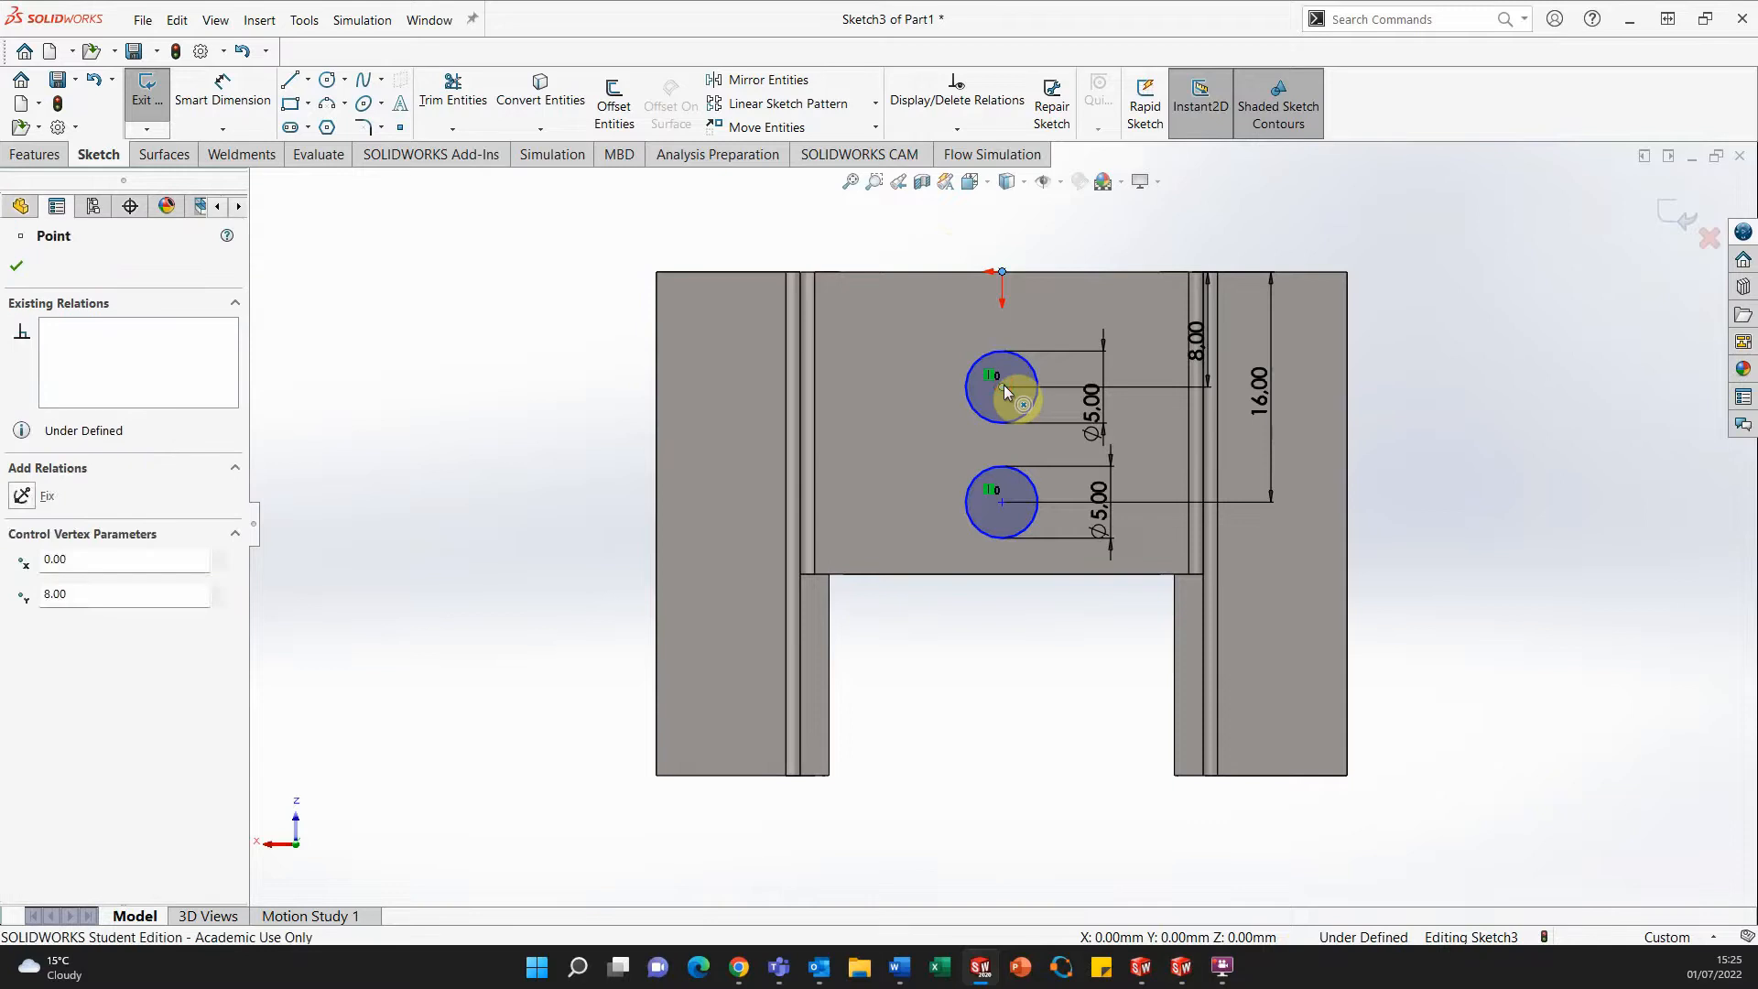
{"action": "left_click", "coordinate": [41, 615]}
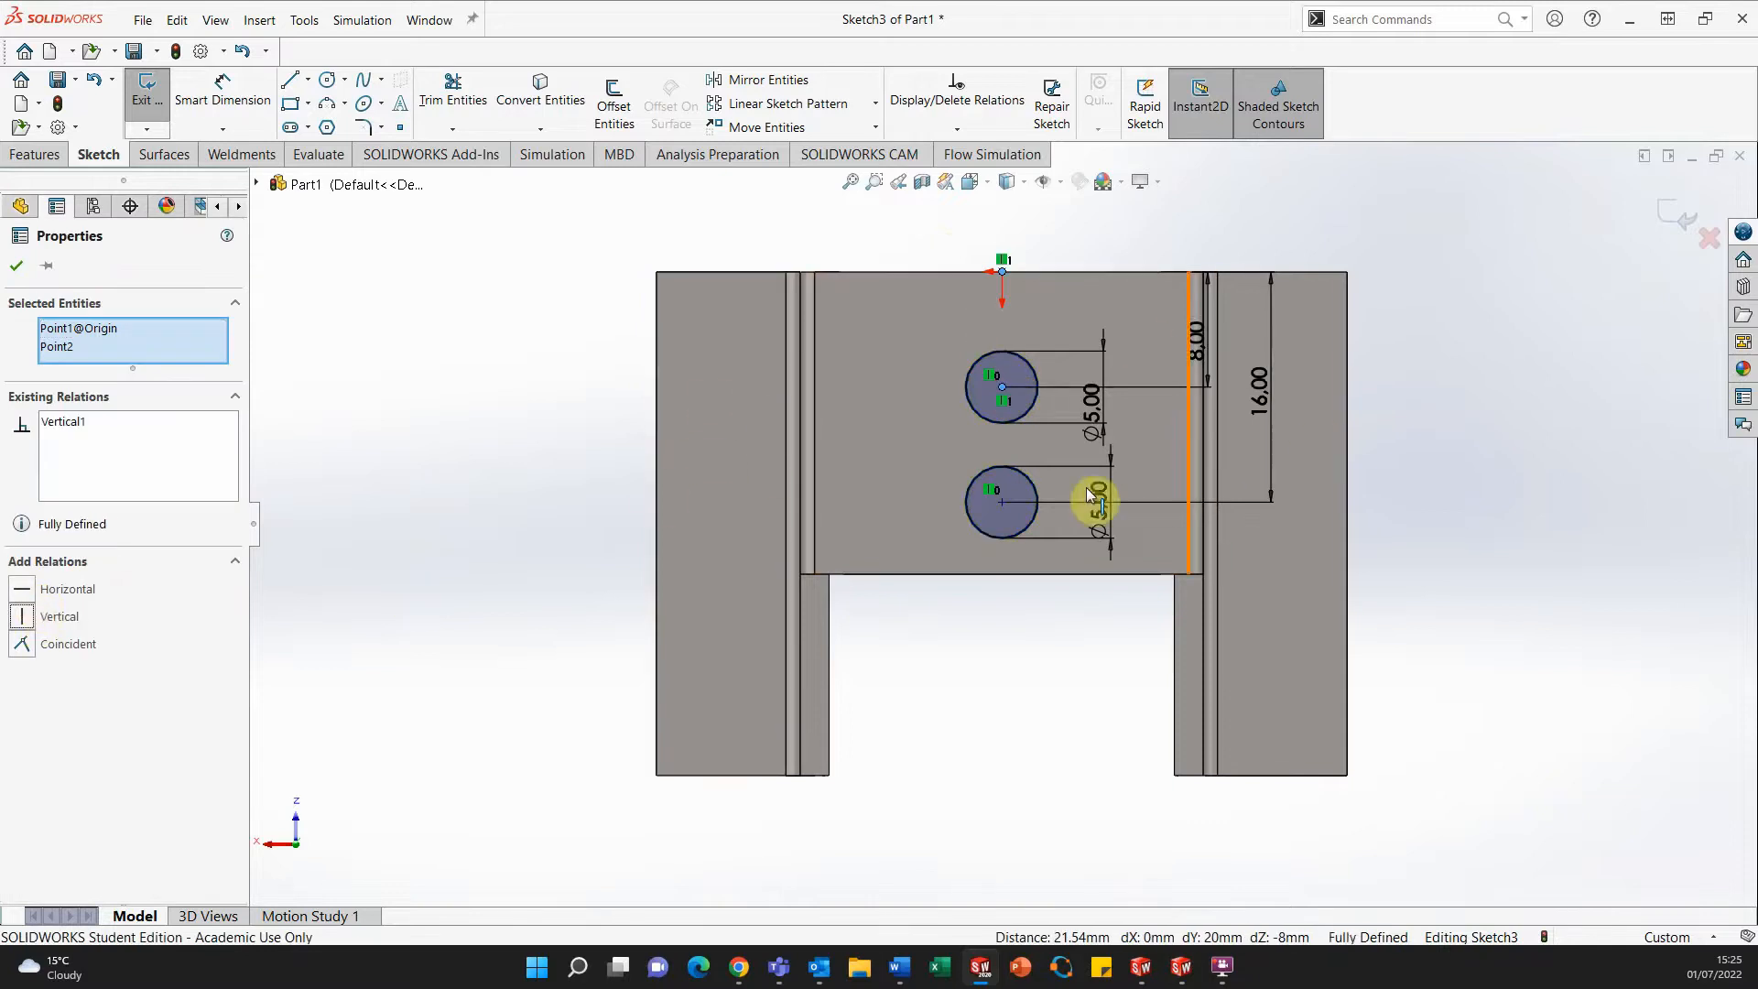
{"action": "left_click", "coordinate": [18, 268]}
Cut the two 5 mm circles through all of the bracket with an Extruded Cut.
{"action": "left_click", "coordinate": [37, 156]}
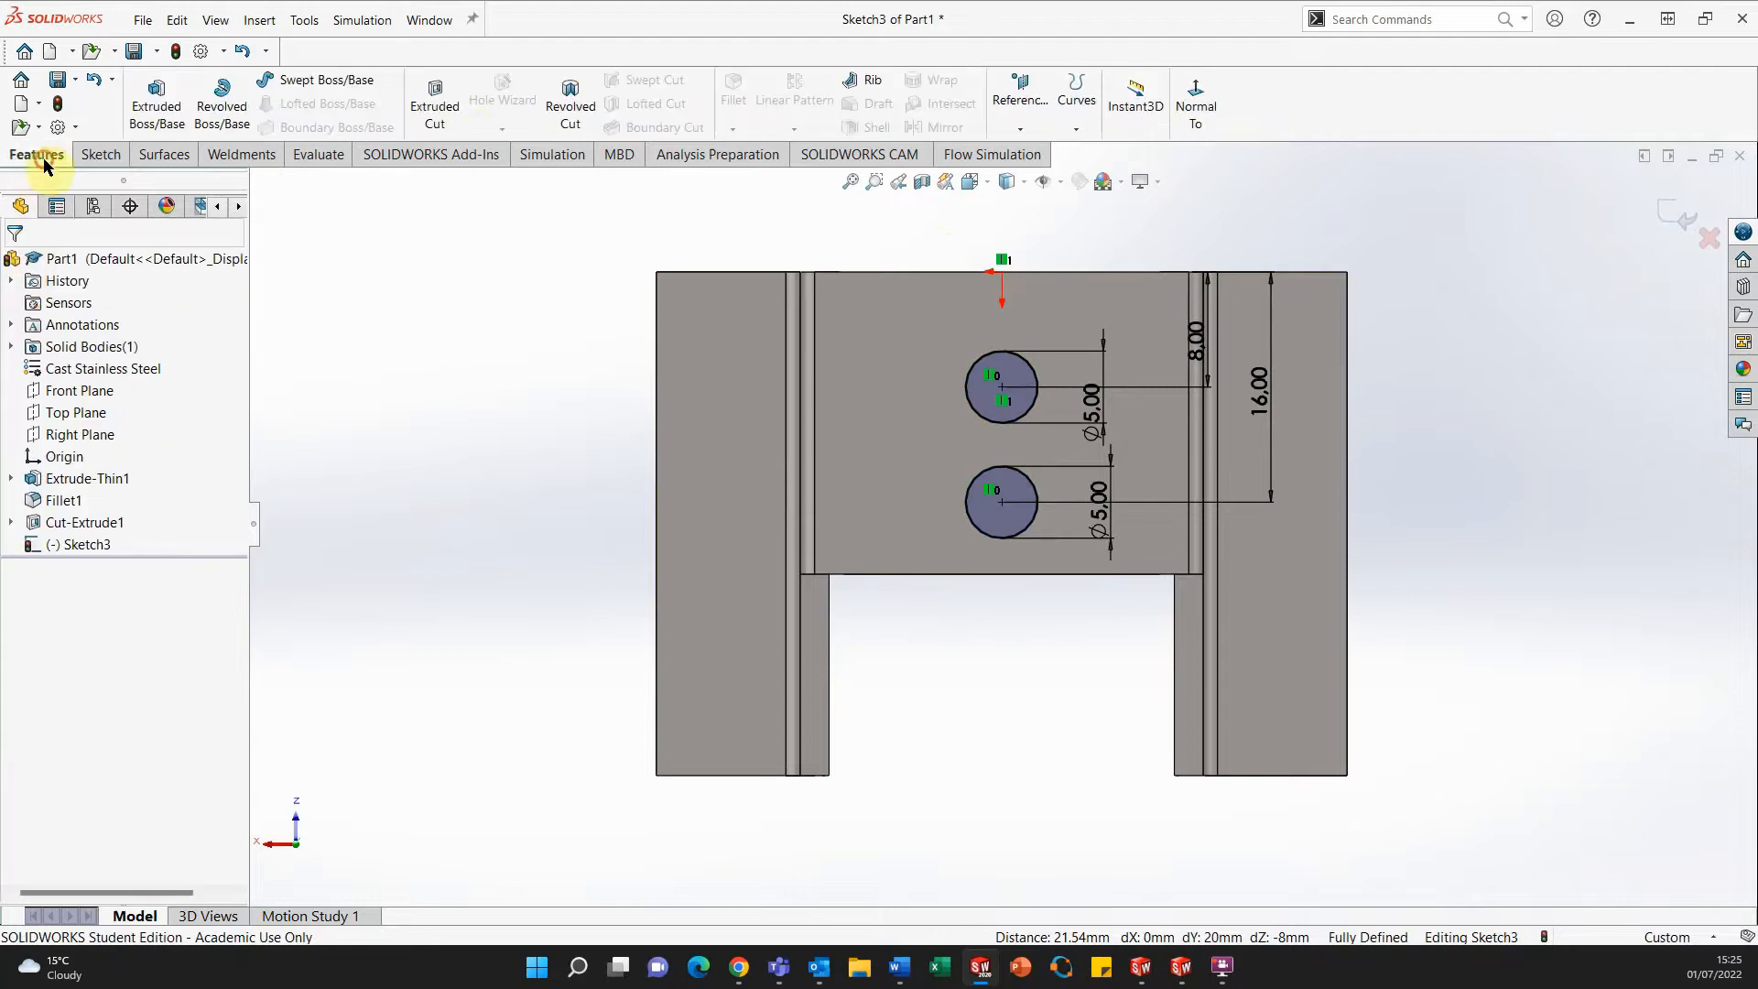
{"action": "left_click", "coordinate": [443, 110]}
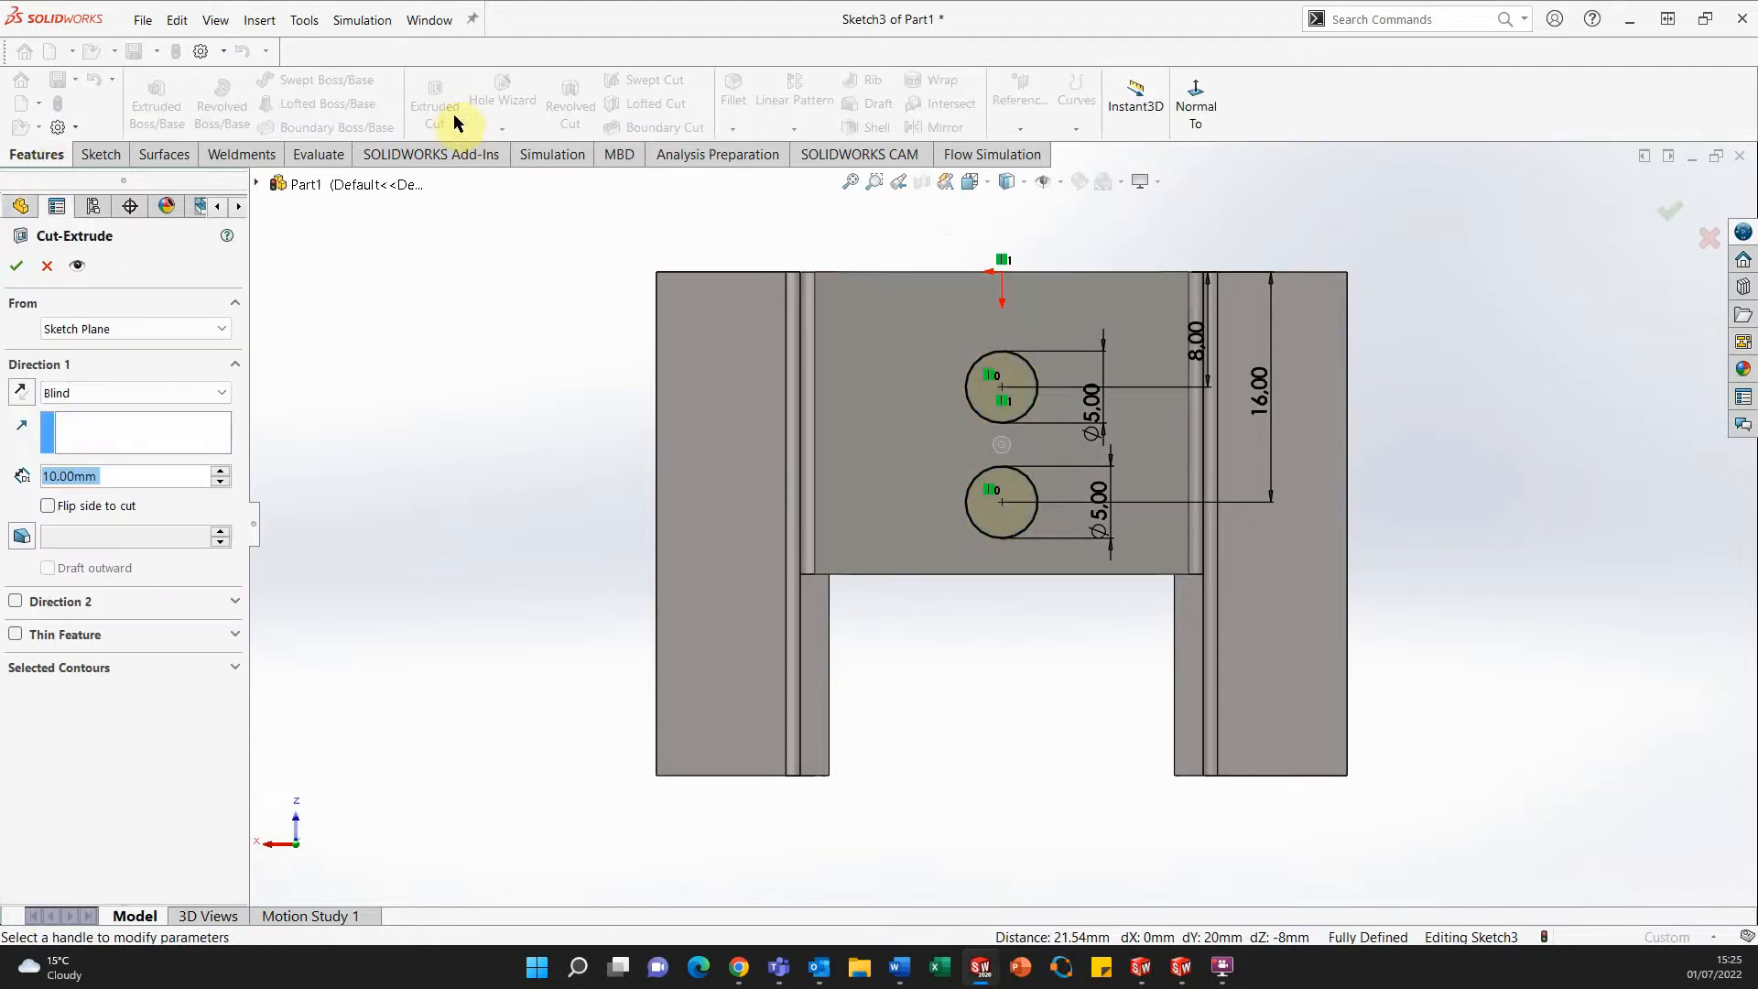
{"action": "left_click", "coordinate": [81, 394]}
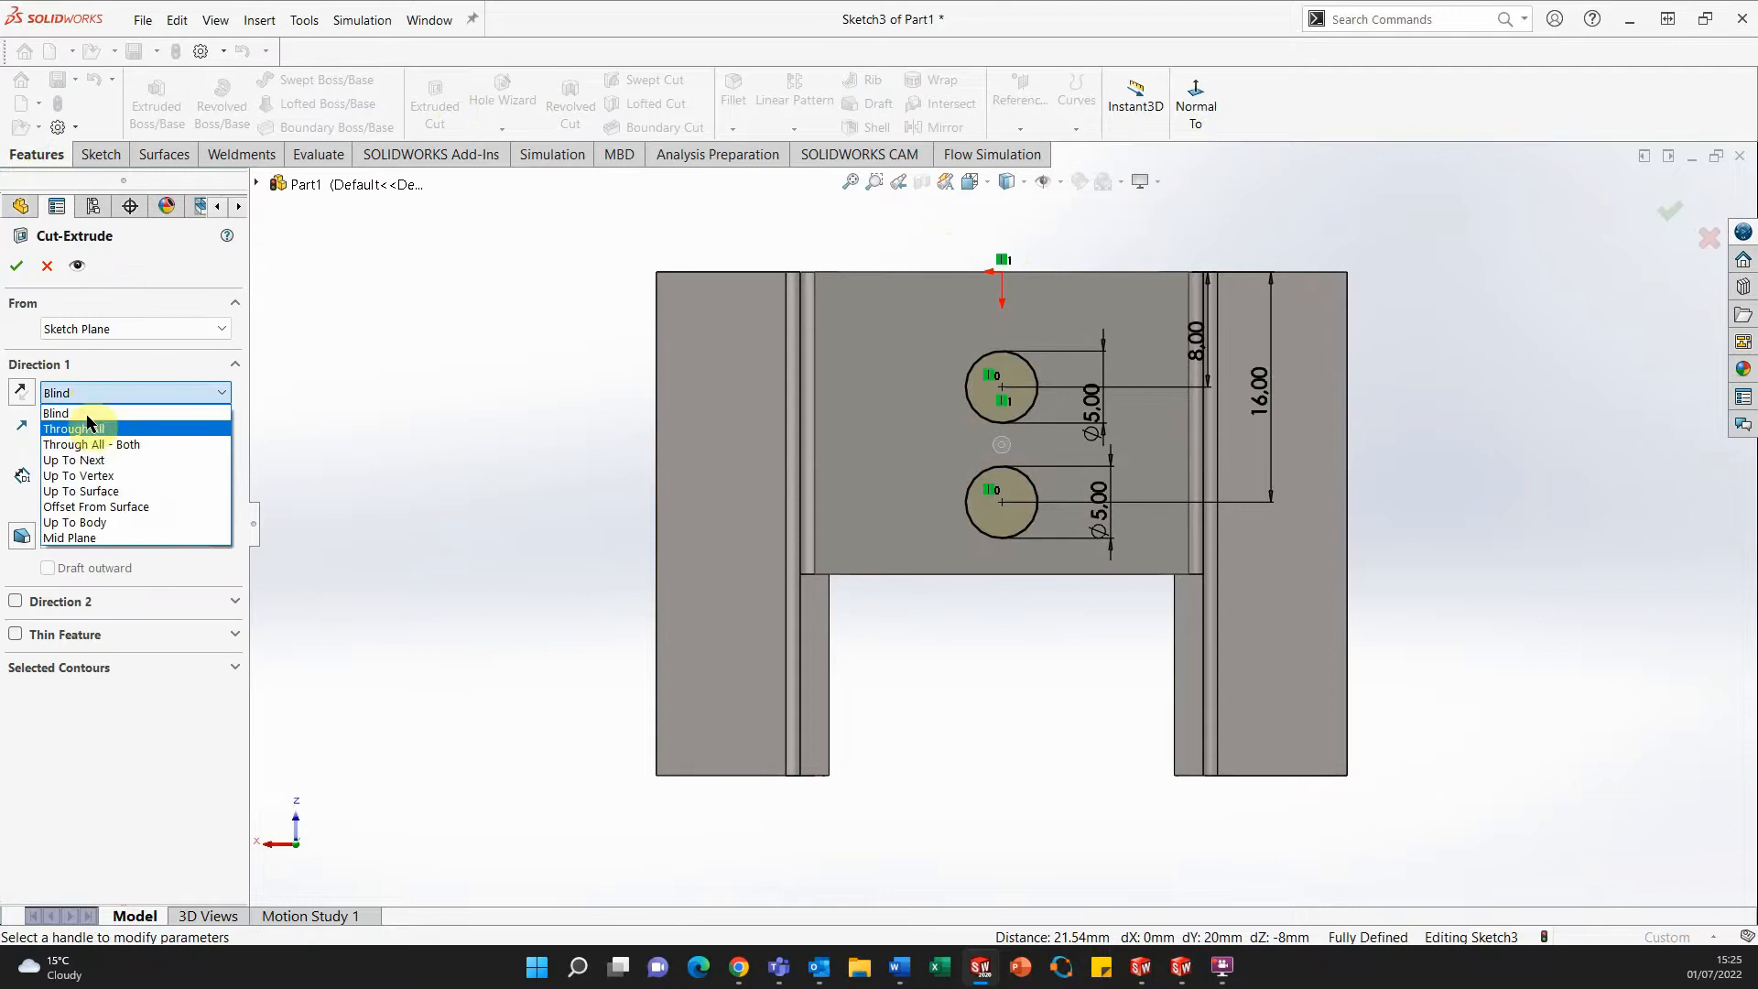
{"action": "left_click", "coordinate": [91, 423]}
{"action": "left_click", "coordinate": [17, 266]}
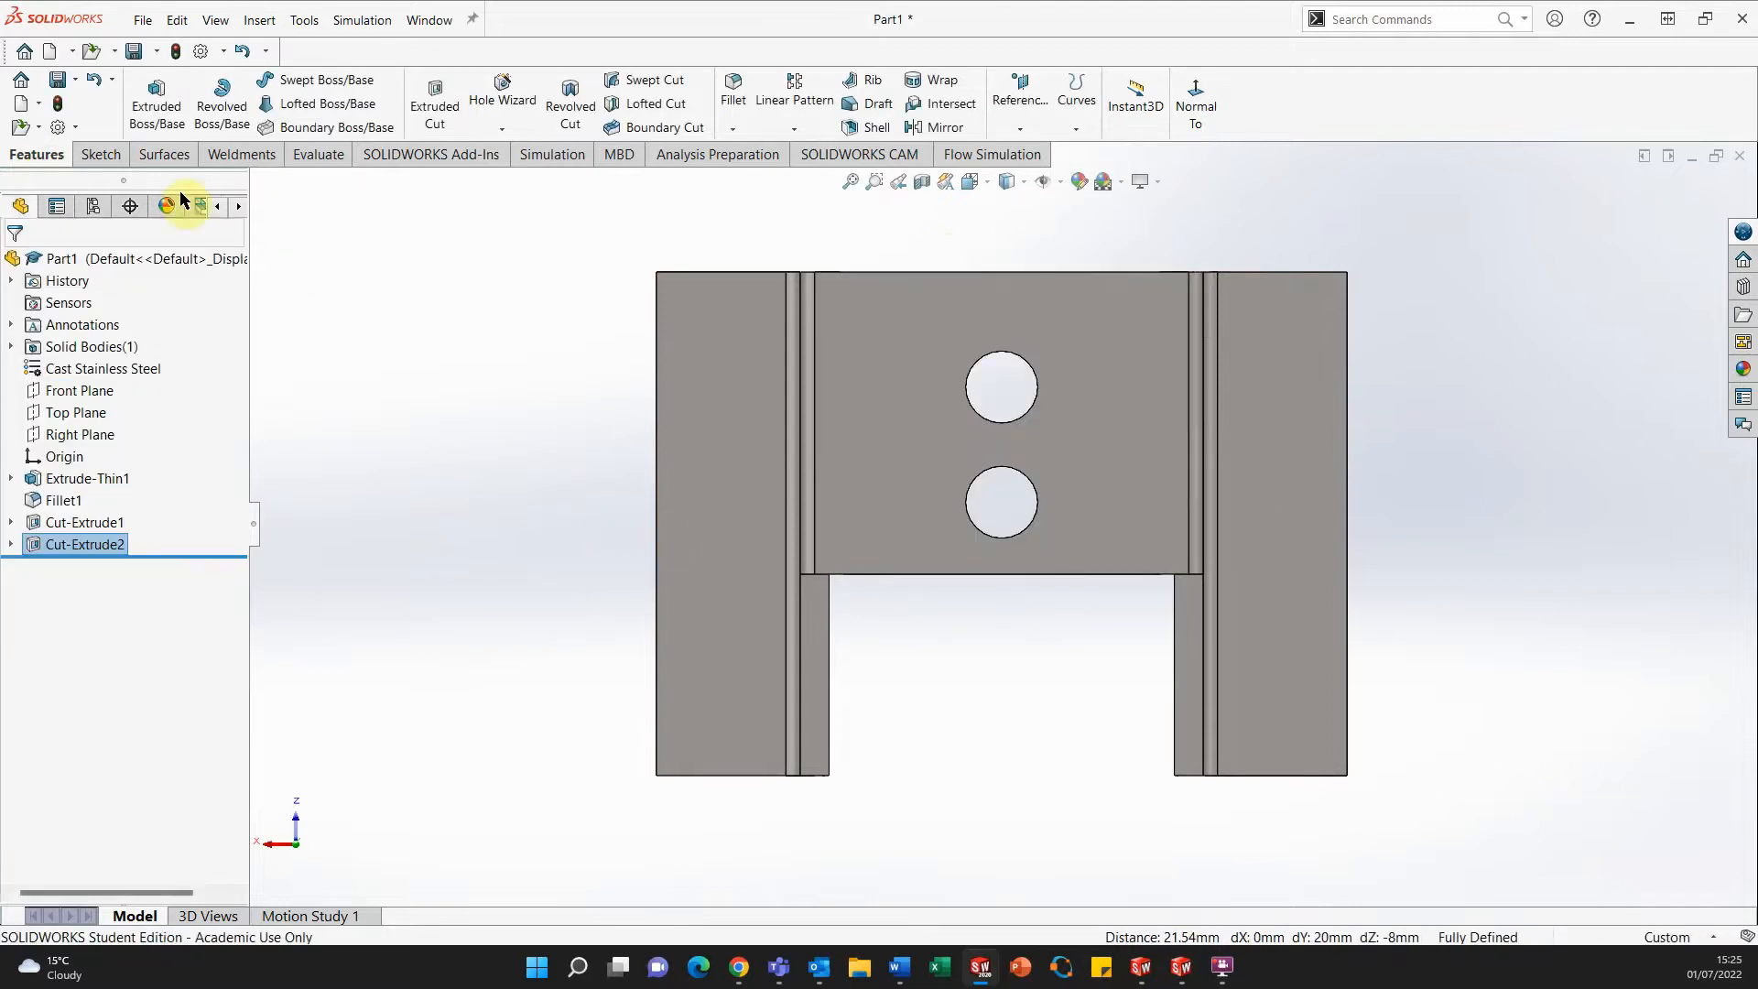
Start a sketch on a side flange's face and draw four circles, one near each end of both flanges, about 3.8 to 7.3 mm in diameter.
{"action": "left_click", "coordinate": [101, 156]}
{"action": "left_click", "coordinate": [166, 95]}
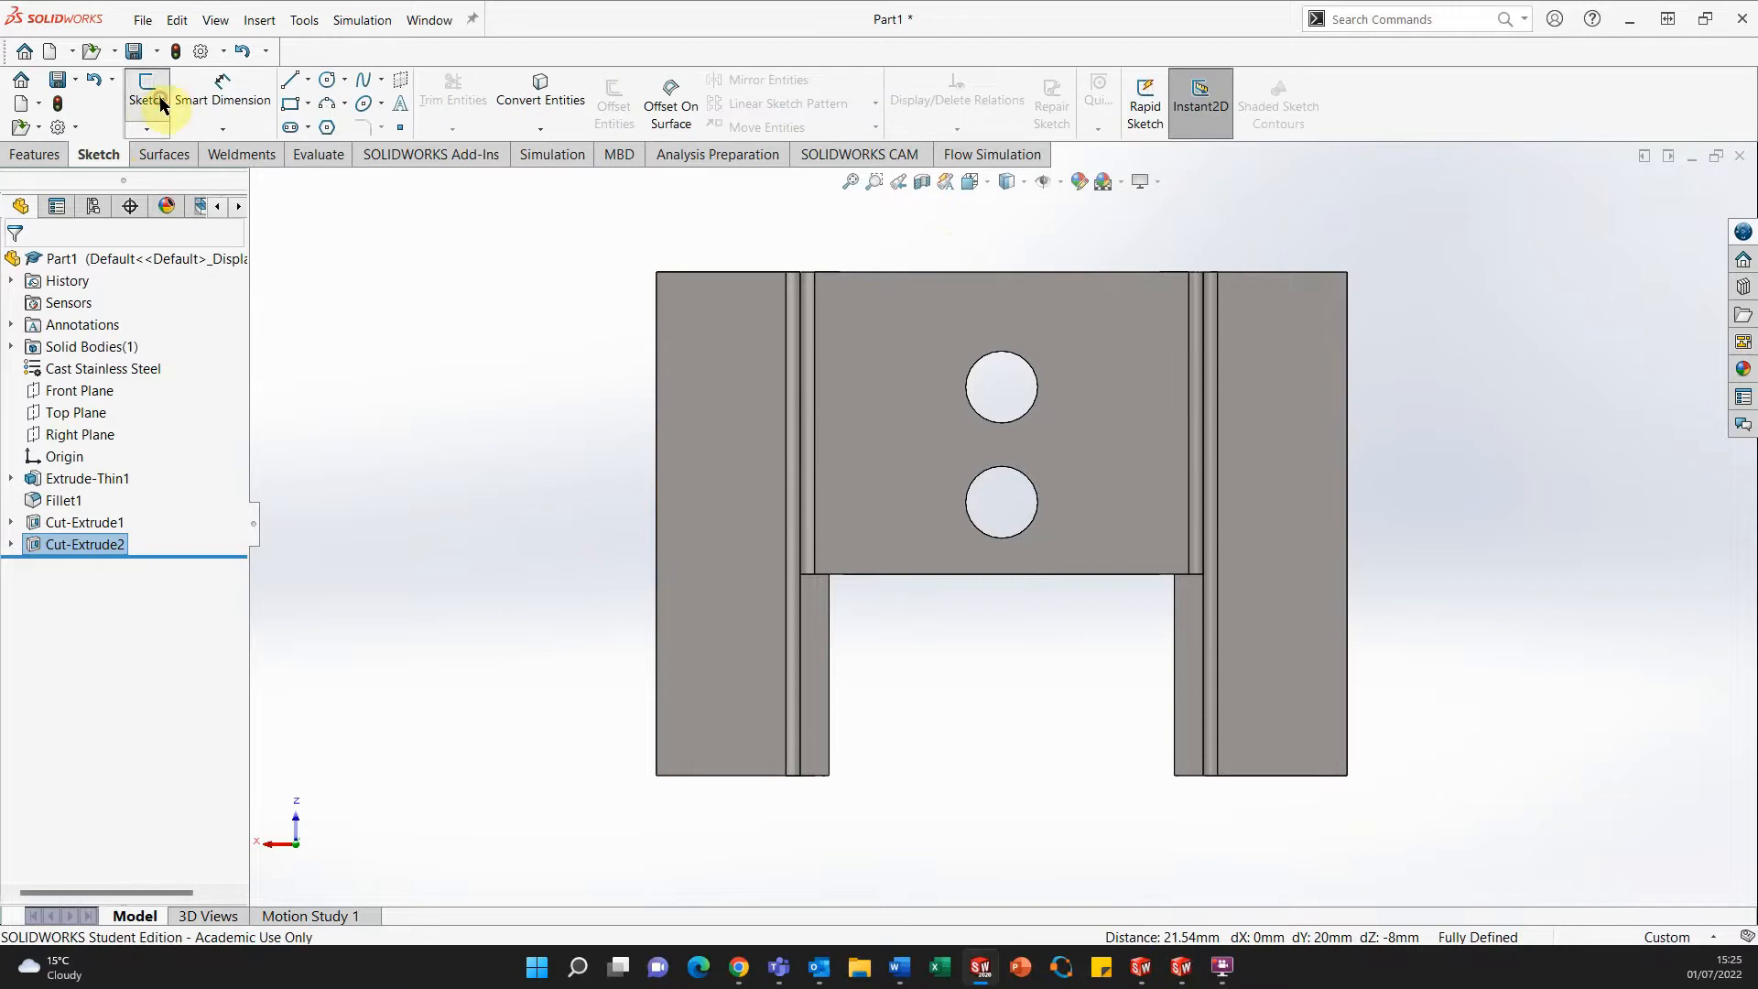
{"action": "left_click", "coordinate": [706, 404]}
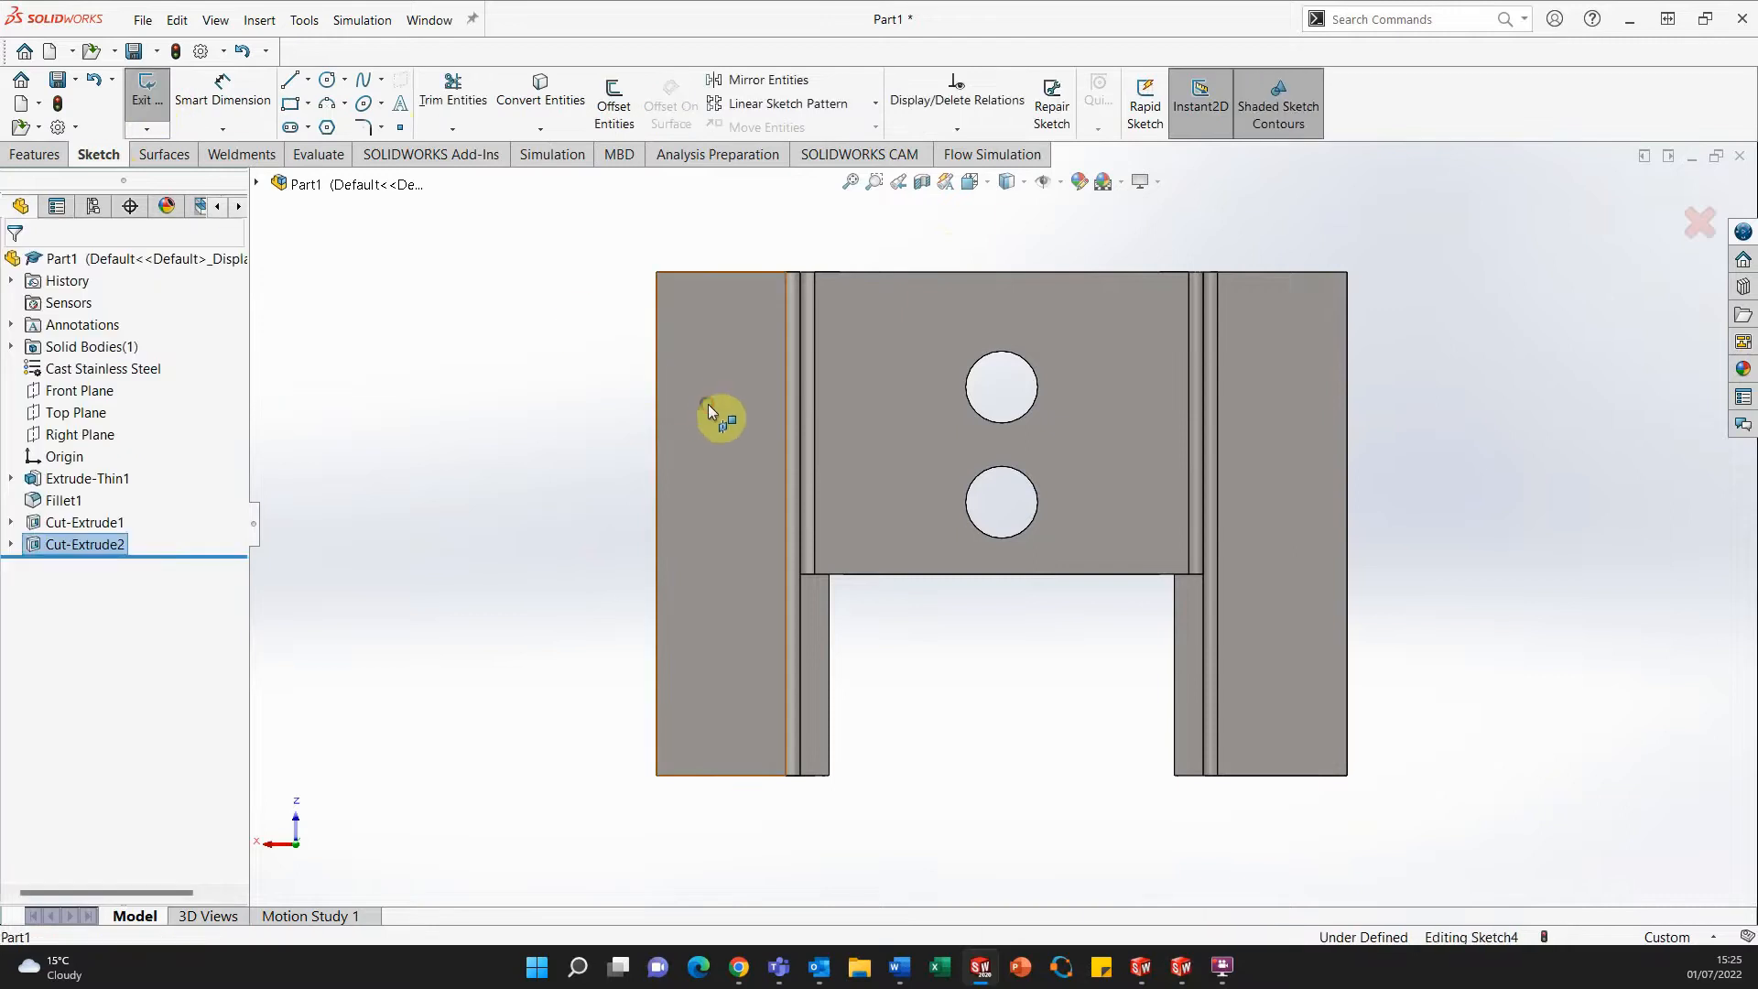
{"action": "left_click", "coordinate": [329, 79]}
{"action": "left_click_drag", "start_coordinate": [721, 346], "coordinate": [738, 392]}
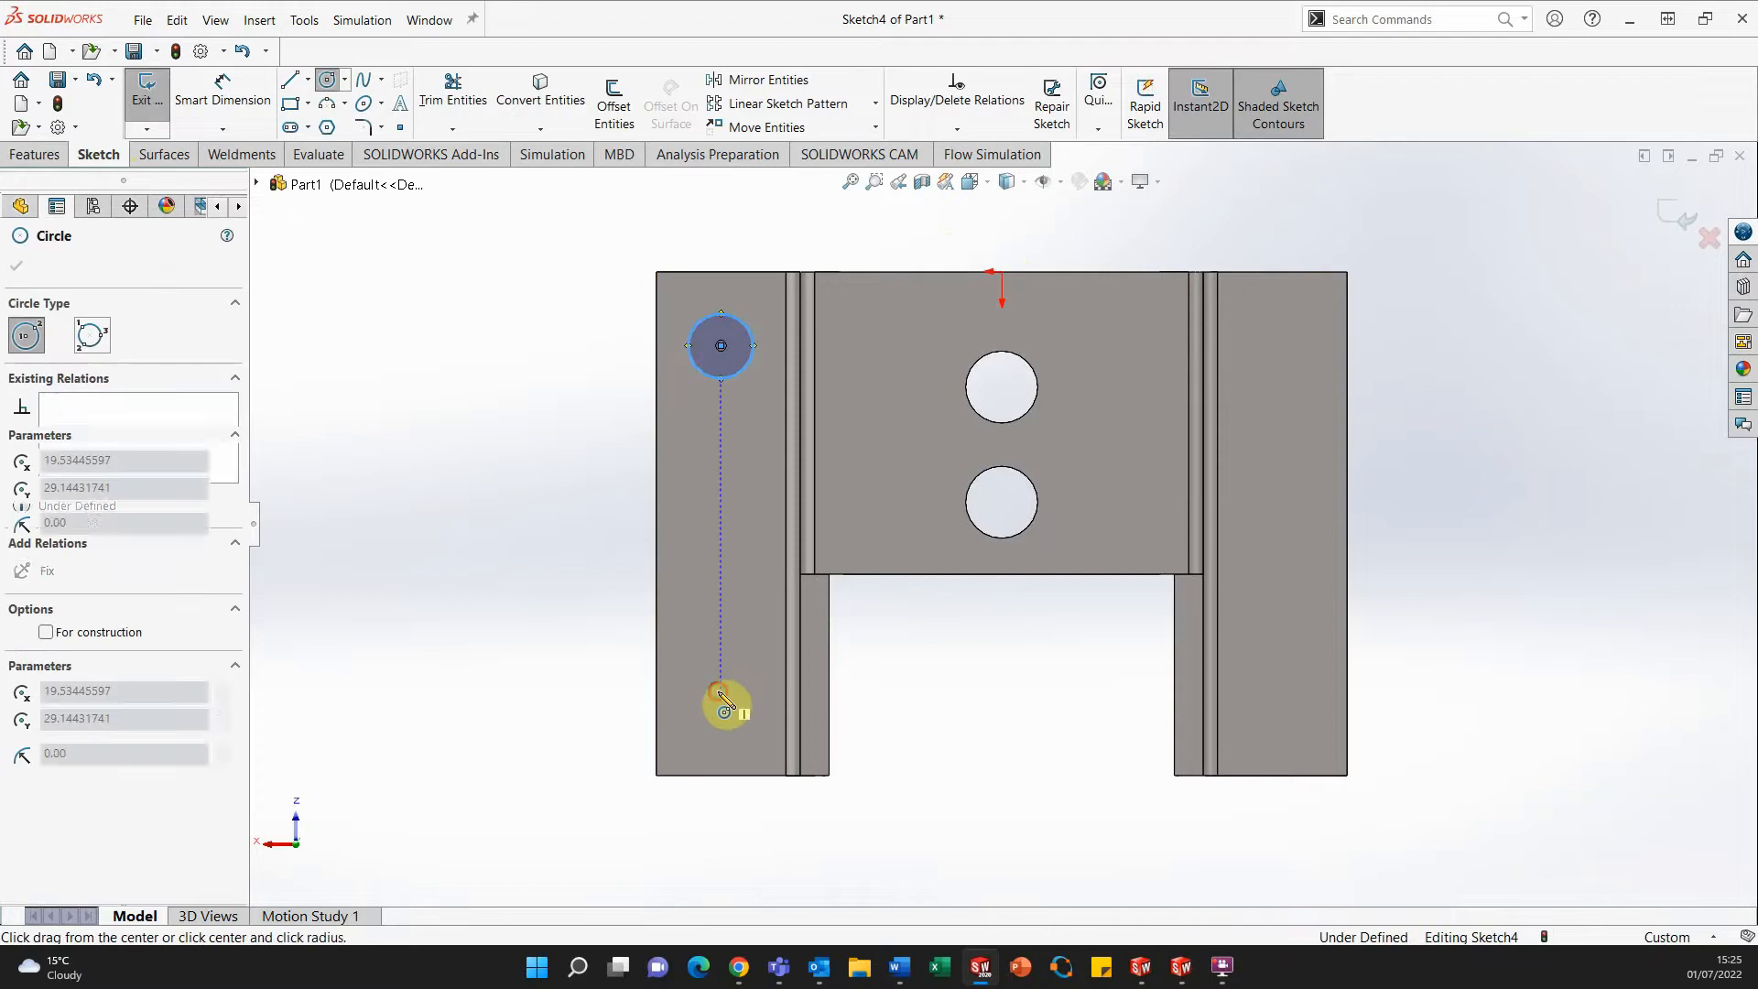
{"action": "left_click_drag", "start_coordinate": [721, 691], "coordinate": [733, 719]}
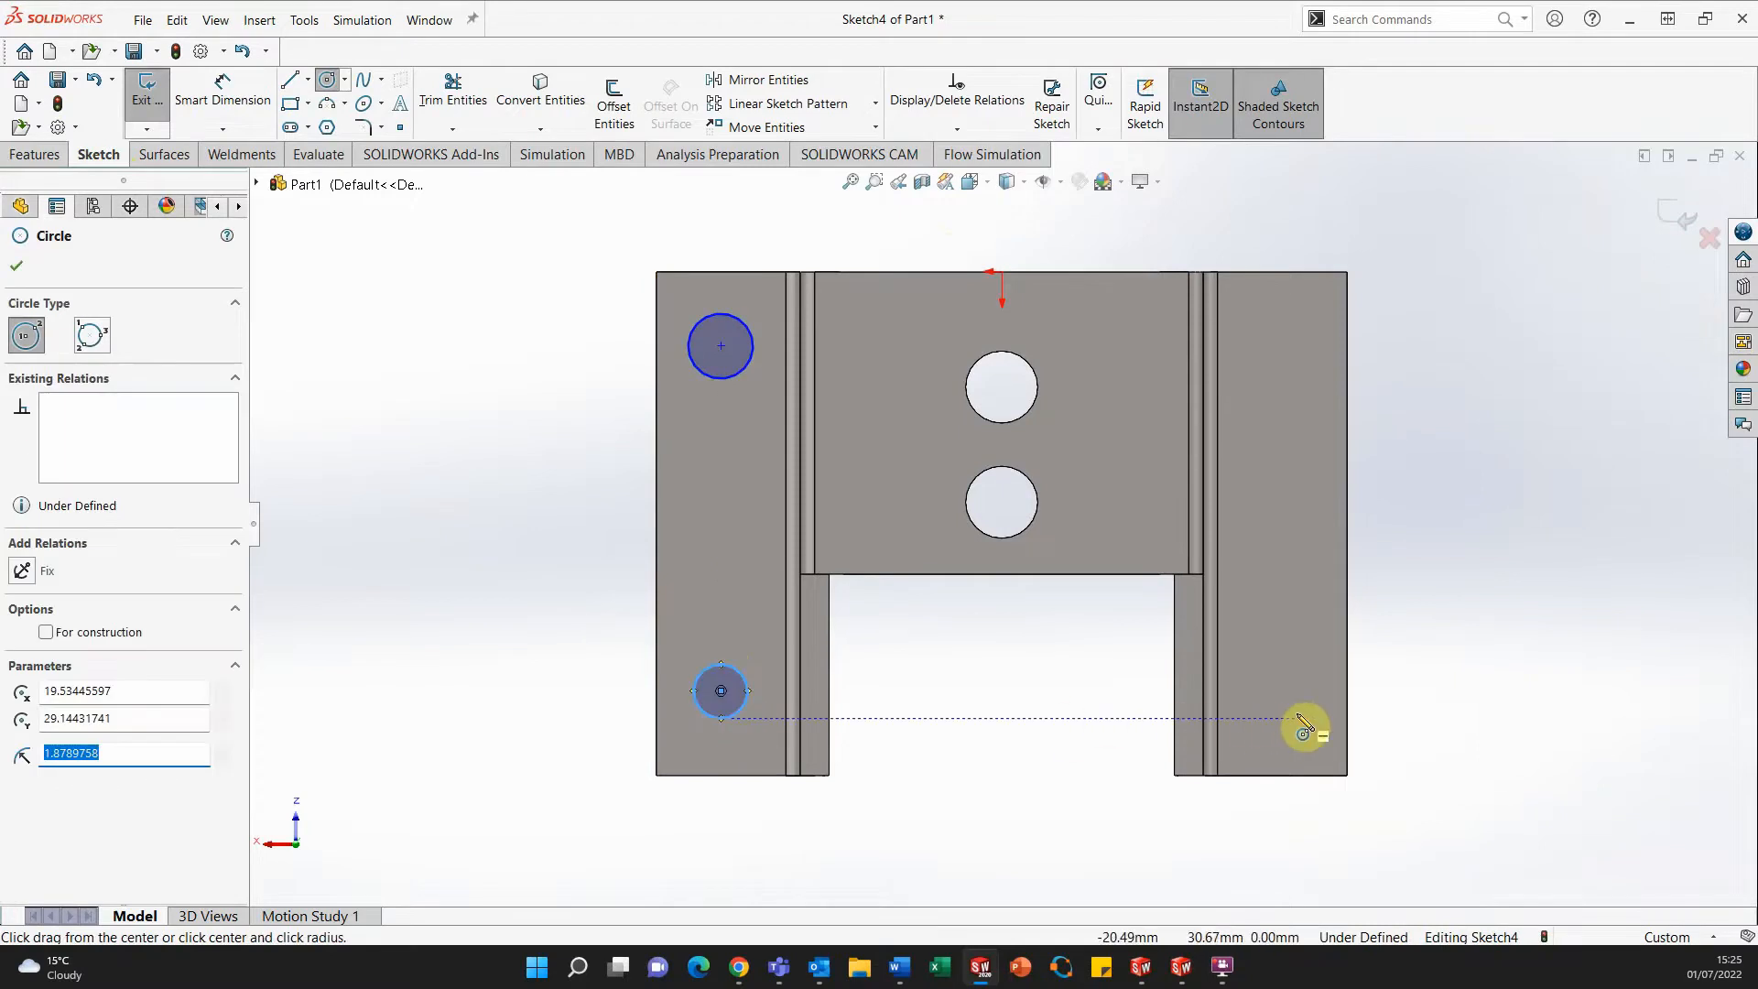
{"action": "left_click_drag", "start_coordinate": [1298, 719], "coordinate": [1318, 742]}
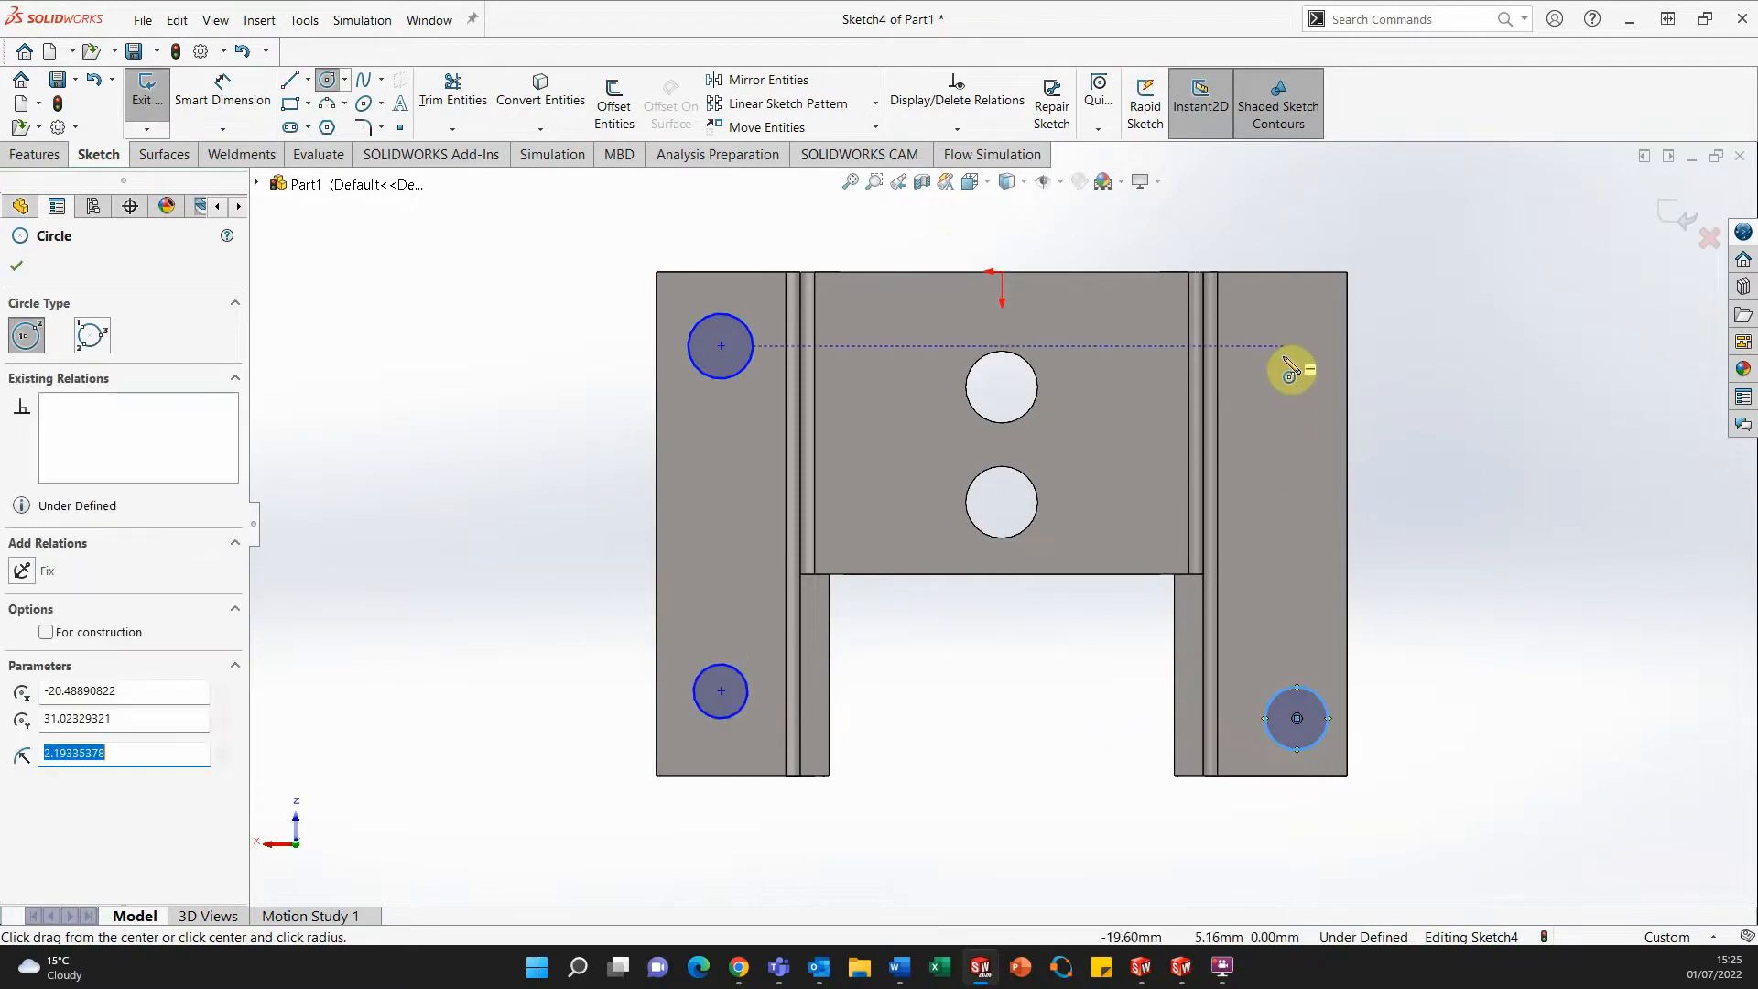
{"action": "left_click_drag", "start_coordinate": [1297, 346], "coordinate": [1317, 396]}
{"action": "key", "text": "Escape"}
Dimension the largest flange circle to a diameter of 5 mm.
{"action": "right_click_drag", "start_coordinate": [1461, 423], "coordinate": [1462, 316]}
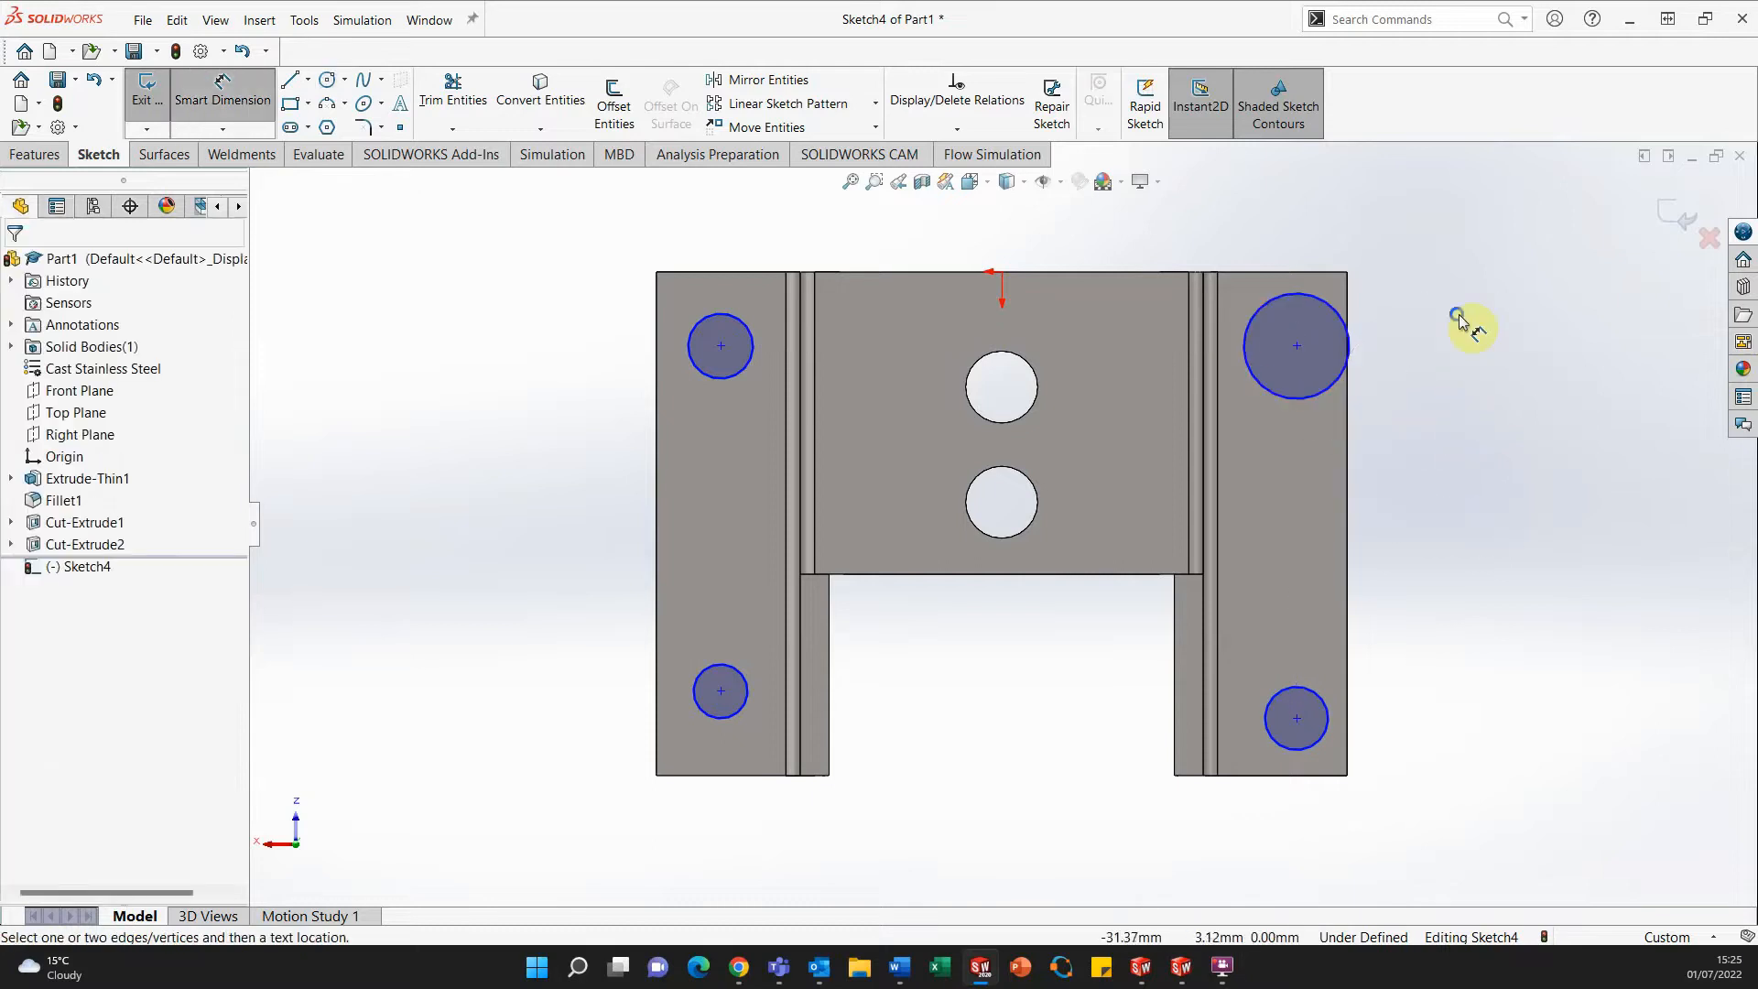
{"action": "left_click", "coordinate": [1346, 335]}
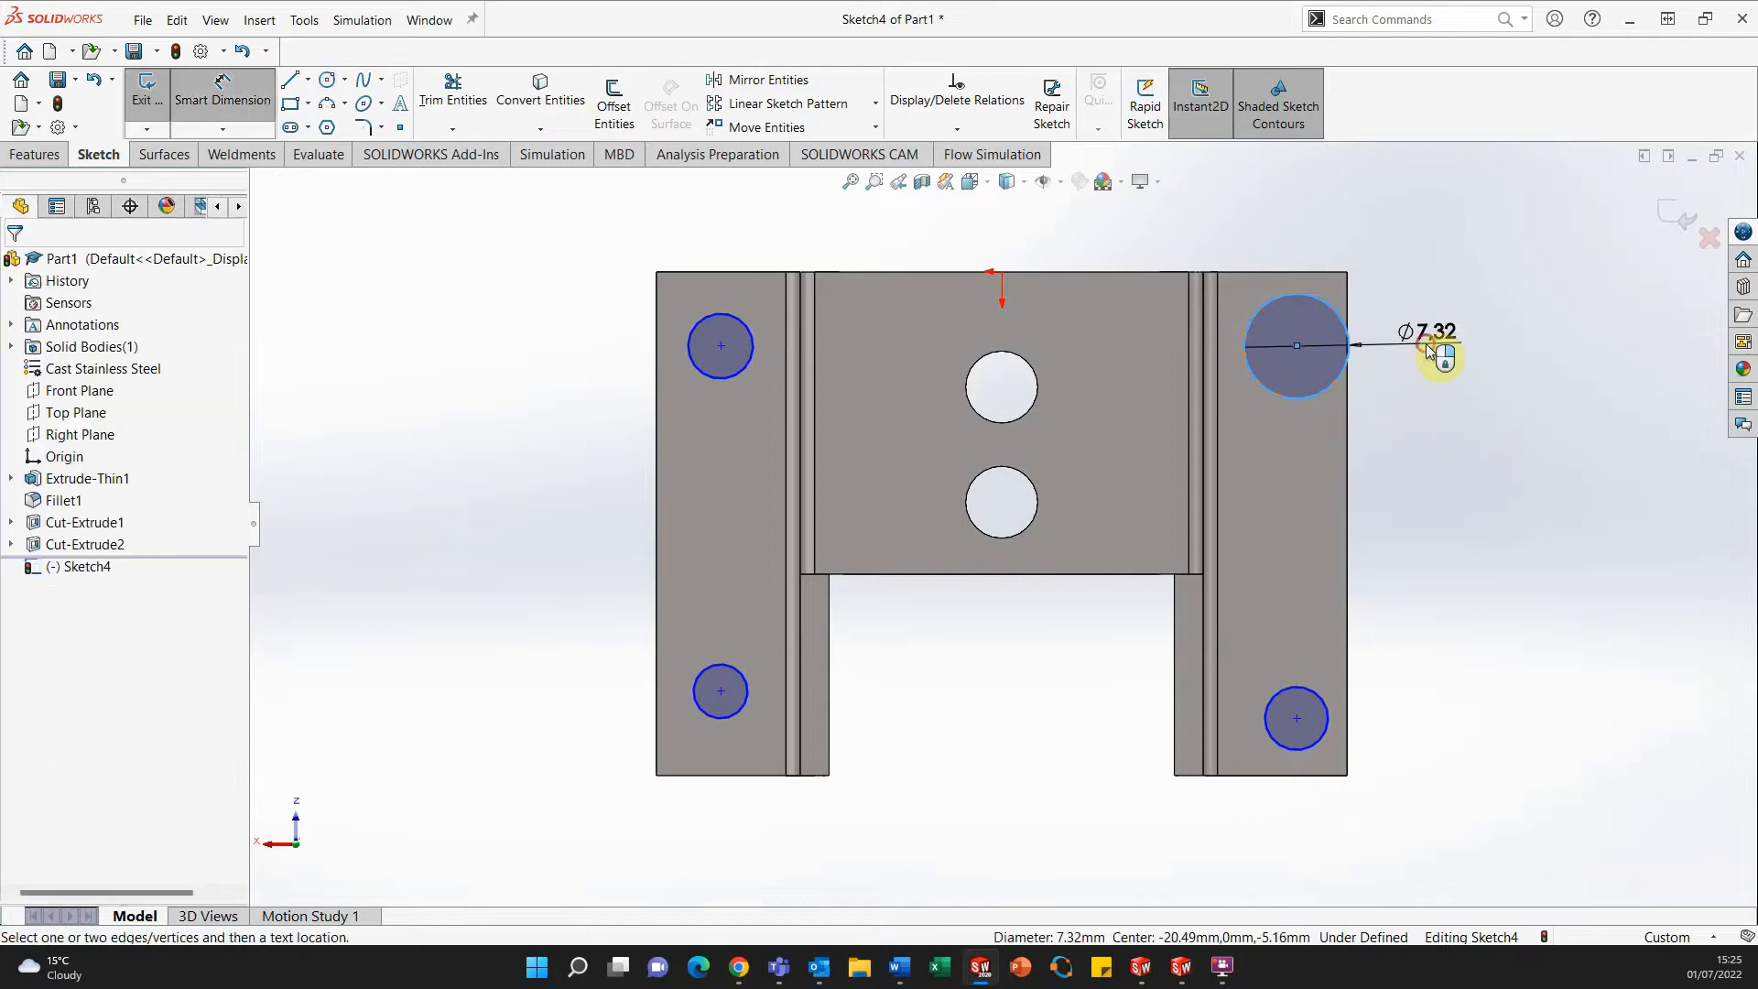
{"action": "left_click", "coordinate": [1433, 355]}
{"action": "type", "text": "5"}
{"action": "key", "text": "Return"}
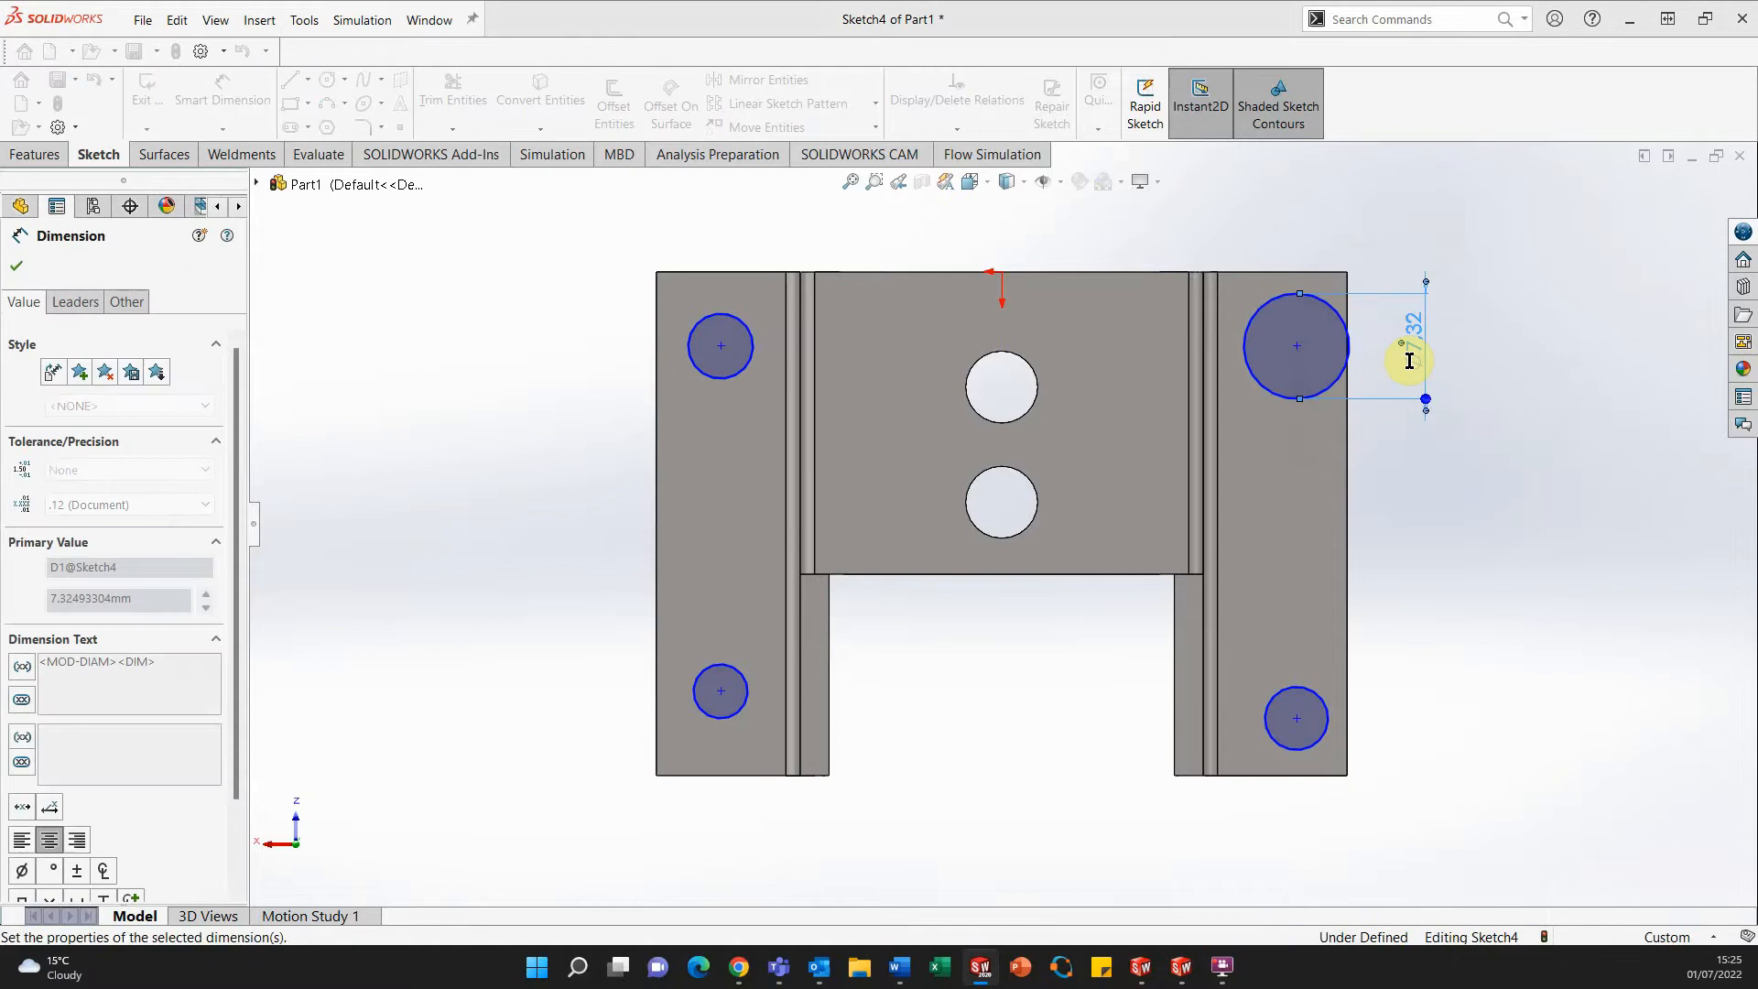
{"action": "key", "text": "Escape"}
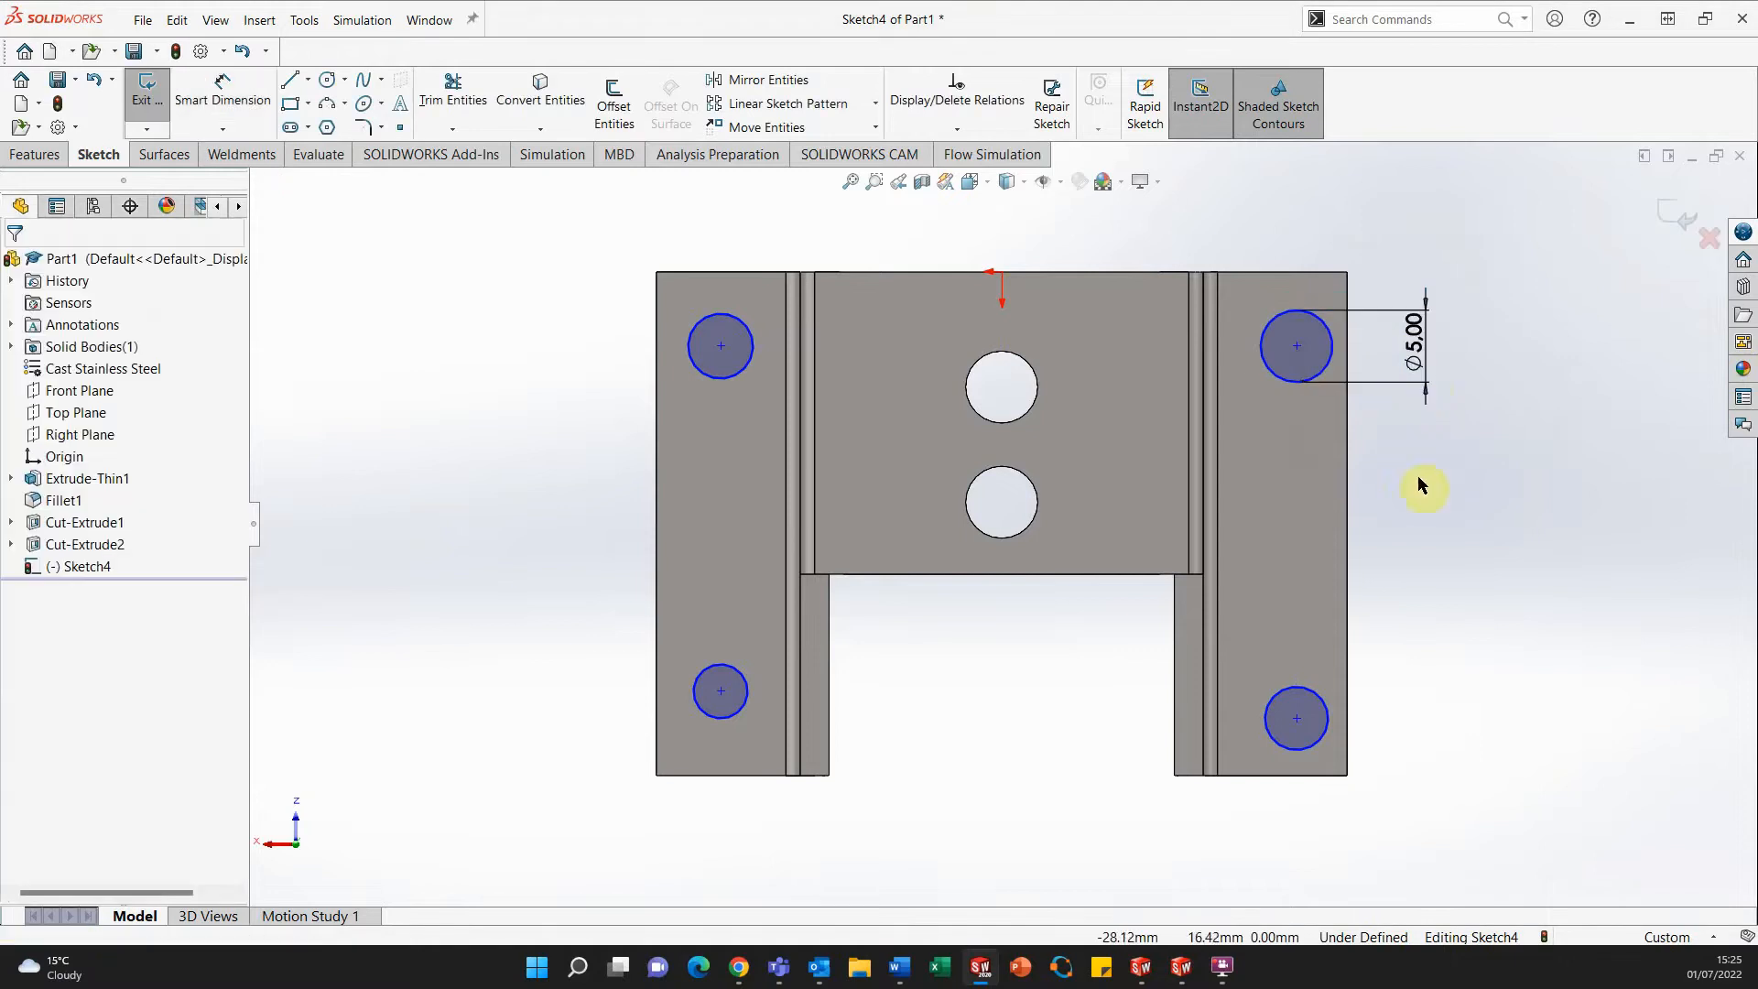
Add an equal relation to all four flange circles so they share the 5 mm diameter.
{"action": "left_click", "coordinate": [1290, 383]}
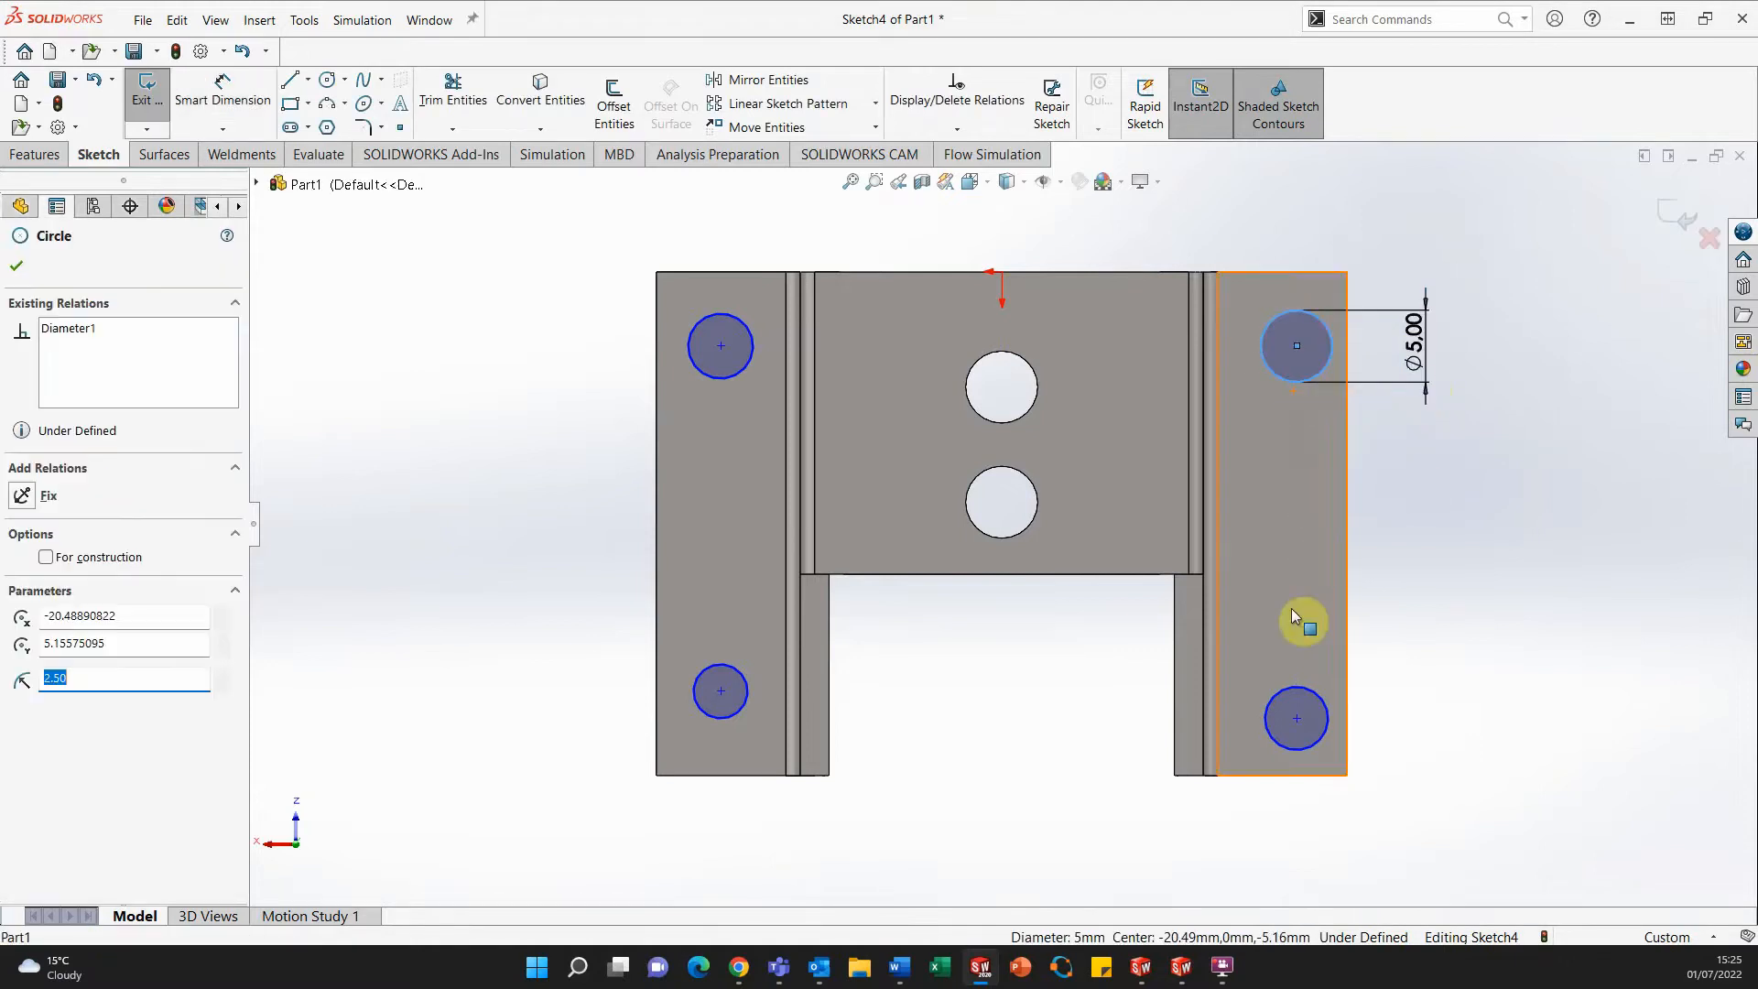
{"action": "left_click", "coordinate": [1294, 688], "text": "ctrl"}
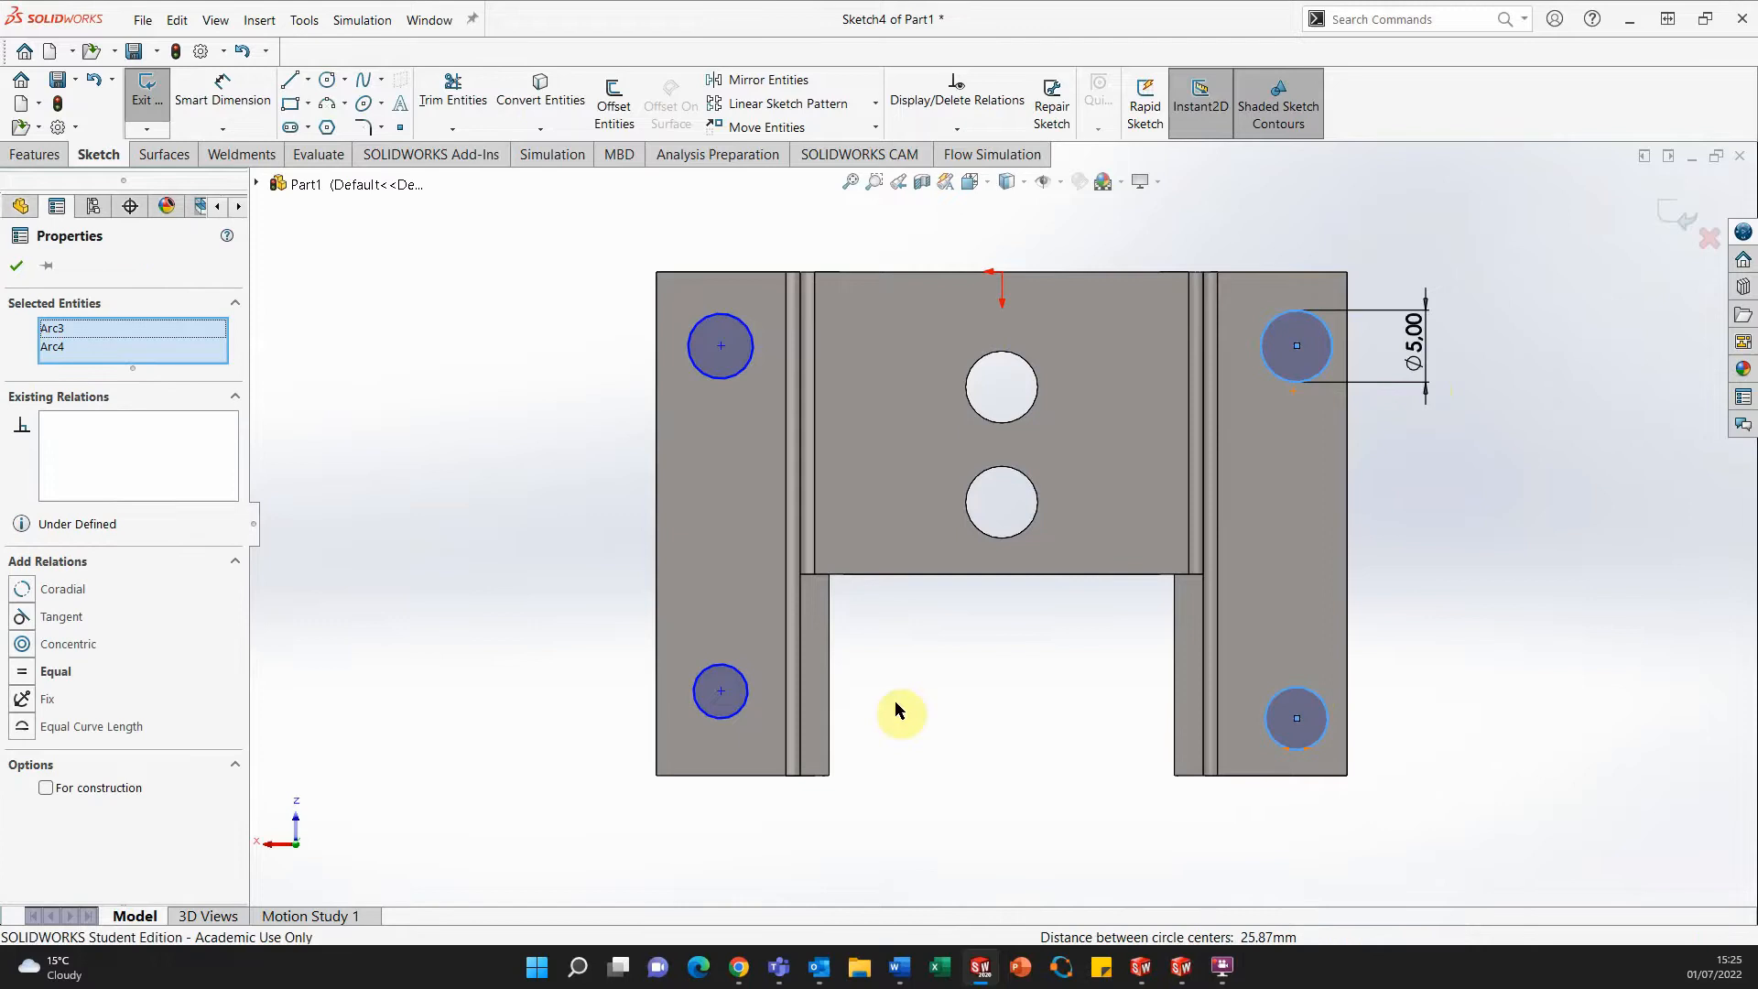
{"action": "left_click", "coordinate": [740, 673], "text": "ctrl"}
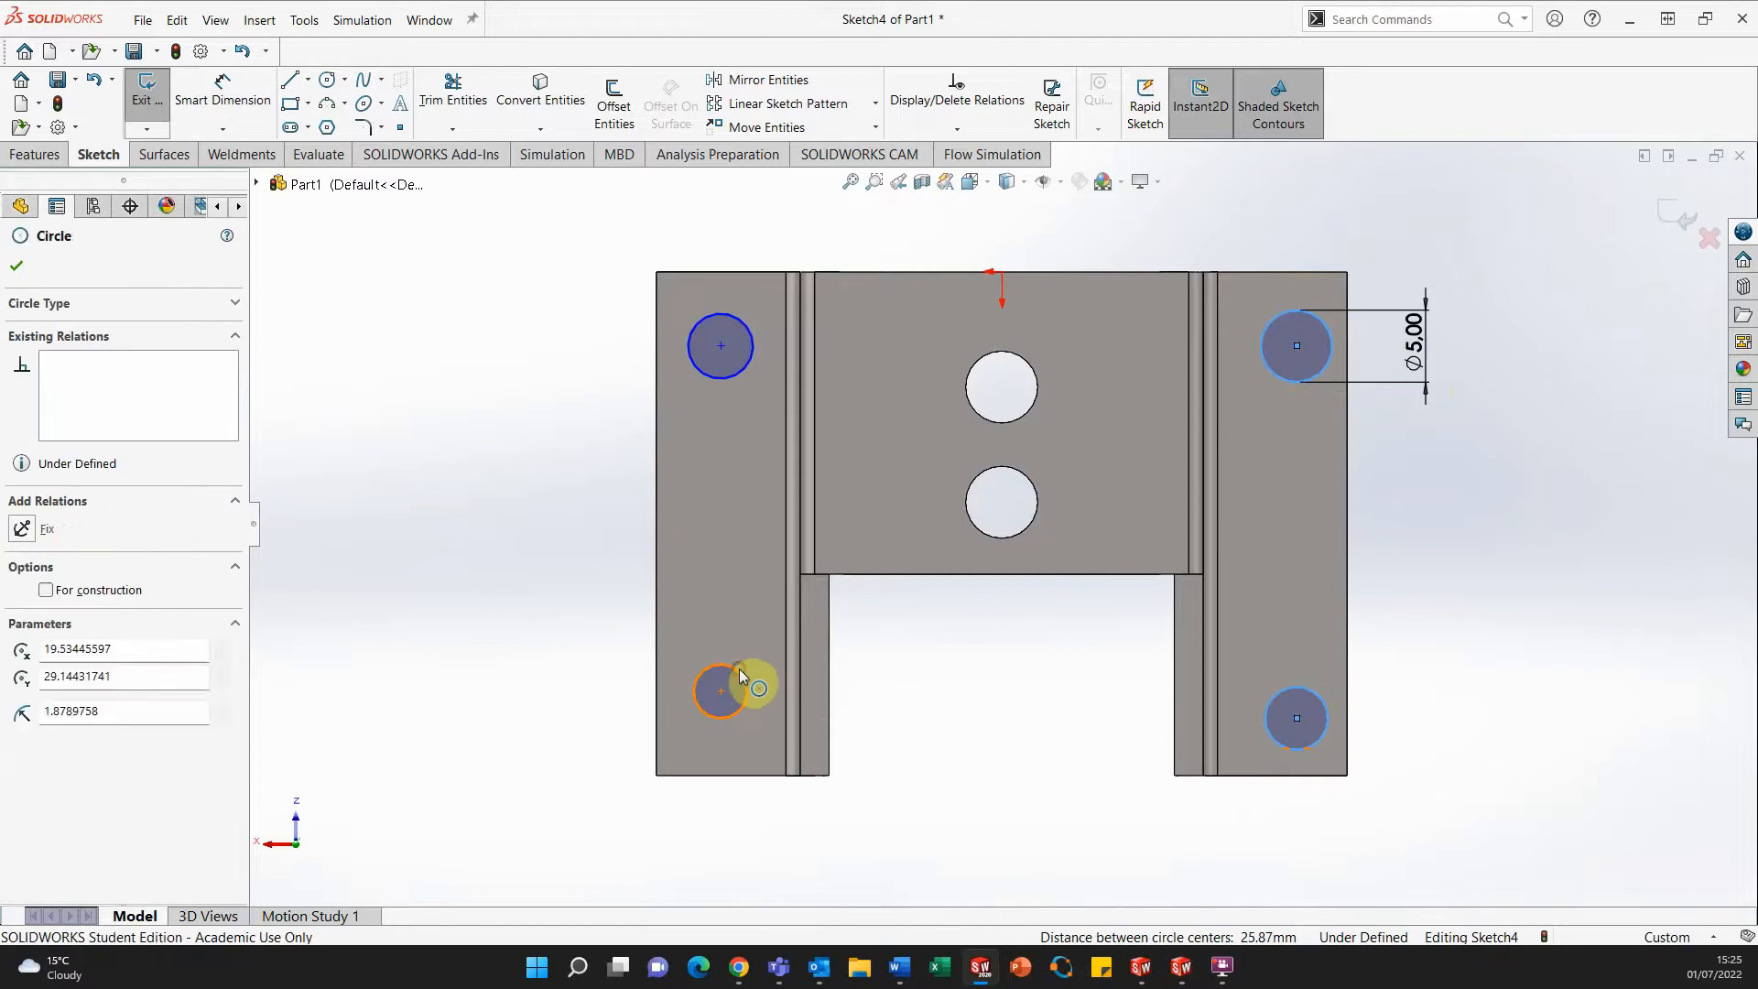
{"action": "left_click", "coordinate": [730, 380], "text": "ctrl"}
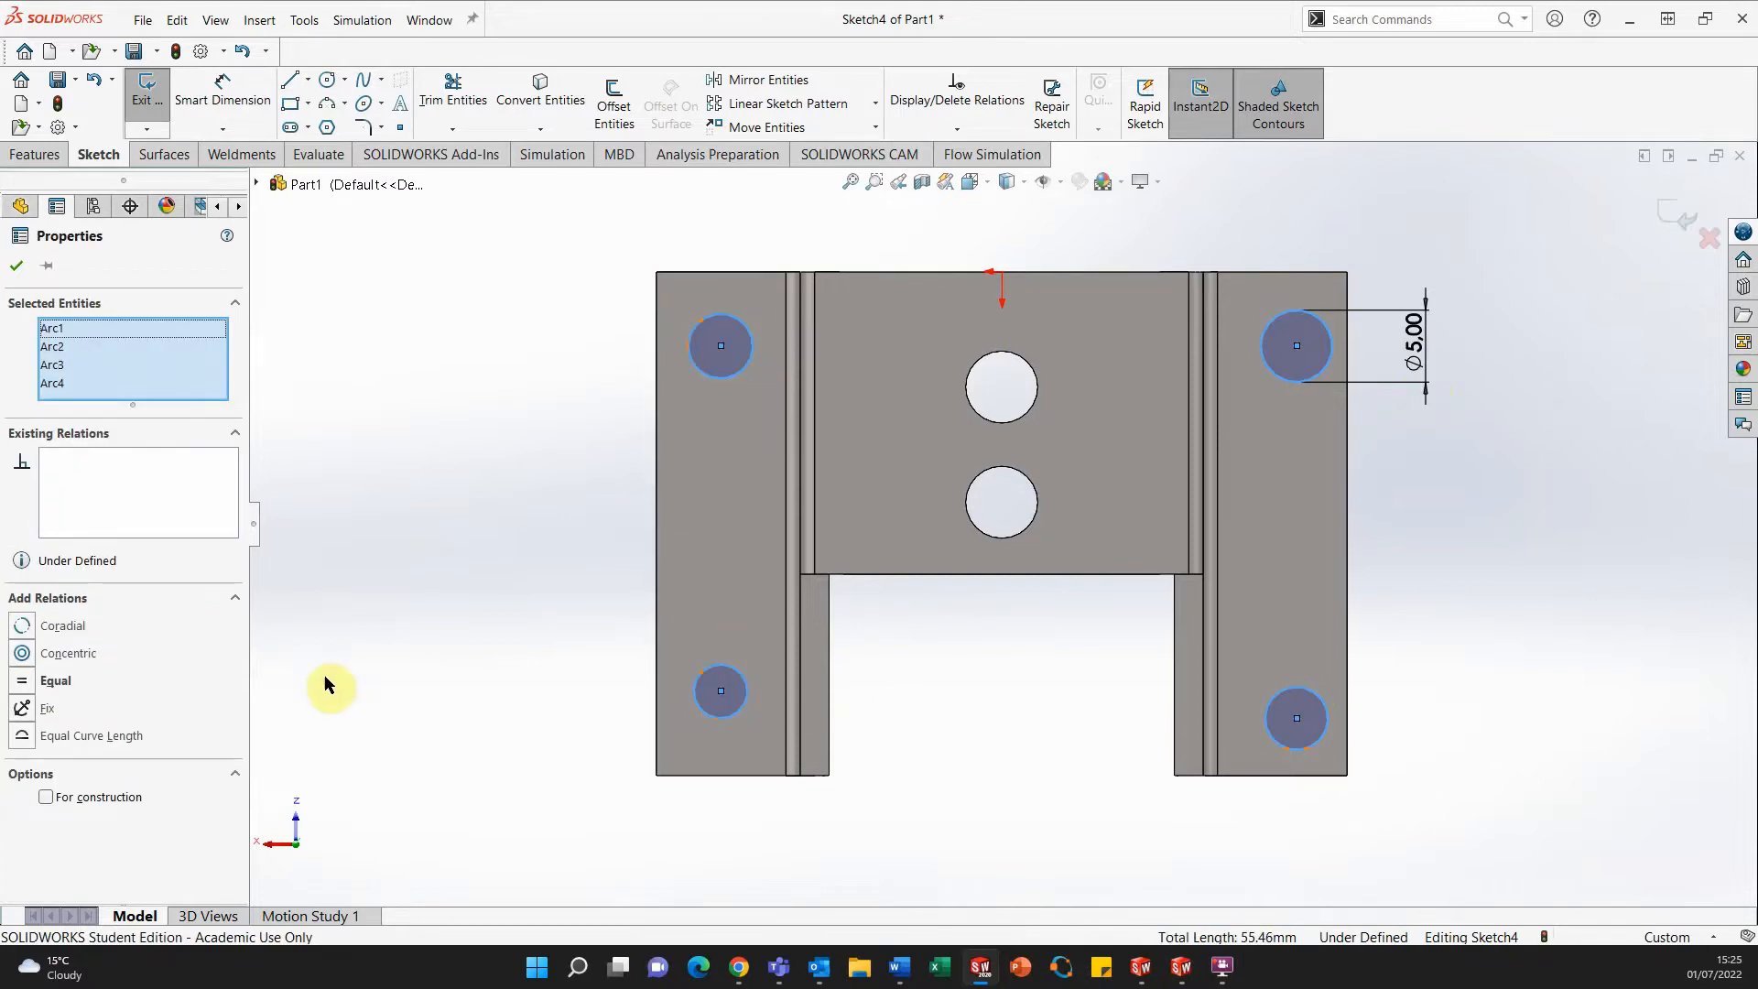
{"action": "left_click", "coordinate": [20, 682]}
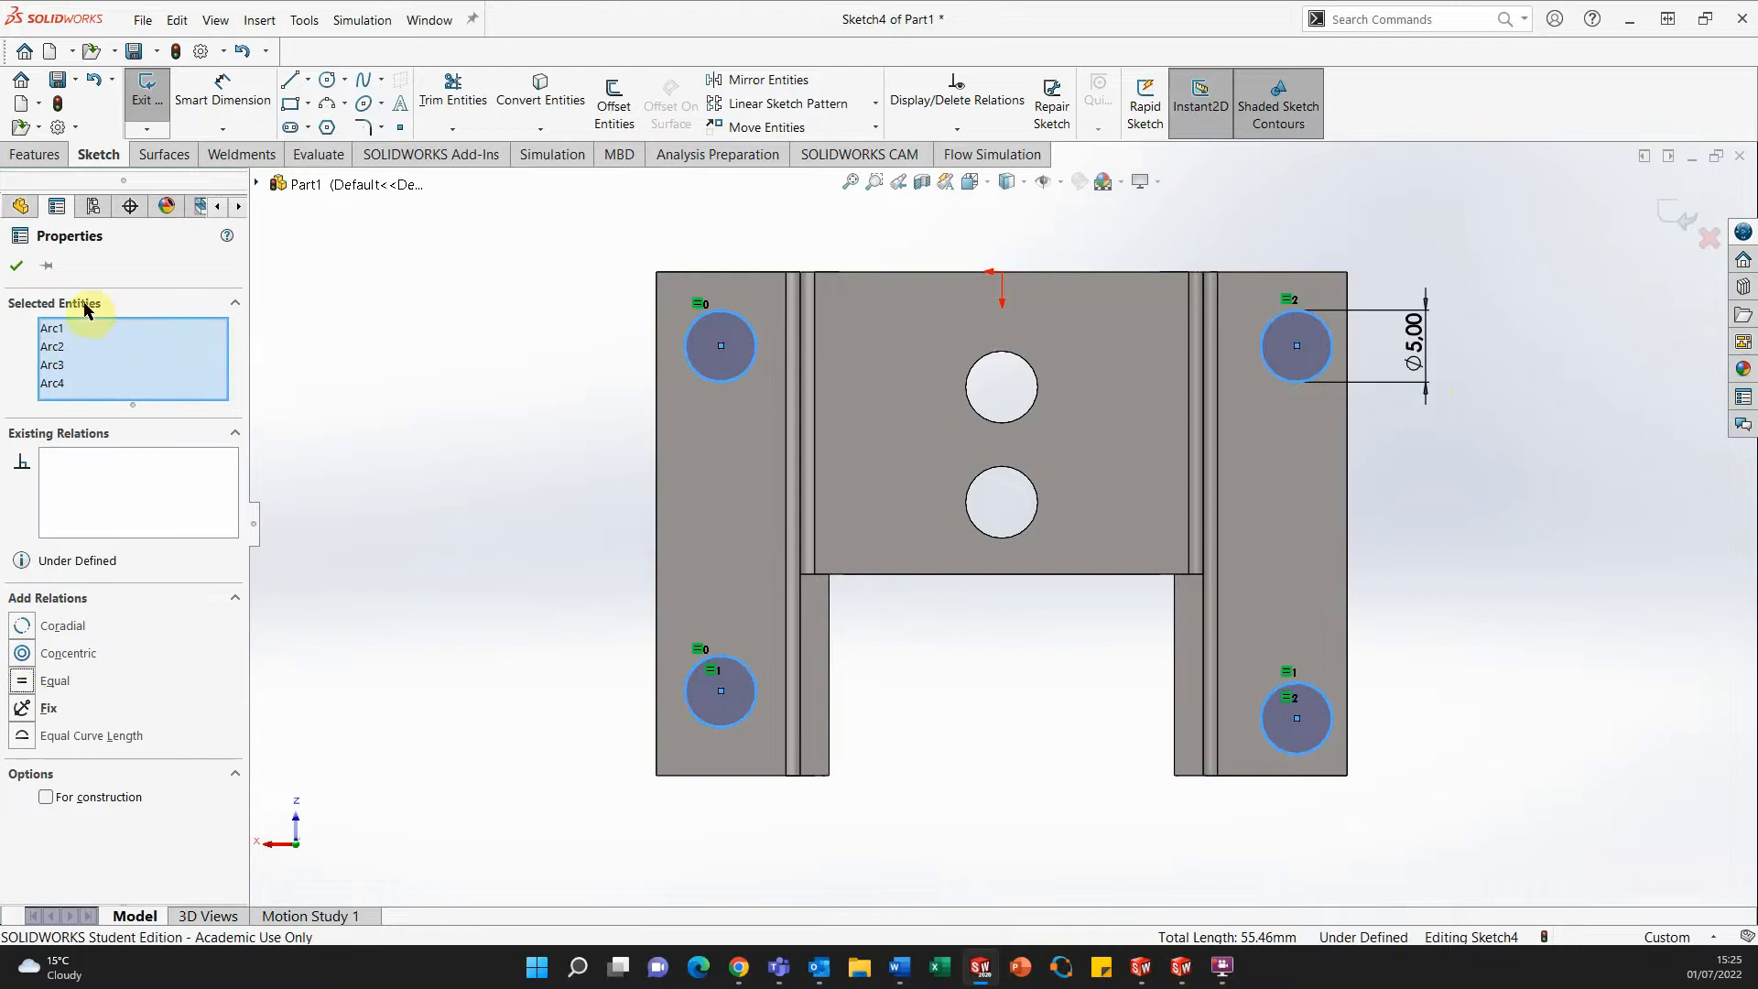
{"action": "left_click", "coordinate": [18, 265]}
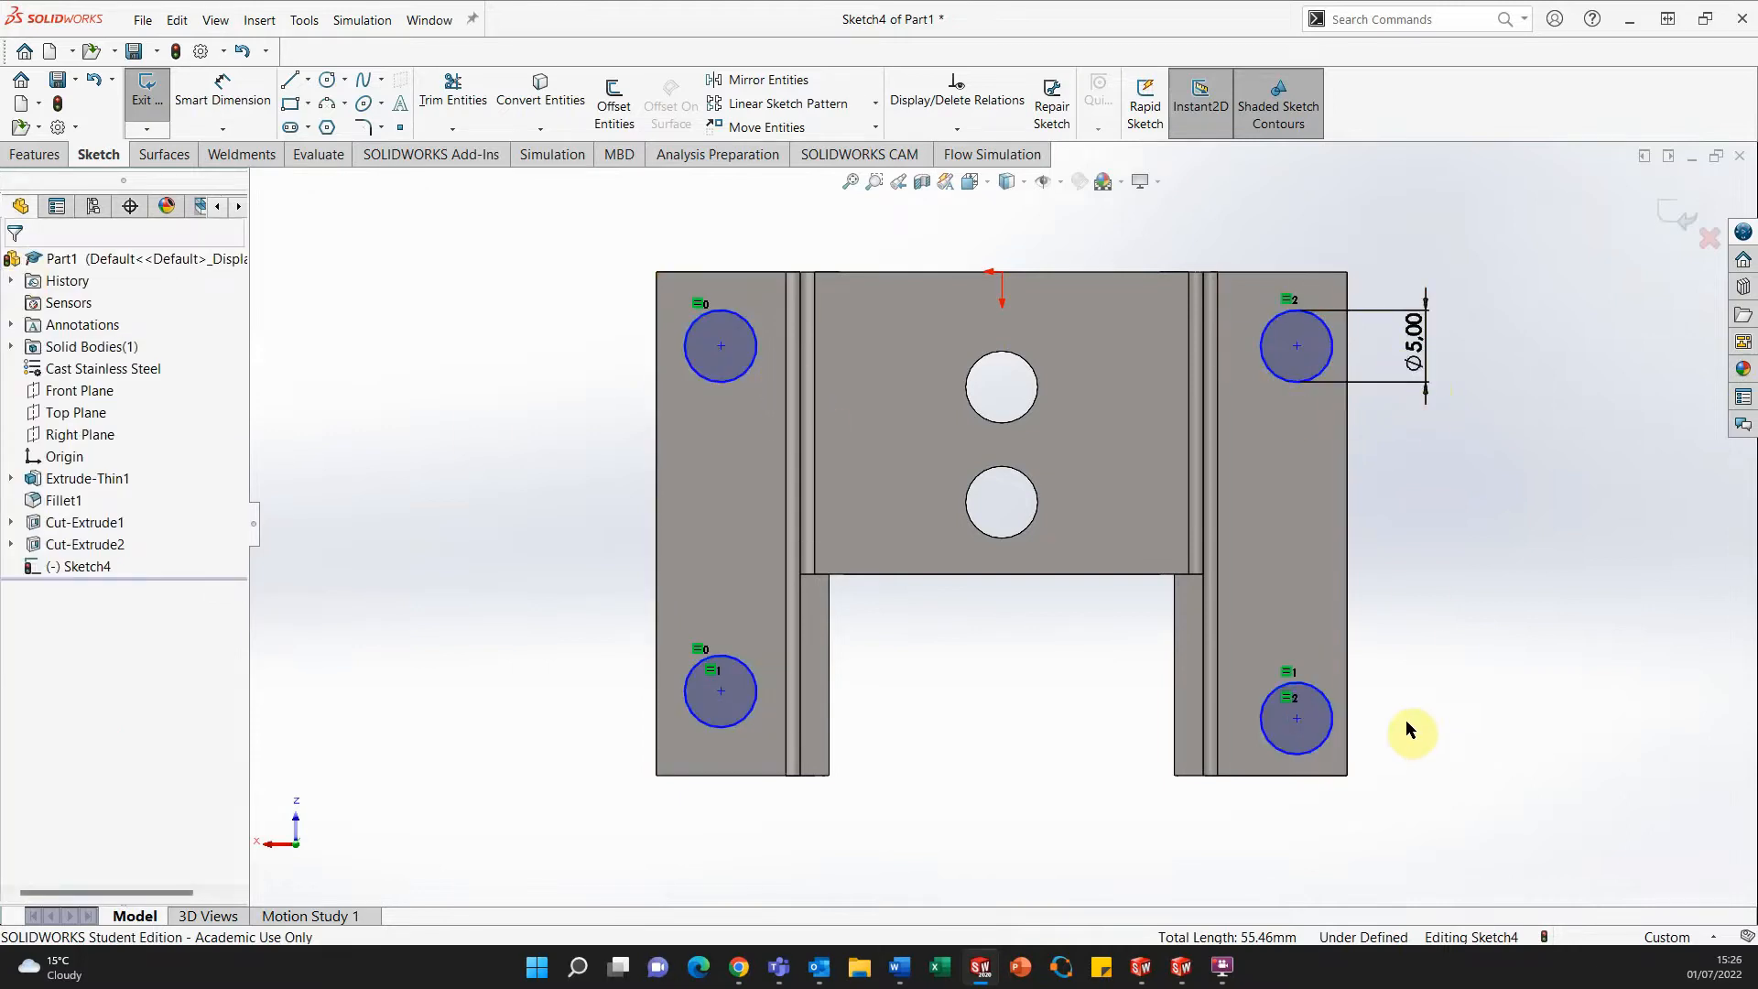
Dimension the lower circle's centre on the right flange 5 mm from the flange's lower end edge.
{"action": "right_click_drag", "start_coordinate": [1501, 595], "coordinate": [1501, 536]}
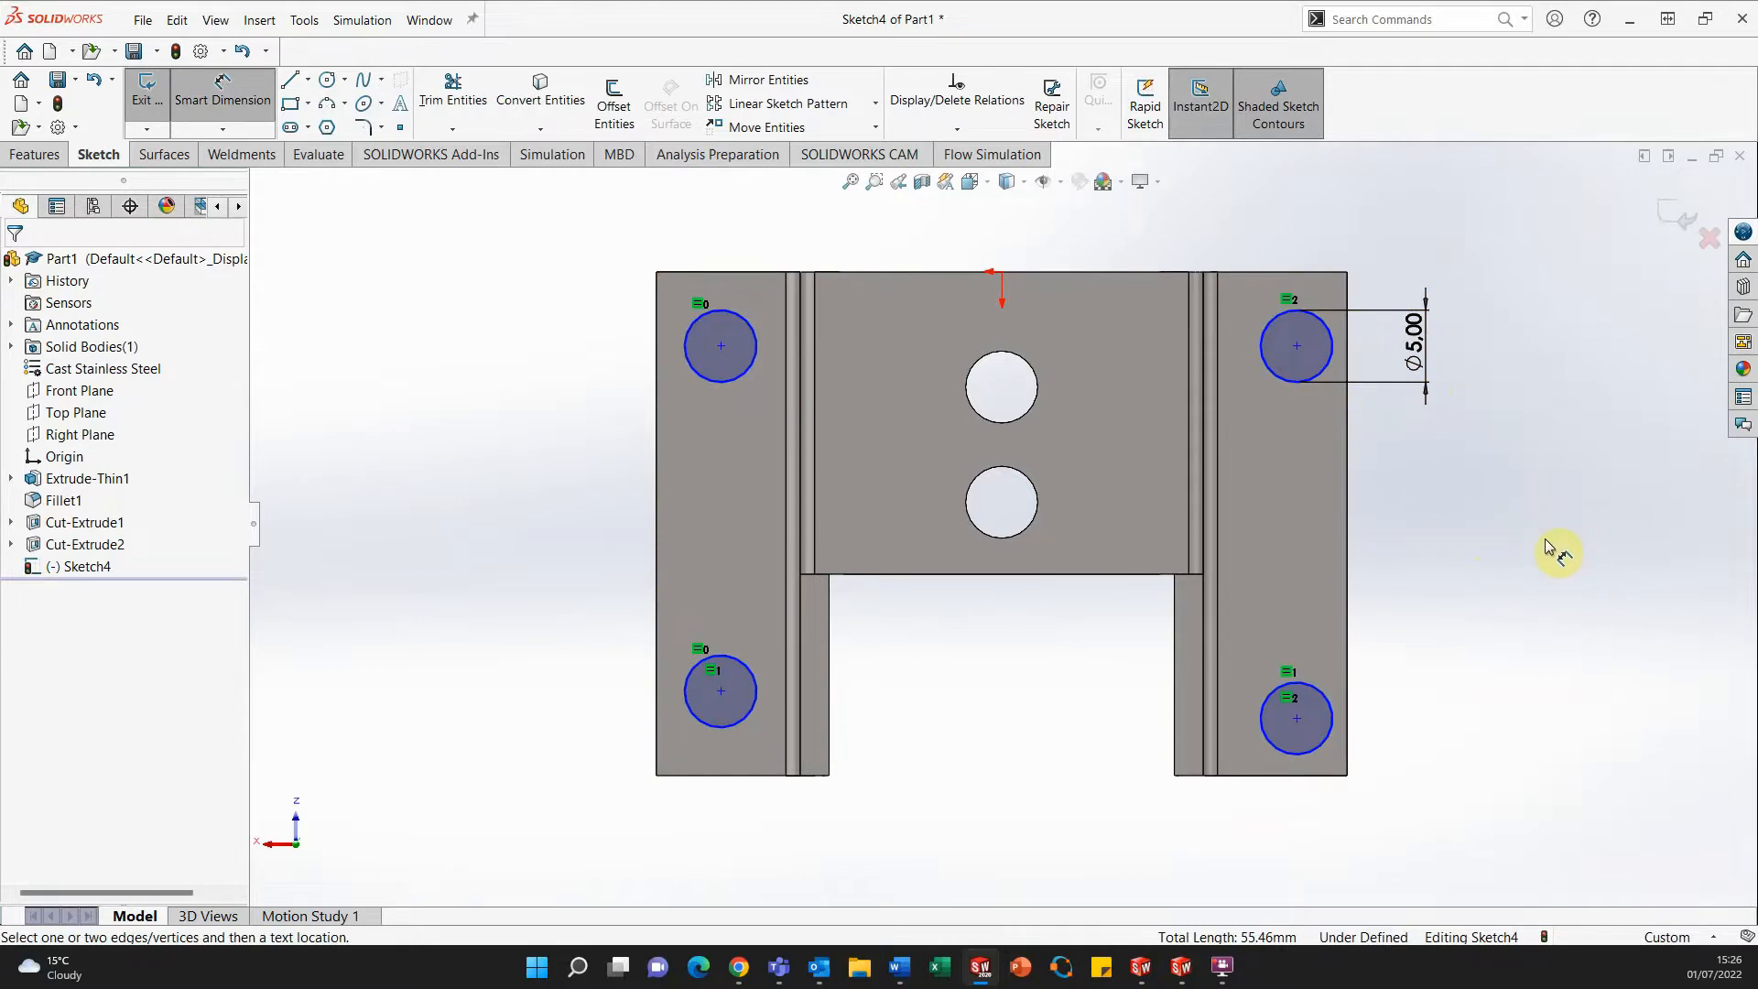
{"action": "left_click", "coordinate": [1297, 719]}
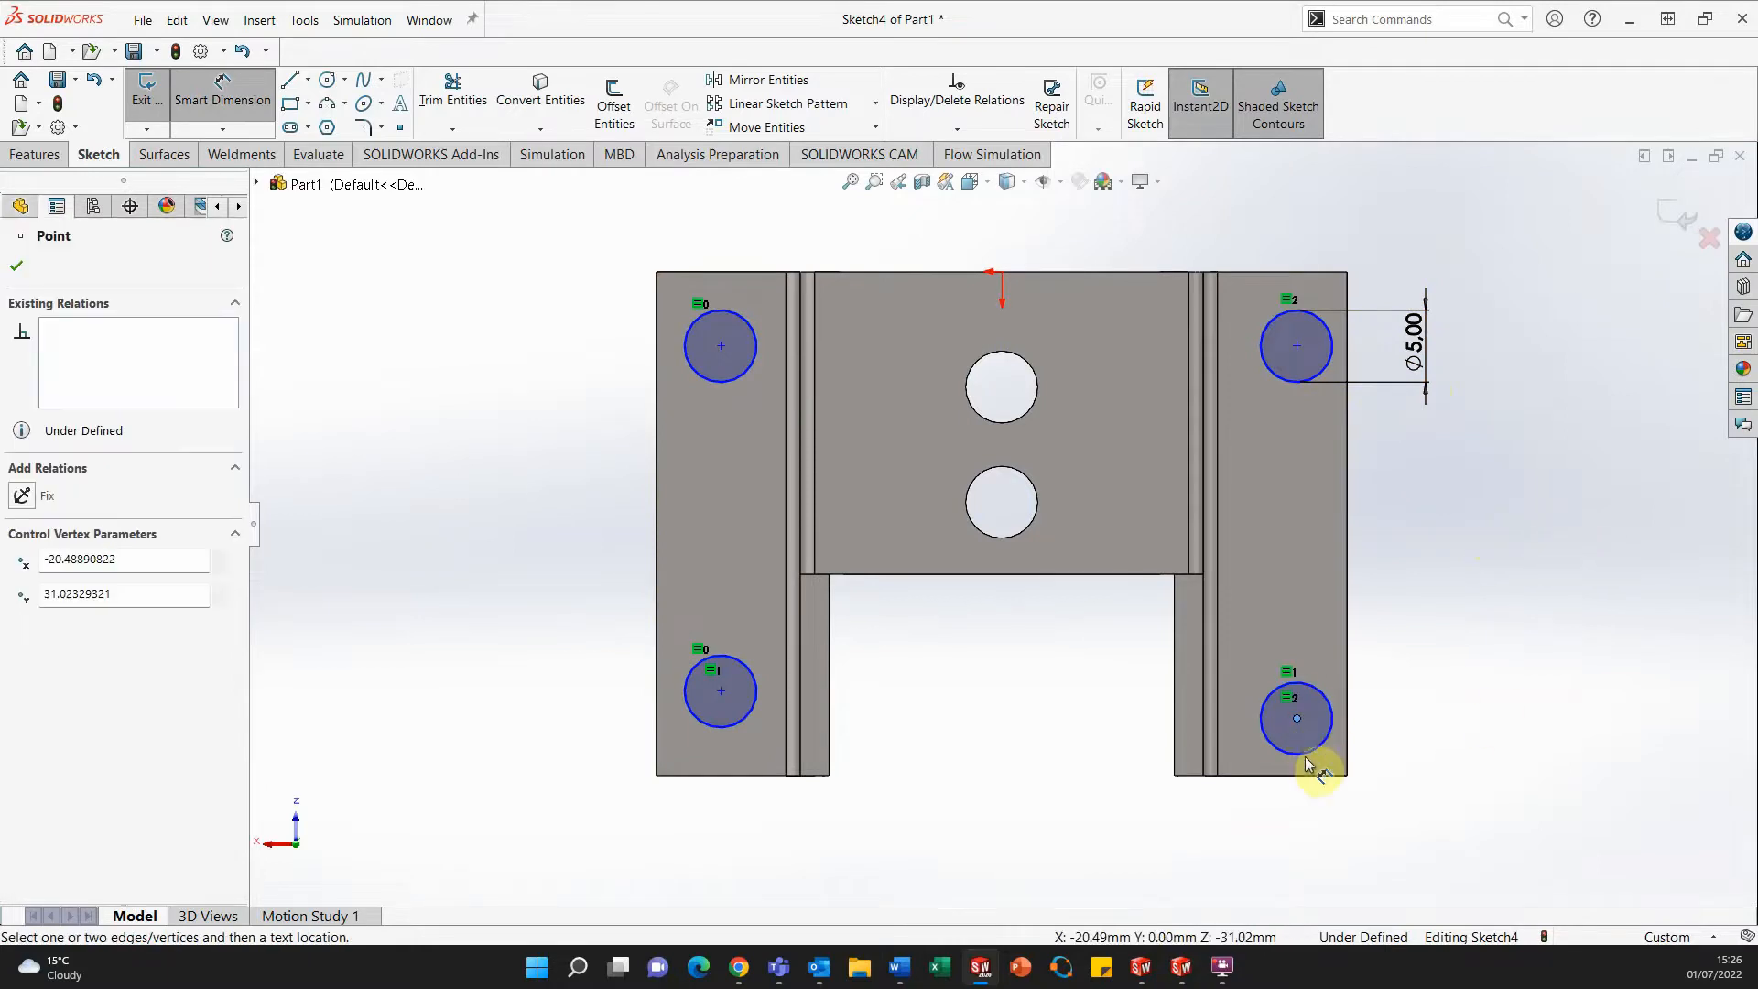
{"action": "left_click", "coordinate": [1308, 780]}
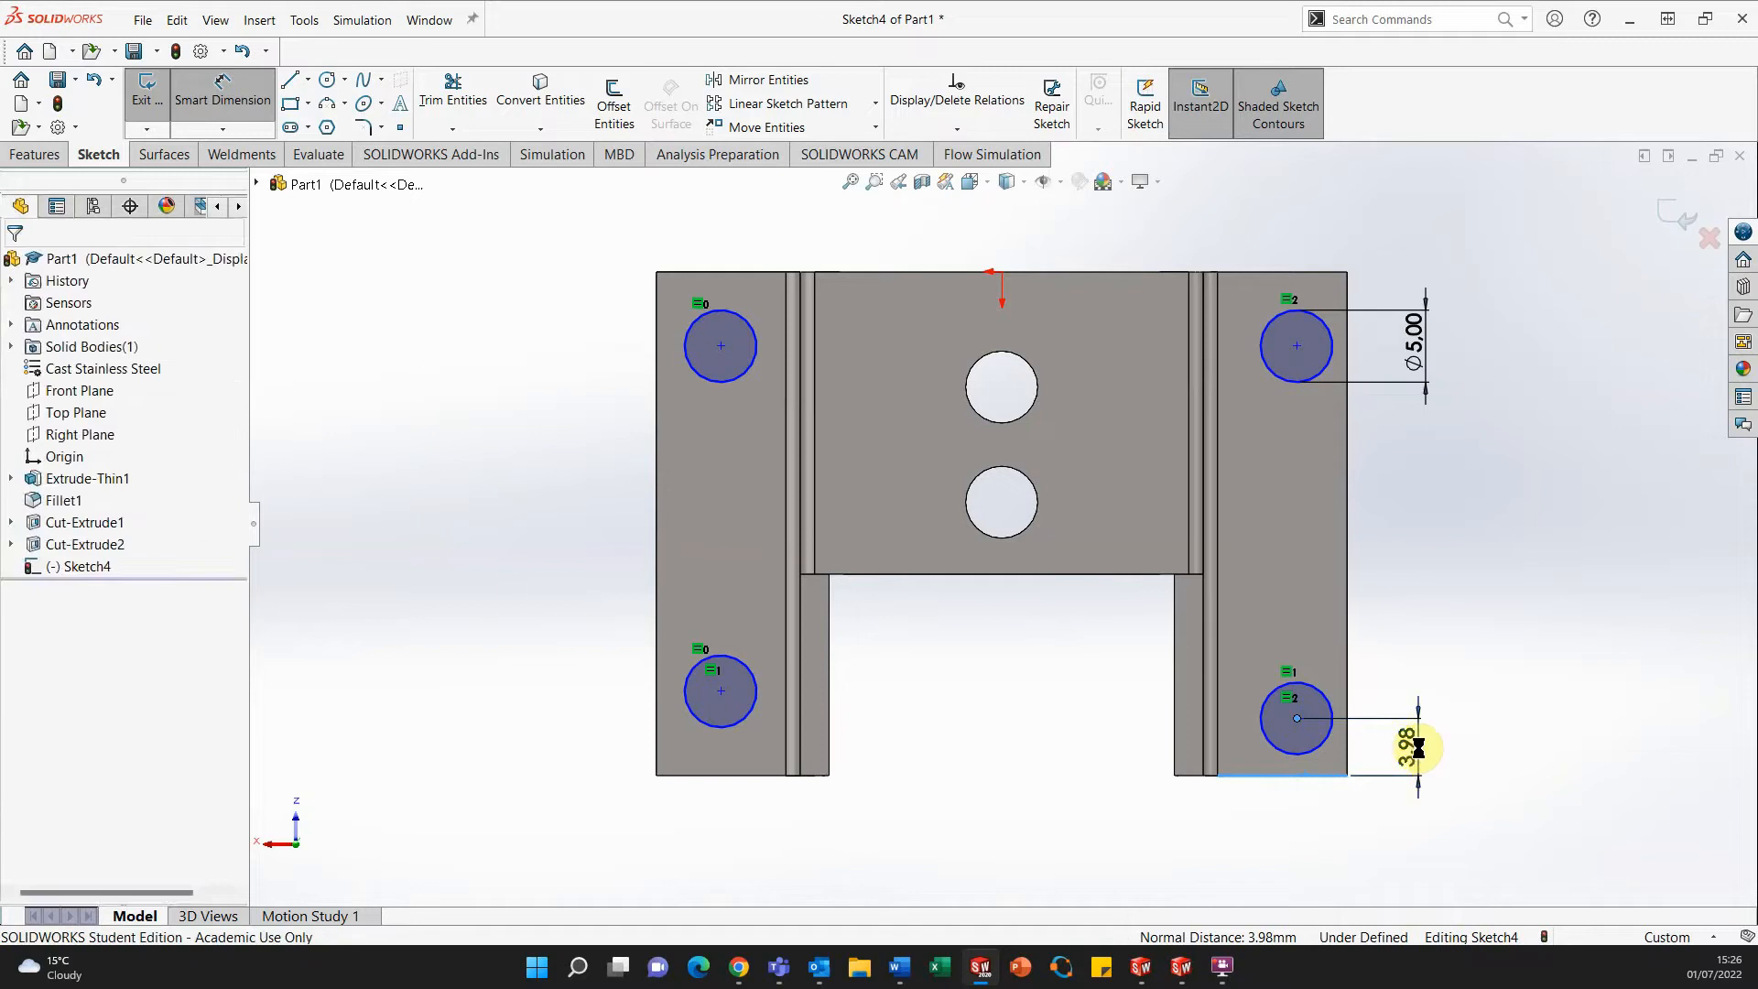
{"action": "left_click", "coordinate": [1421, 756]}
{"action": "type", "text": "5"}
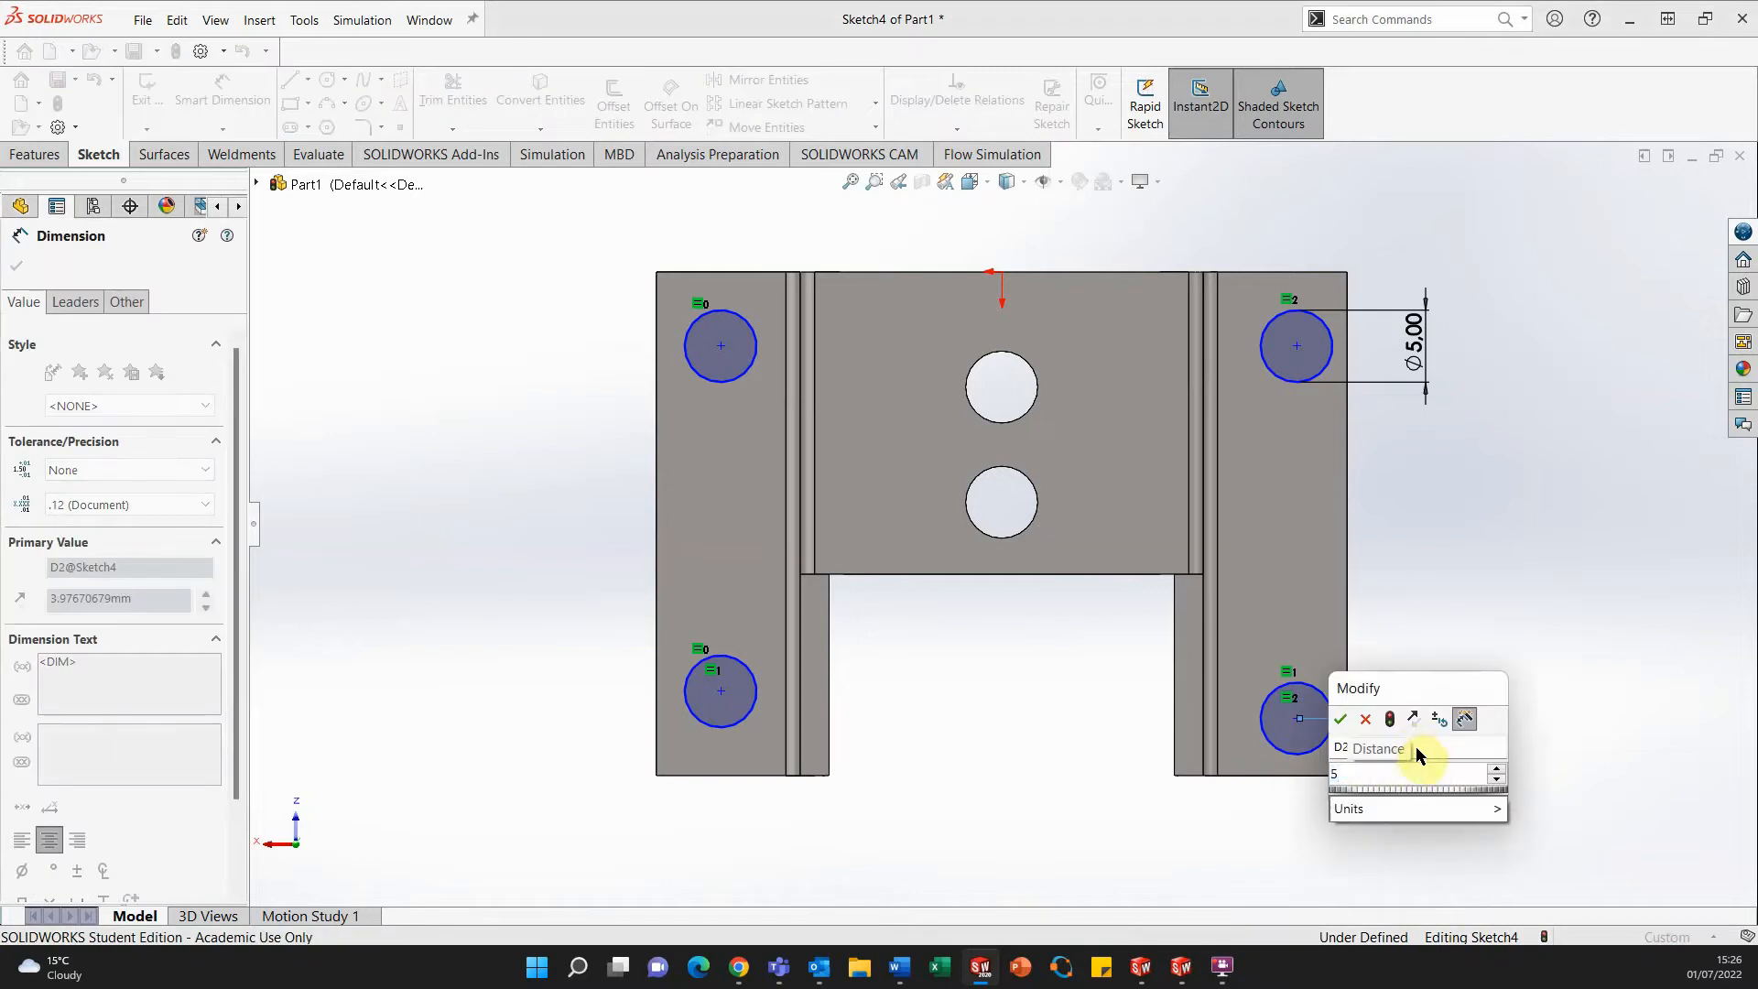
{"action": "key", "text": "Return"}
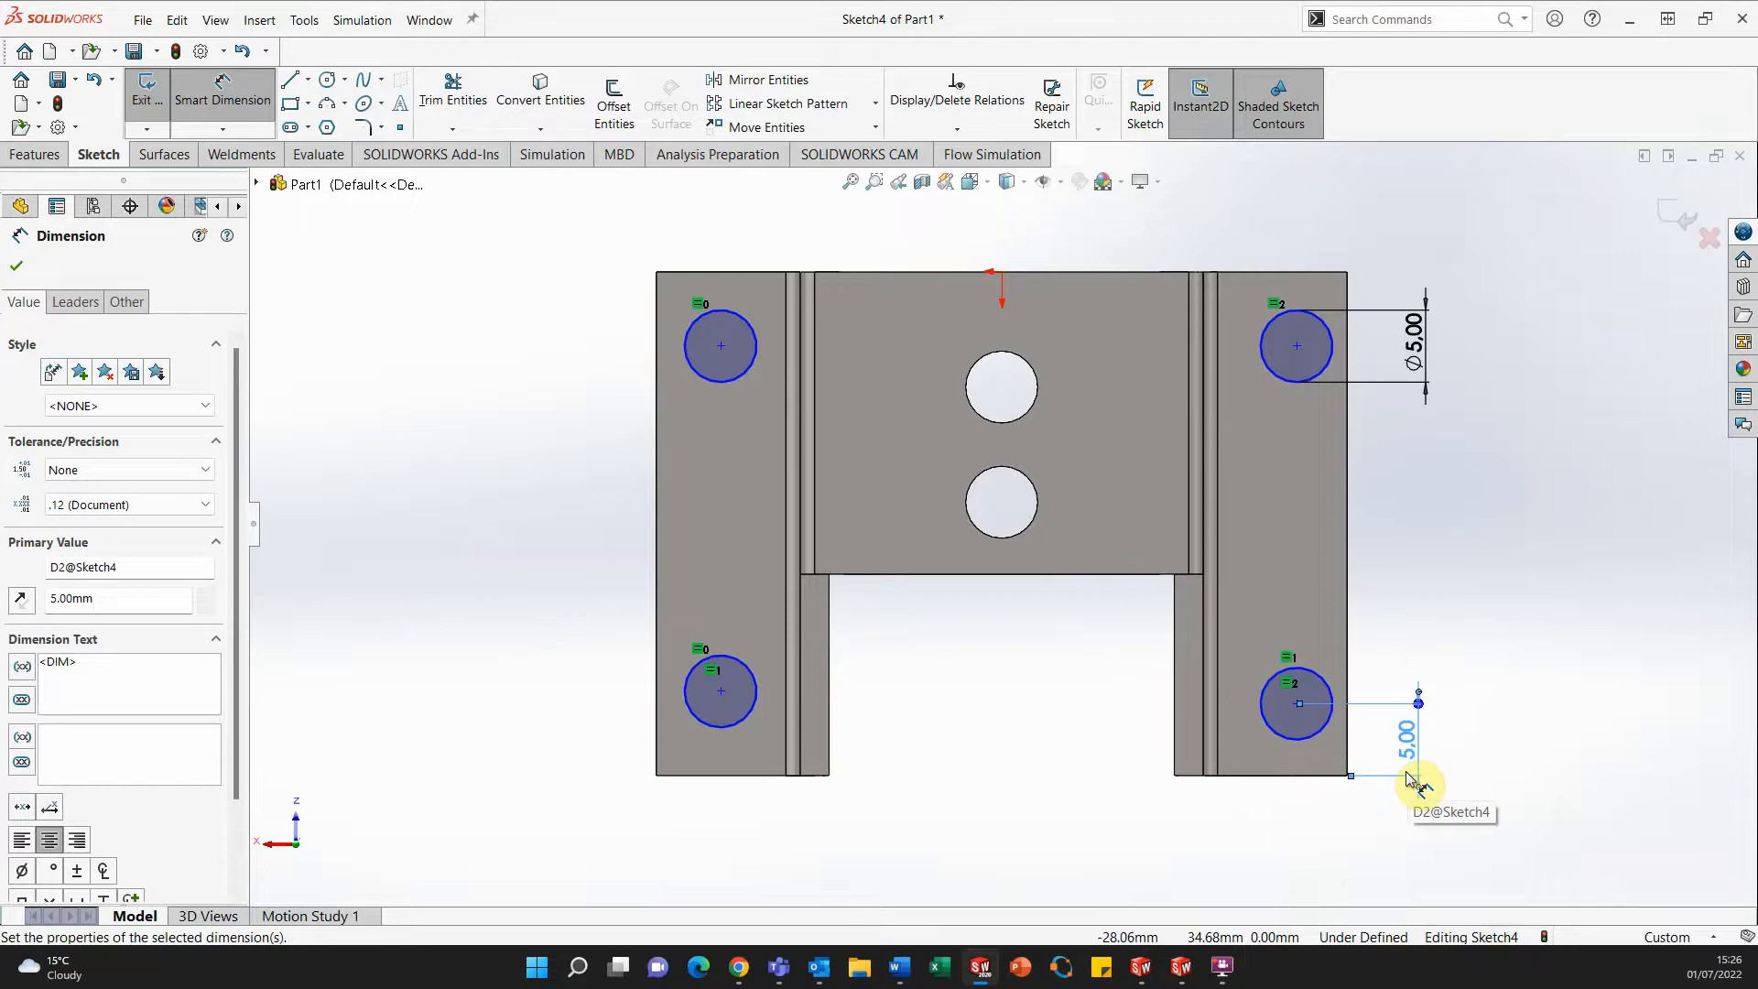
Dimension the upper circle's centre on the right flange 30 mm from the same lower end edge.
{"action": "left_click", "coordinate": [1303, 357]}
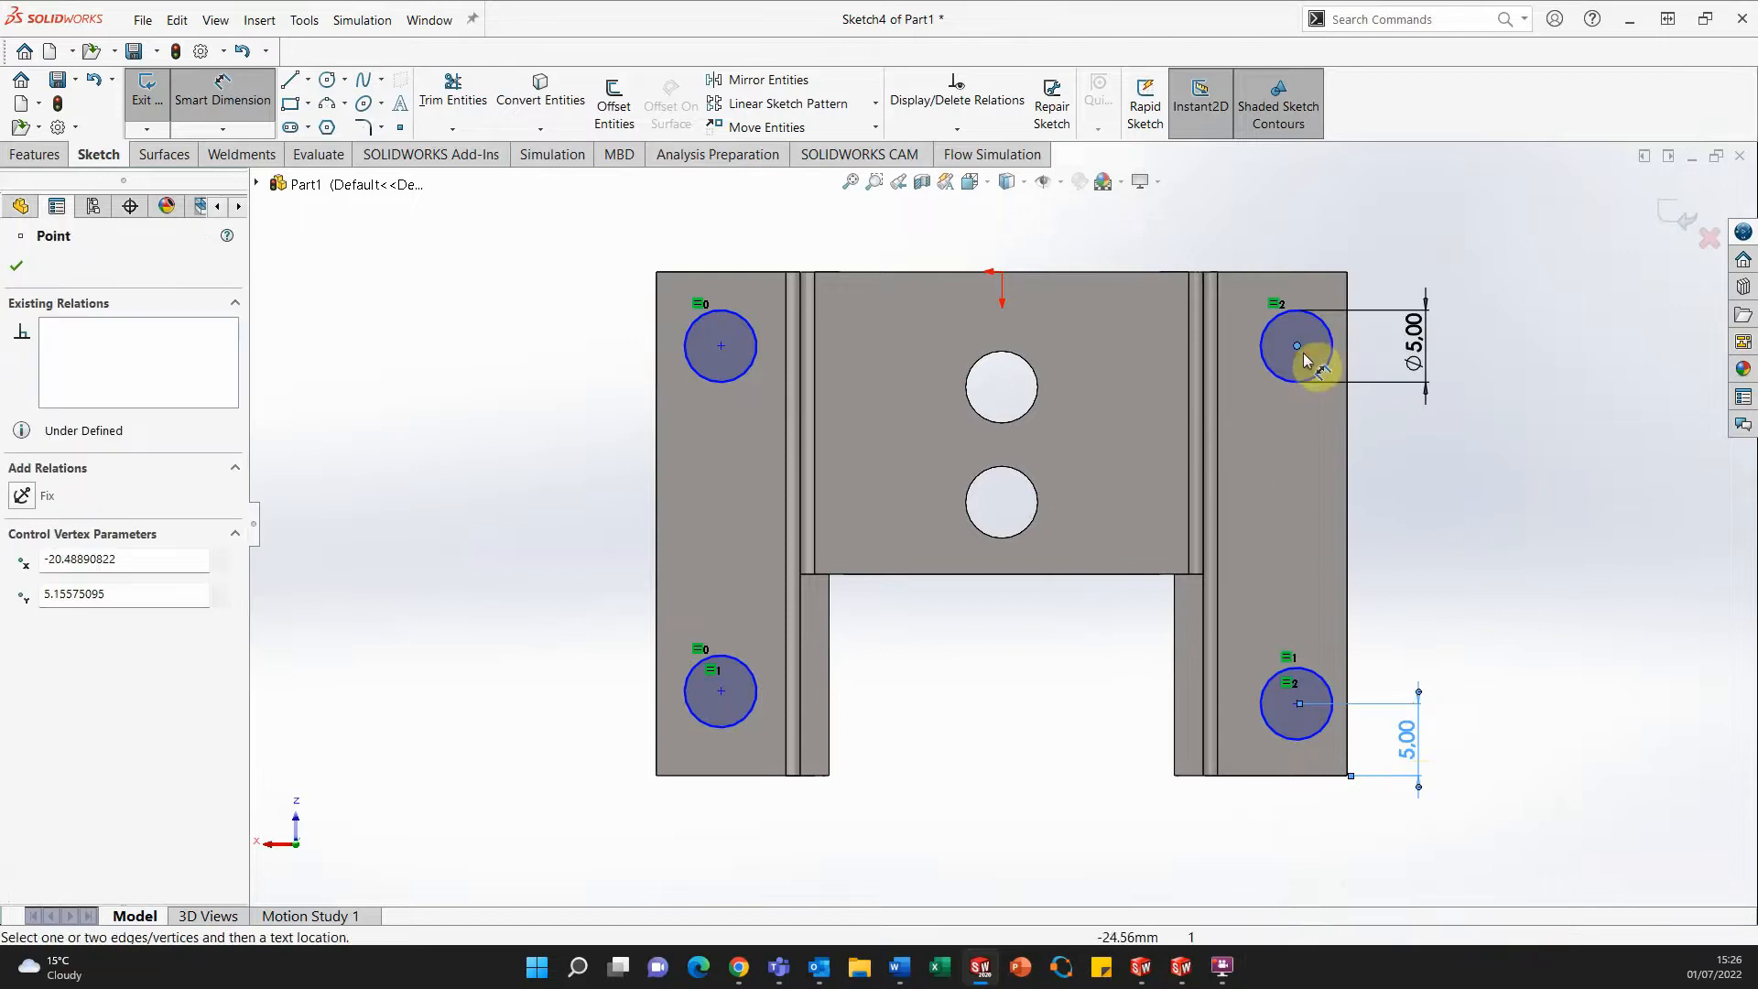
{"action": "left_click", "coordinate": [1296, 777]}
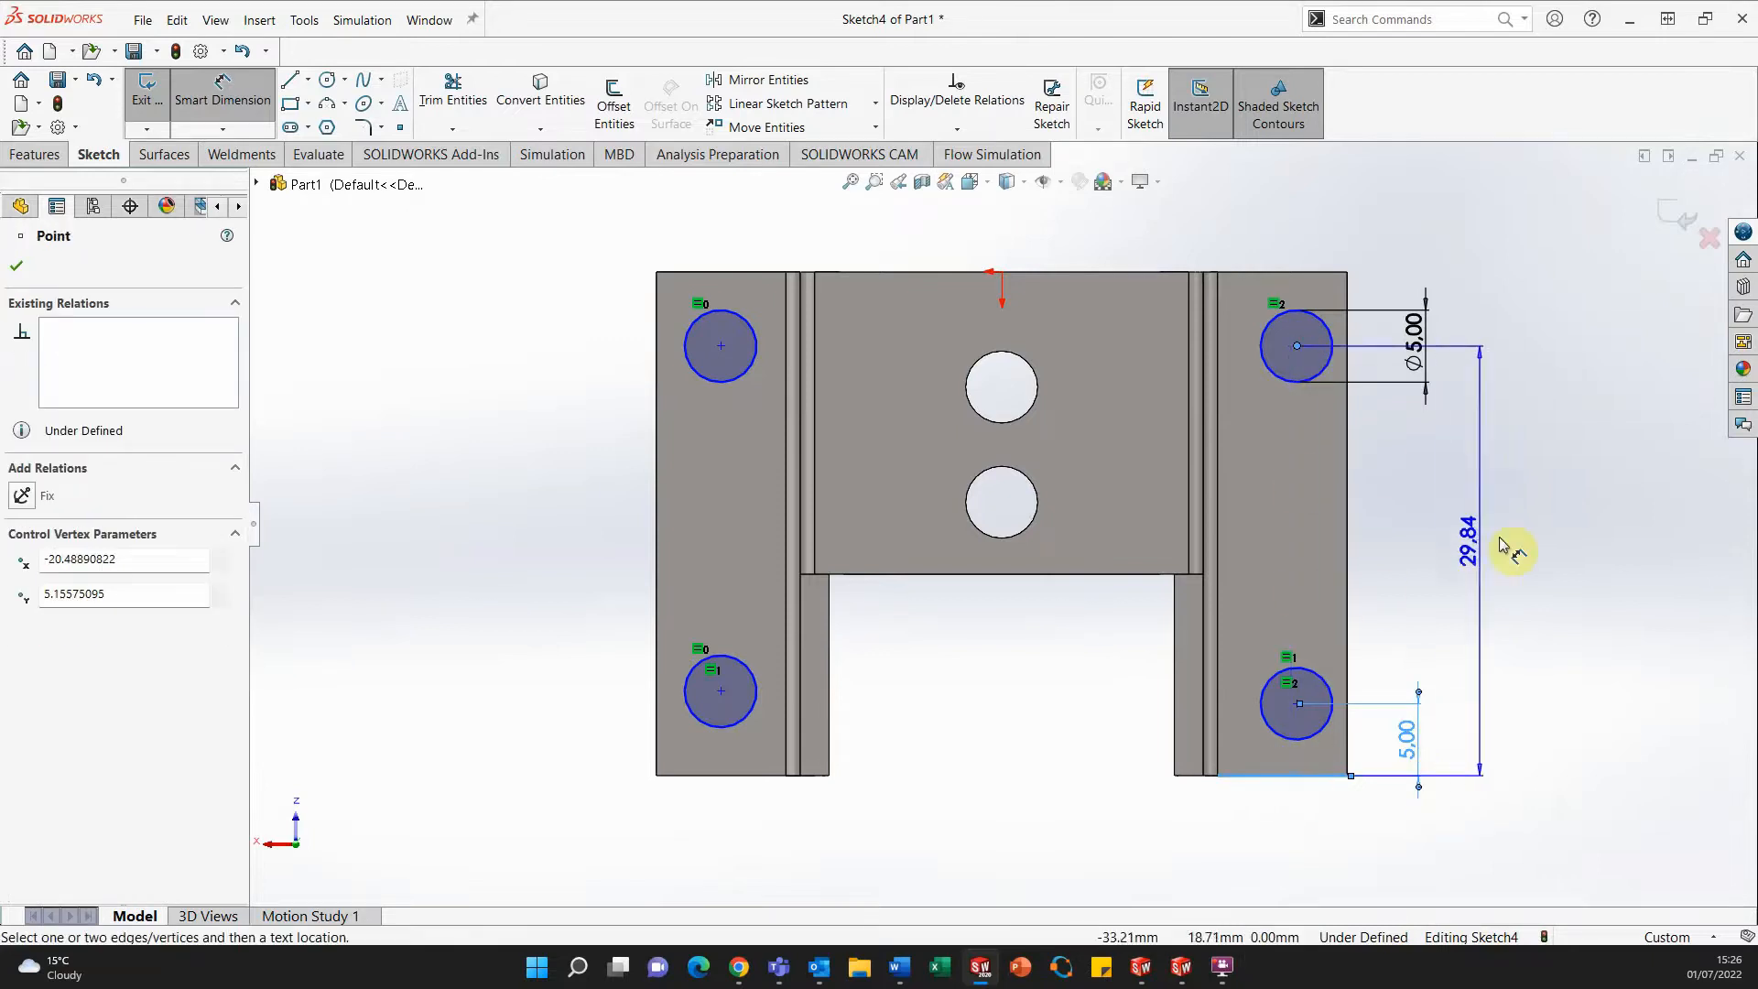
{"action": "left_click", "coordinate": [1527, 540]}
{"action": "type", "text": "30"}
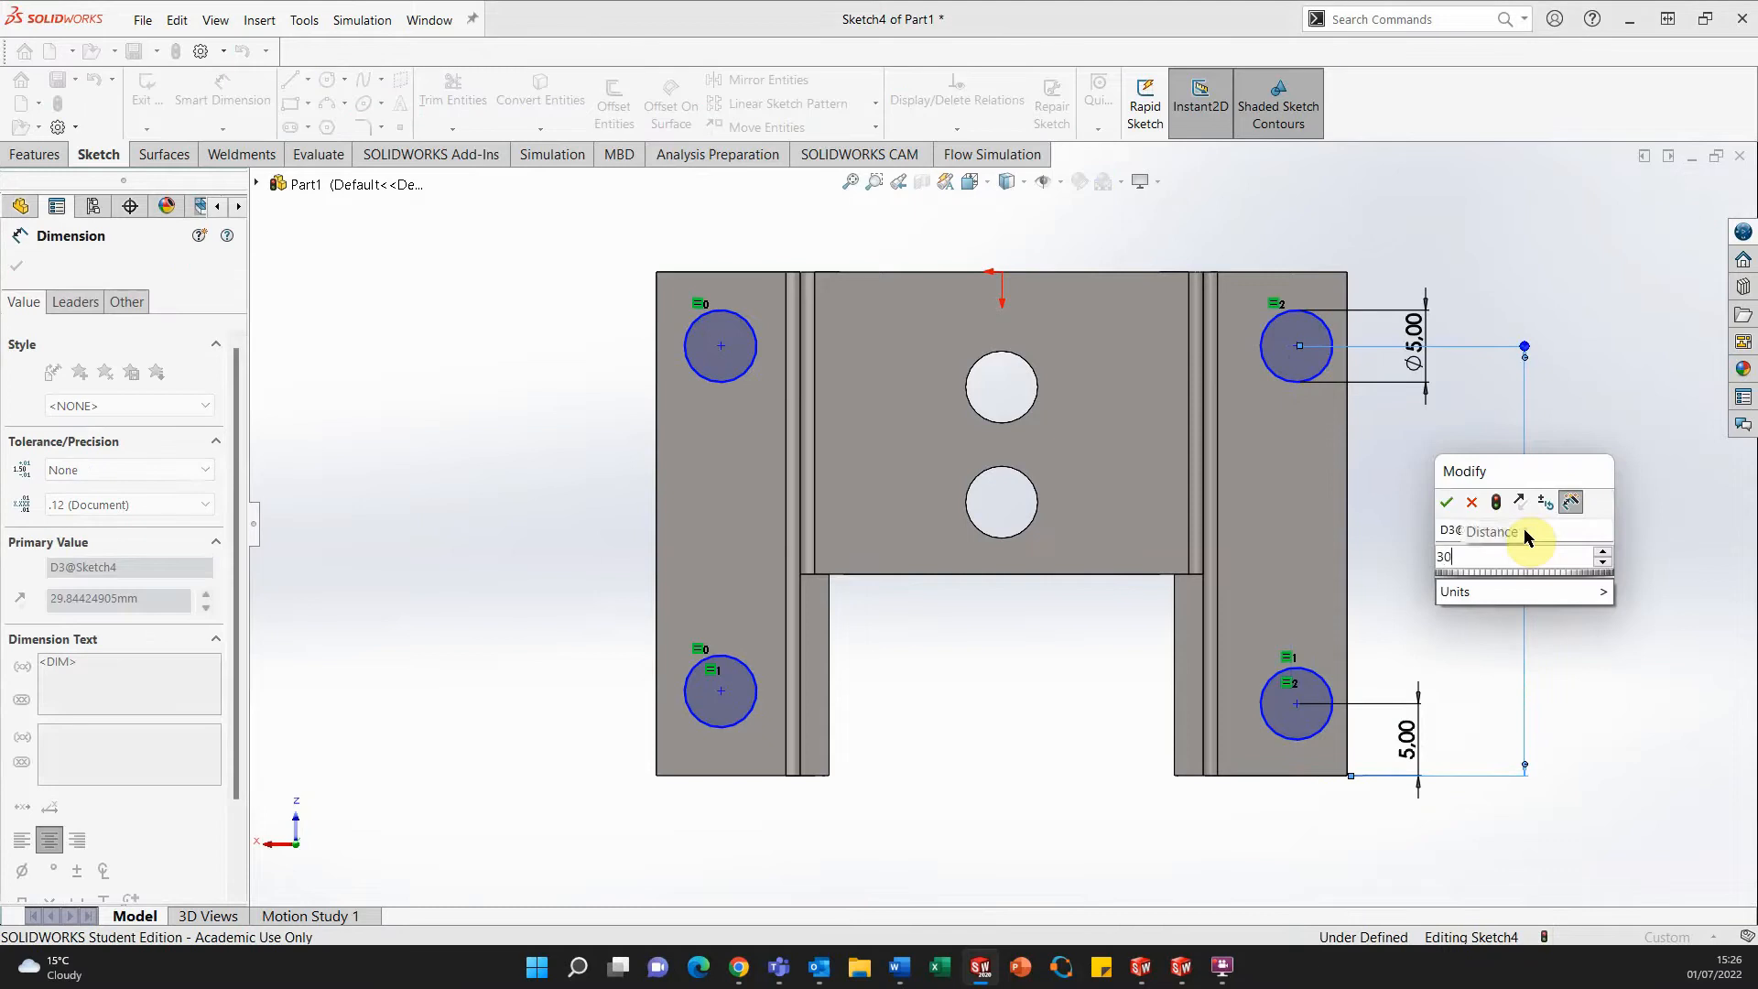
{"action": "key", "text": "Return"}
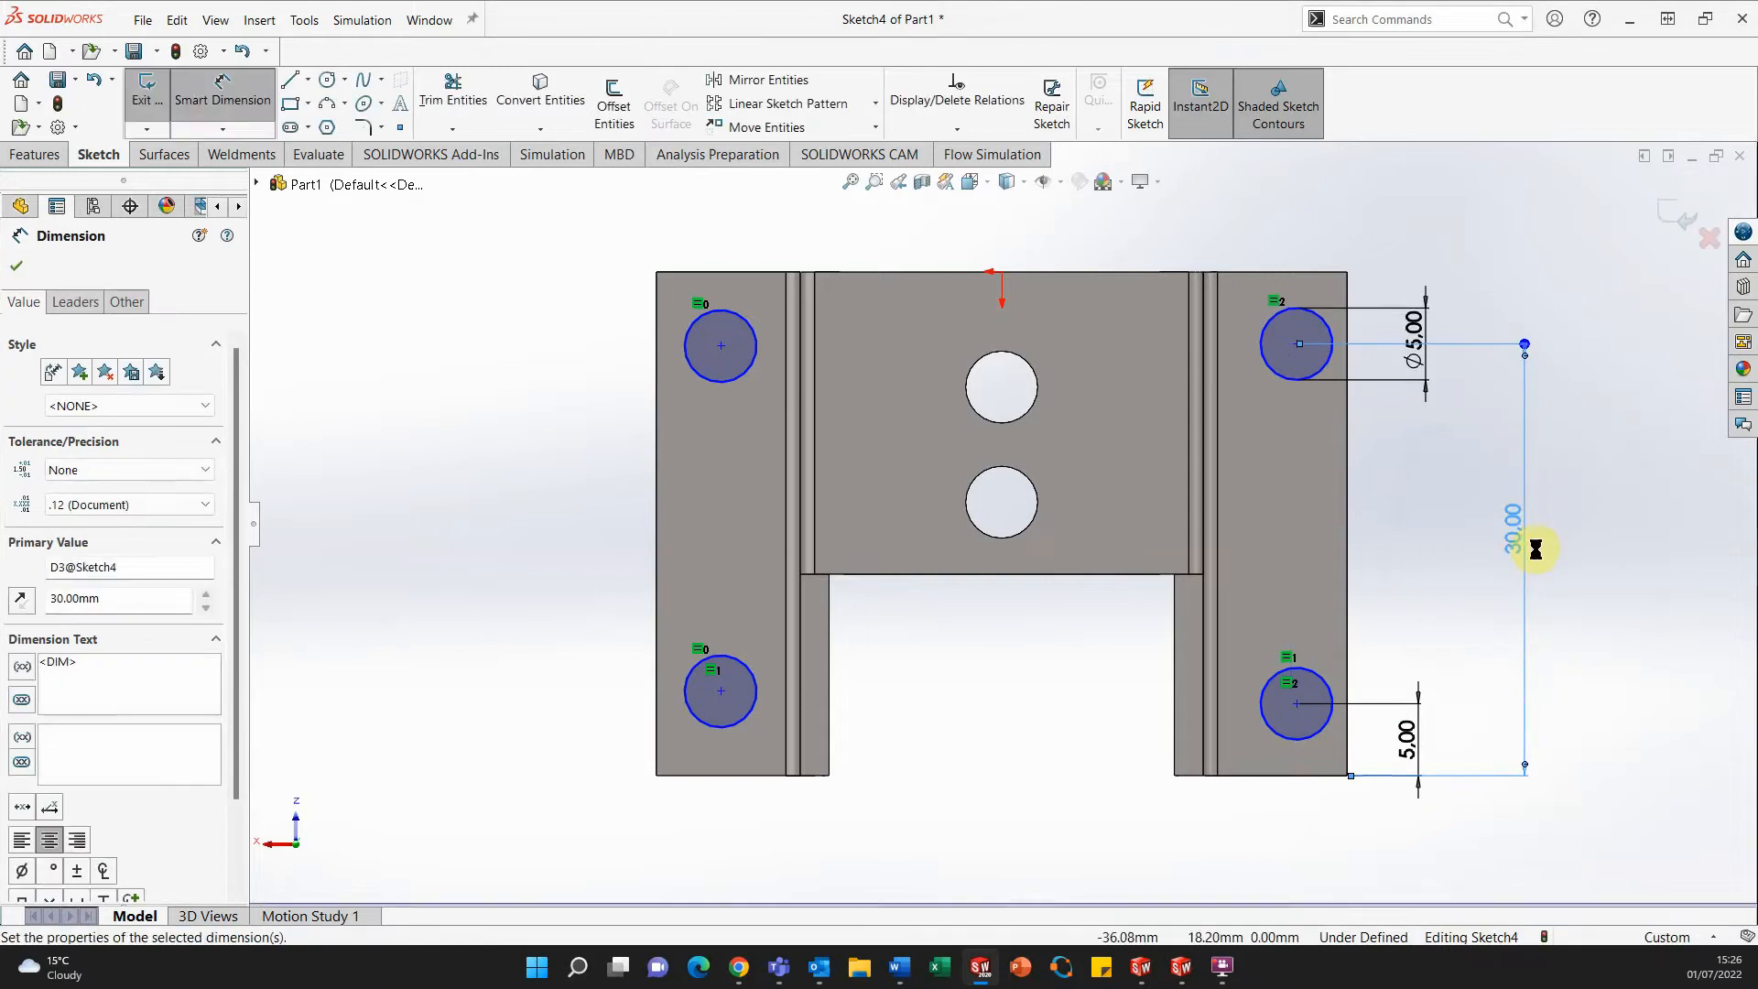
{"action": "key", "text": "Escape"}
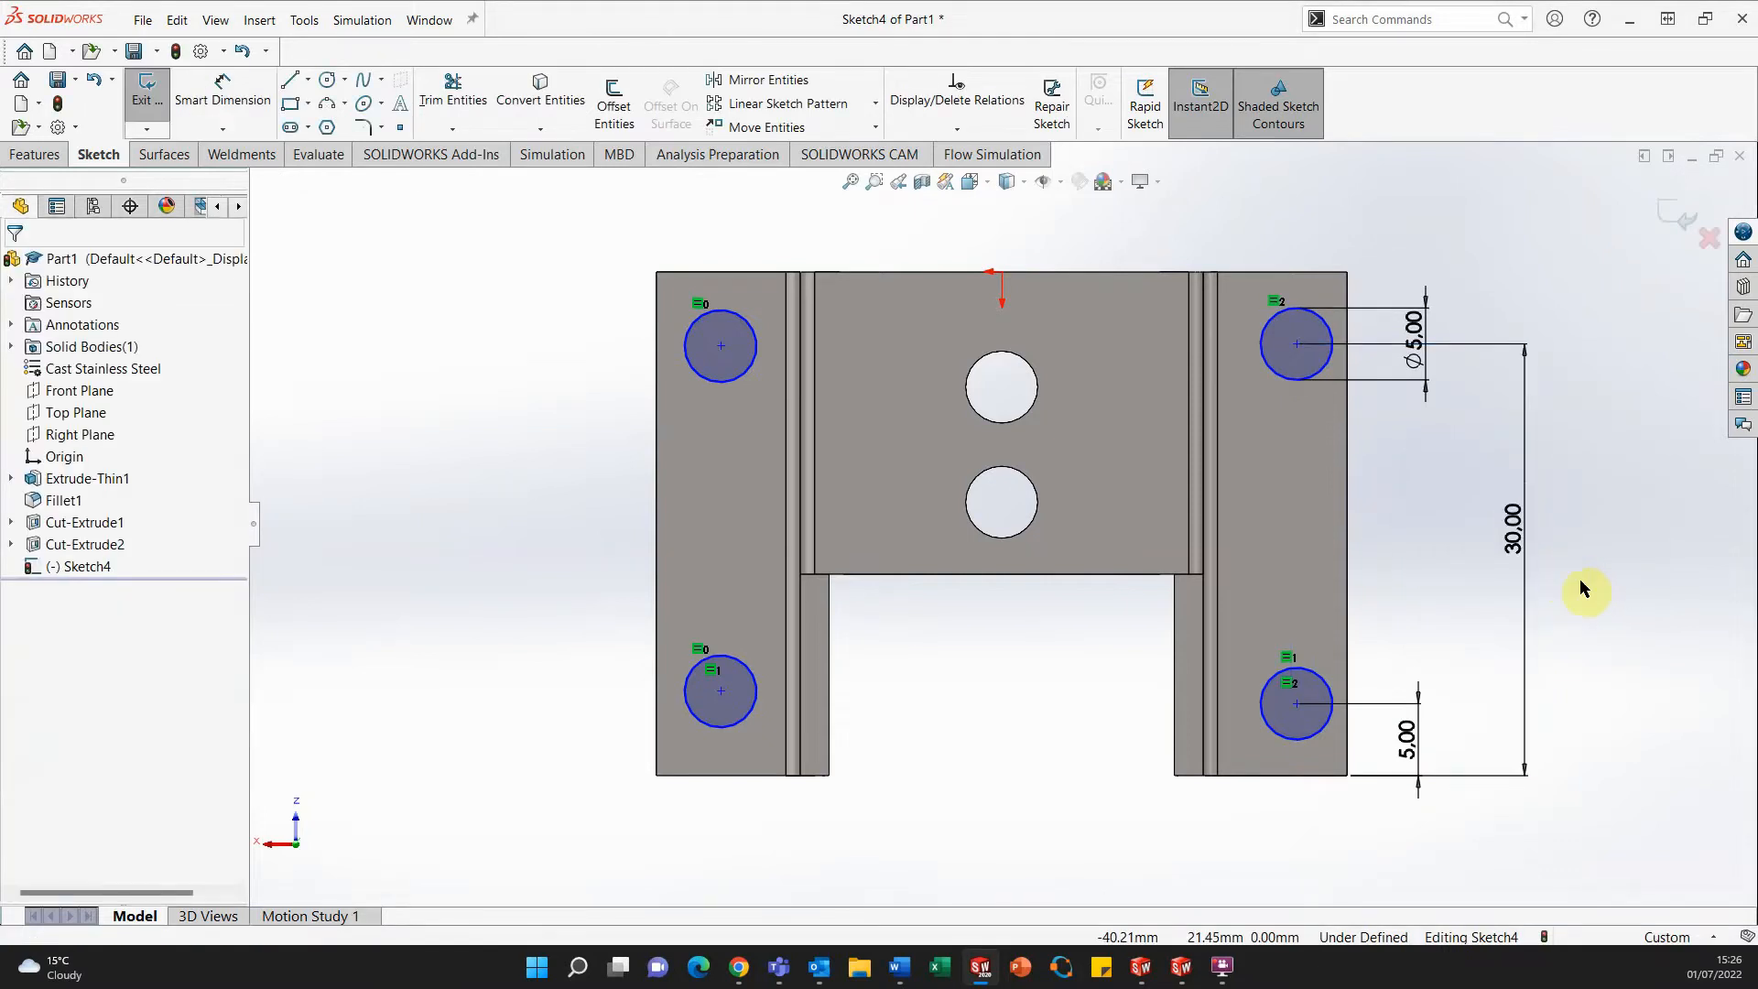
Add a vertical relation between the two circle centres on the right flange.
{"action": "left_click", "coordinate": [1297, 347]}
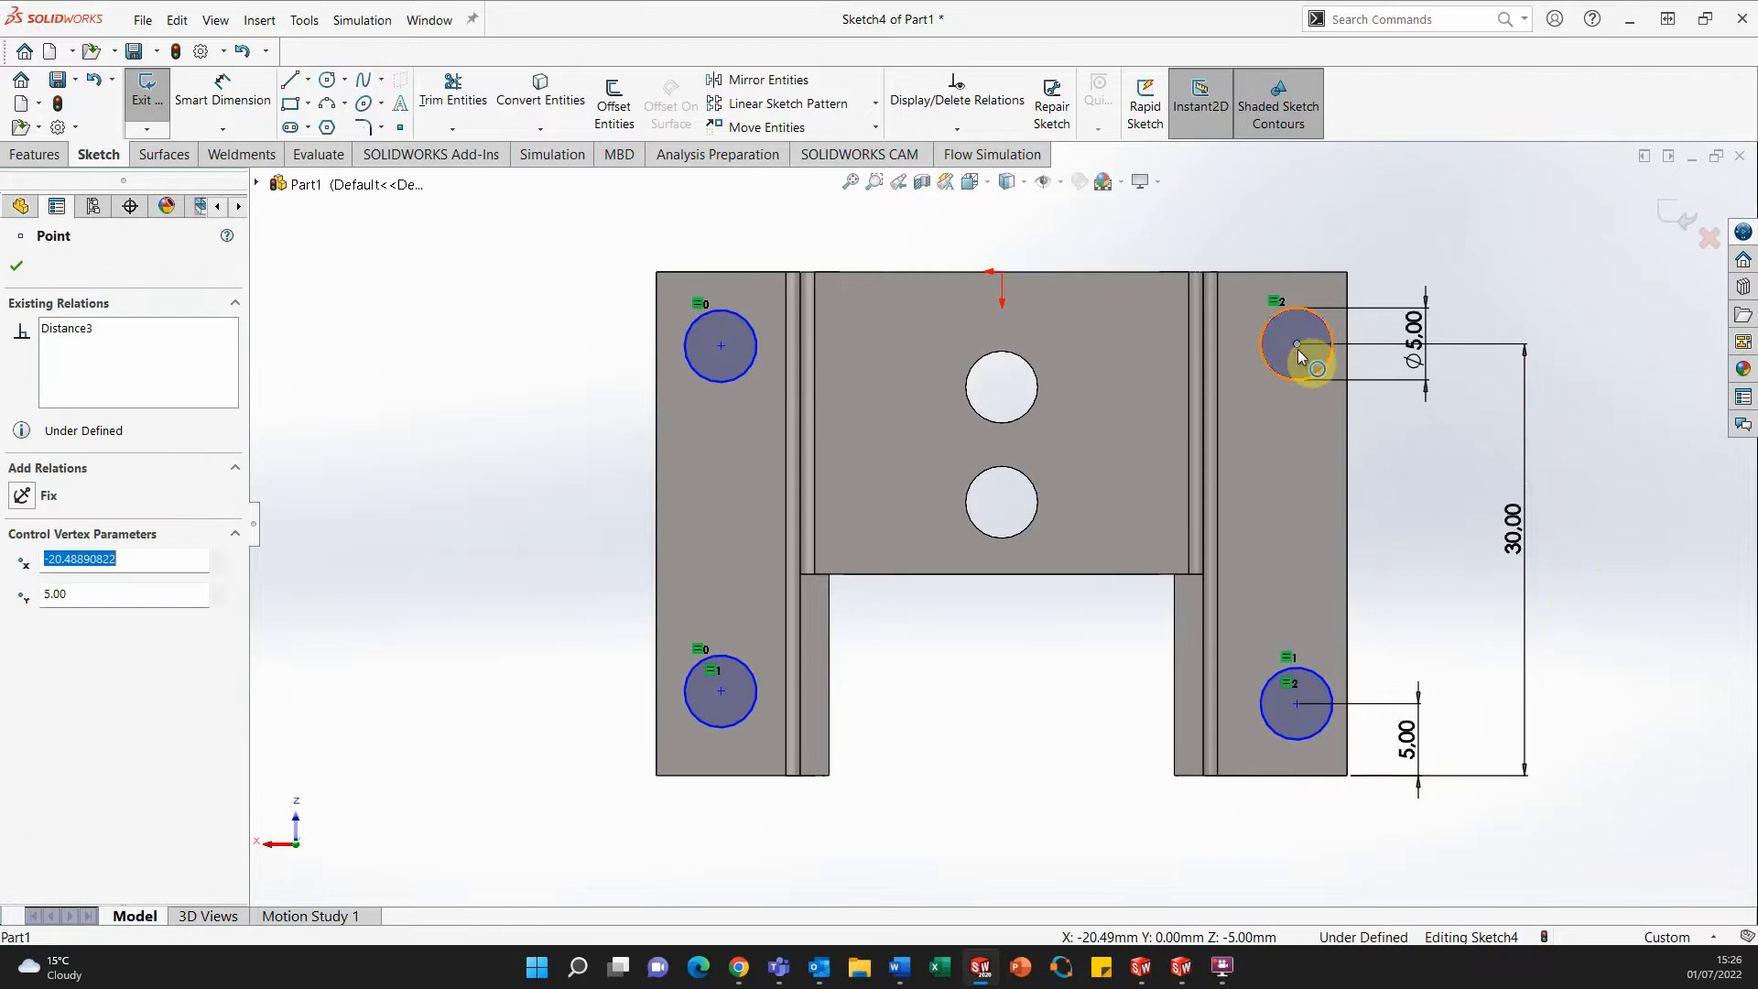
{"action": "left_click", "coordinate": [1296, 703], "text": "ctrl"}
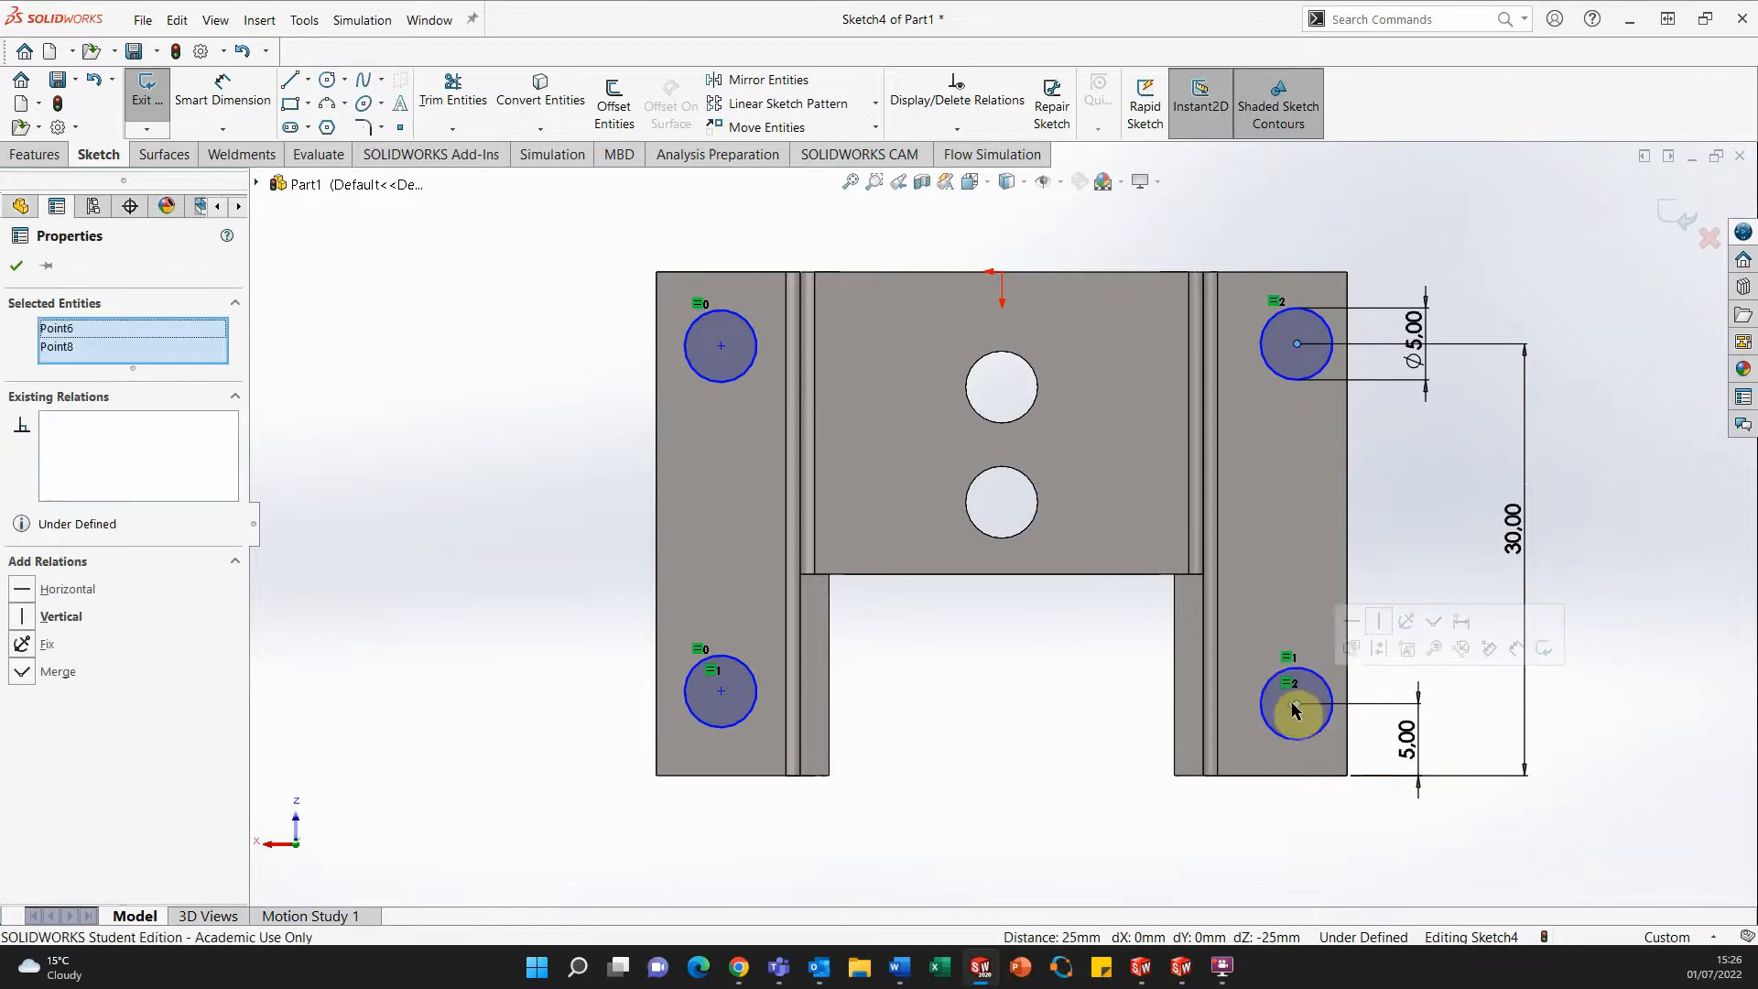
{"action": "left_click", "coordinate": [24, 616]}
{"action": "left_click", "coordinate": [14, 270]}
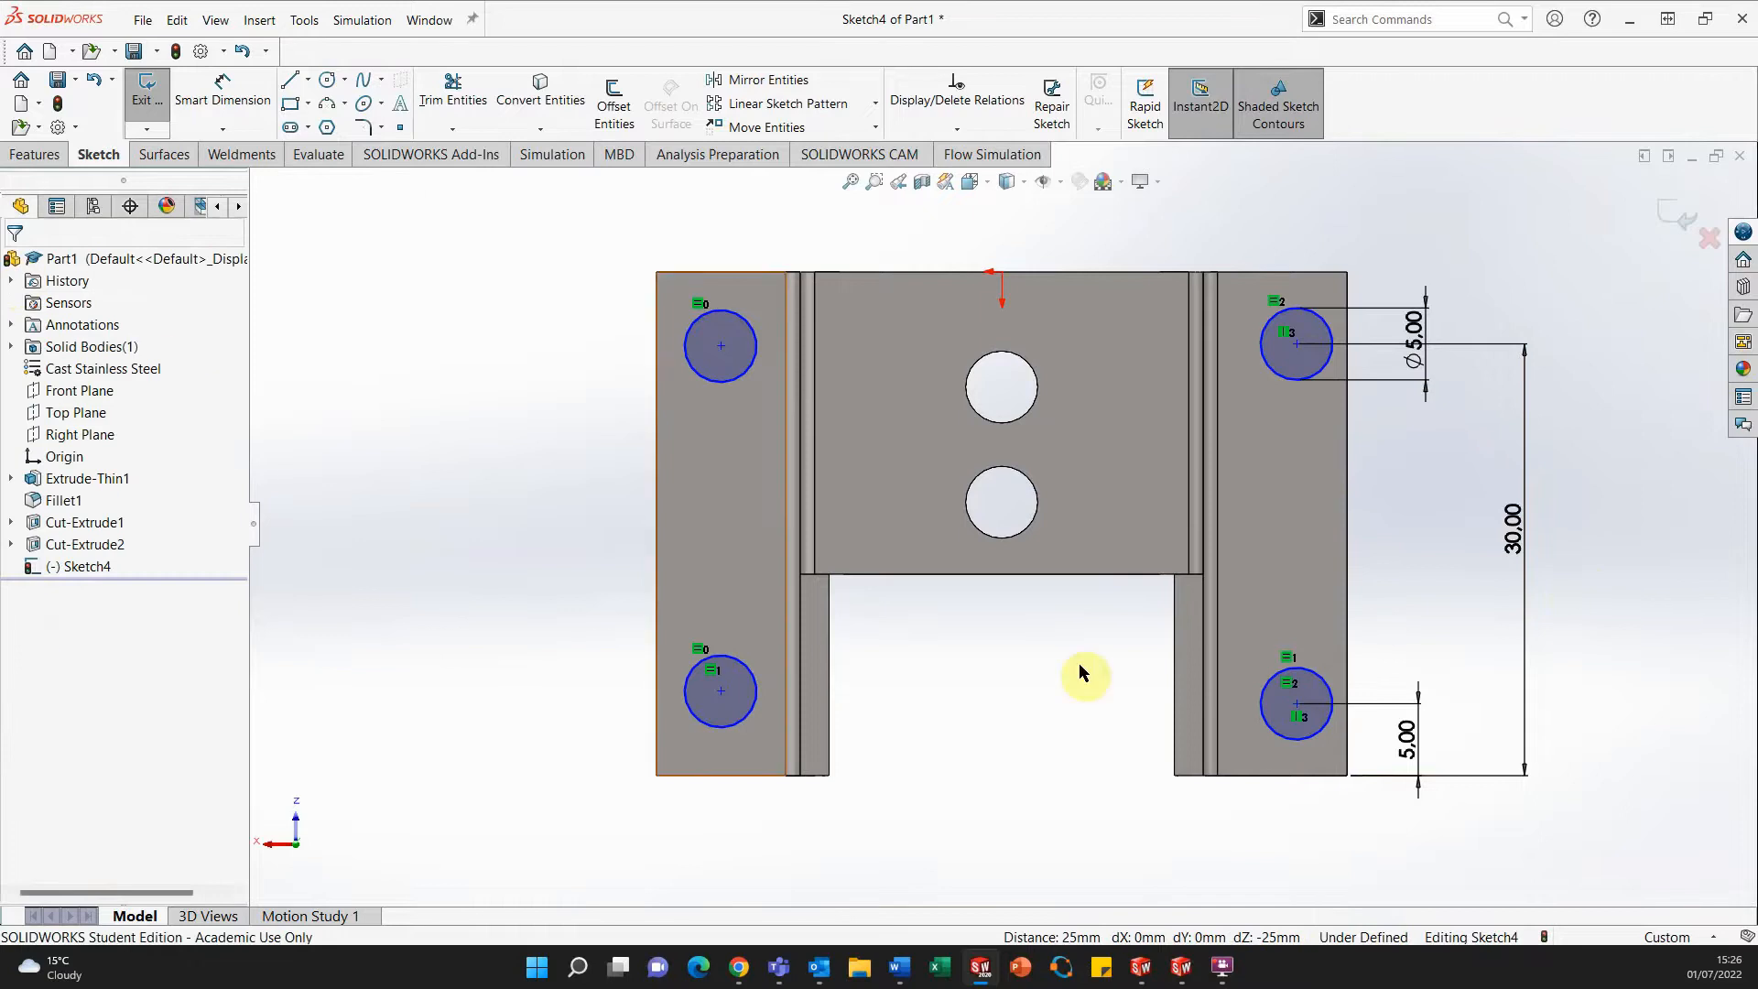
Add horizontal relations between the two lower circle centres and between the two upper circle centres across the flanges.
{"action": "left_click", "coordinate": [1297, 705]}
{"action": "left_click", "coordinate": [722, 694], "text": "ctrl"}
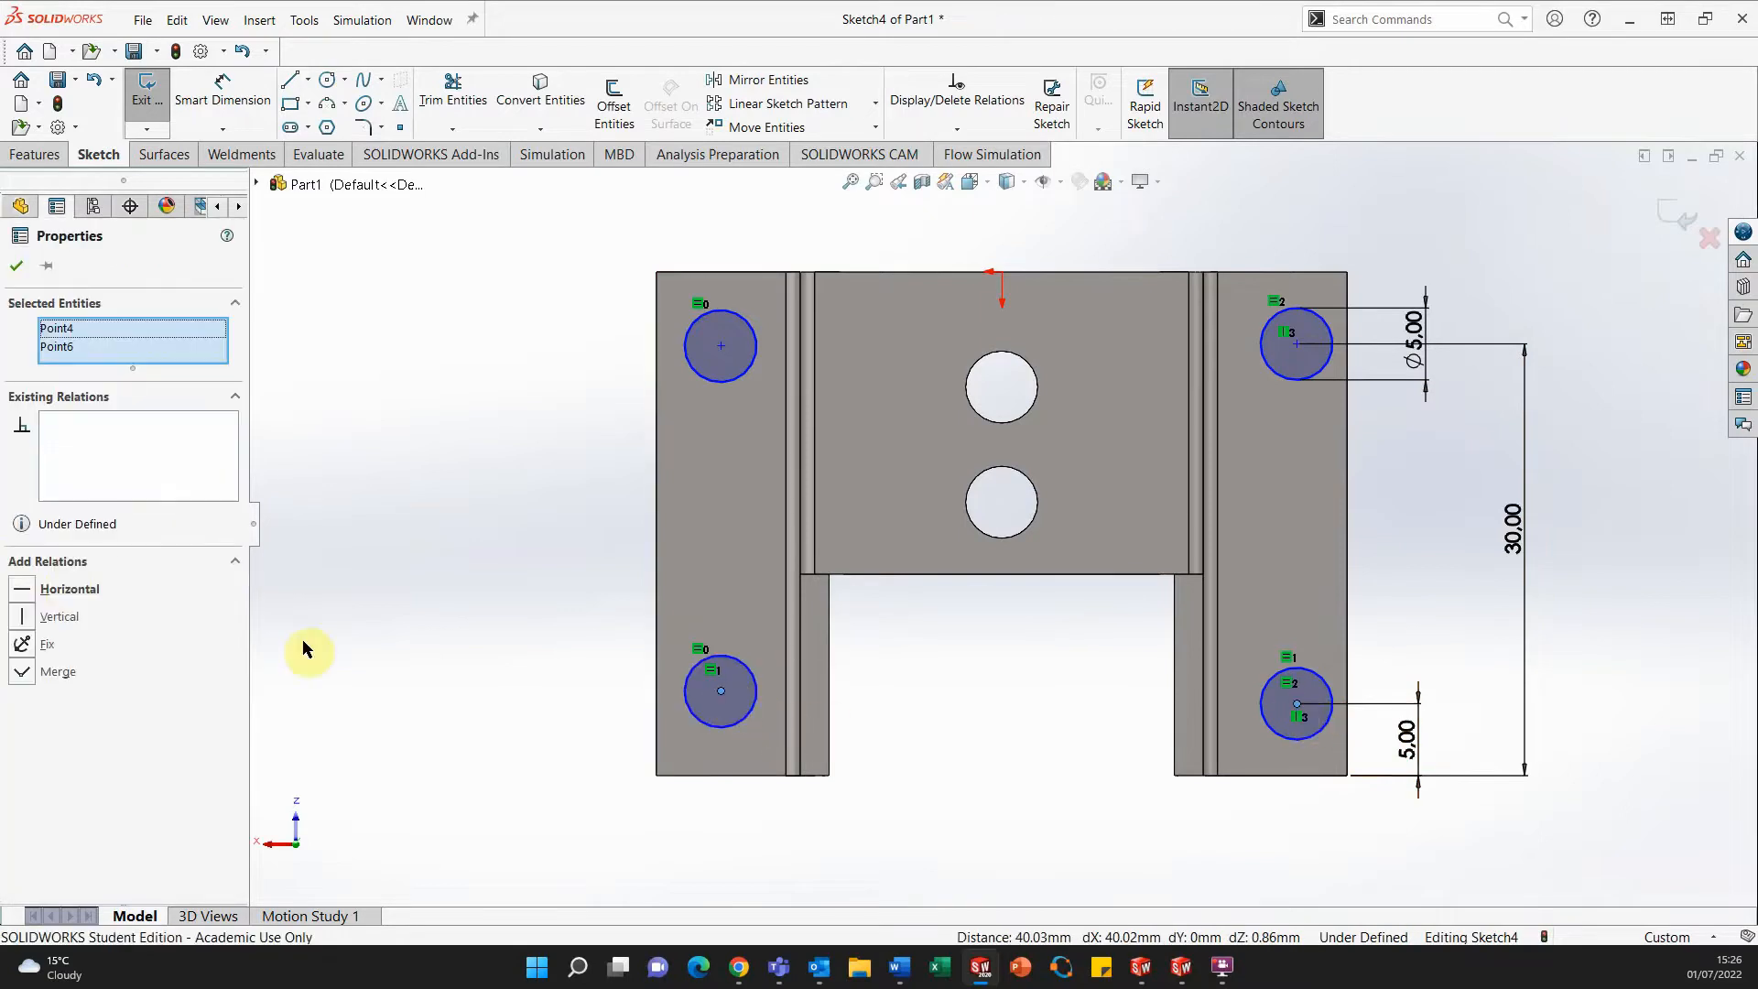
{"action": "left_click", "coordinate": [31, 590]}
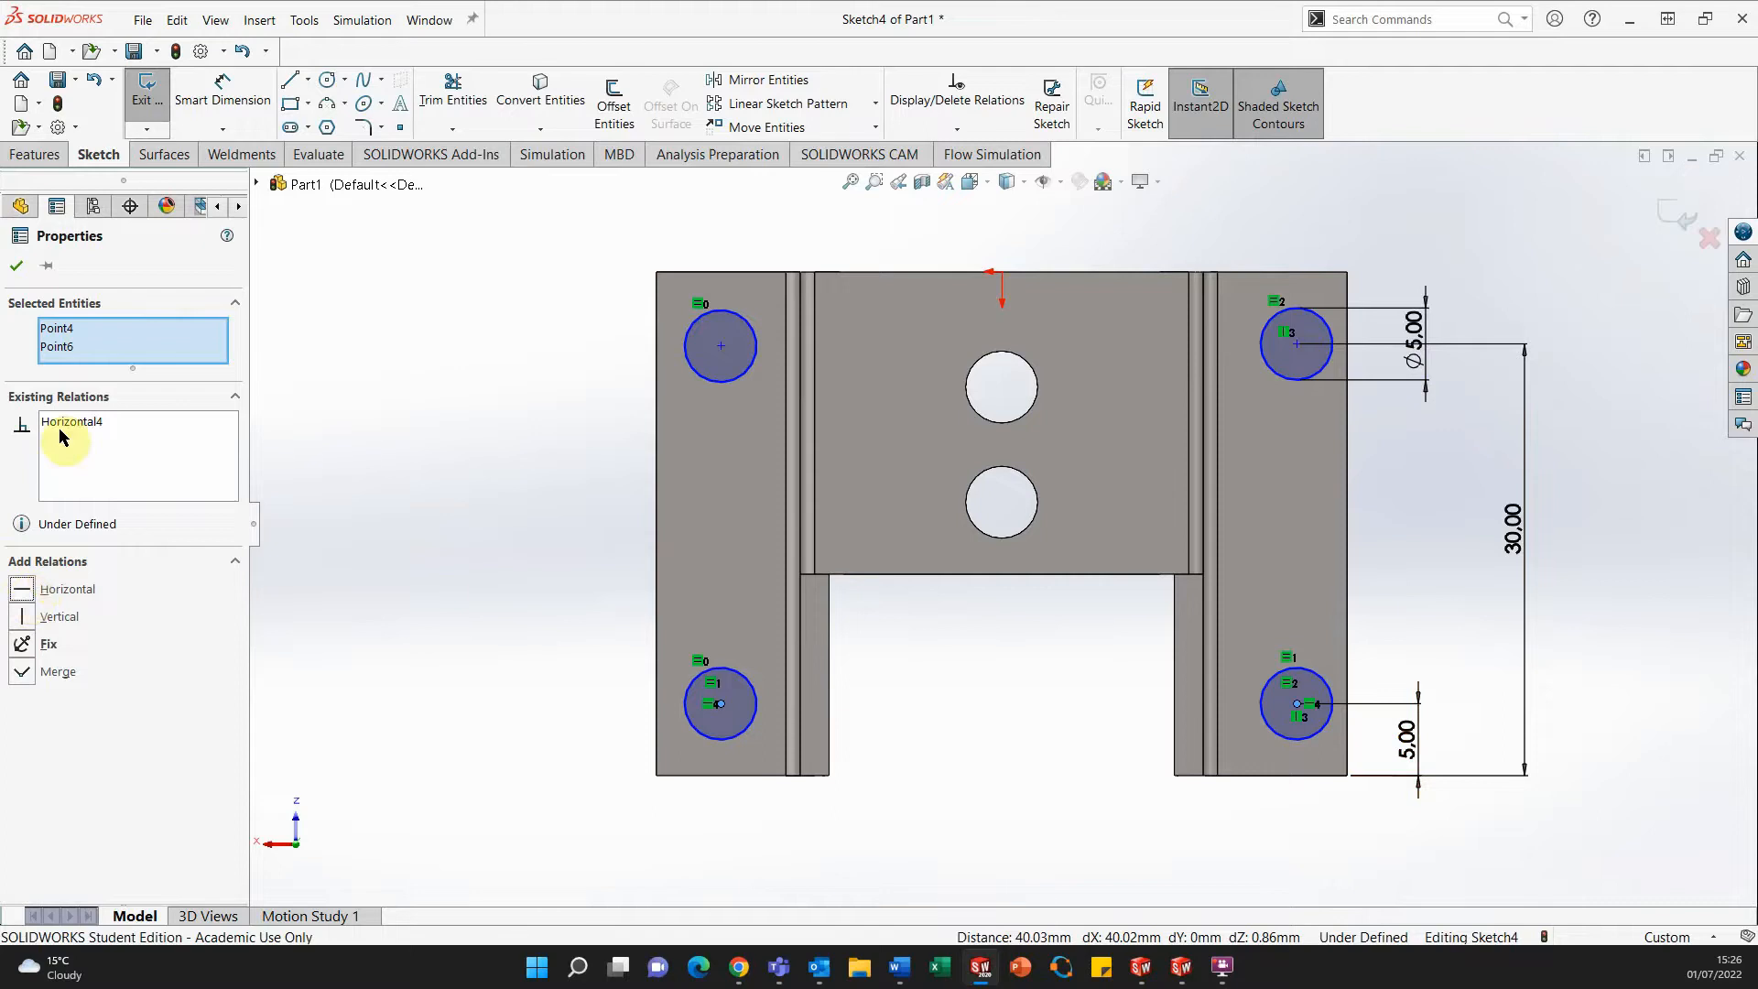
{"action": "left_click", "coordinate": [16, 266]}
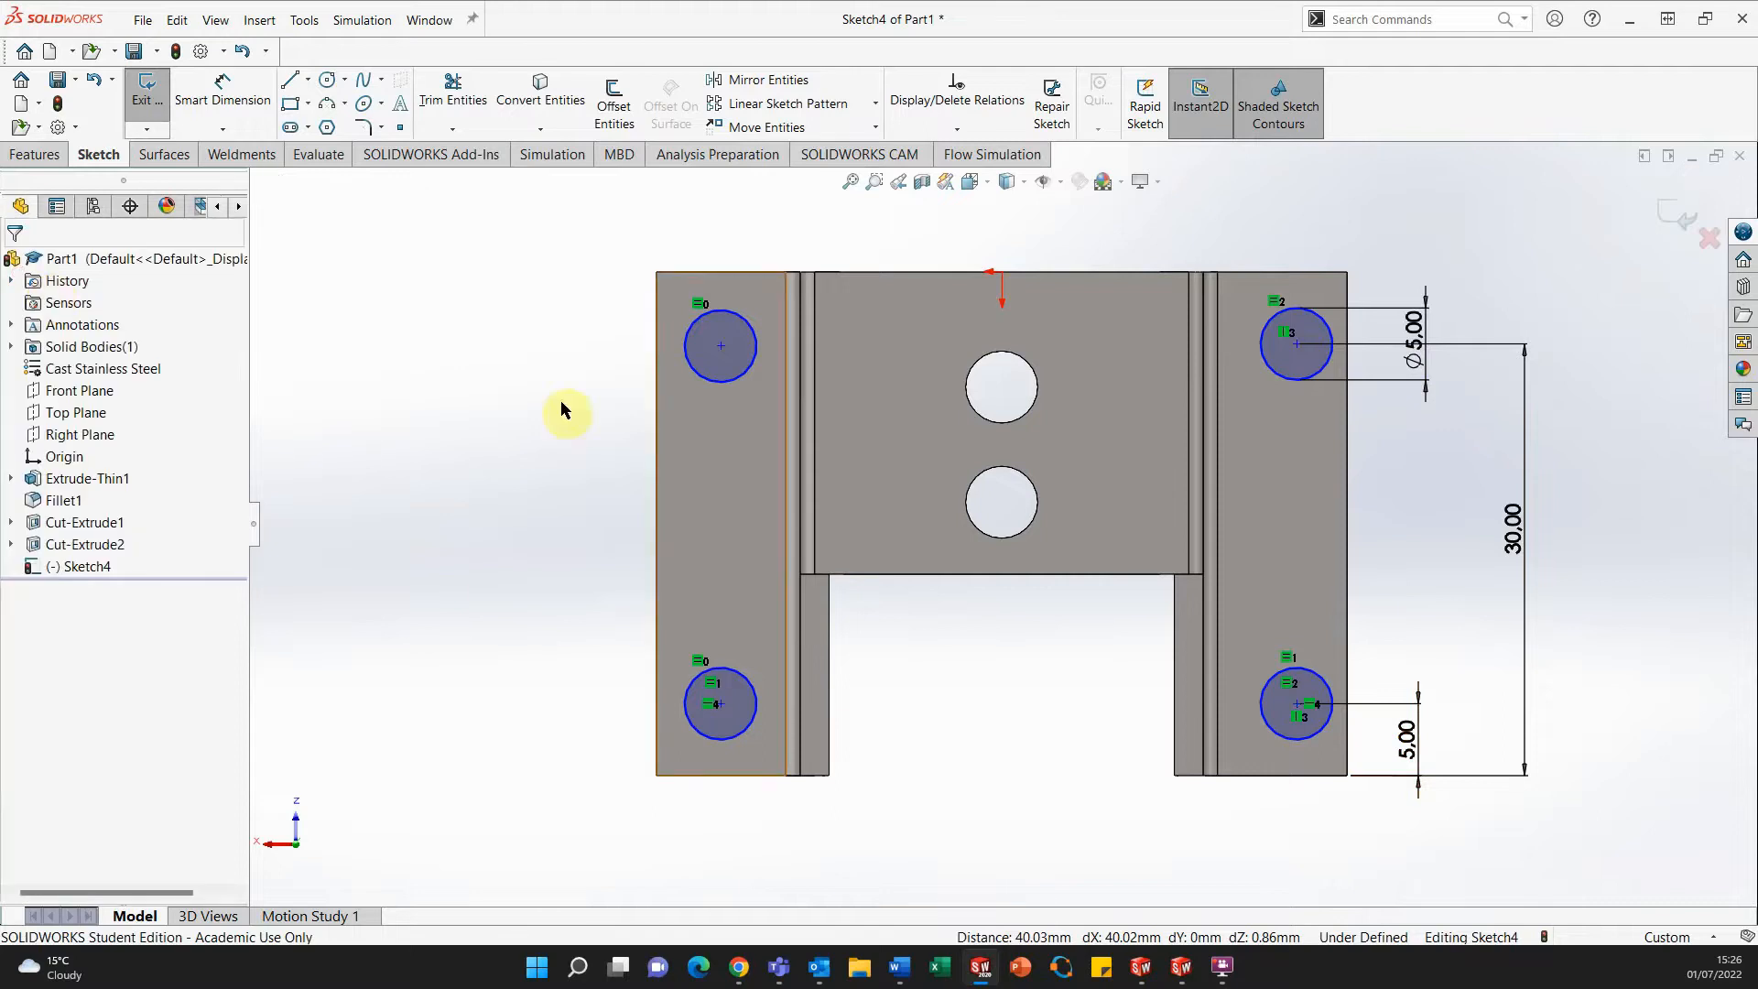
{"action": "left_click", "coordinate": [721, 346]}
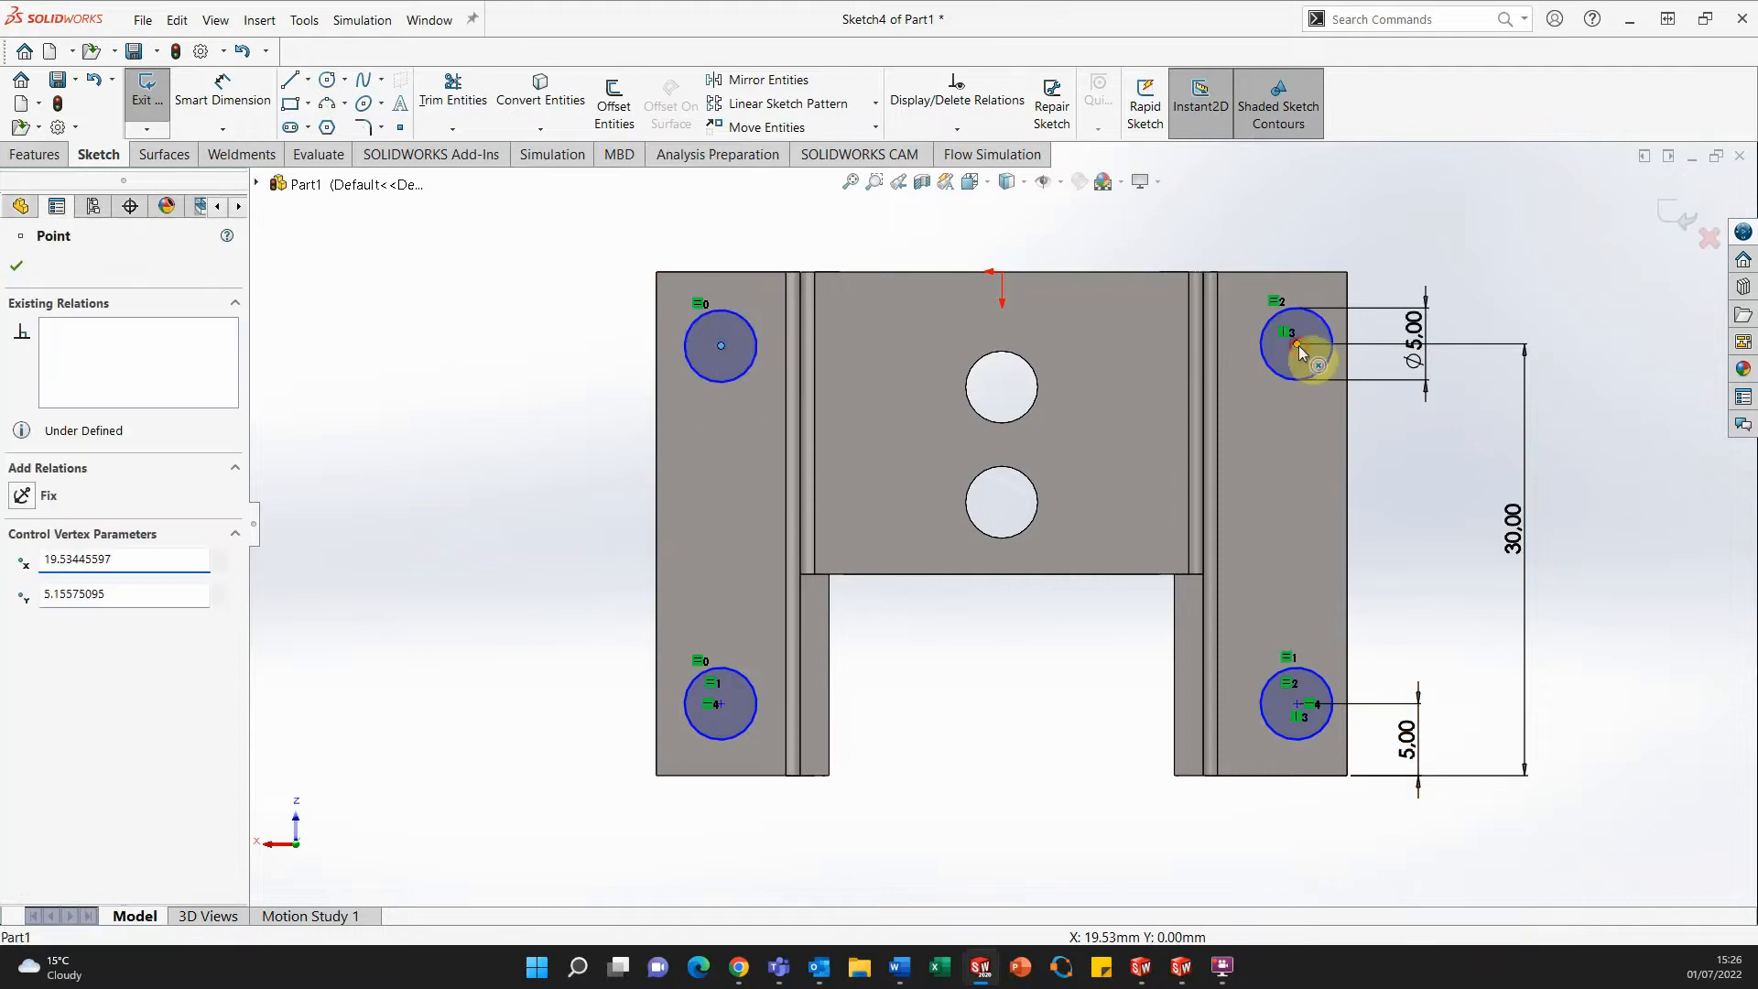
{"action": "left_click", "coordinate": [1297, 343], "text": "ctrl"}
{"action": "left_click", "coordinate": [18, 591]}
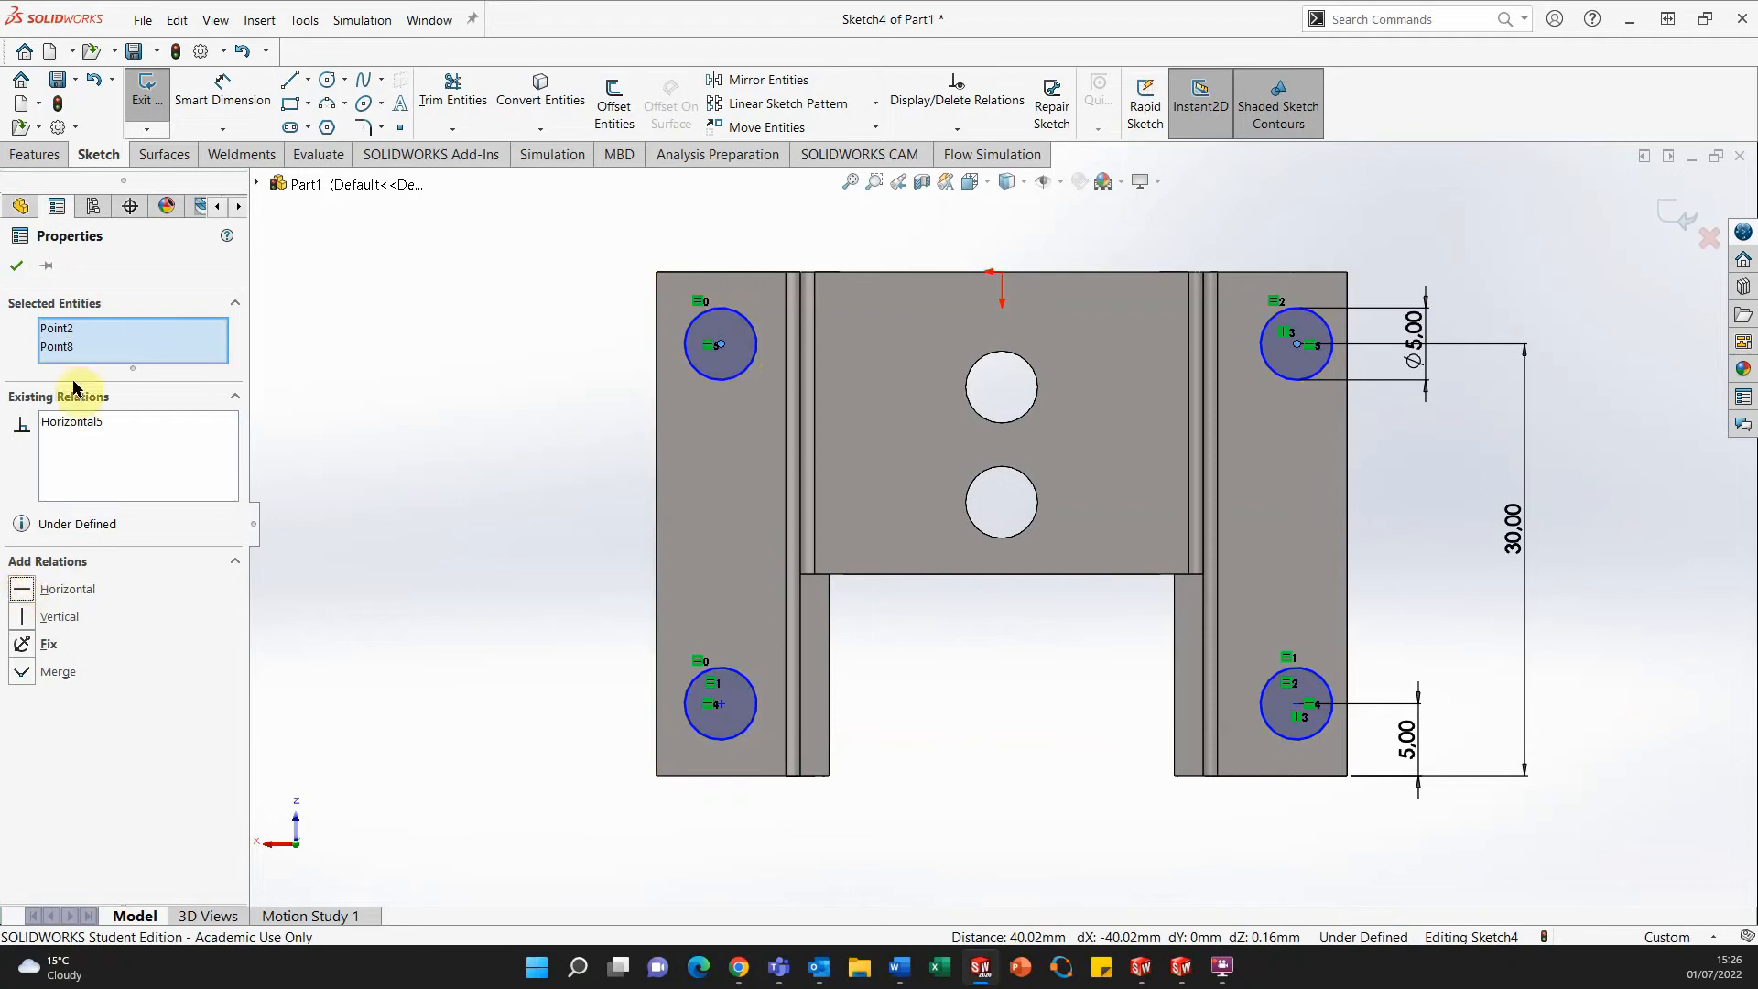
{"action": "left_click", "coordinate": [17, 265]}
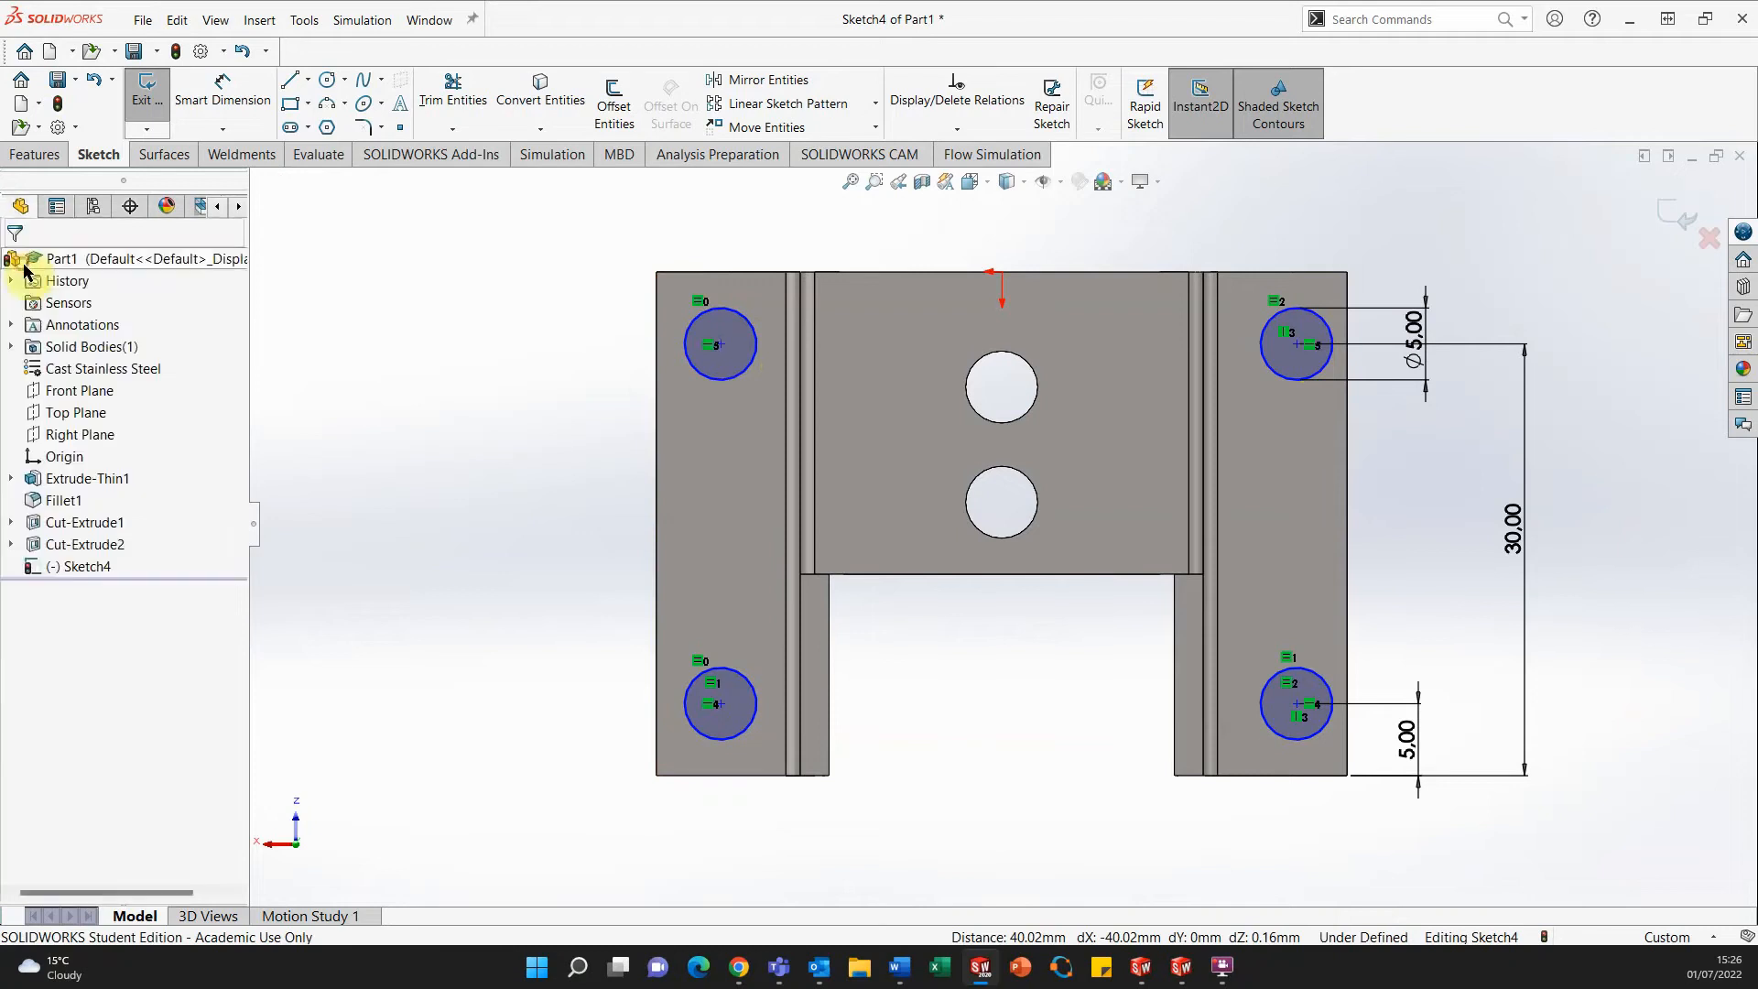
{"action": "left_click", "coordinate": [720, 346]}
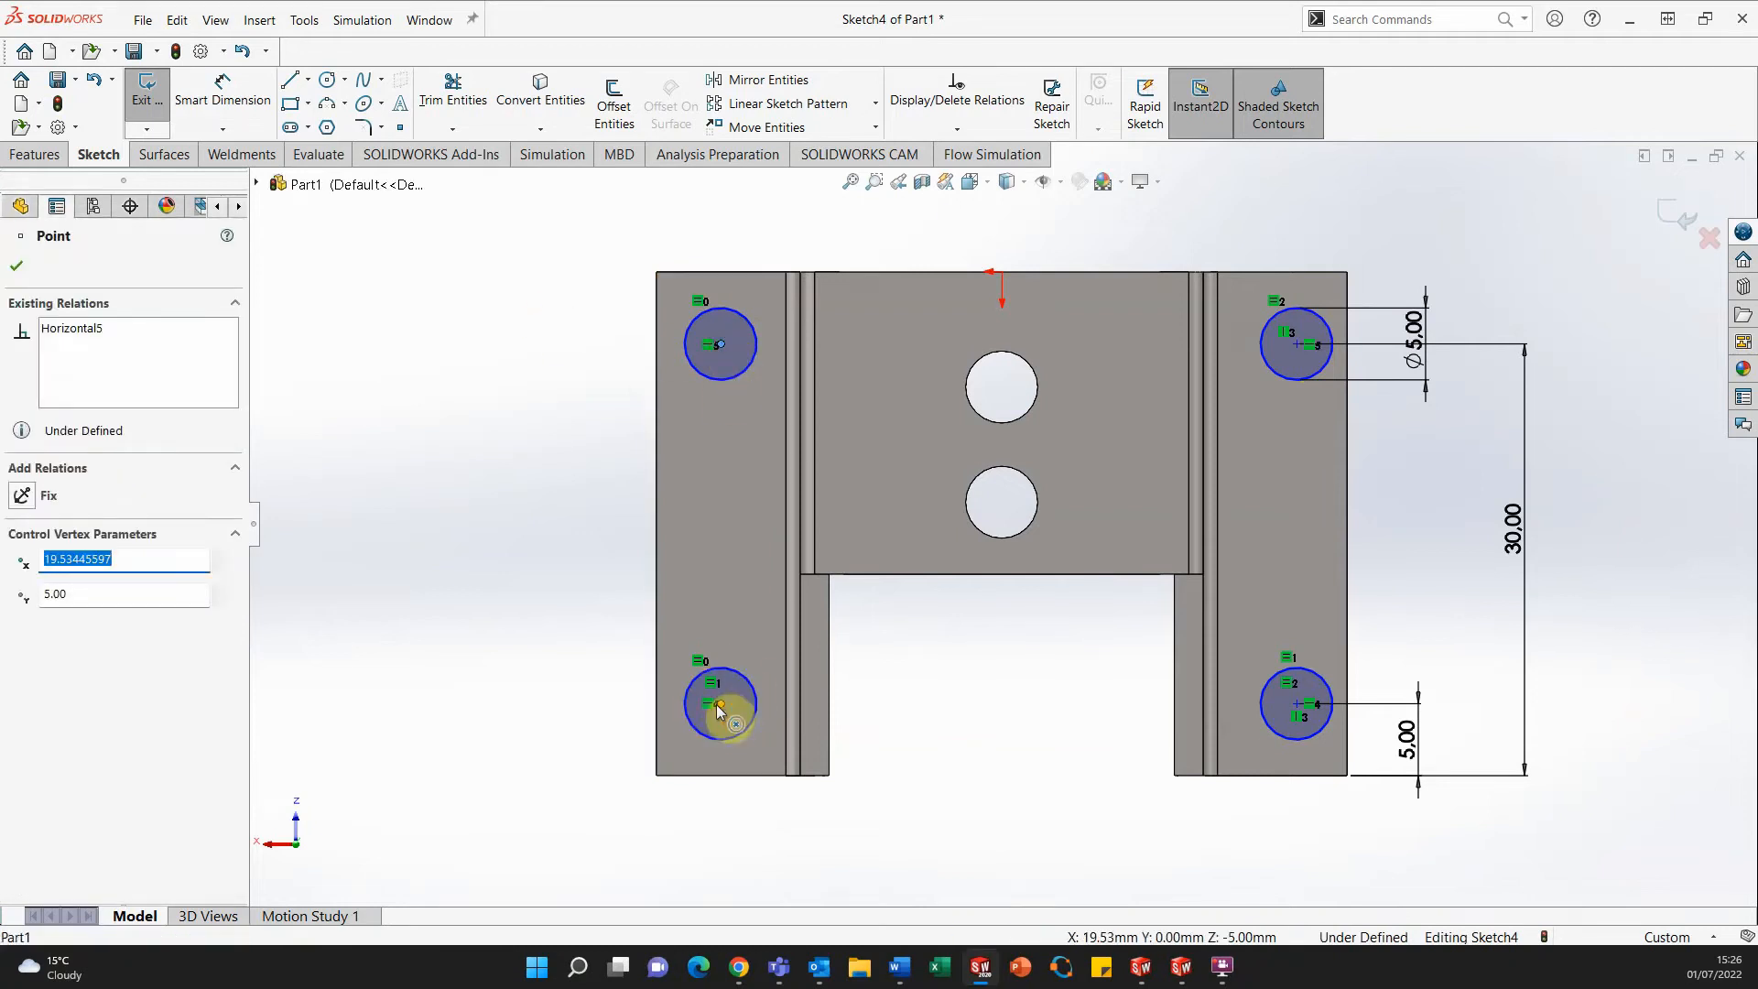
{"action": "left_click", "coordinate": [720, 705], "text": "ctrl"}
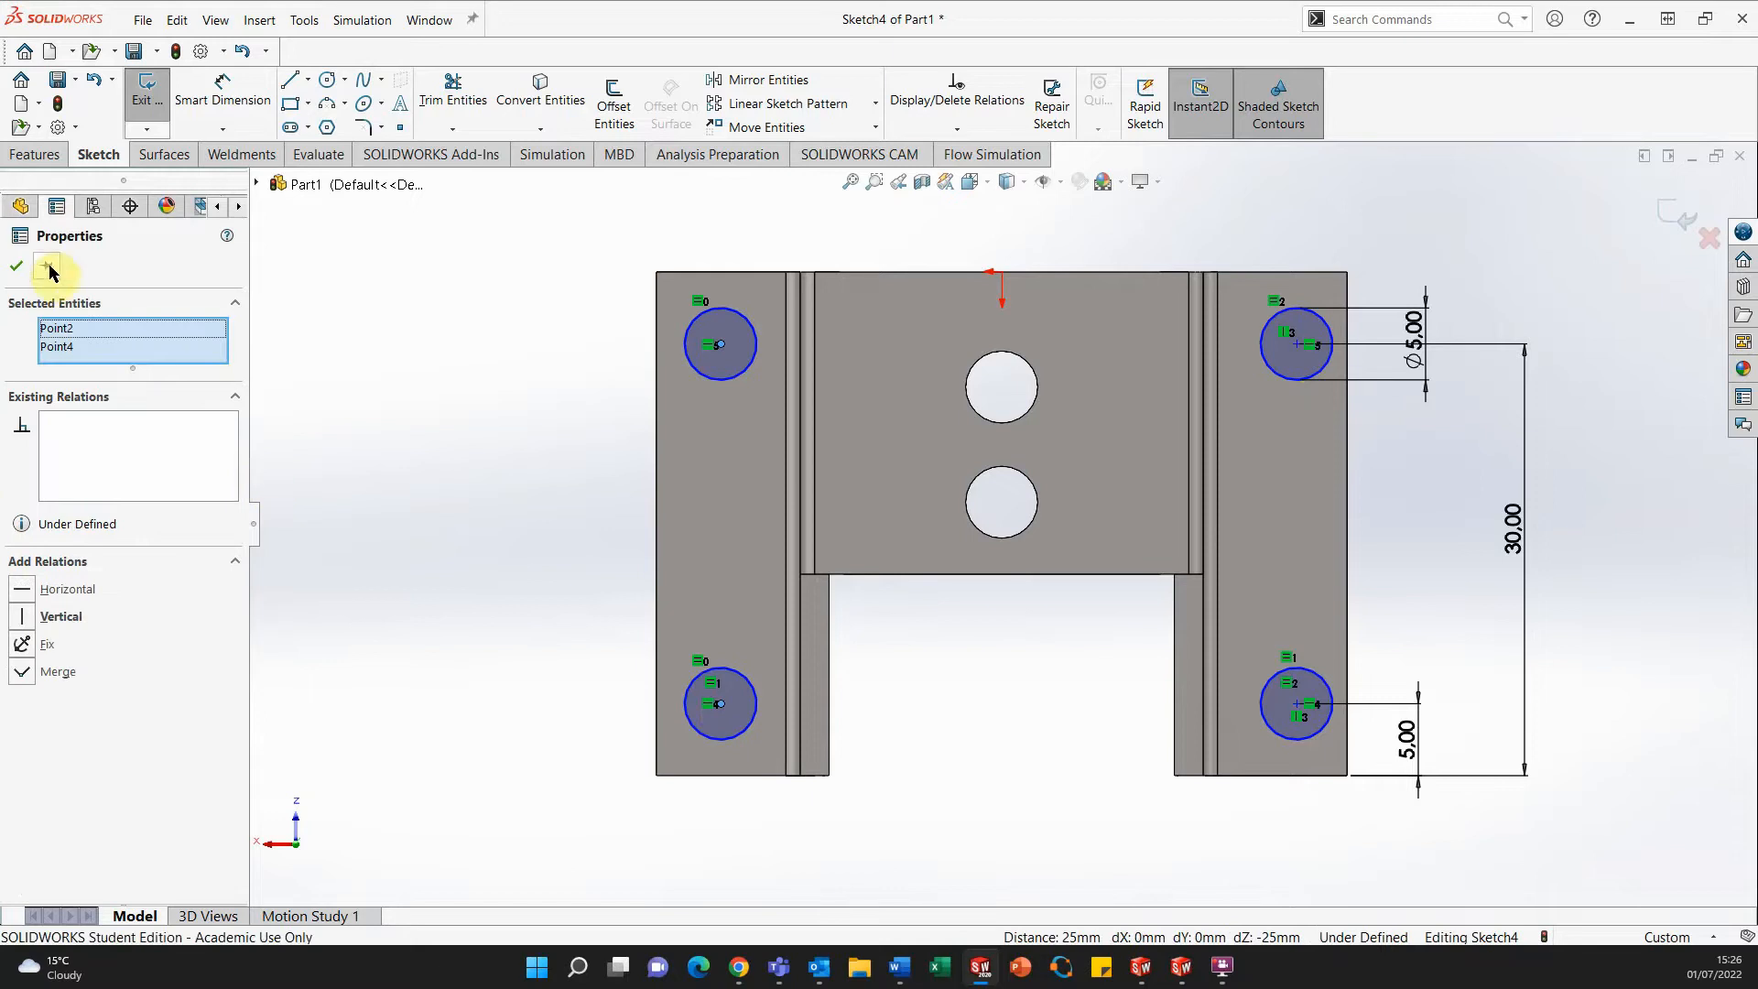
{"action": "left_click", "coordinate": [22, 266]}
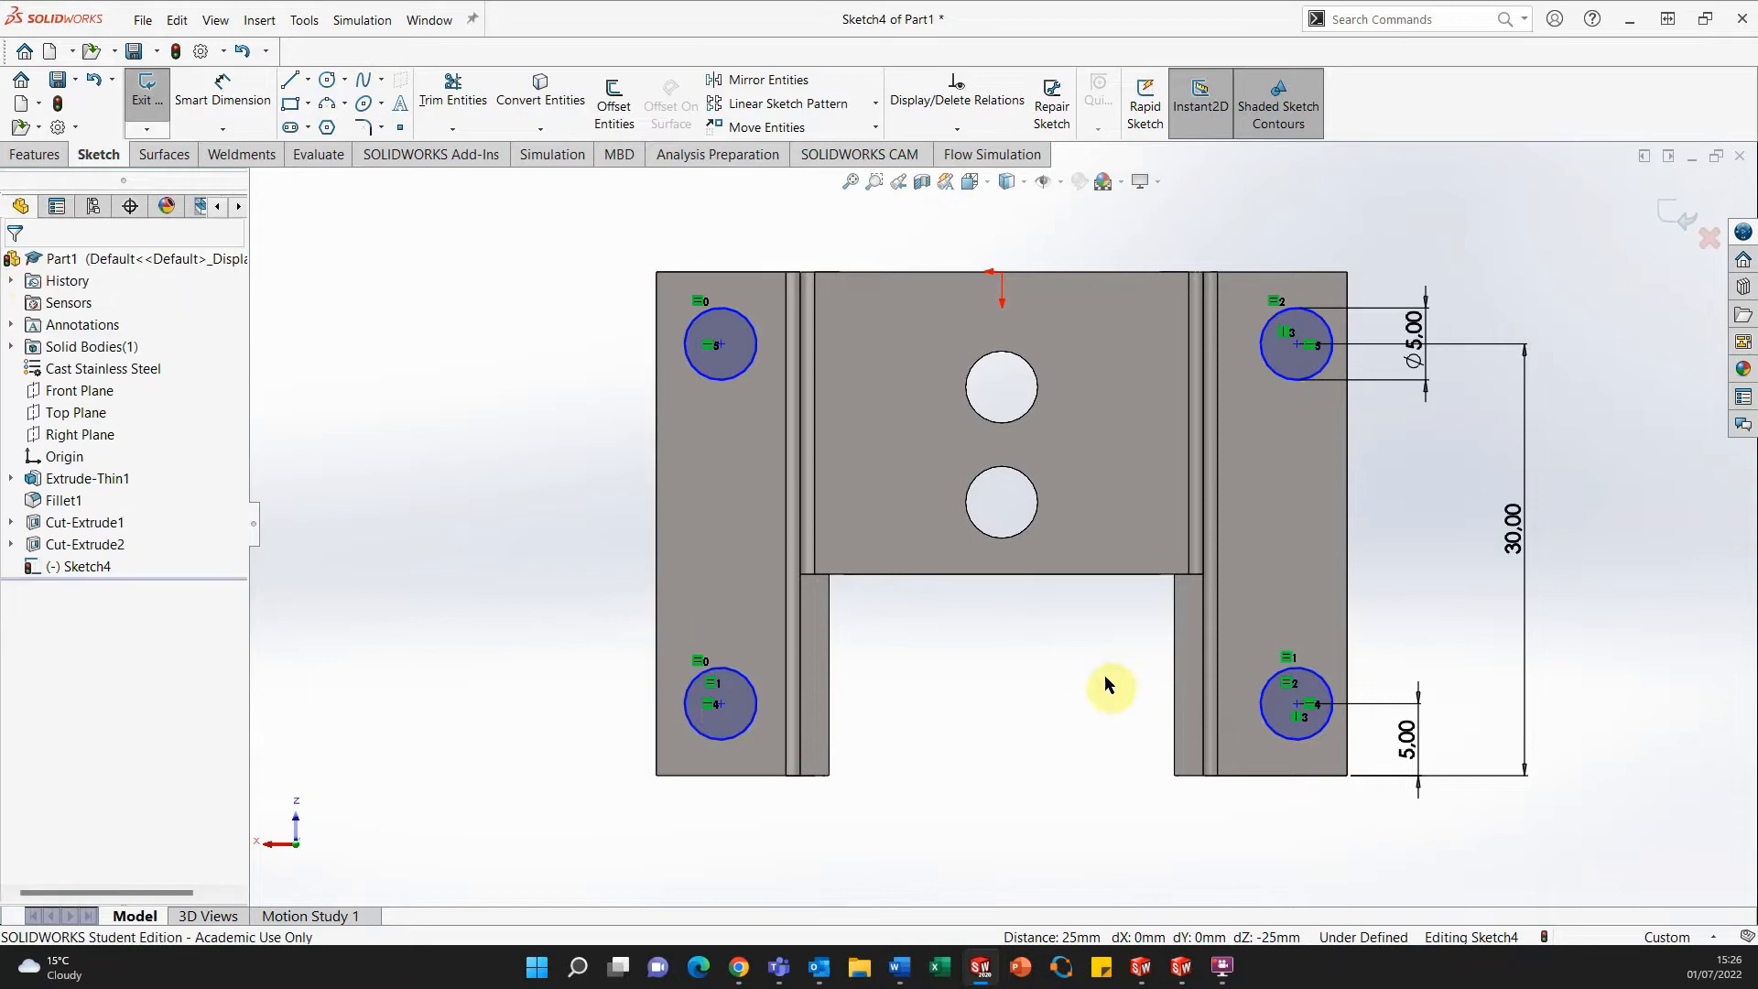
Dimension the horizontal distance between the two lower circle centres to 38 mm.
{"action": "right_click_drag", "start_coordinate": [1025, 819], "coordinate": [1012, 744]}
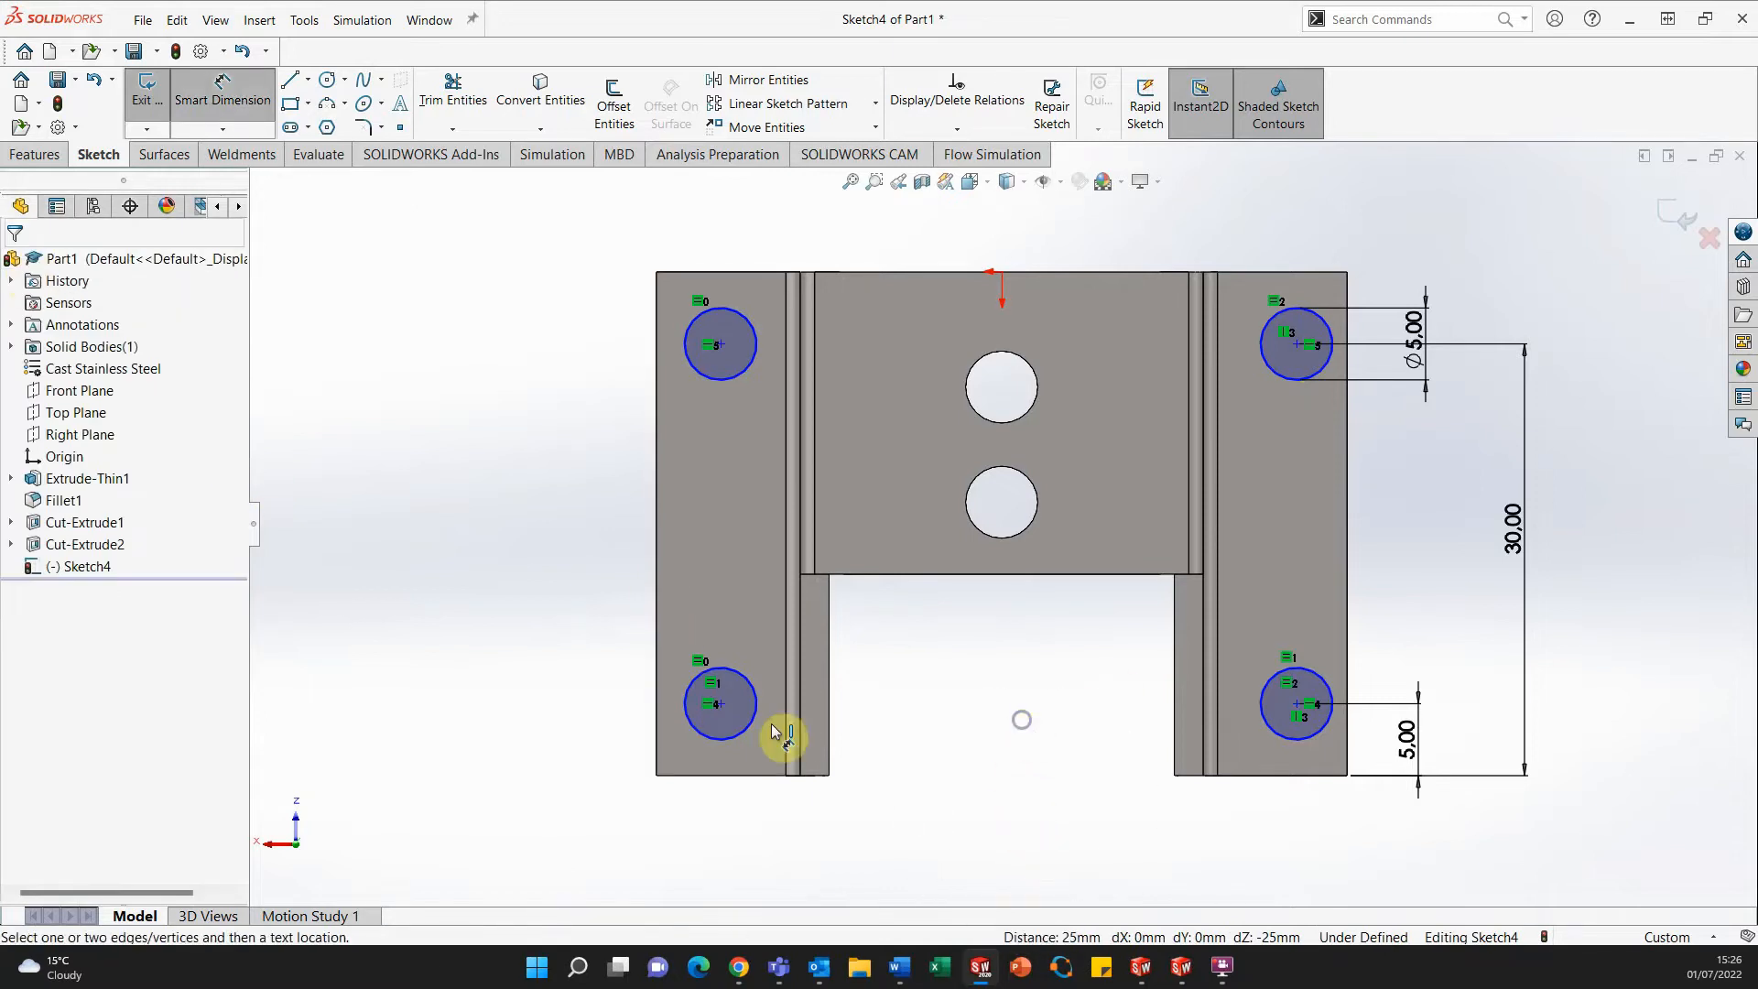
{"action": "left_click", "coordinate": [720, 705]}
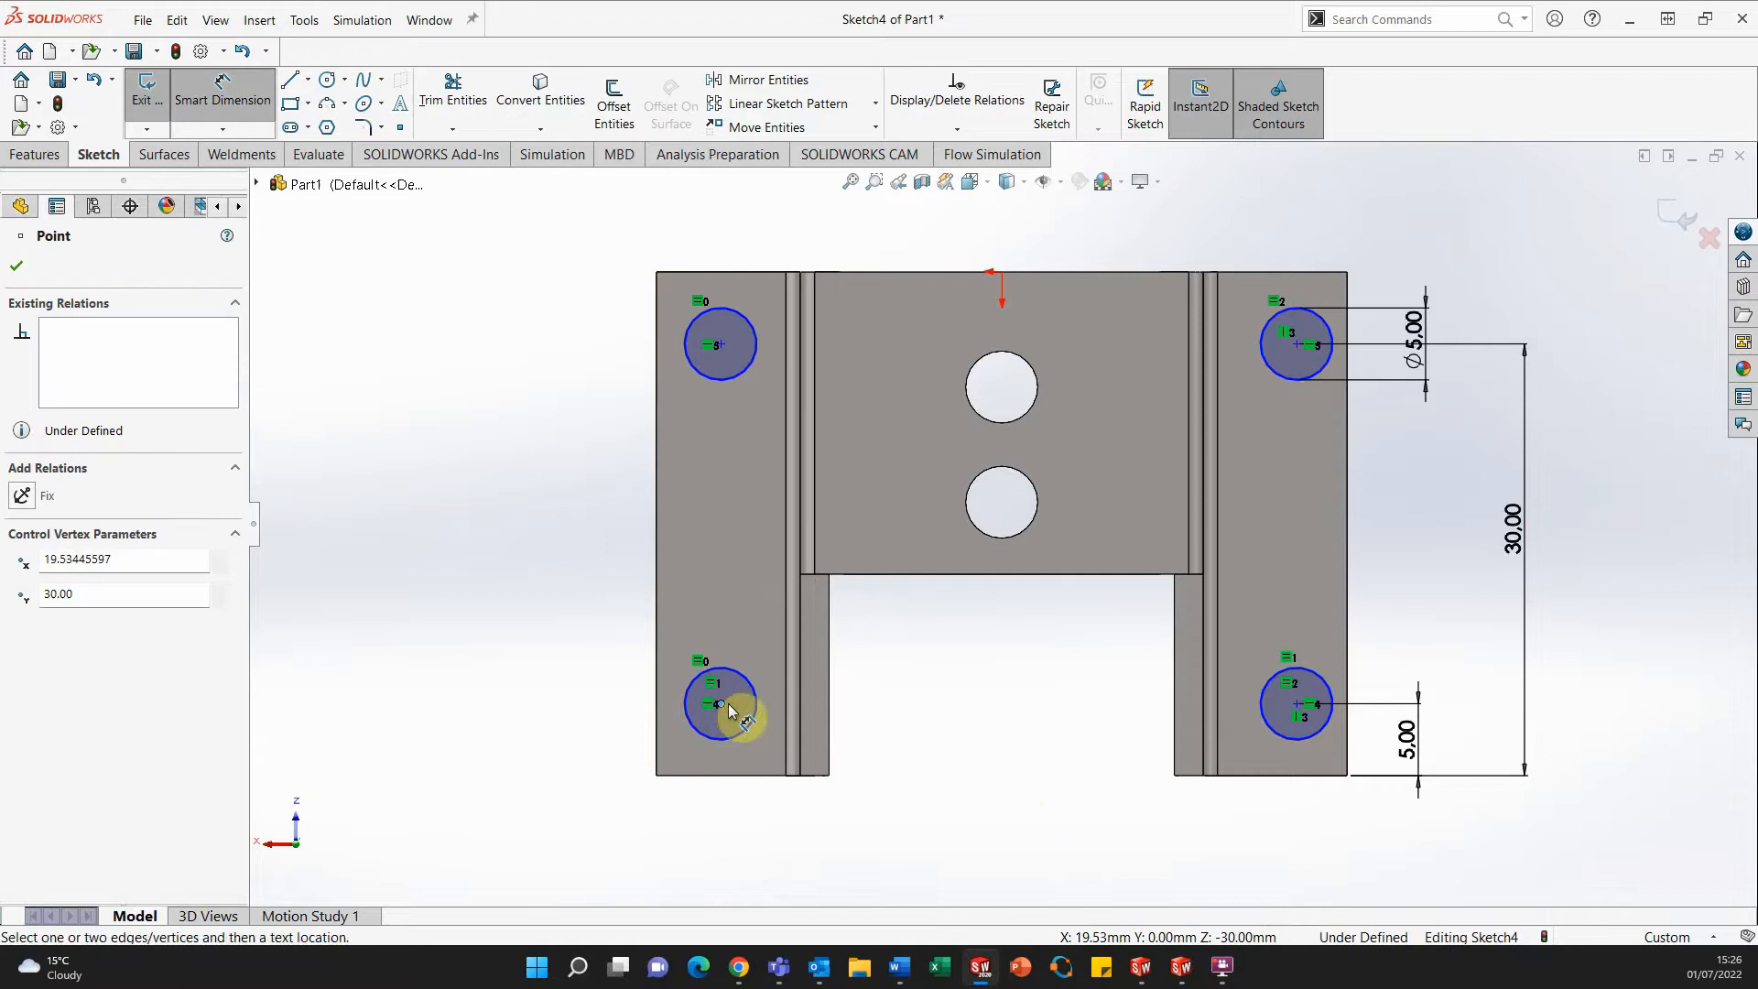
{"action": "left_click", "coordinate": [1295, 705]}
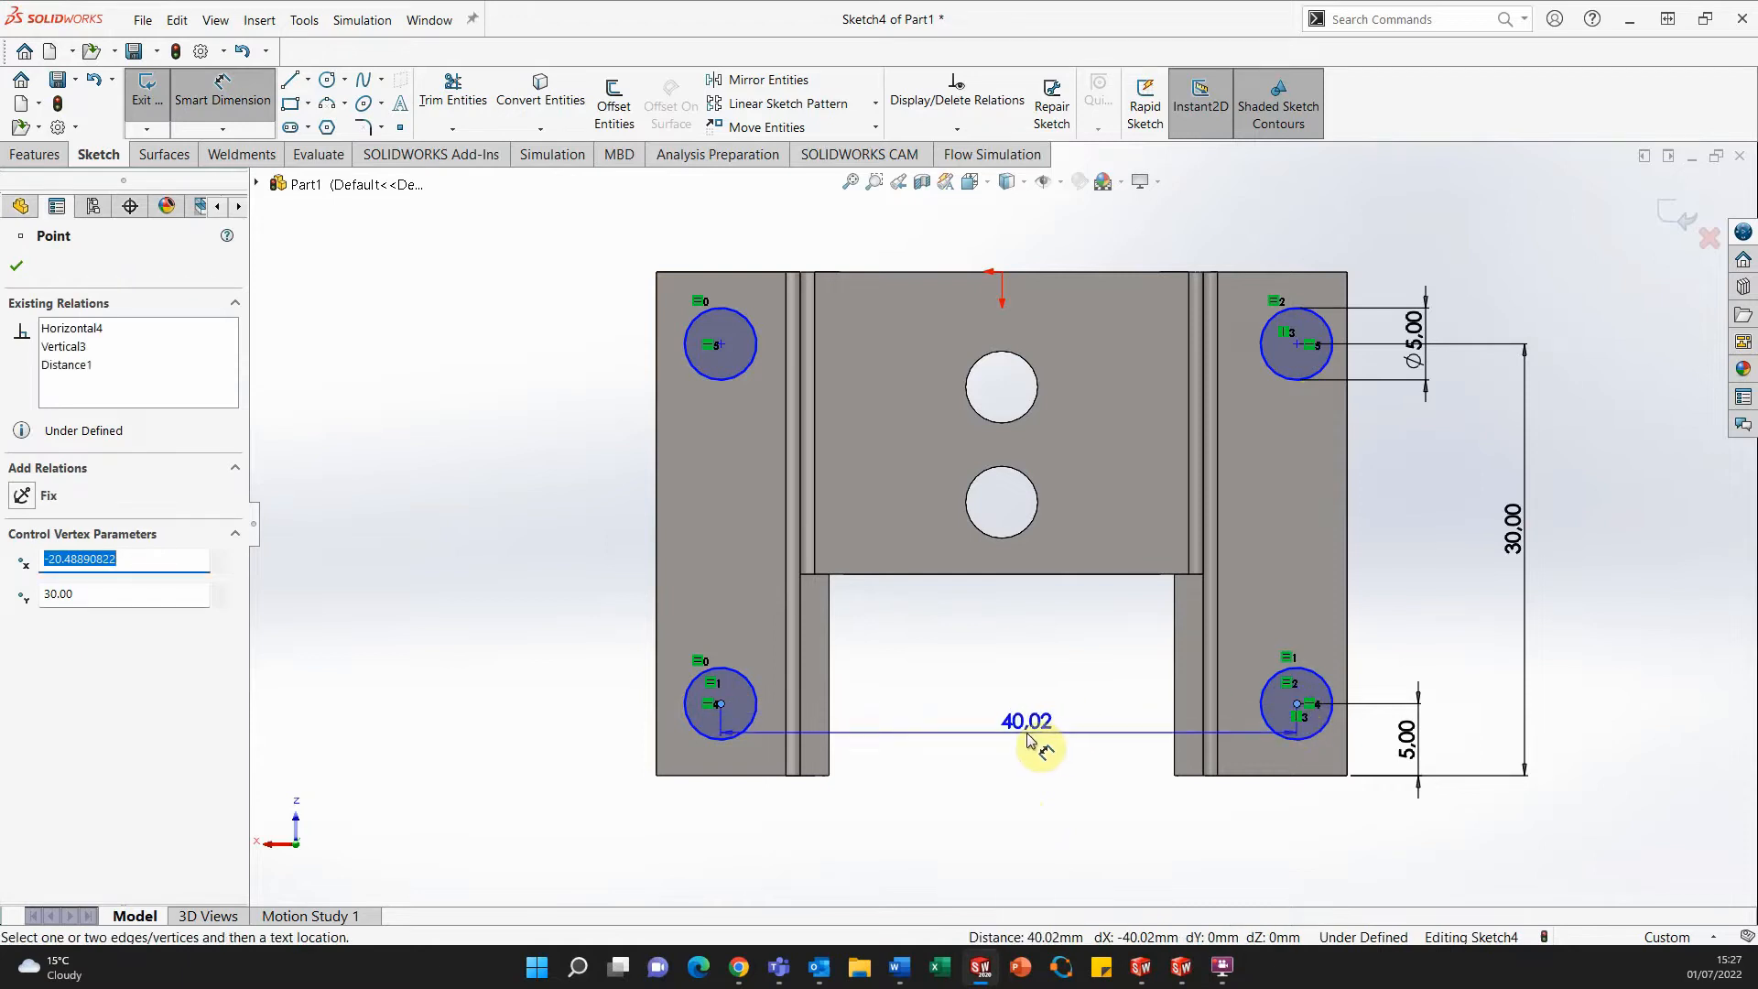
{"action": "left_click", "coordinate": [1027, 742]}
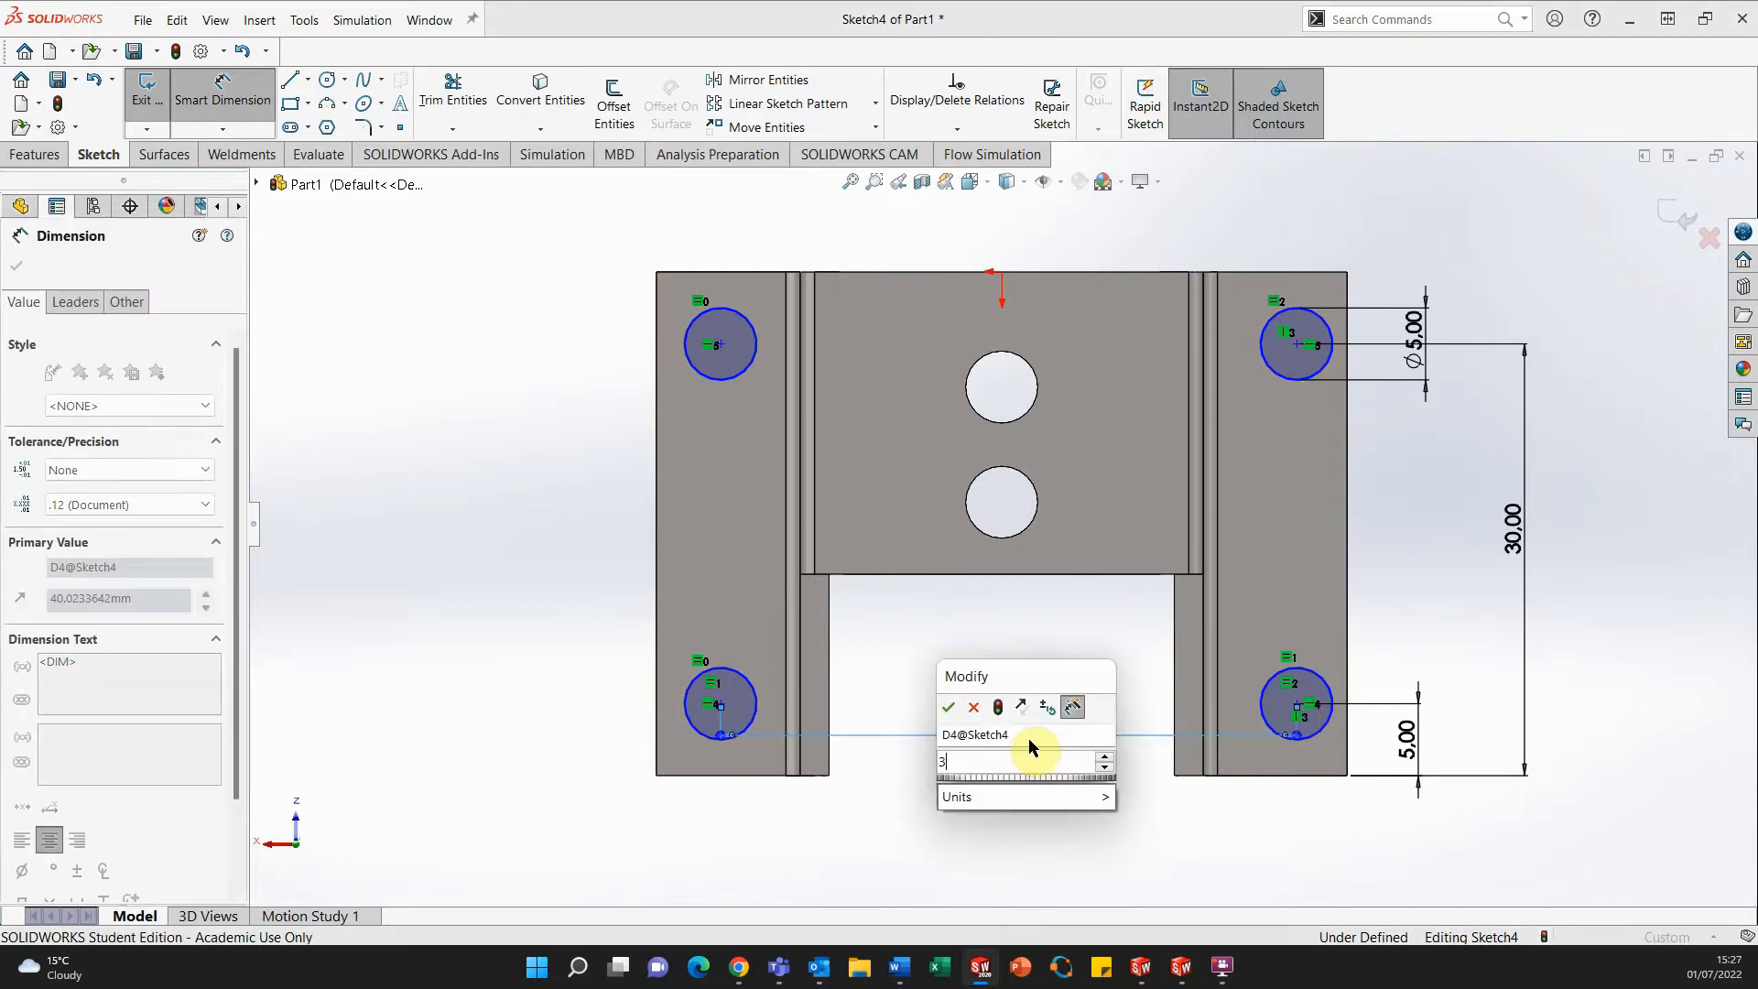
{"action": "type", "text": "38"}
{"action": "key", "text": "Return"}
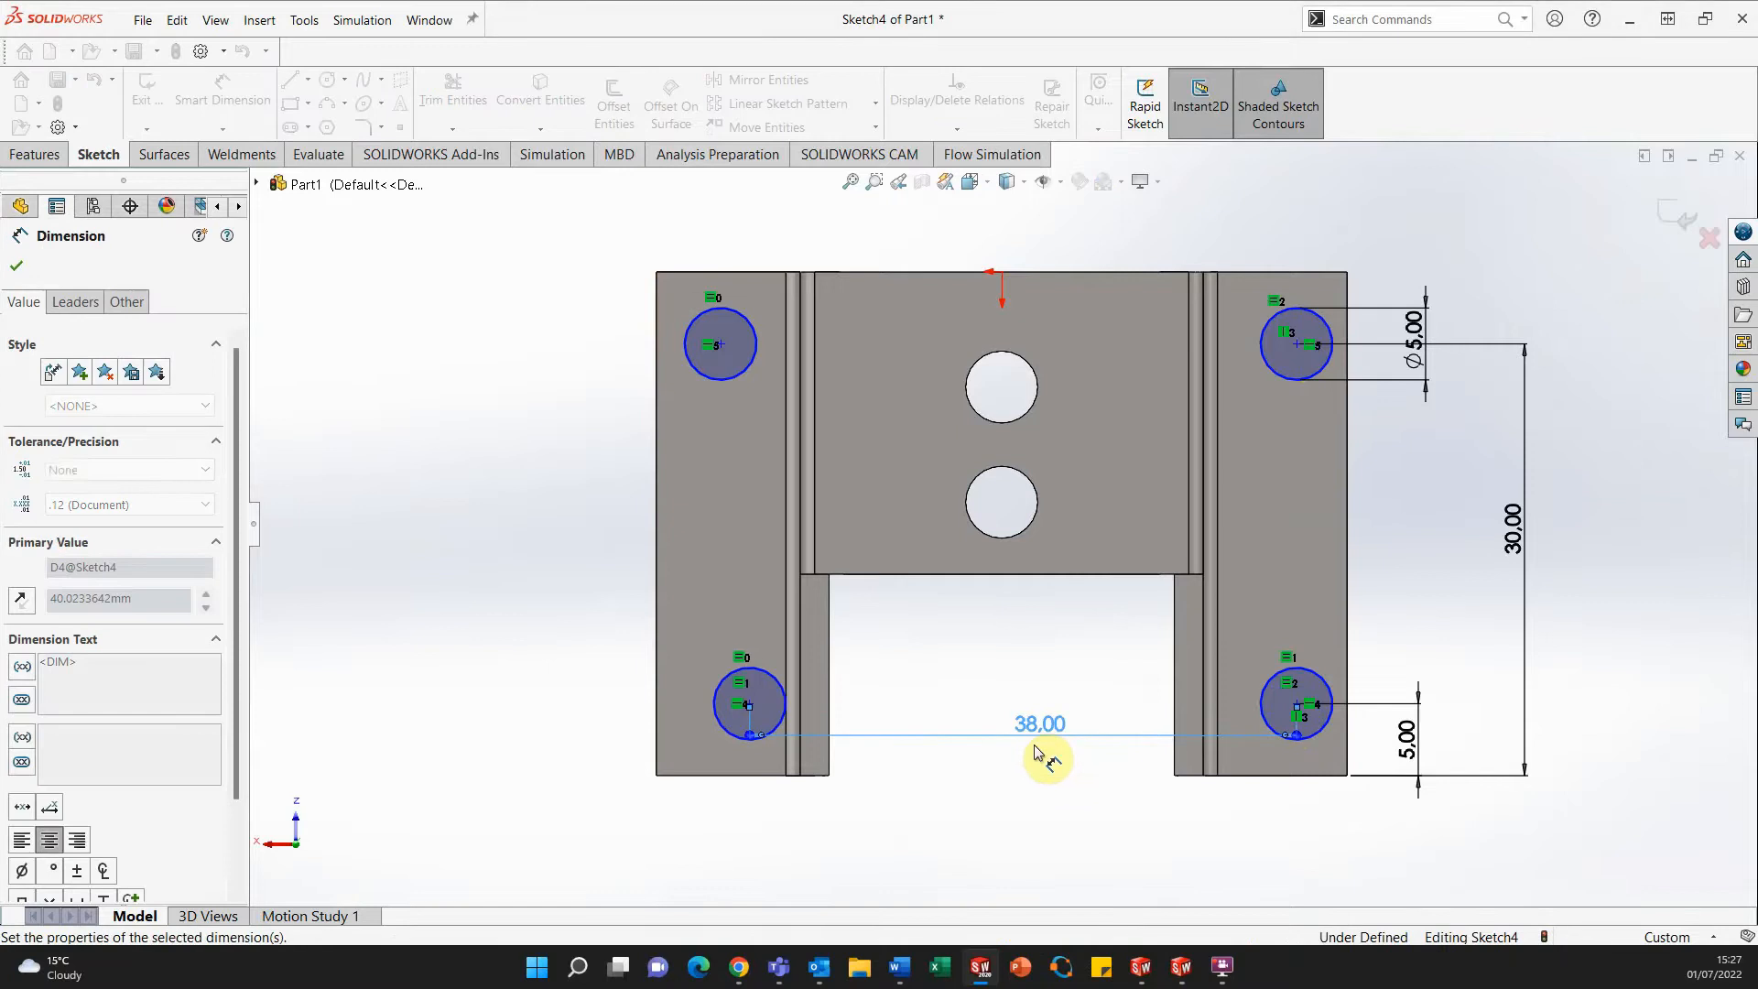
Dimension the lower circle's centre on the left flange 5 mm from that flange's outer edge.
{"action": "left_click", "coordinate": [748, 705]}
{"action": "left_click", "coordinate": [656, 705]}
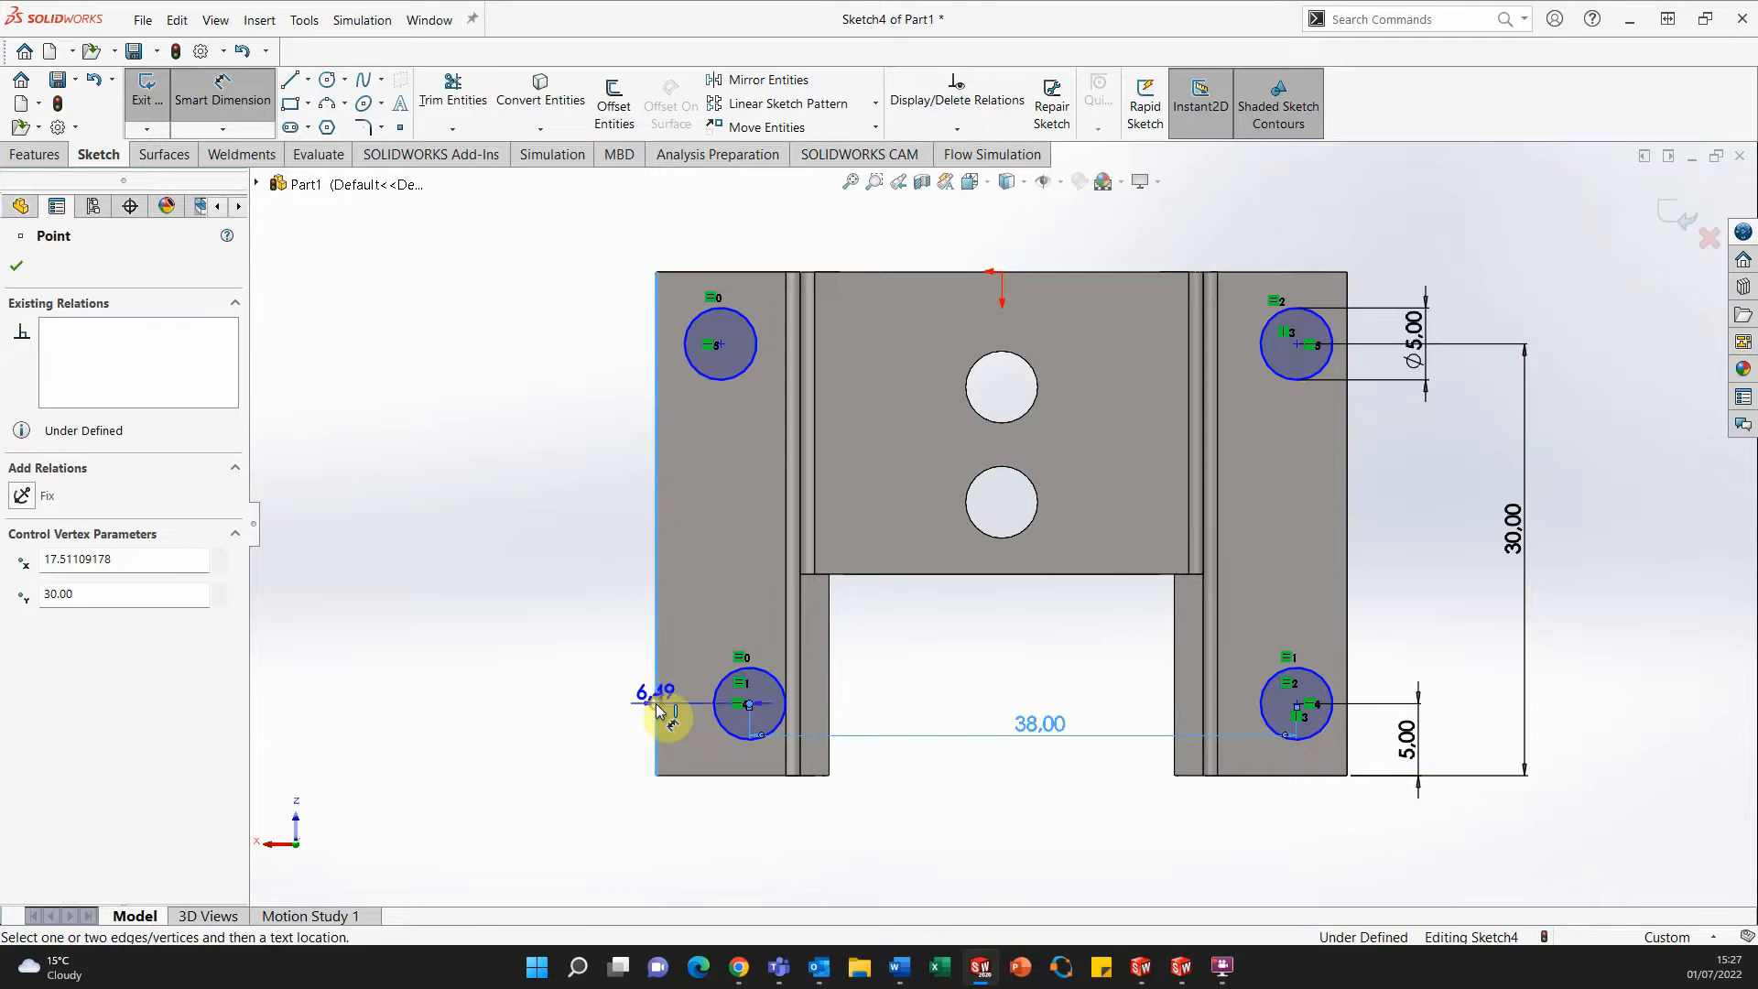
{"action": "left_click", "coordinate": [622, 741]}
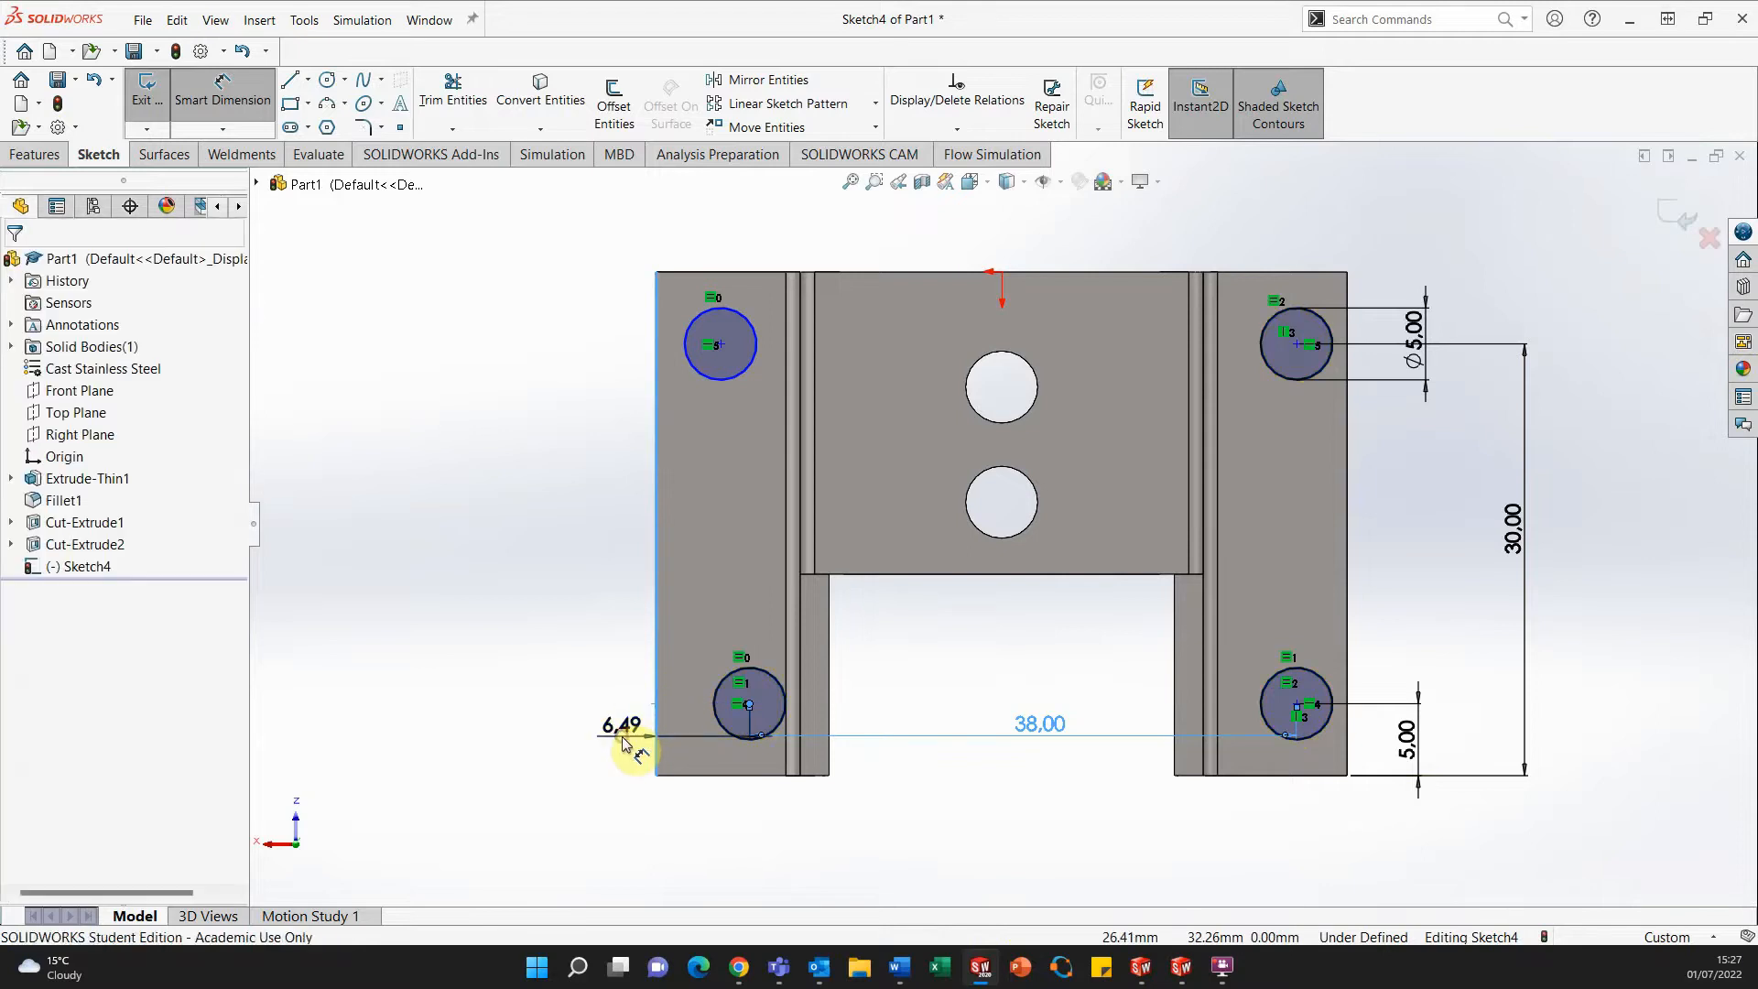
{"action": "key", "text": "Return"}
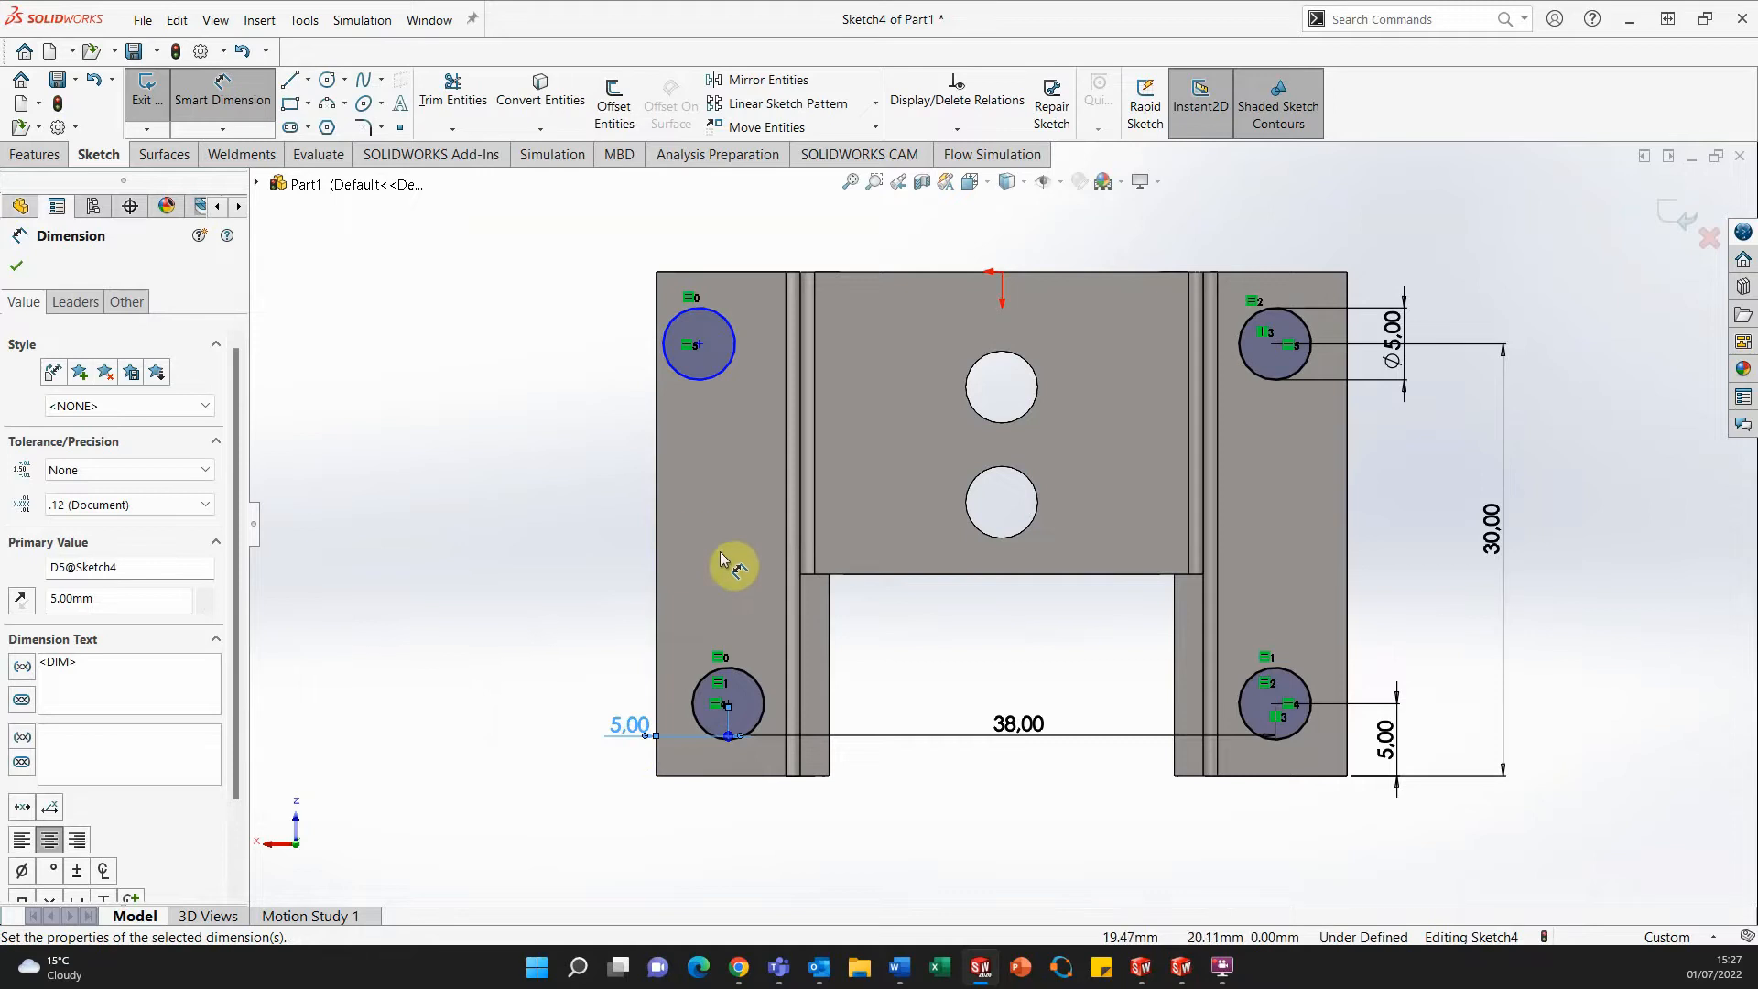
{"action": "key", "text": "Escape"}
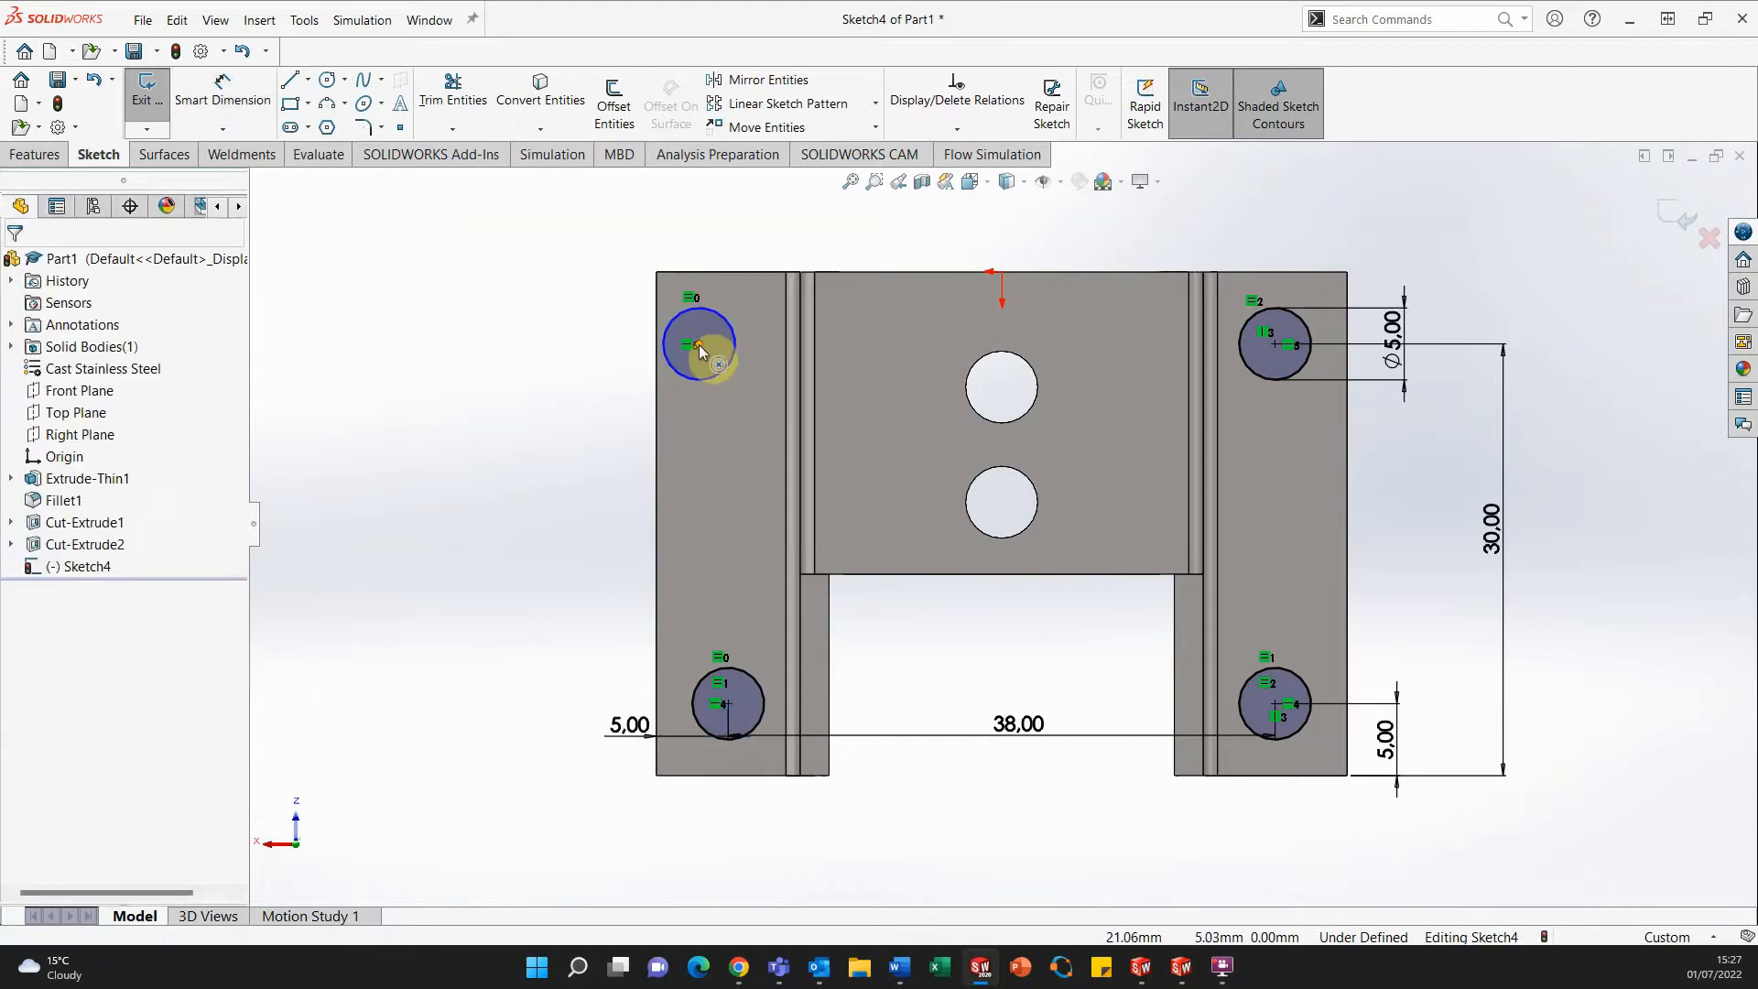
Add a vertical relation between the upper and lower circle centres on the left flange.
{"action": "left_click", "coordinate": [700, 344]}
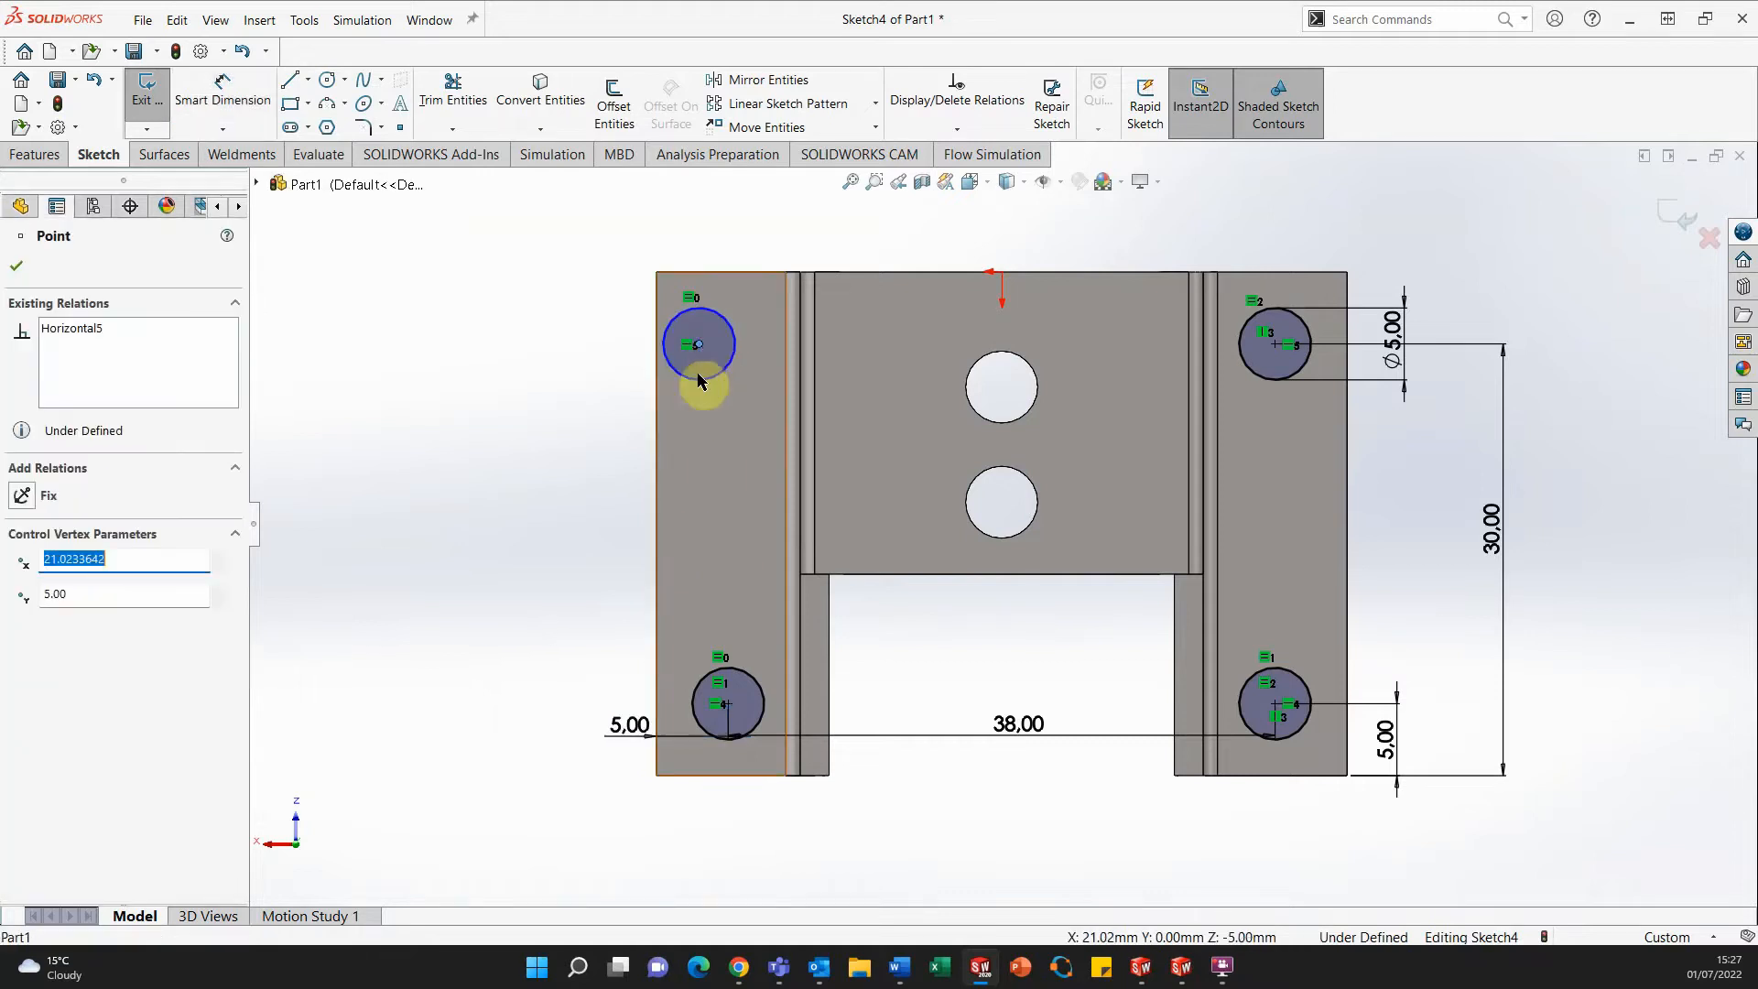
{"action": "left_click", "coordinate": [726, 704], "text": "ctrl"}
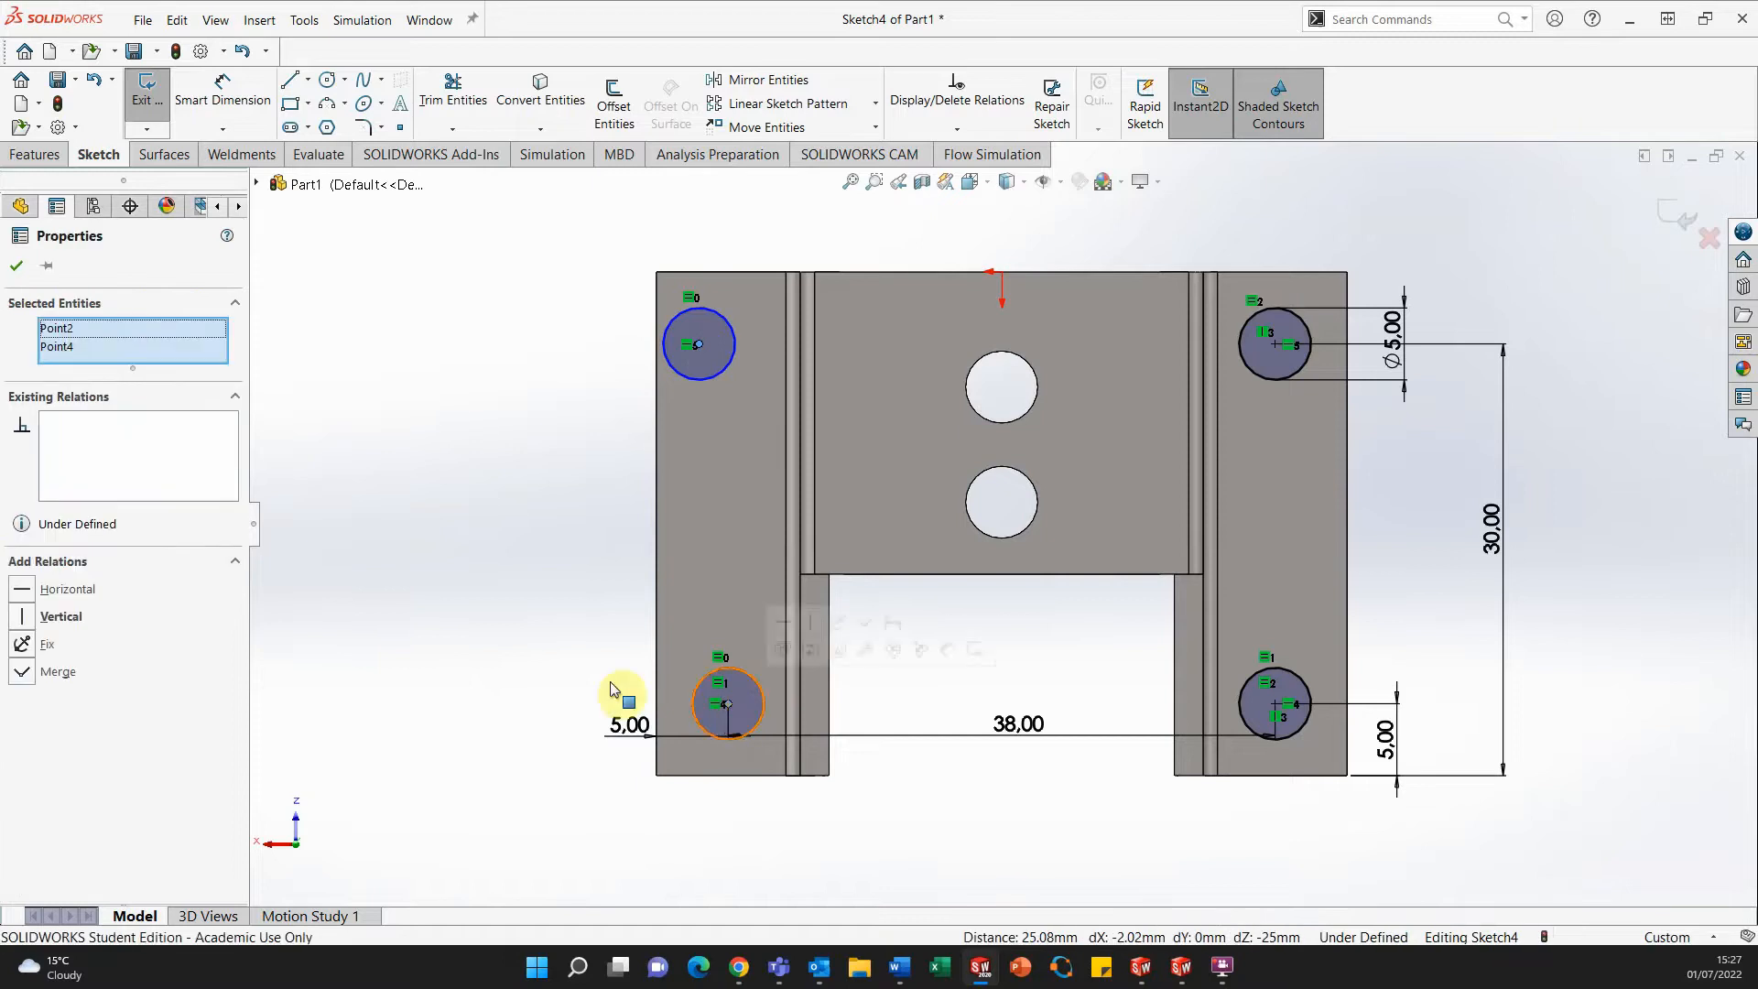
{"action": "left_click", "coordinate": [23, 619]}
{"action": "left_click", "coordinate": [19, 265]}
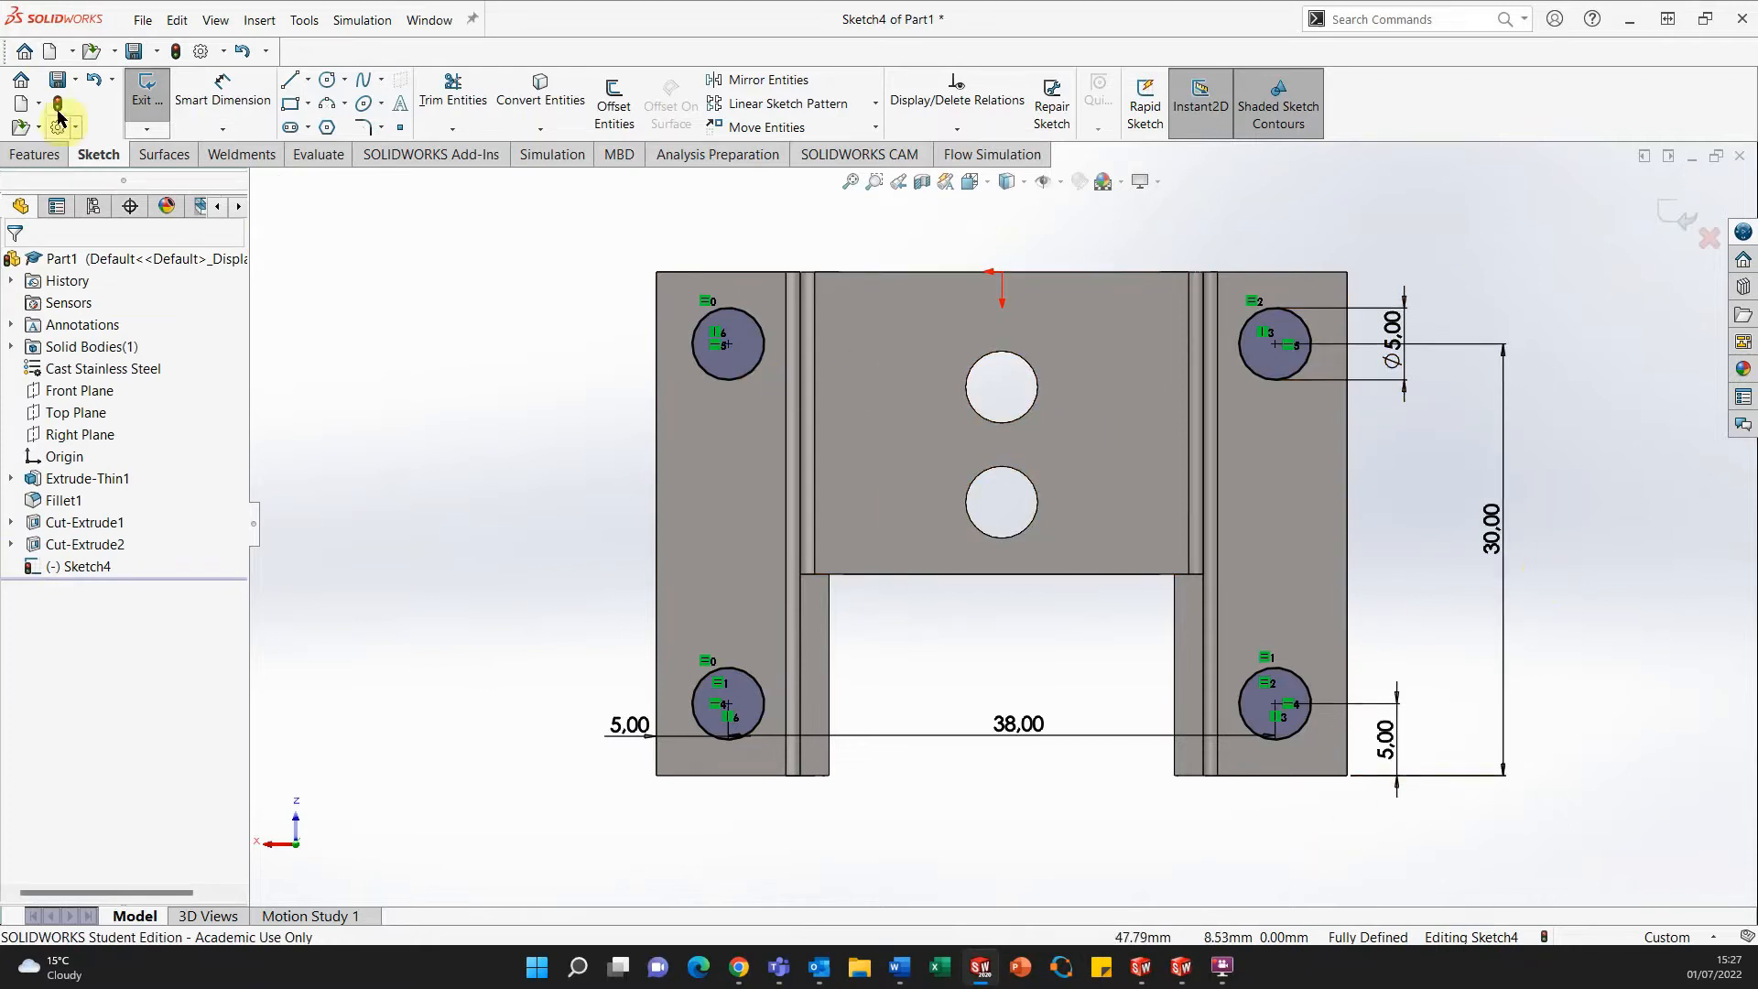
Extrude-cut the four flange circles with the Through All end condition.
{"action": "left_click", "coordinate": [37, 155]}
{"action": "left_click", "coordinate": [455, 108]}
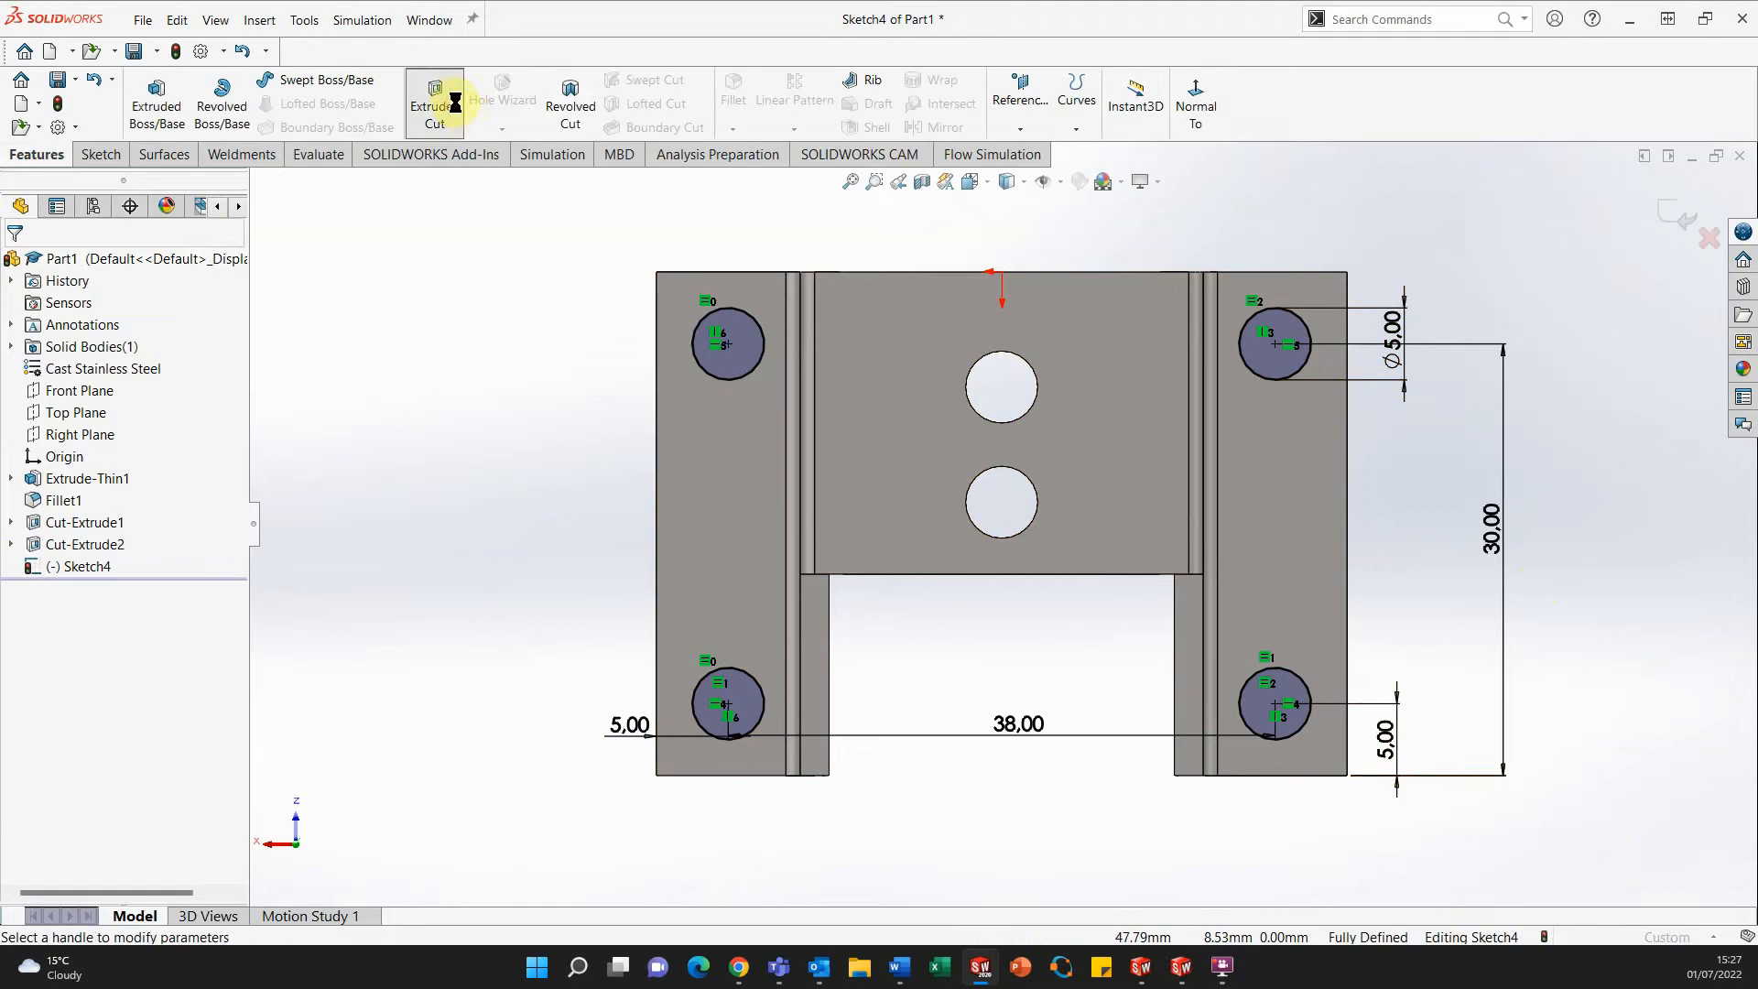
{"action": "left_click", "coordinate": [62, 392]}
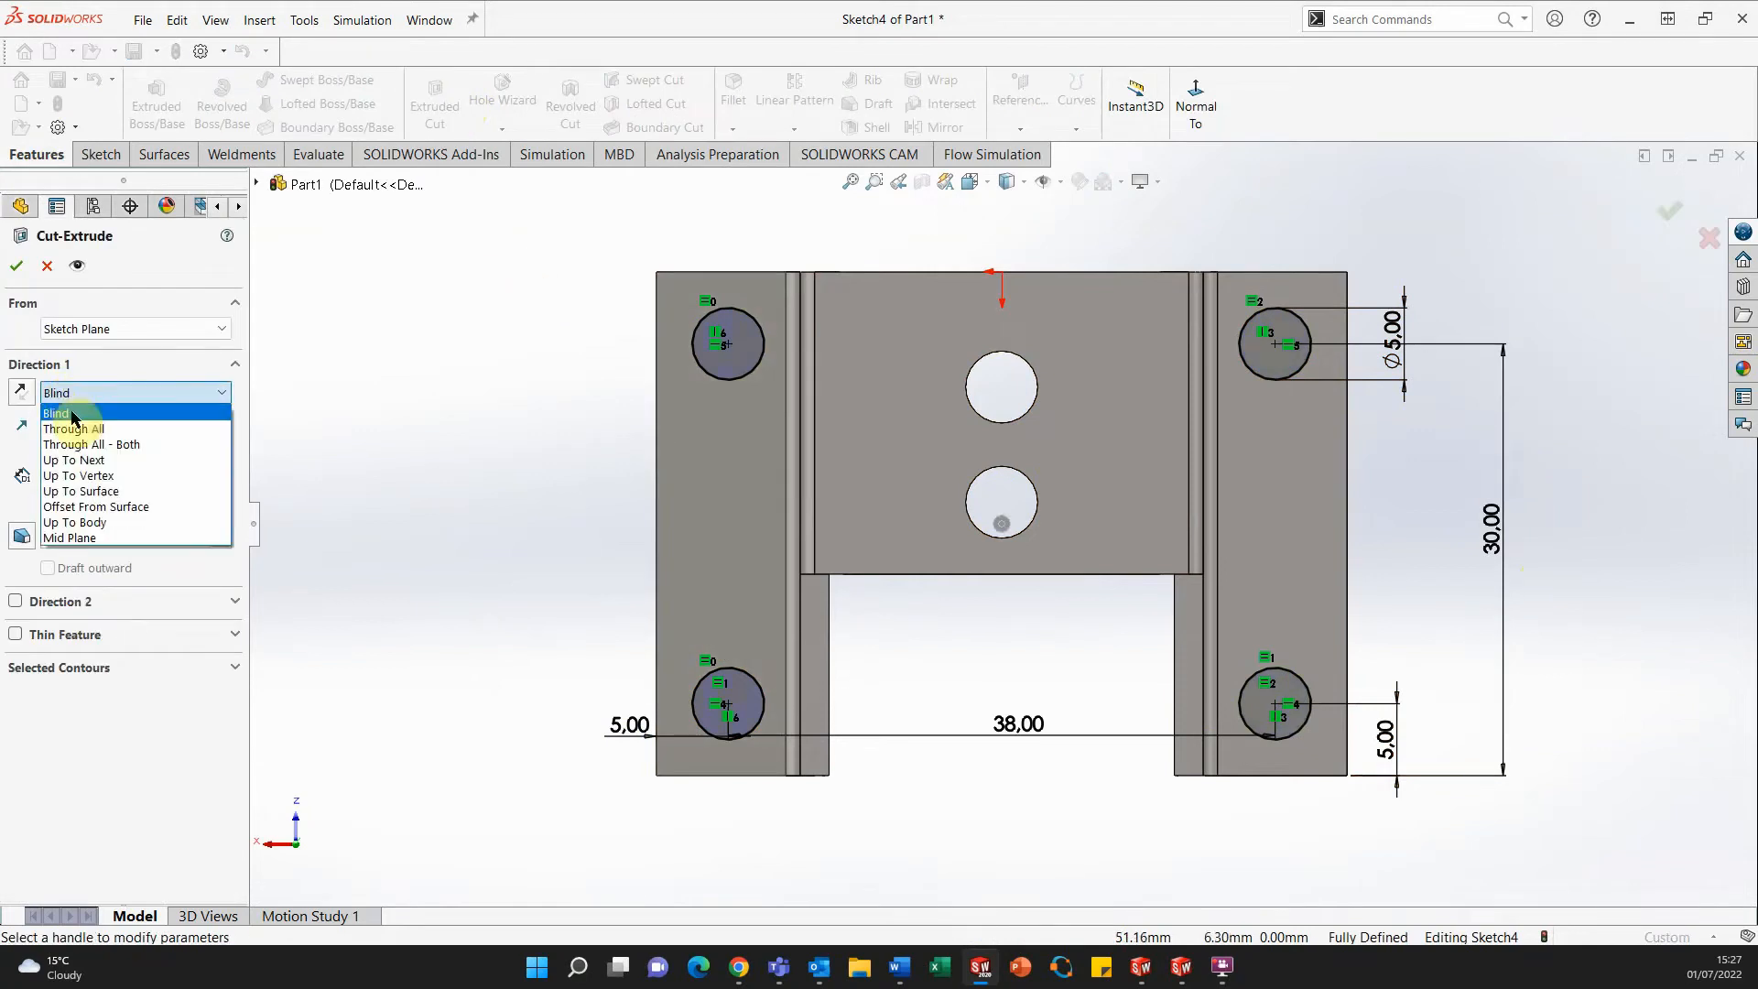
{"action": "left_click", "coordinate": [66, 412]}
{"action": "left_click", "coordinate": [20, 271]}
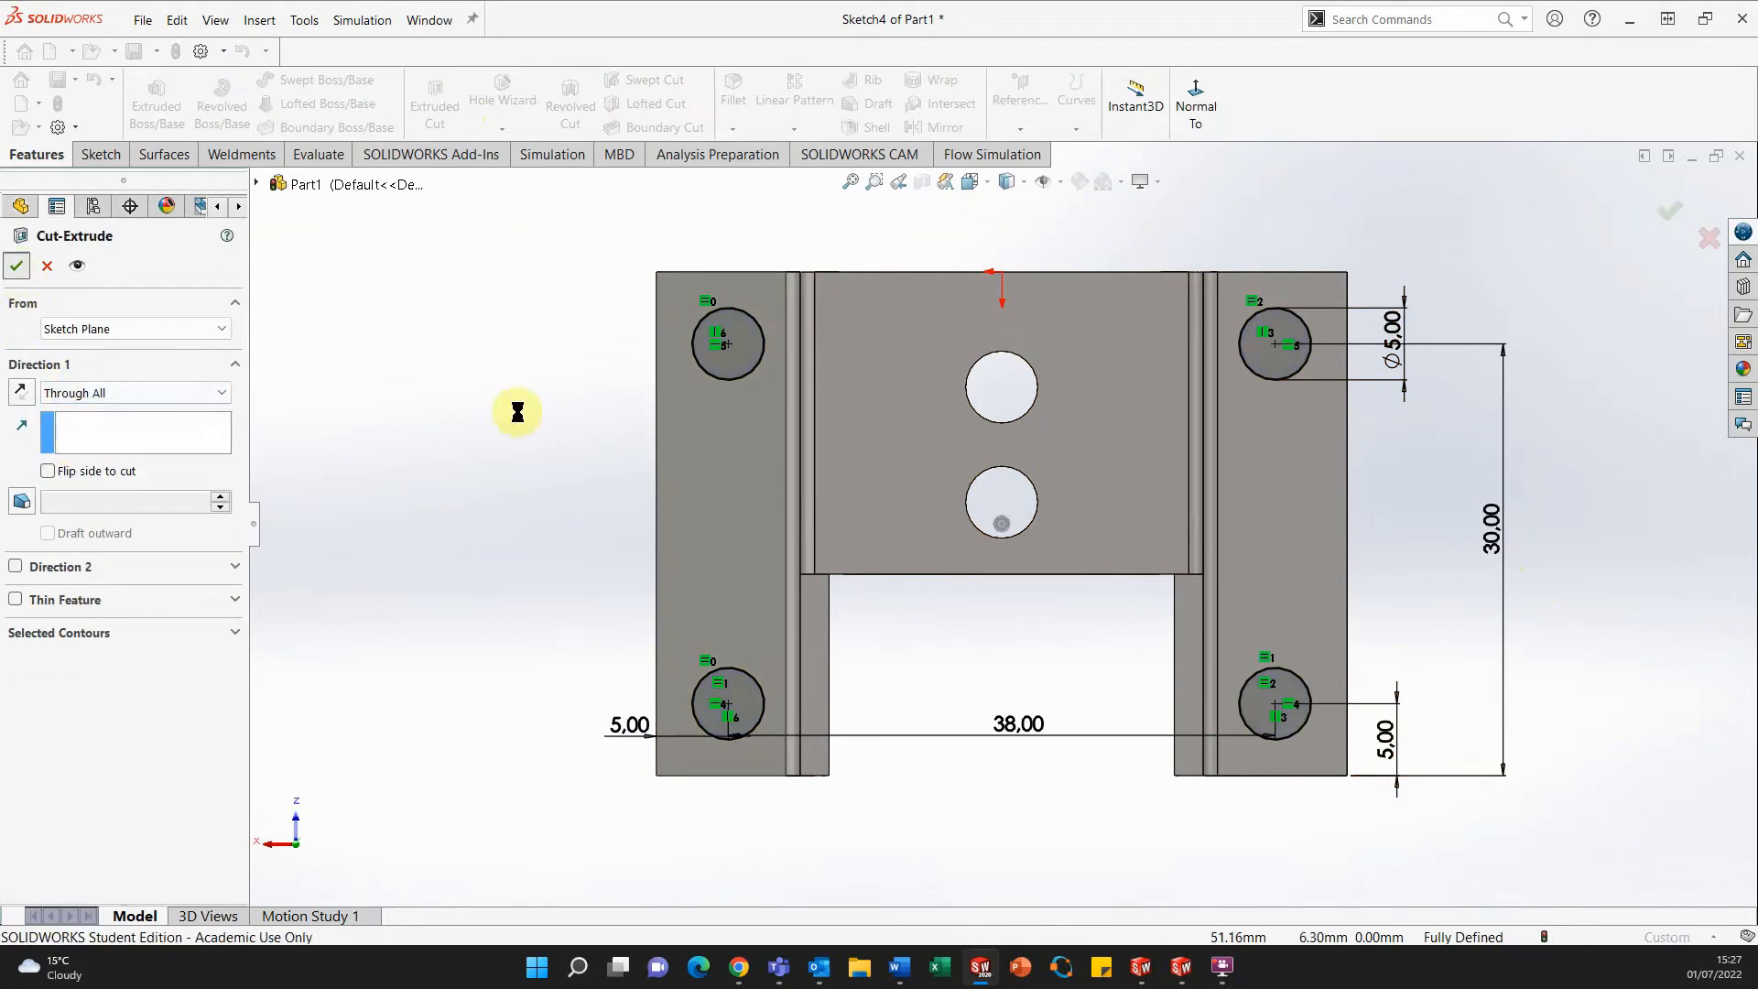
{"action": "middle_click_drag", "start_coordinate": [1150, 751], "coordinate": [1294, 462]}
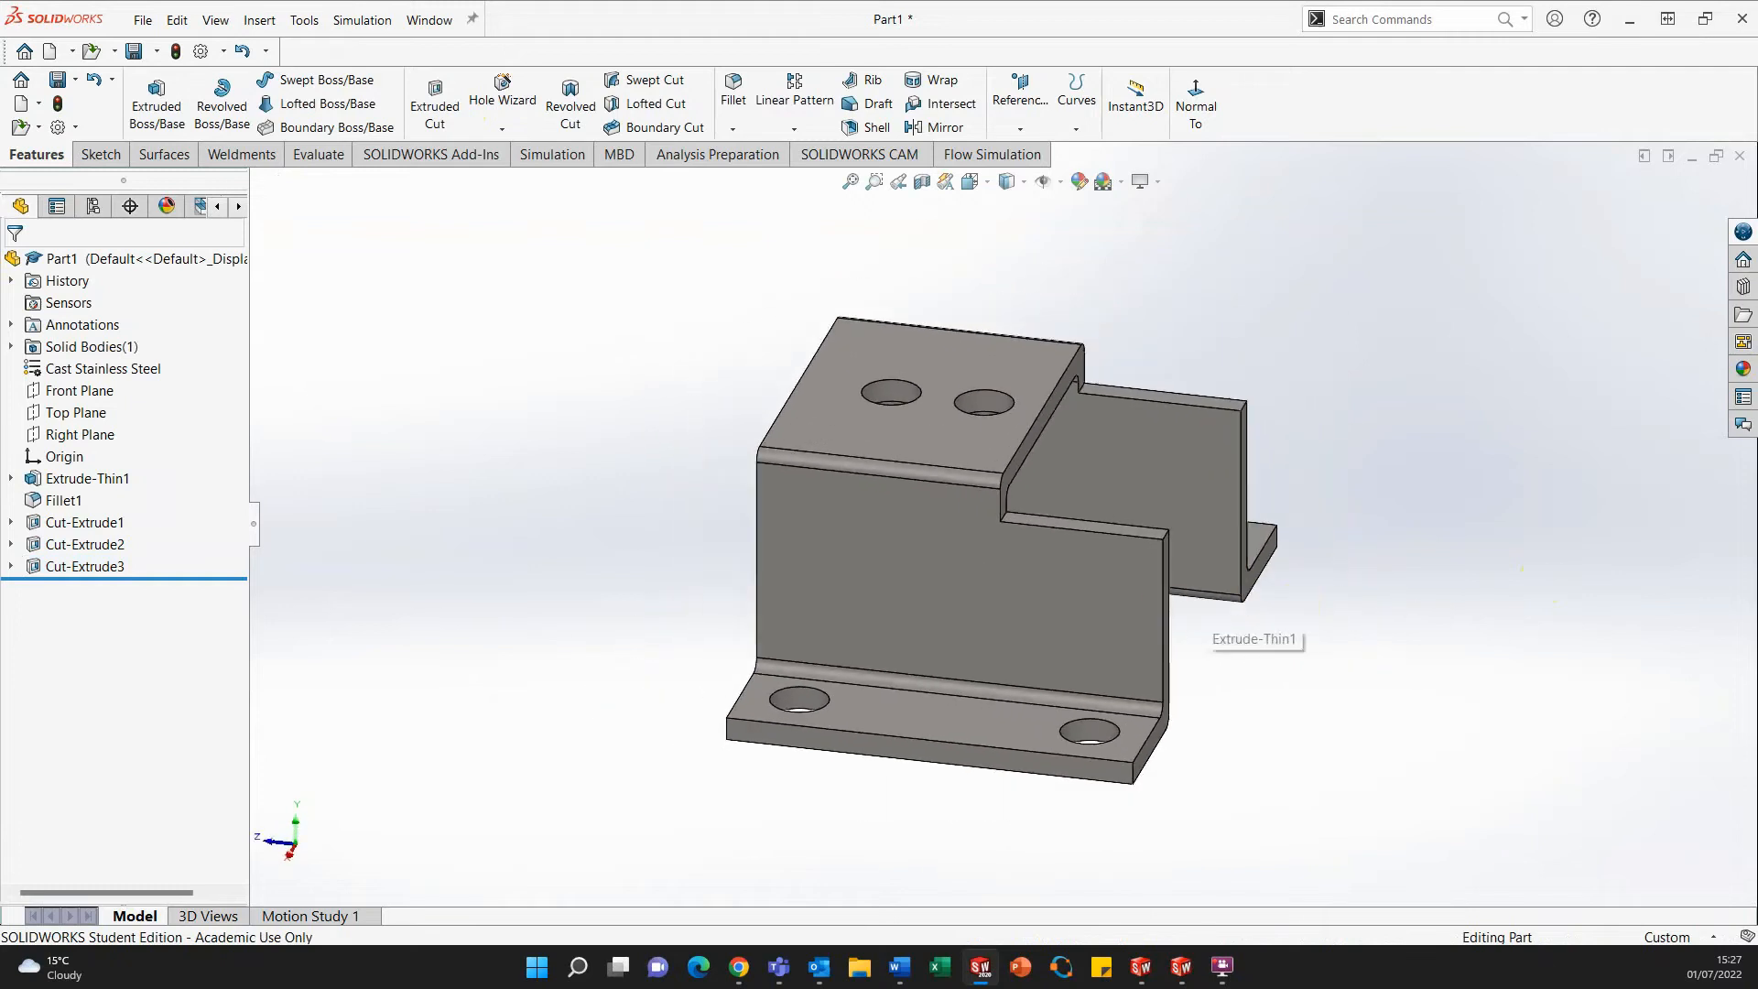
Check the material in the Part 4 title block of the Word activity sheet, and set the part's material to Cast Alloy Steel.
{"action": "left_click_drag", "start_coordinate": [0, 69], "coordinate": [881, 196]}
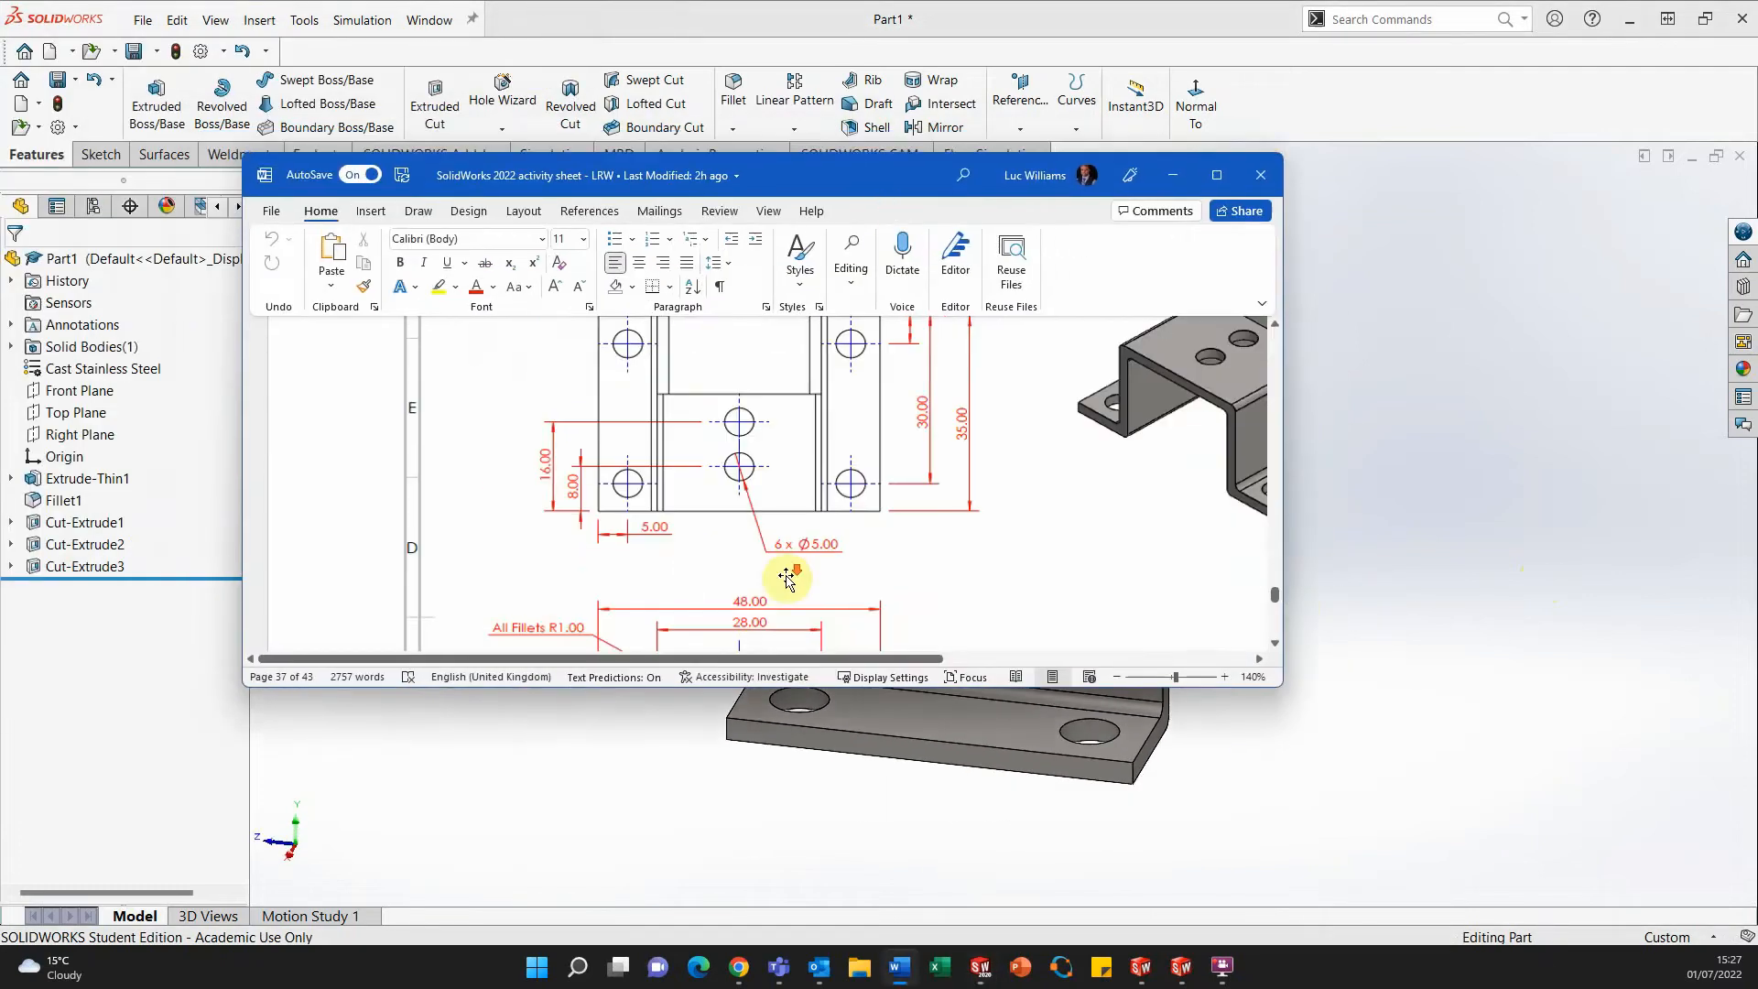
{"action": "scroll", "coordinate": [797, 577], "scroll_direction": "down", "scroll_amount": 3}
{"action": "scroll", "coordinate": [806, 563], "scroll_direction": "down", "scroll_amount": 3}
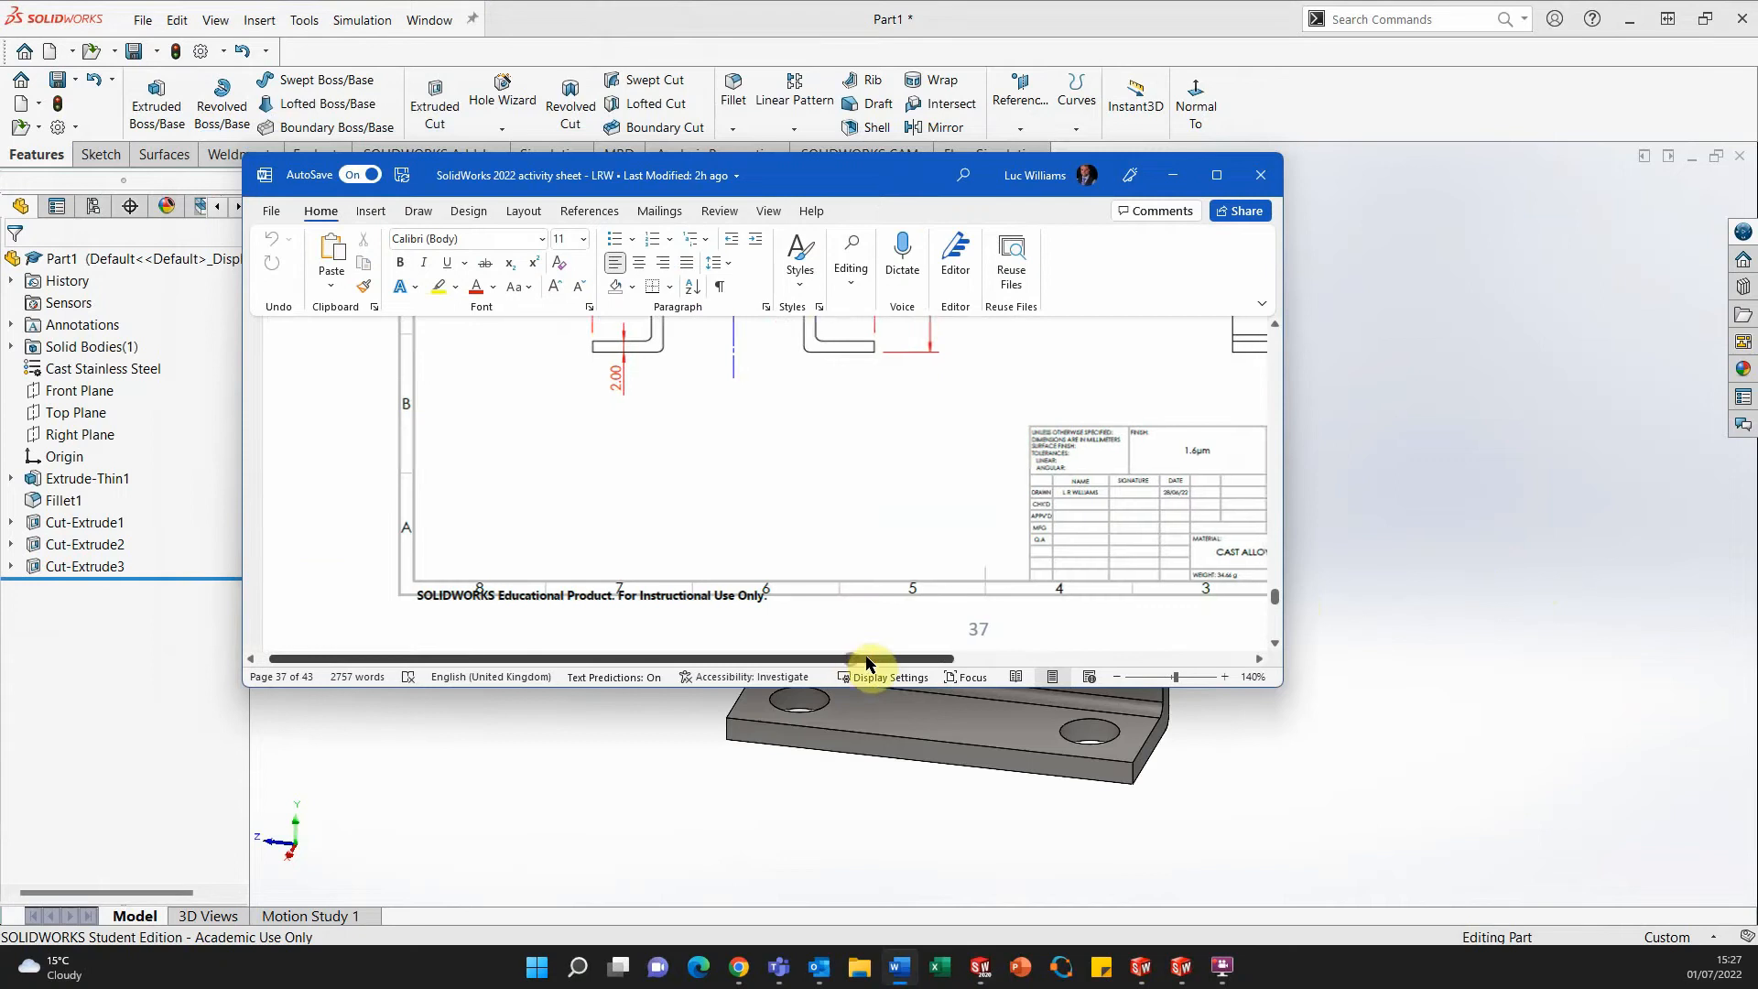
{"action": "left_click_drag", "start_coordinate": [866, 659], "coordinate": [1051, 659]}
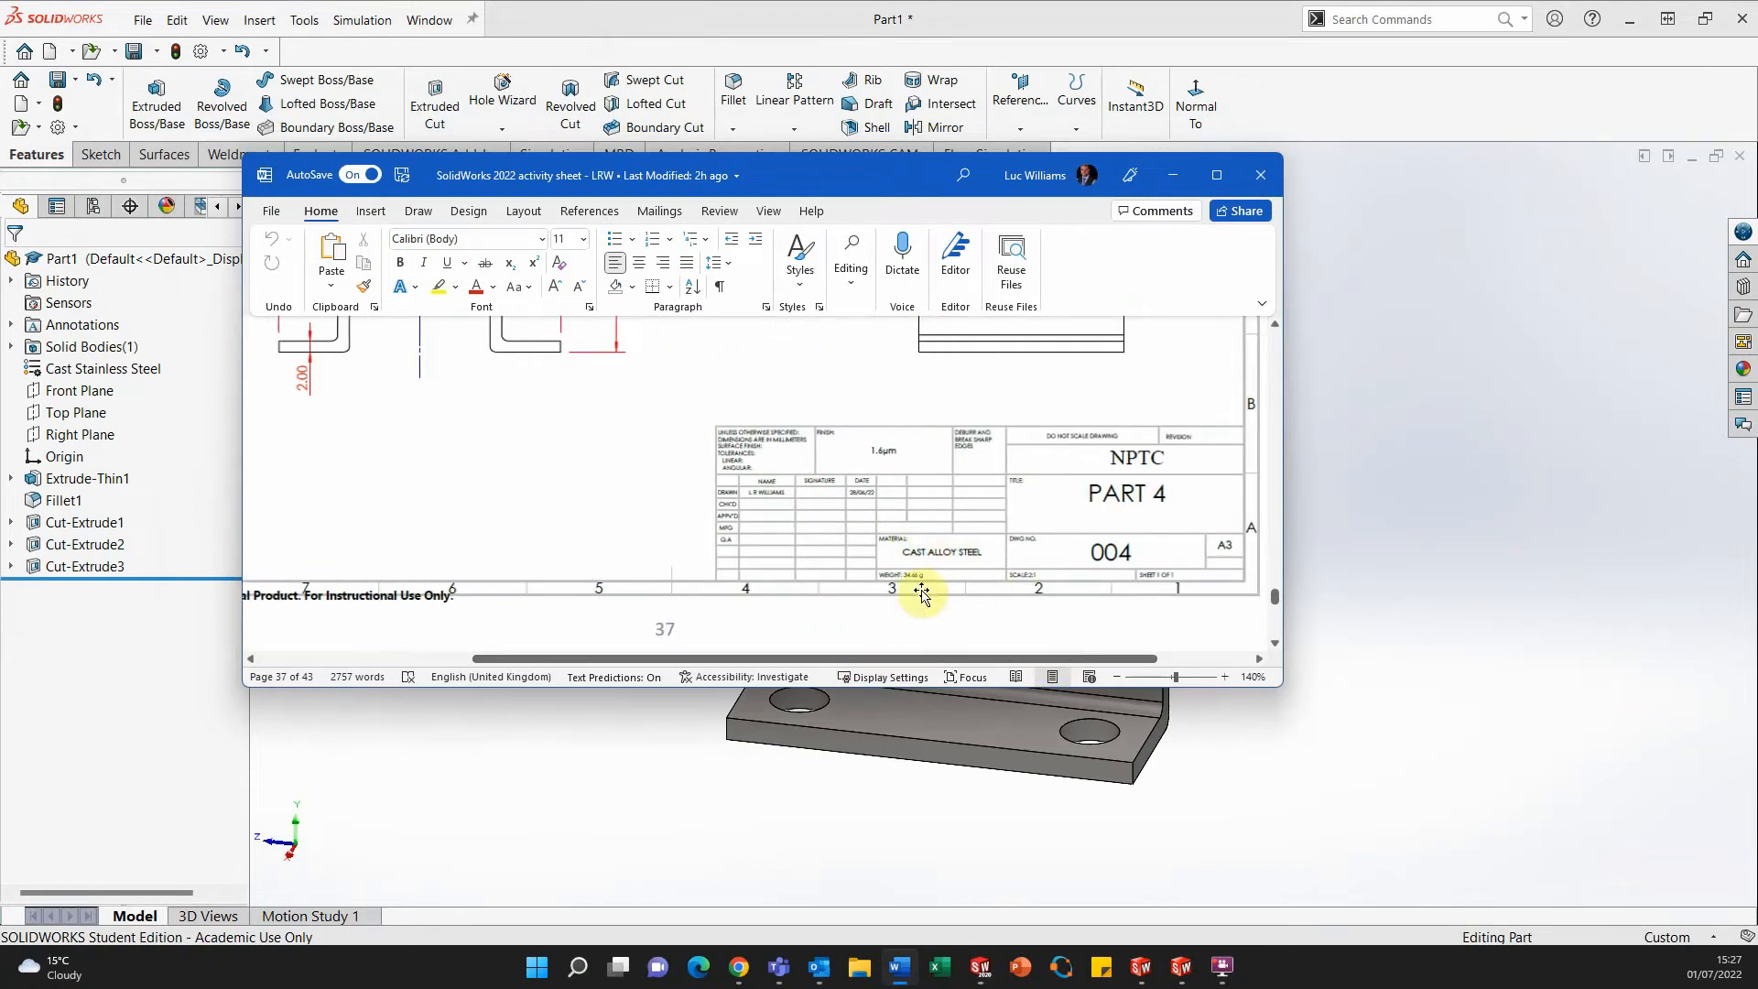
{"action": "left_click", "coordinate": [1177, 187]}
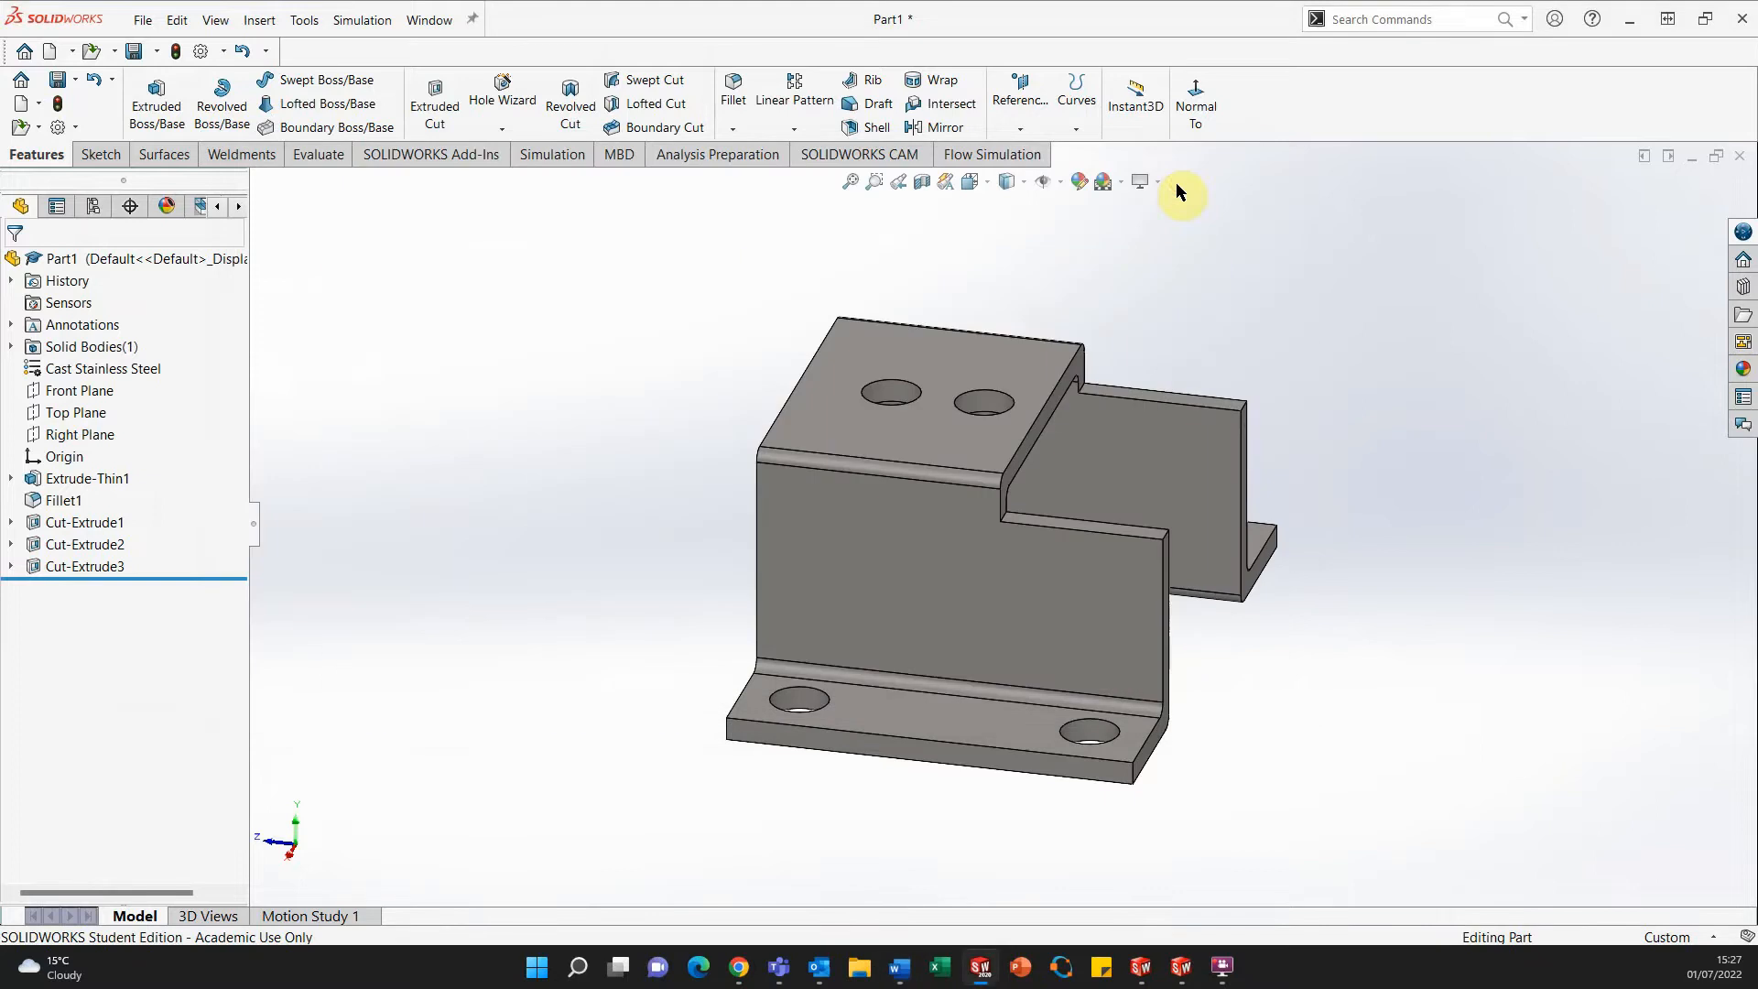
{"action": "right_click", "coordinate": [130, 363]}
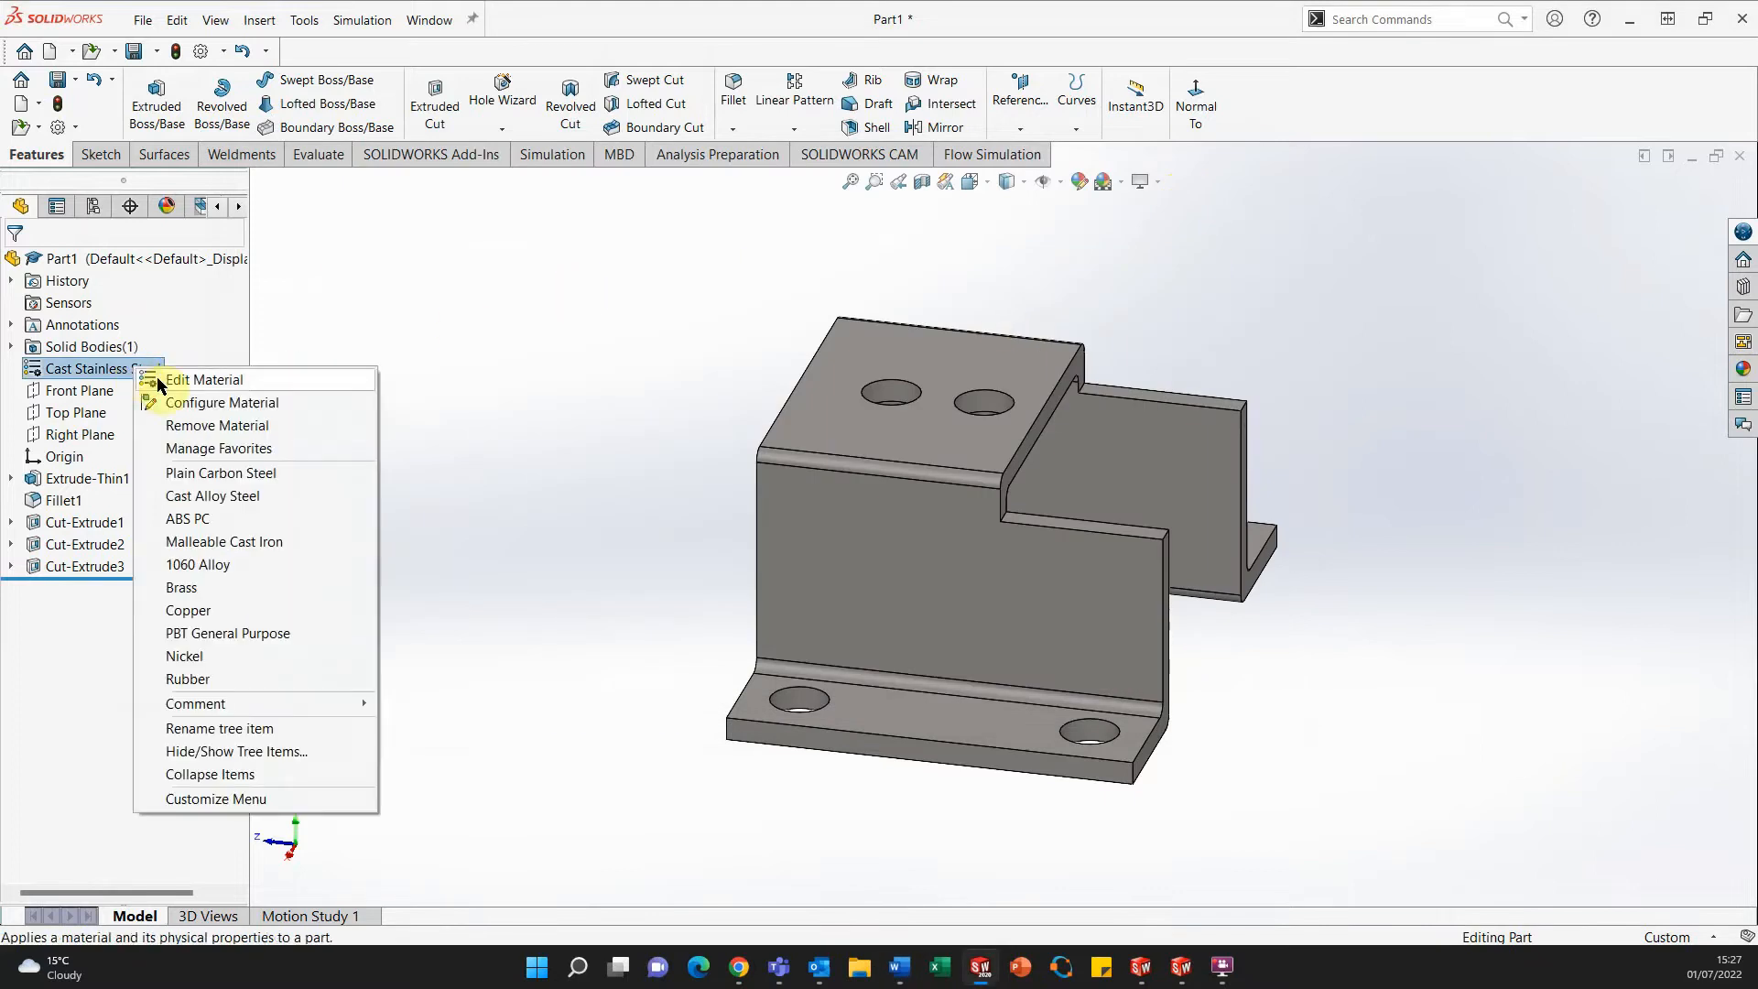
{"action": "left_click", "coordinate": [173, 376]}
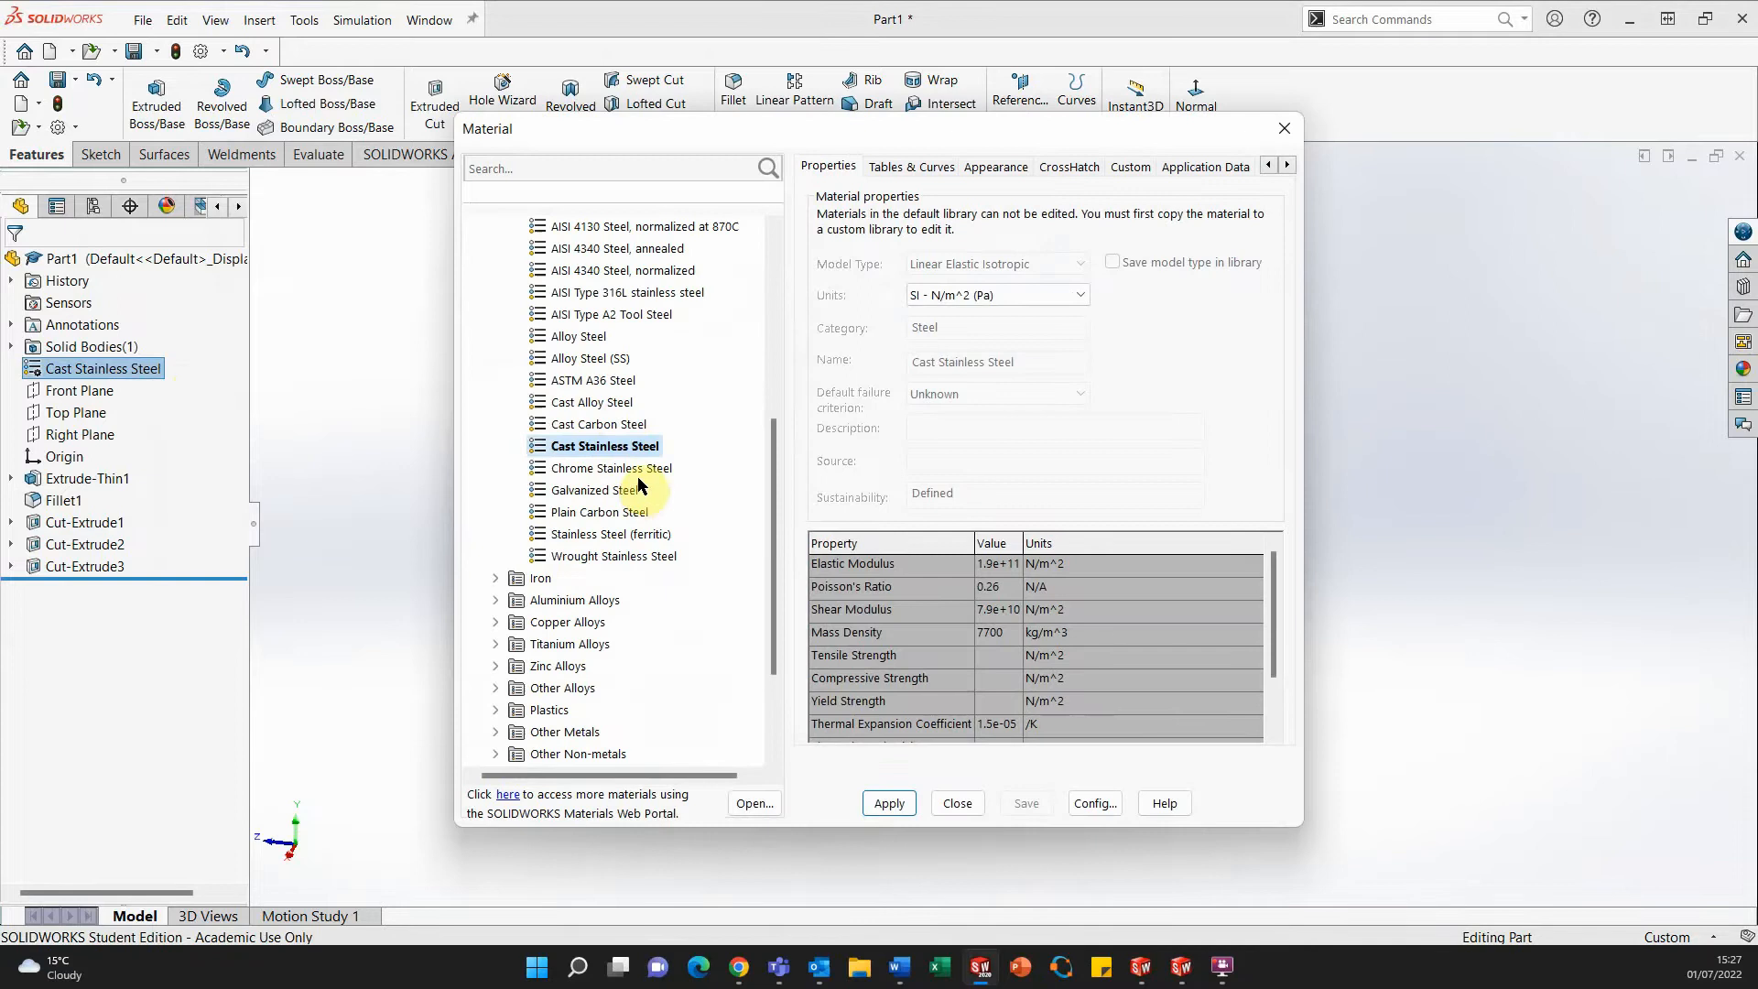
{"action": "left_click", "coordinate": [612, 403]}
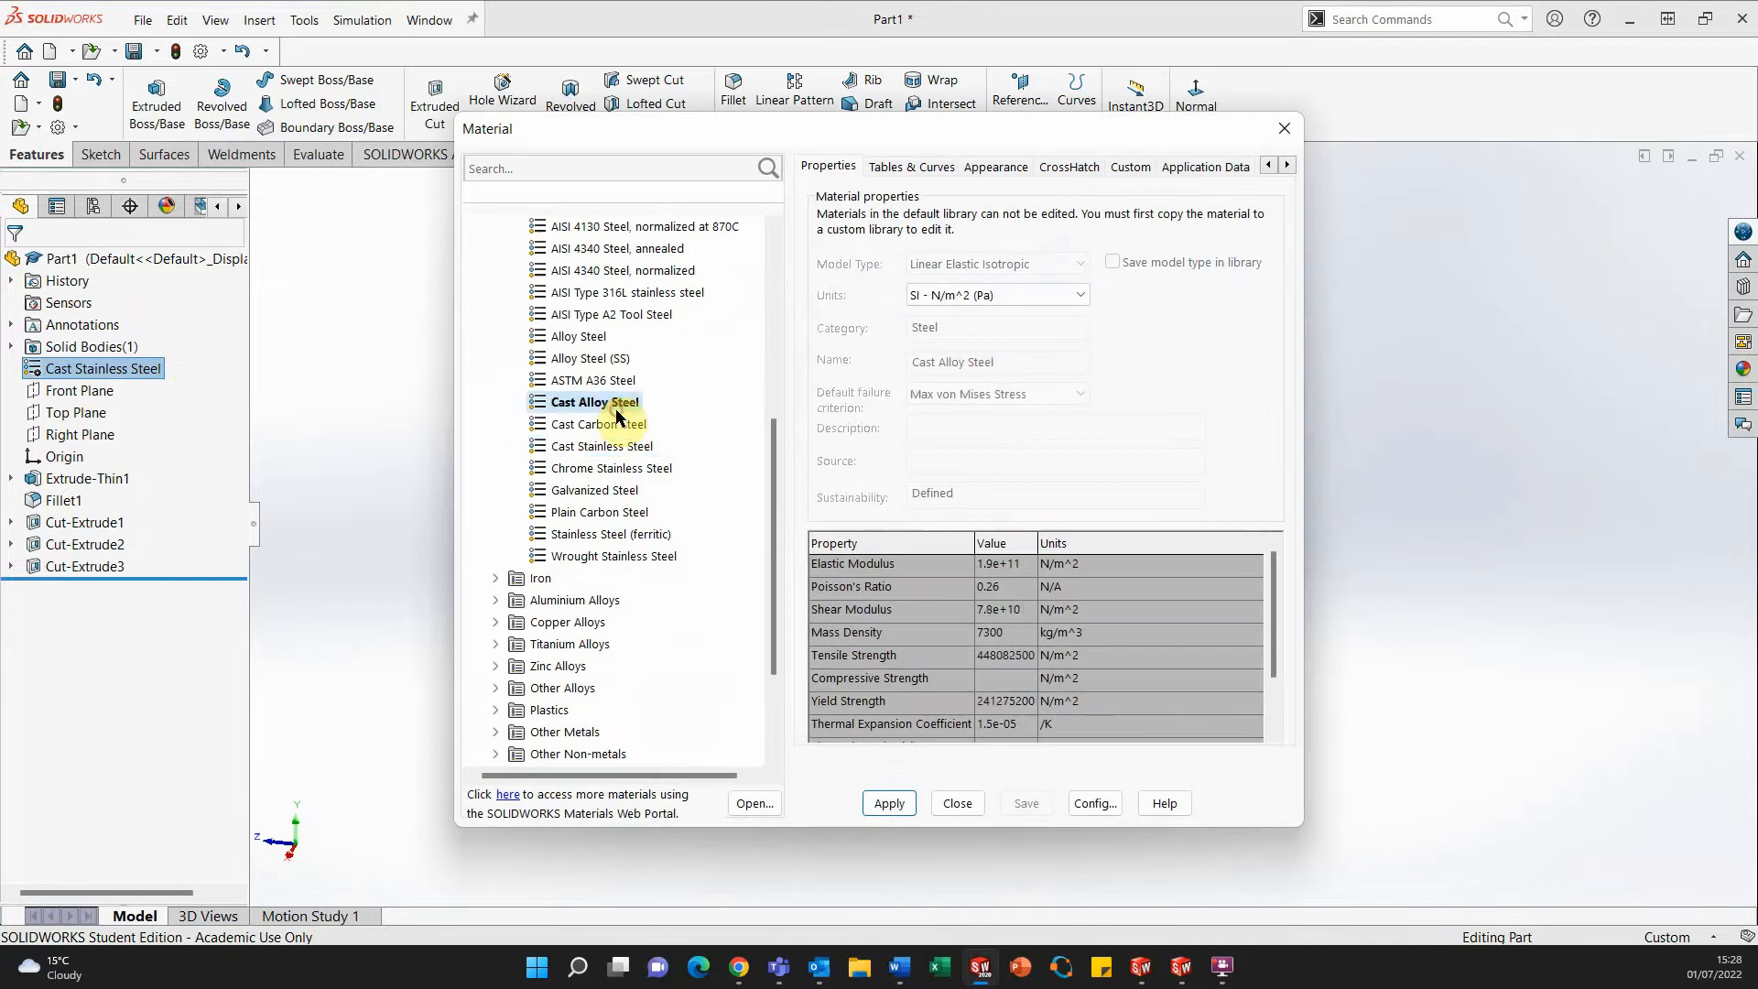
{"action": "left_click", "coordinate": [883, 804]}
{"action": "left_click", "coordinate": [947, 803]}
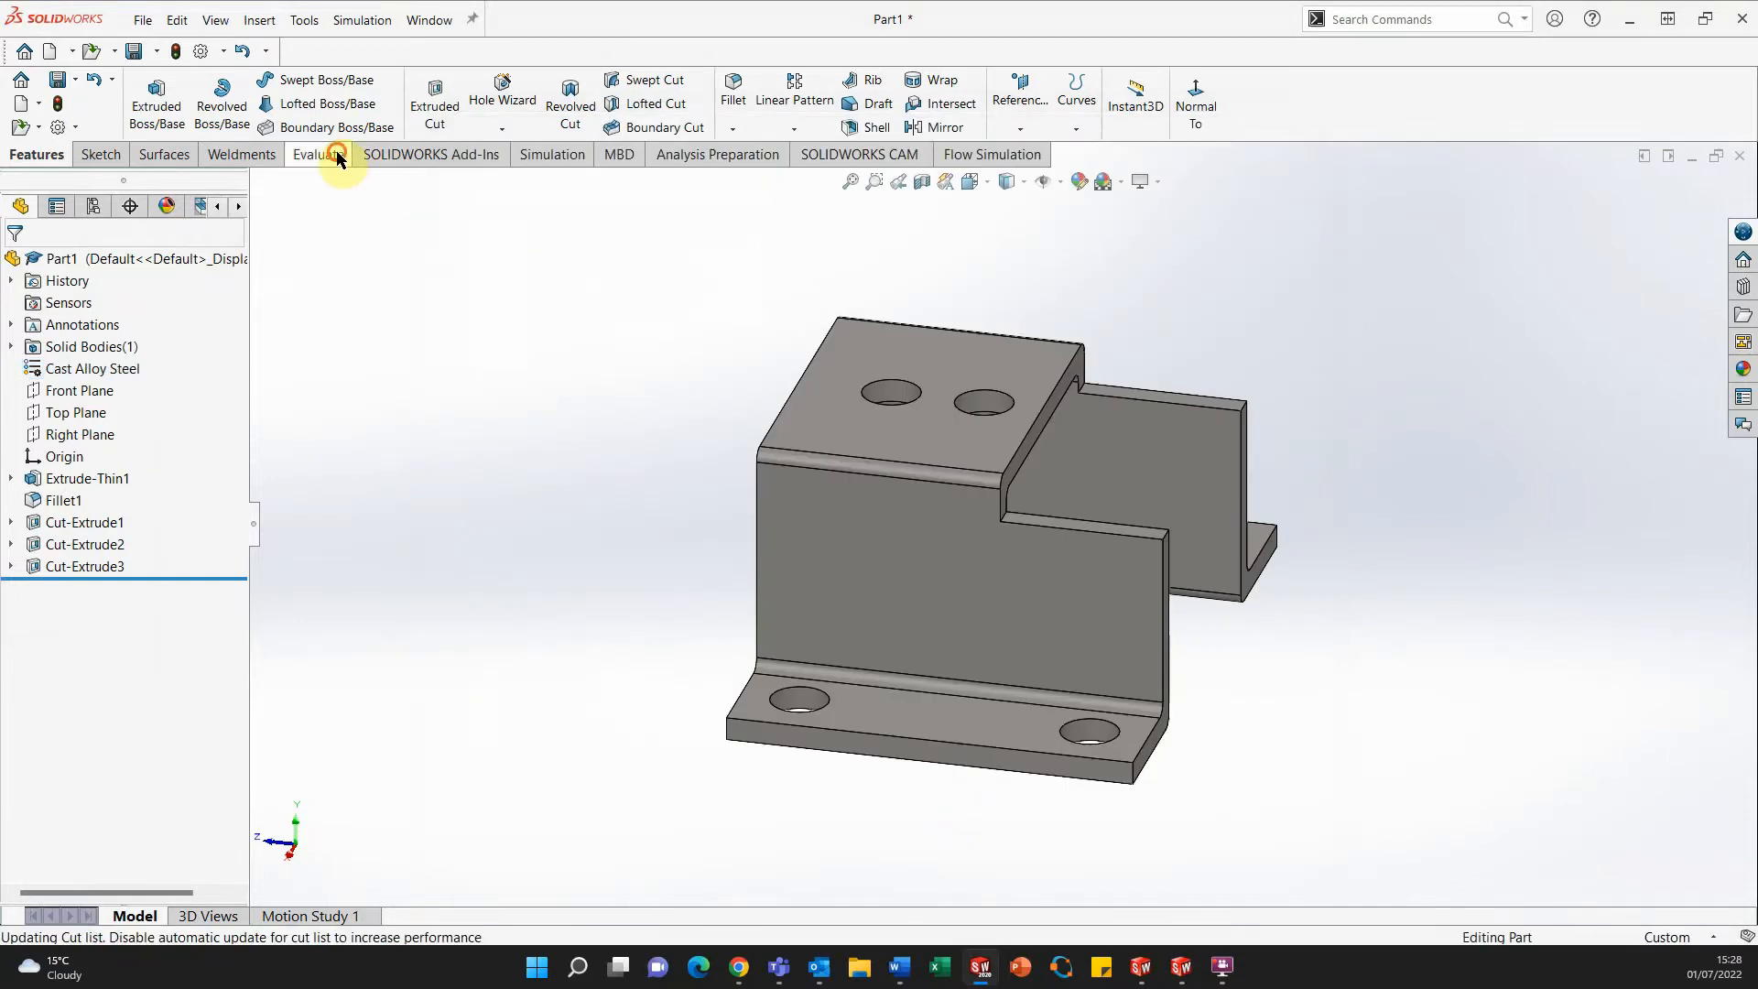
Evaluate the part's mass properties using custom unit settings with the mass in grams.
{"action": "left_click", "coordinate": [339, 158]}
{"action": "left_click", "coordinate": [425, 108]}
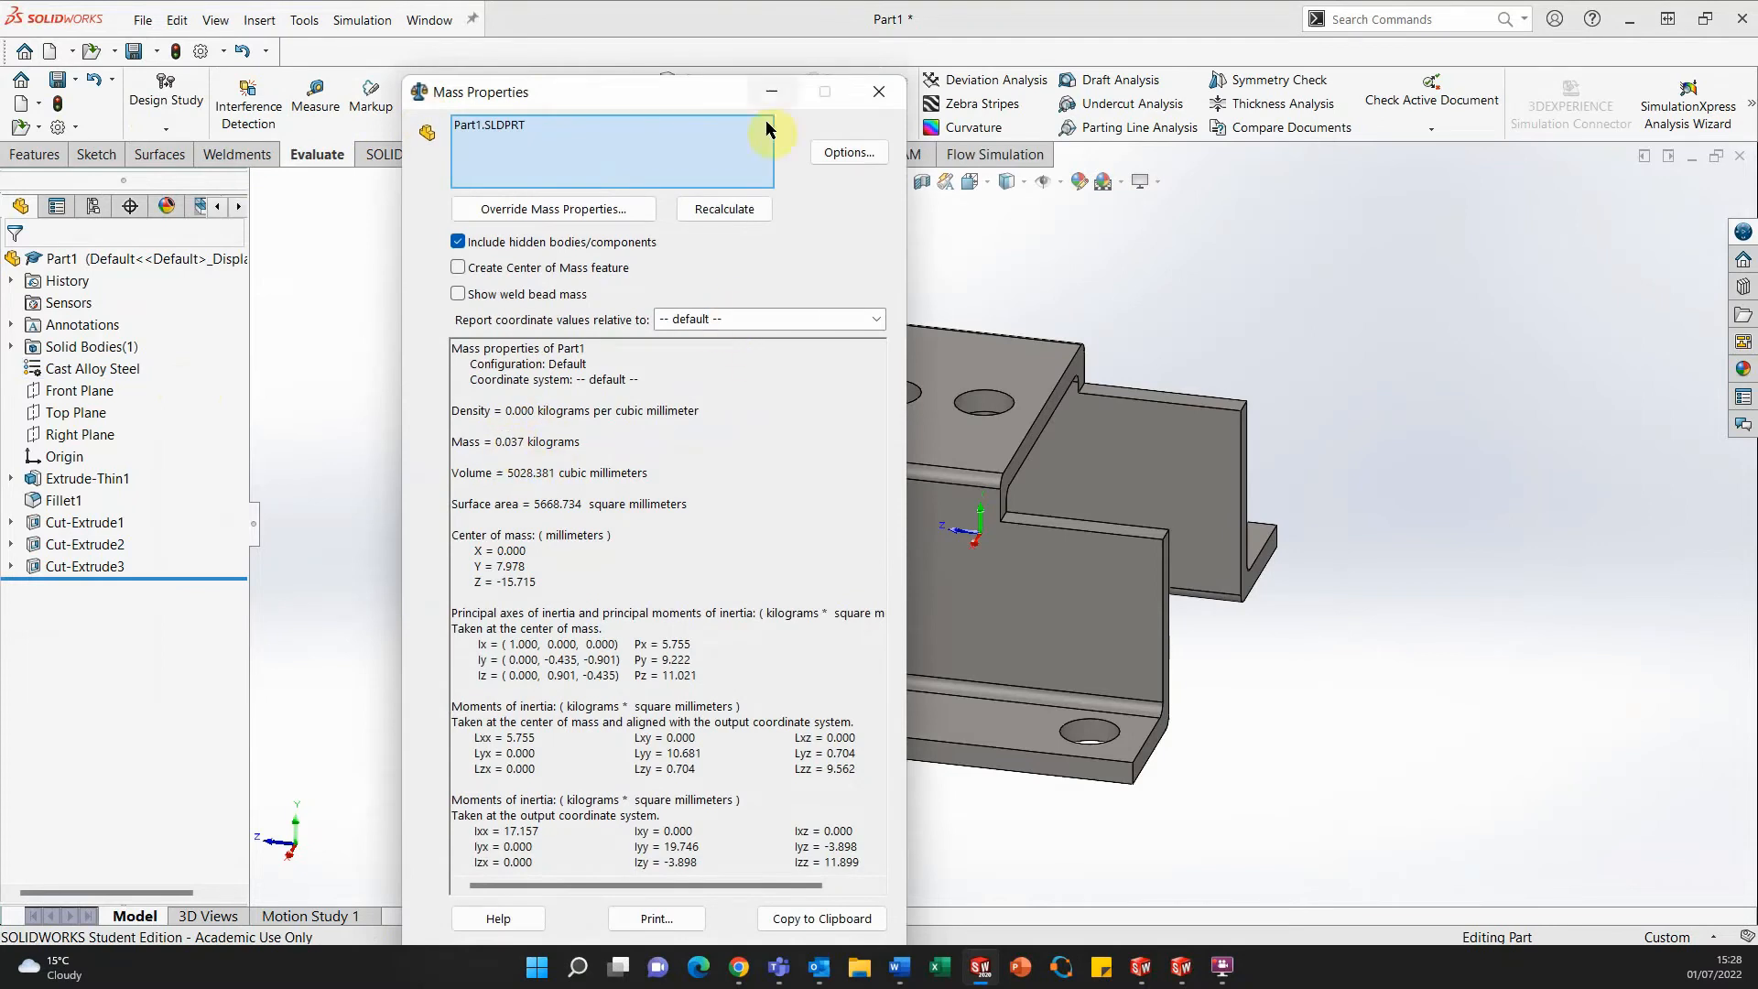
{"action": "left_click", "coordinate": [835, 156]}
{"action": "left_click", "coordinate": [820, 330]}
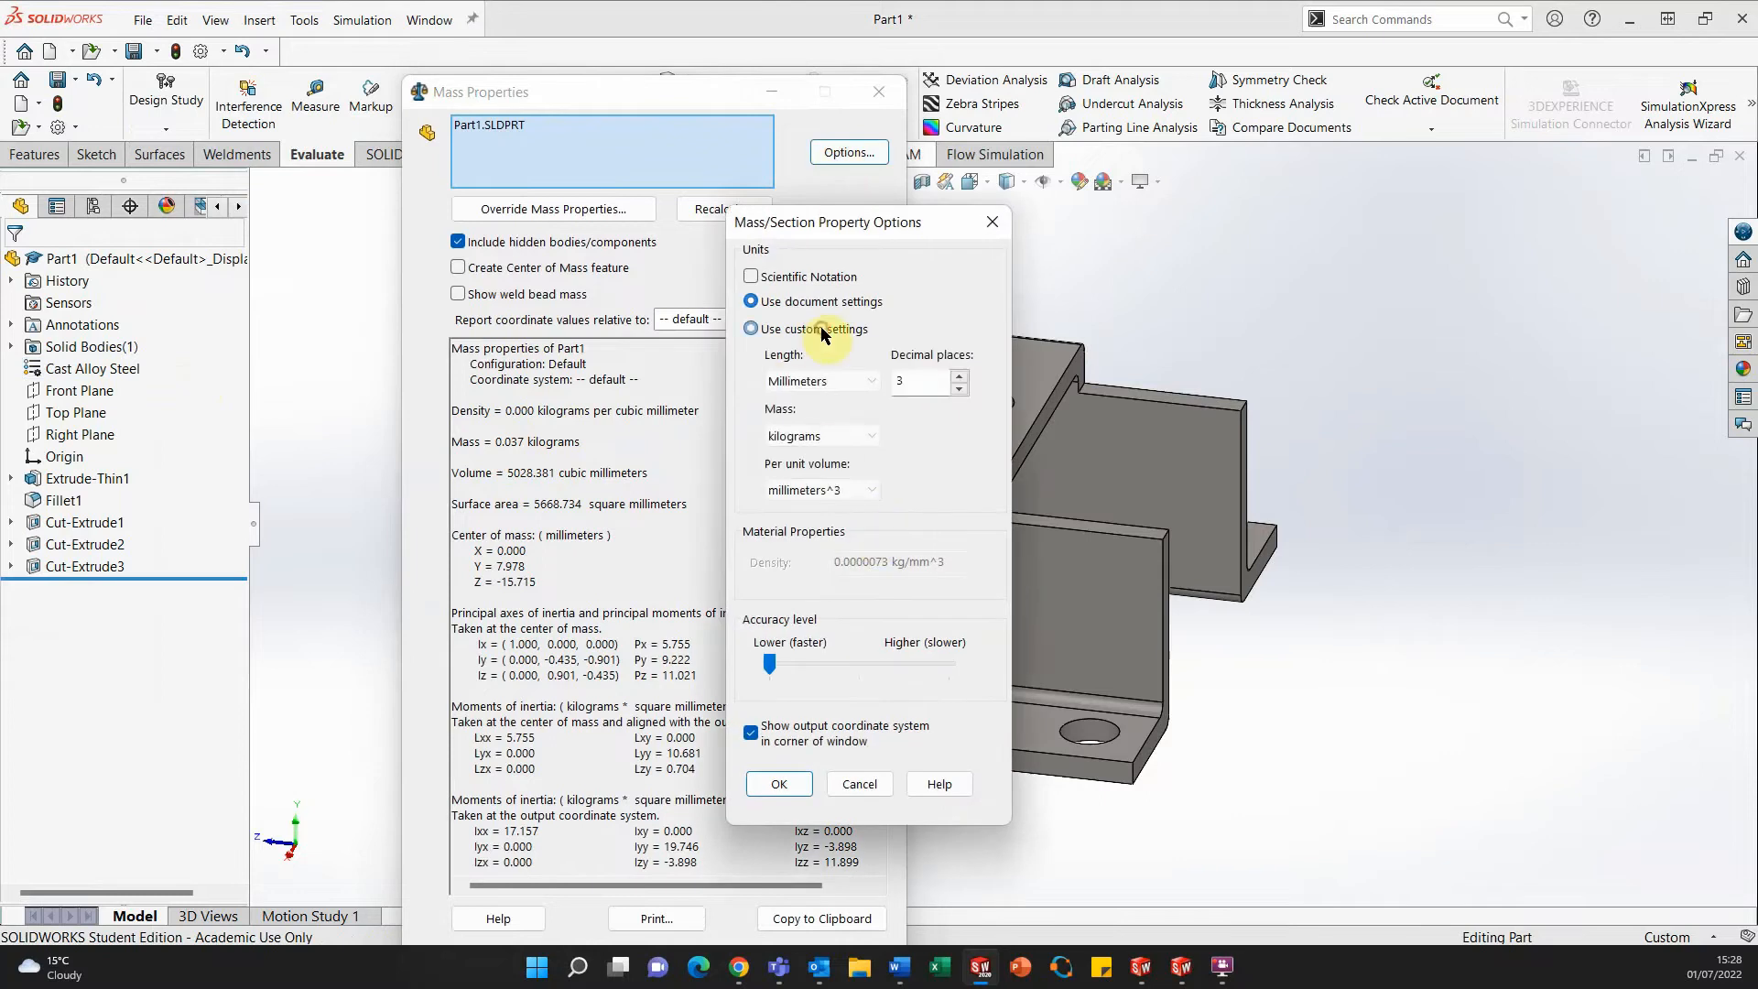
{"action": "left_click", "coordinate": [832, 434]}
{"action": "left_click", "coordinate": [822, 466]}
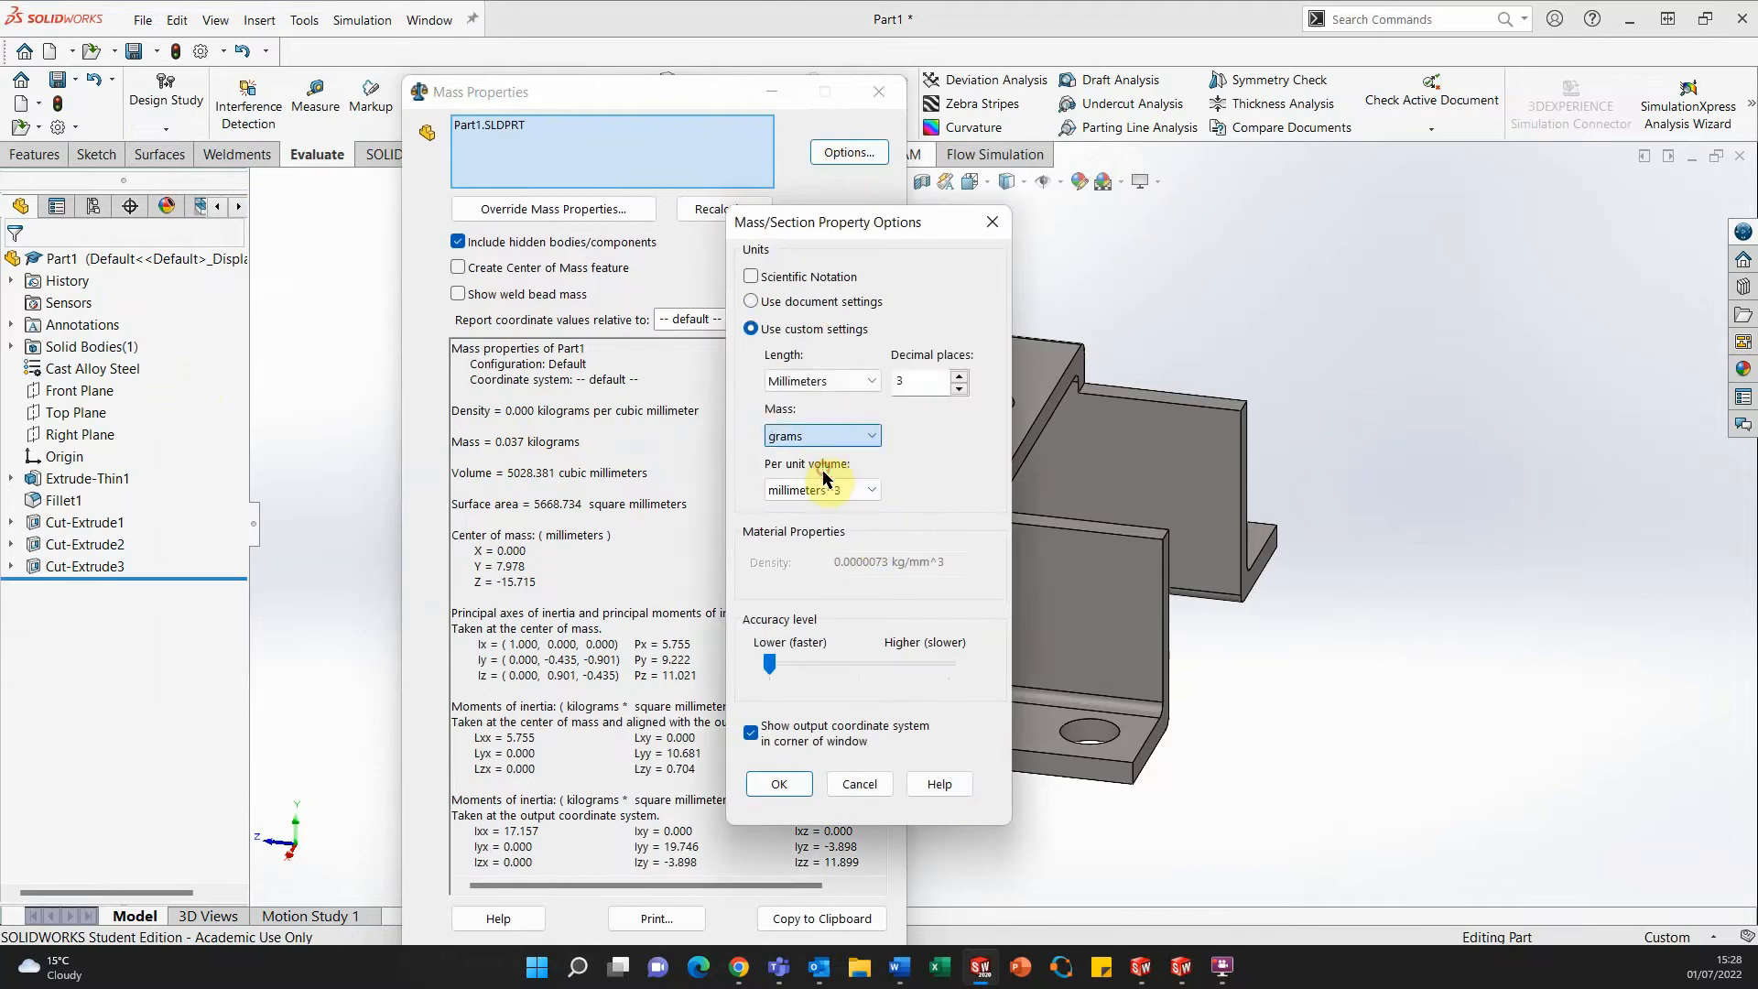
{"action": "left_click", "coordinate": [783, 784]}
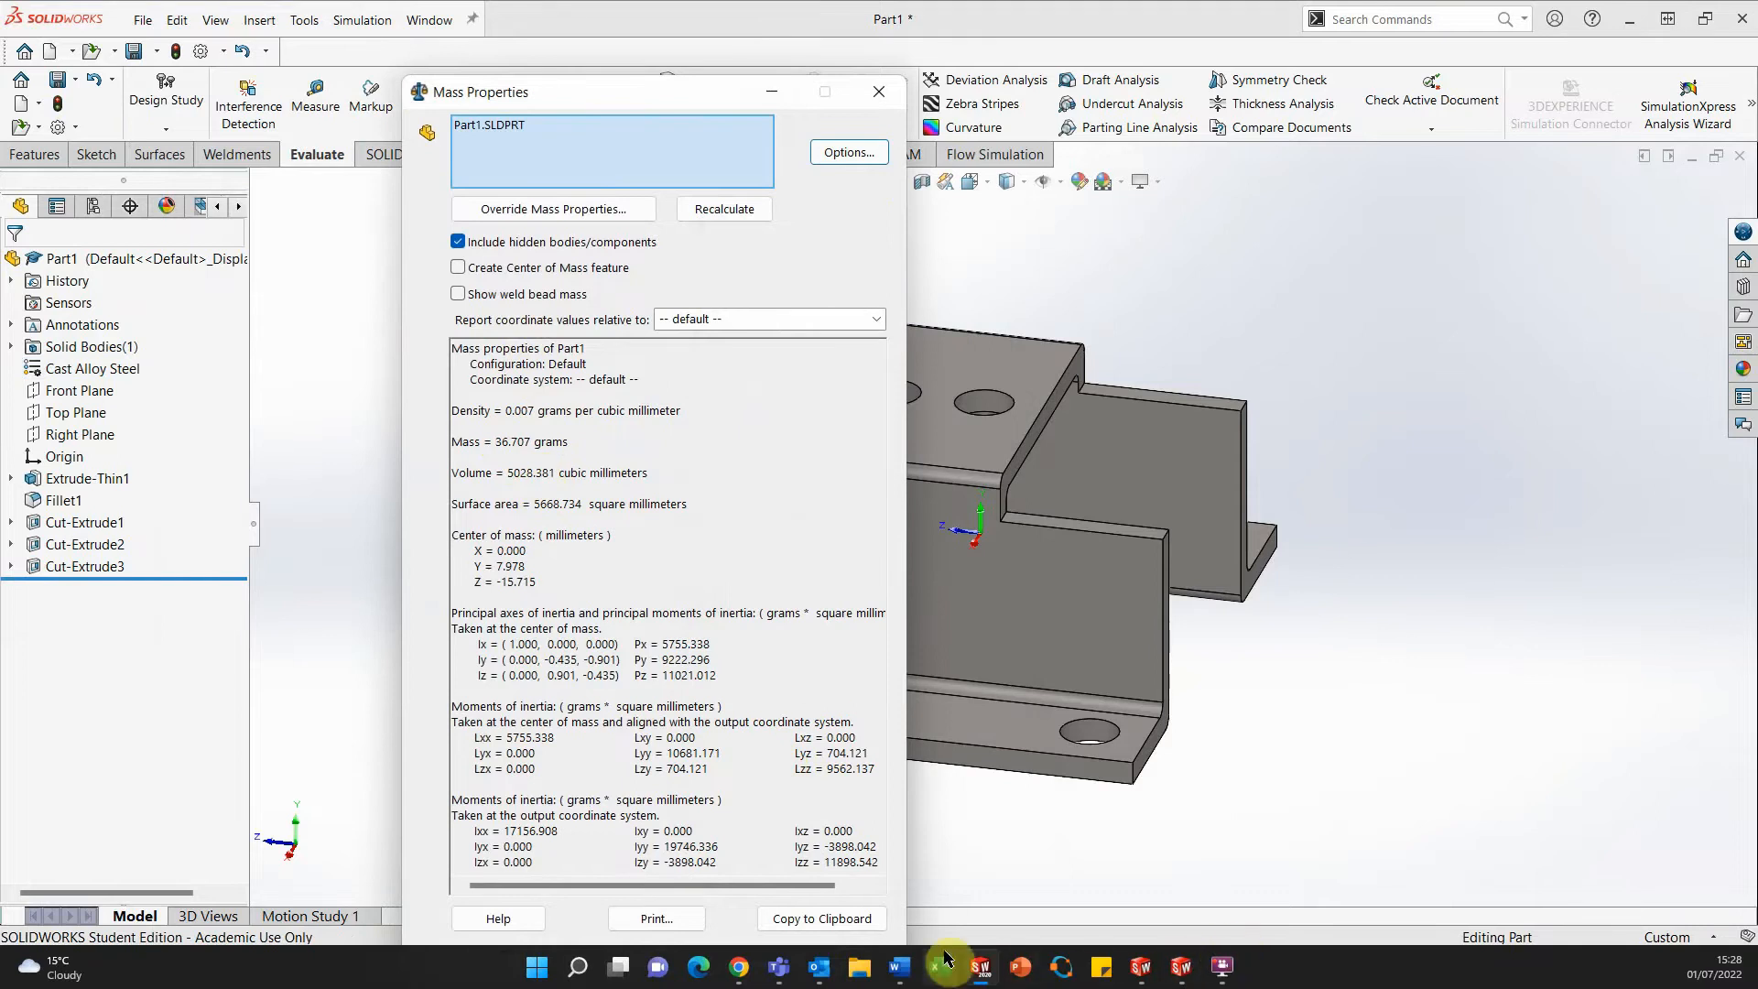
Compare the calculated mass with the weight in the Part 4 title block of the Word activity sheet, and close the mass properties.
{"action": "left_click", "coordinate": [897, 966]}
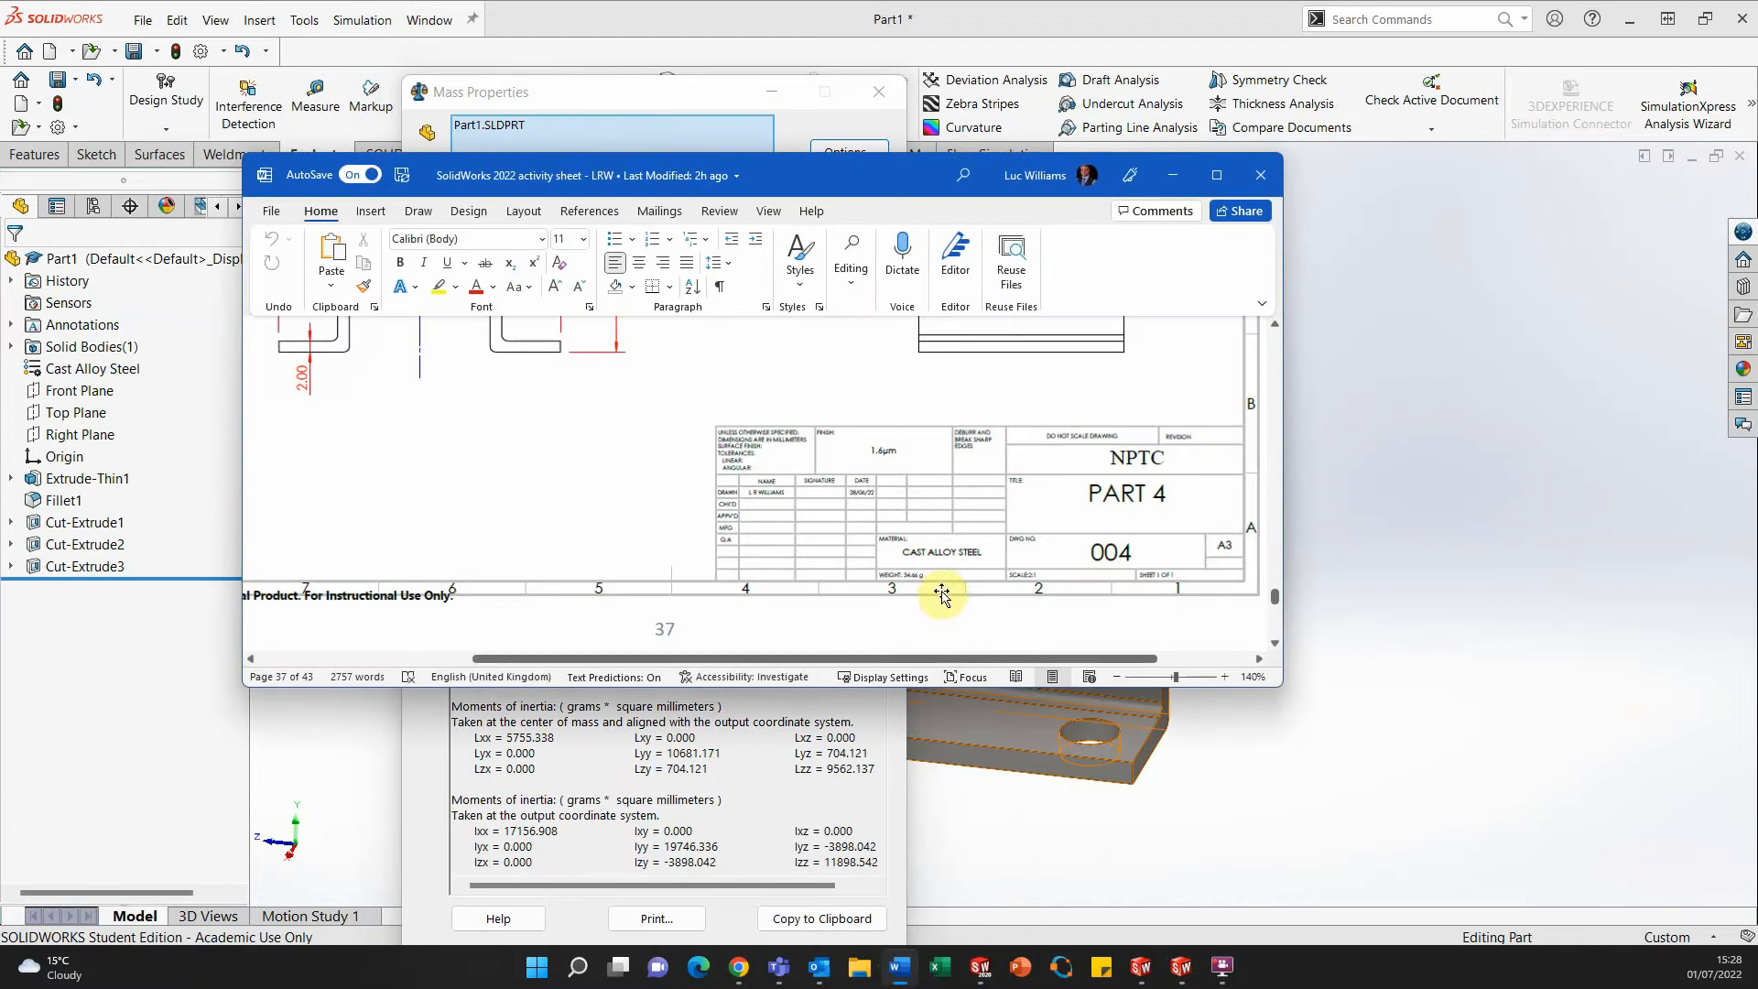
{"action": "left_click", "coordinate": [1217, 175]}
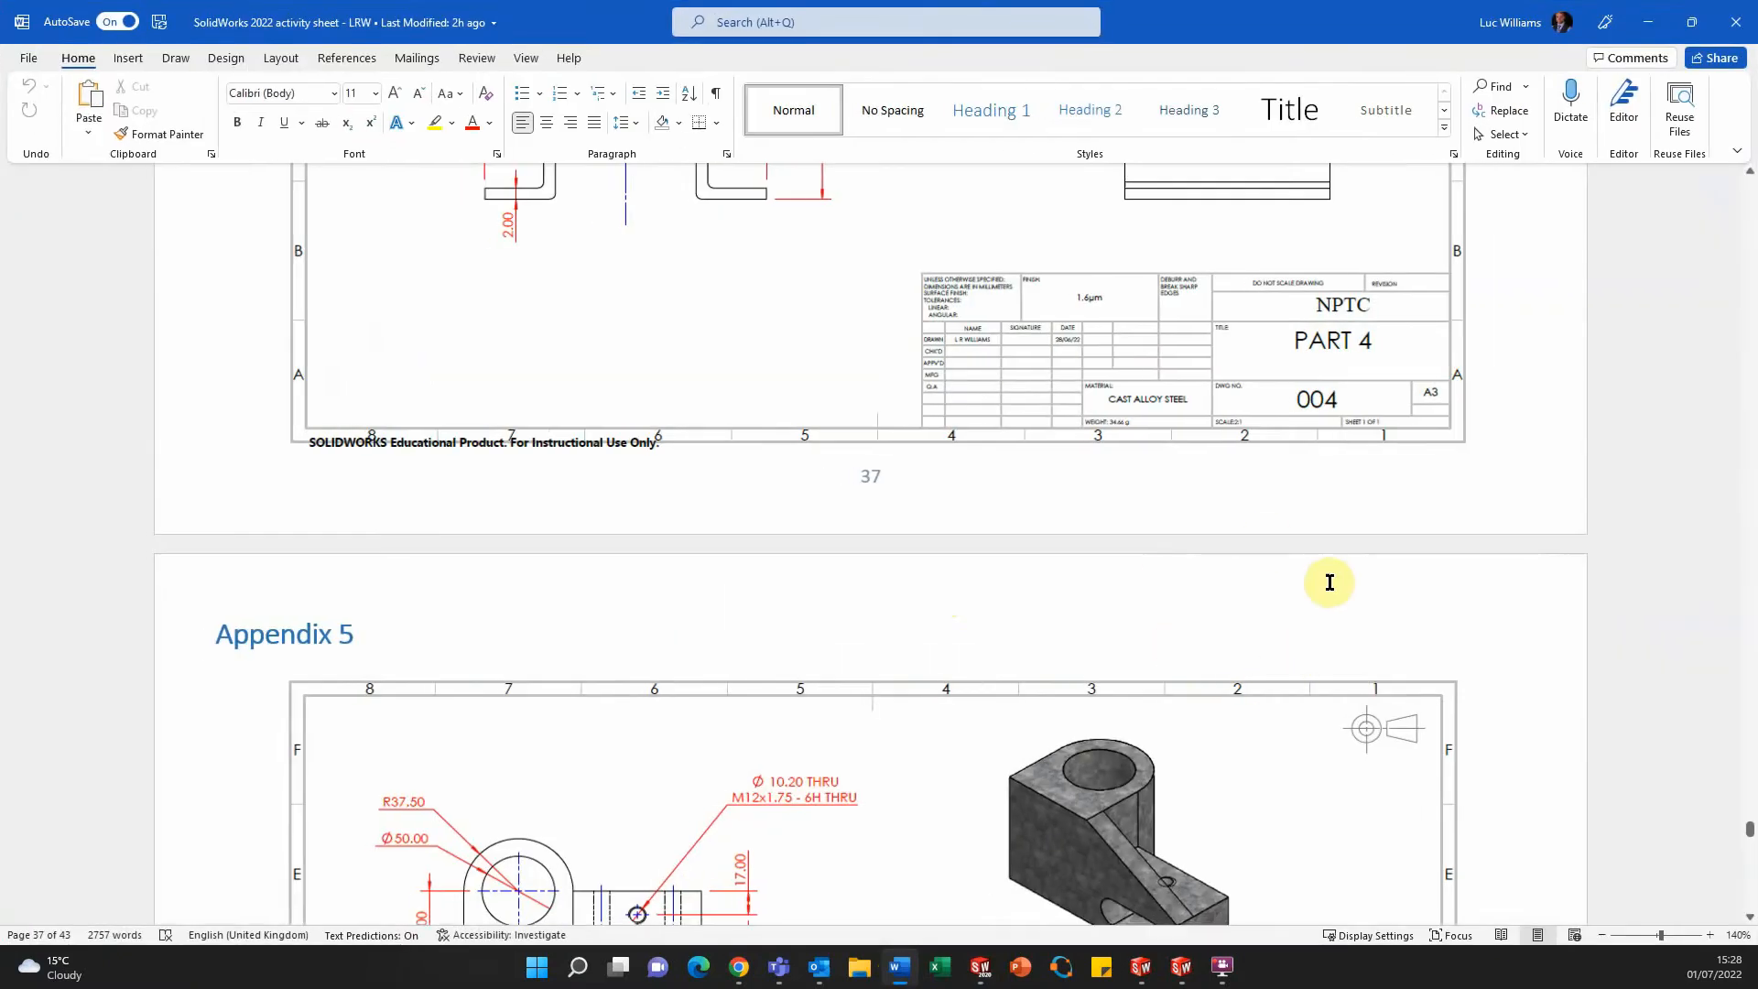
{"action": "left_click_drag", "start_coordinate": [1660, 934], "coordinate": [1671, 936]}
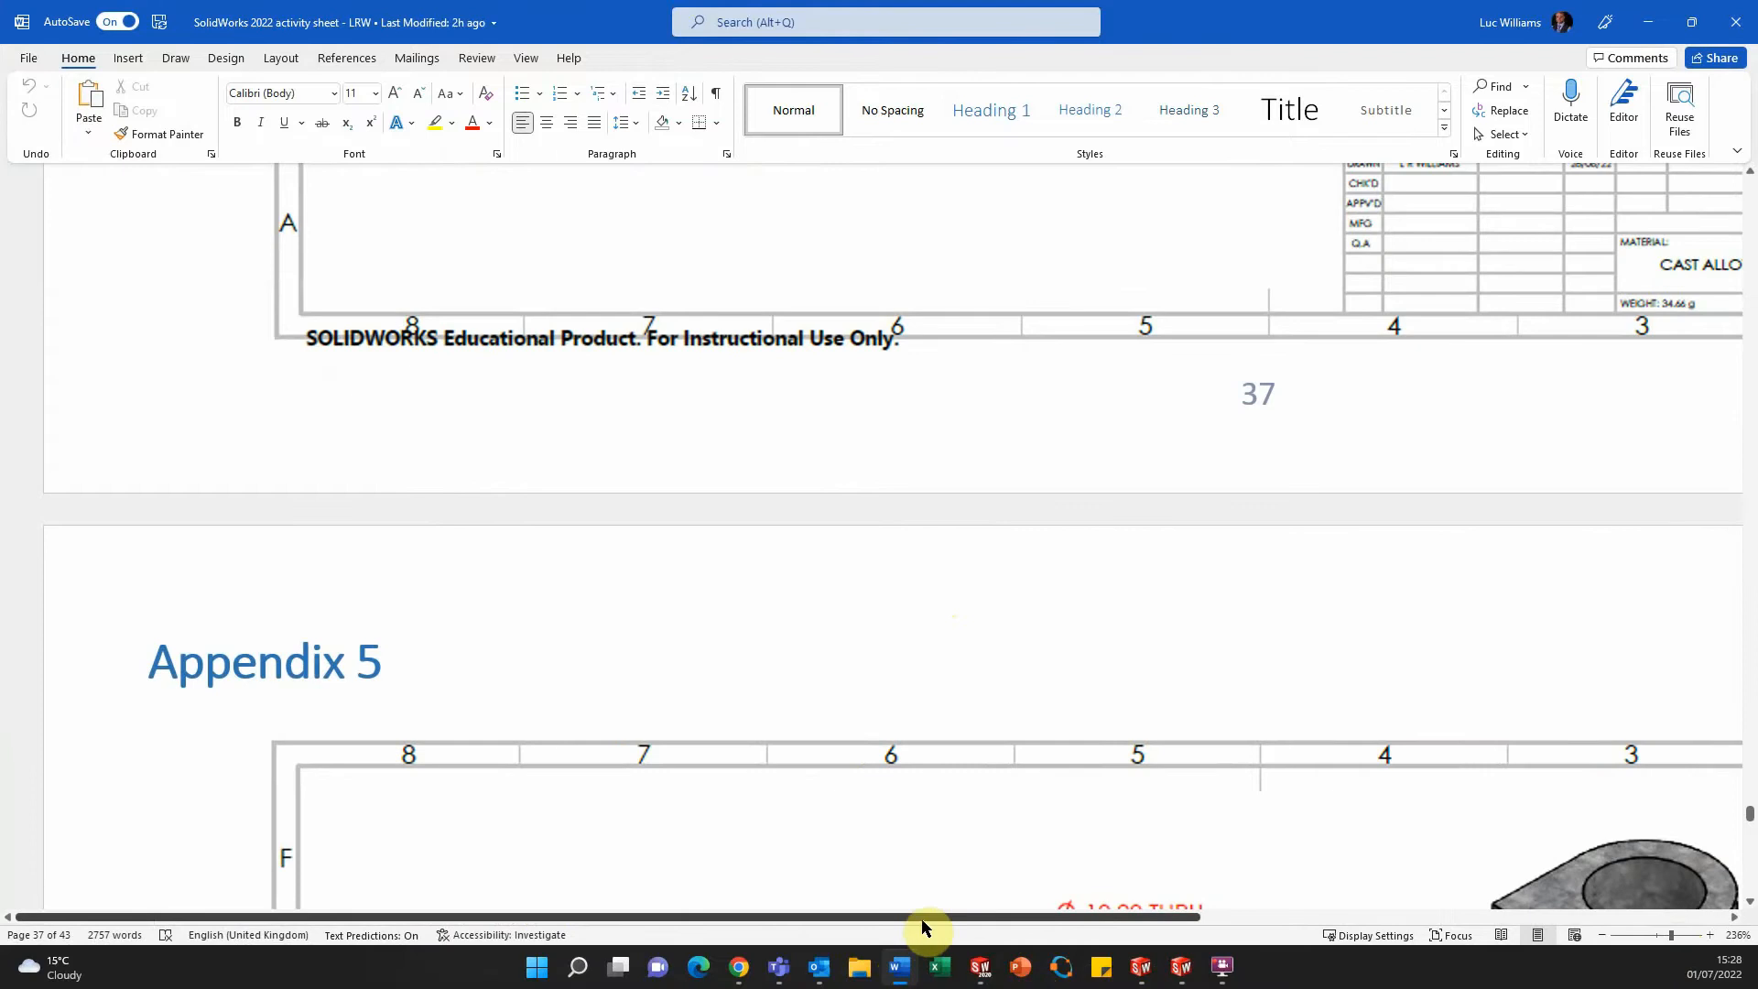
{"action": "left_click_drag", "start_coordinate": [937, 917], "coordinate": [1333, 897]}
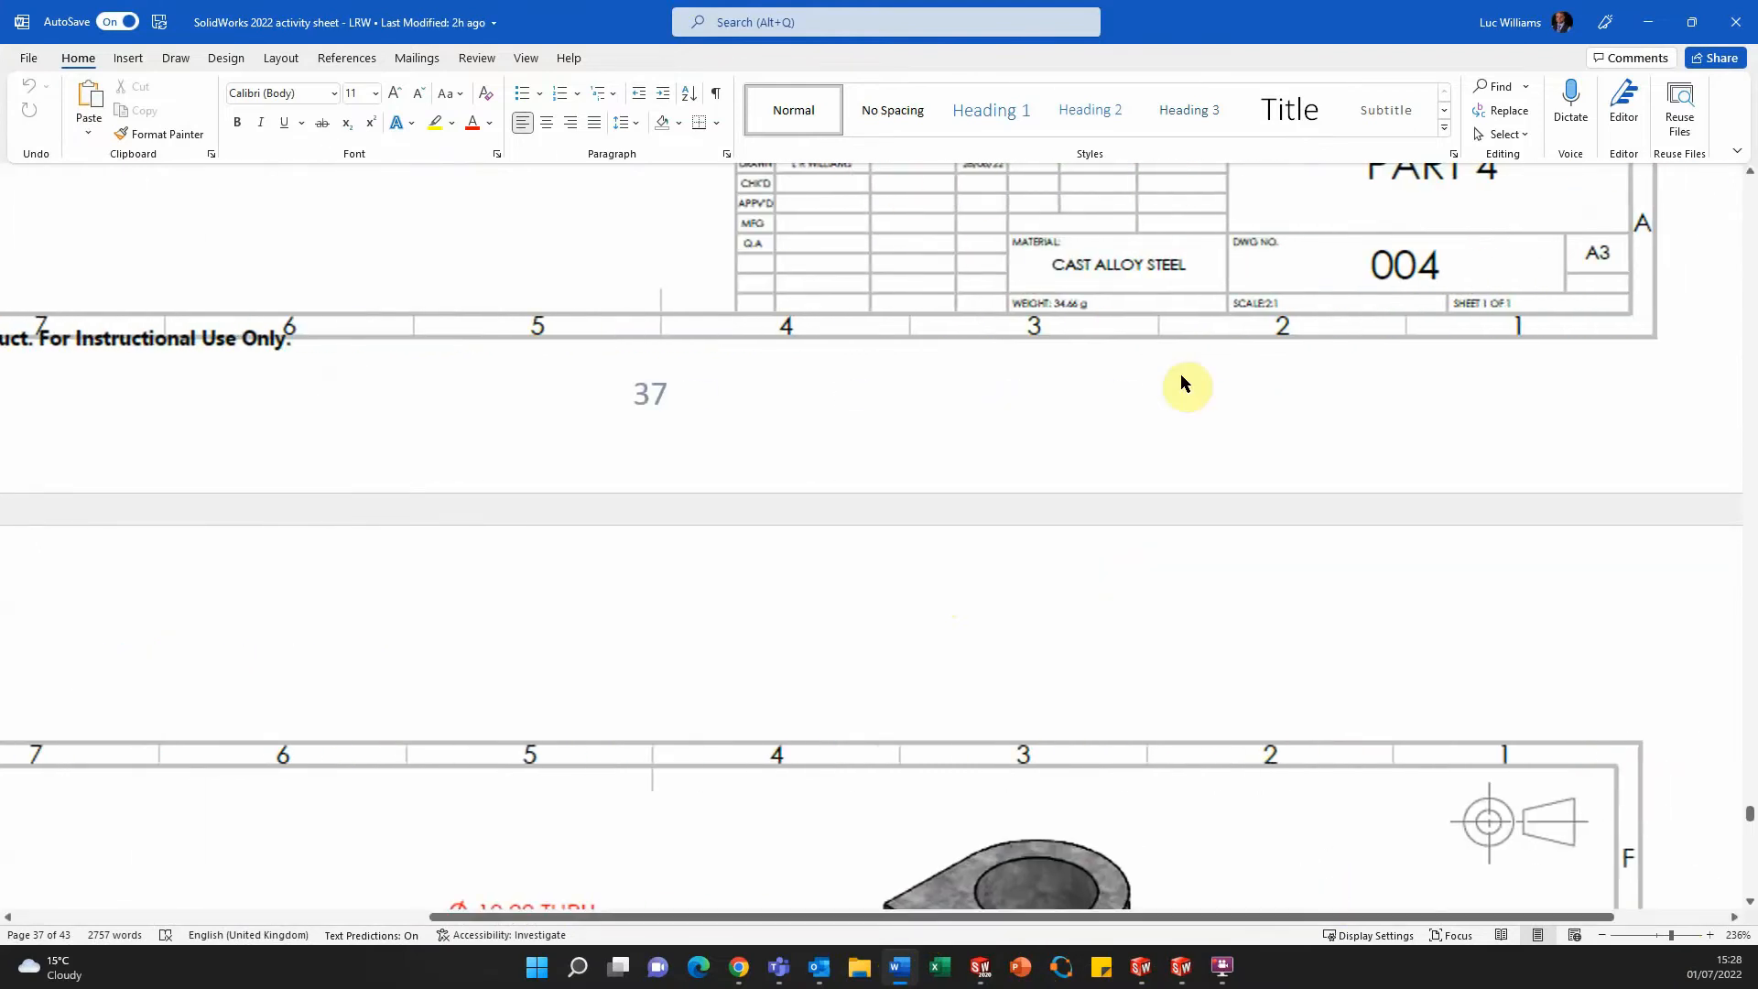
{"action": "scroll", "coordinate": [1149, 381], "scroll_direction": "up", "scroll_amount": 2}
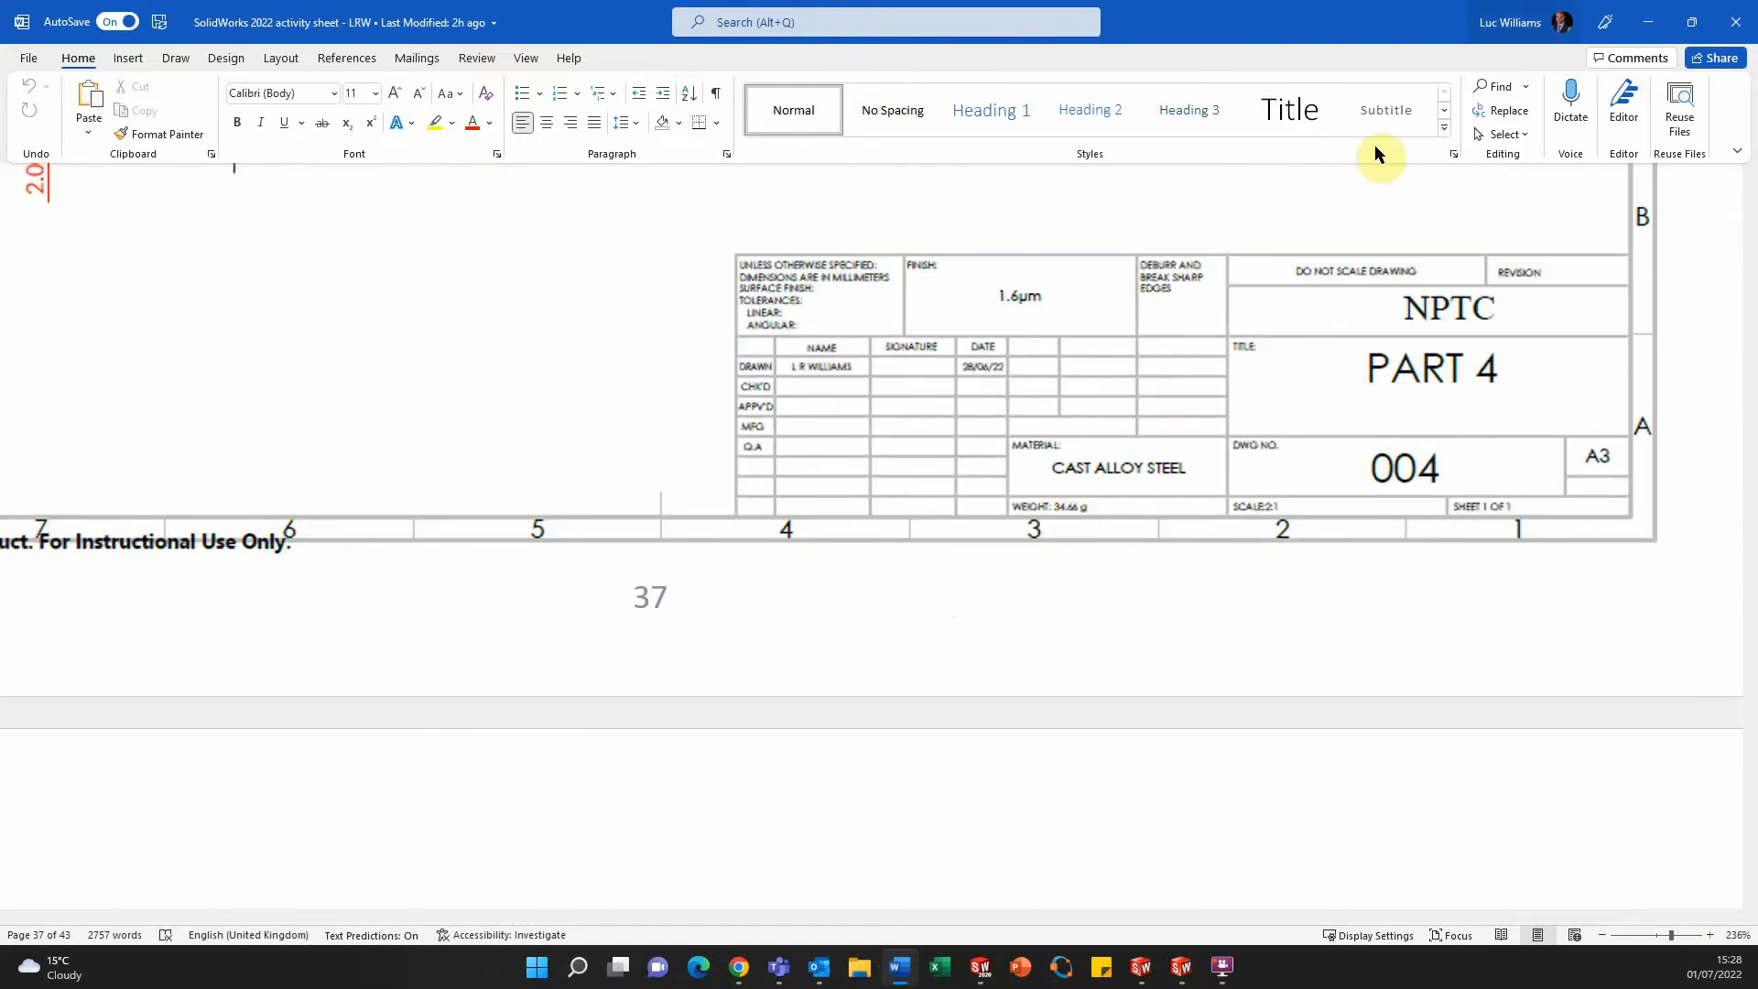
{"action": "left_click", "coordinate": [1657, 17]}
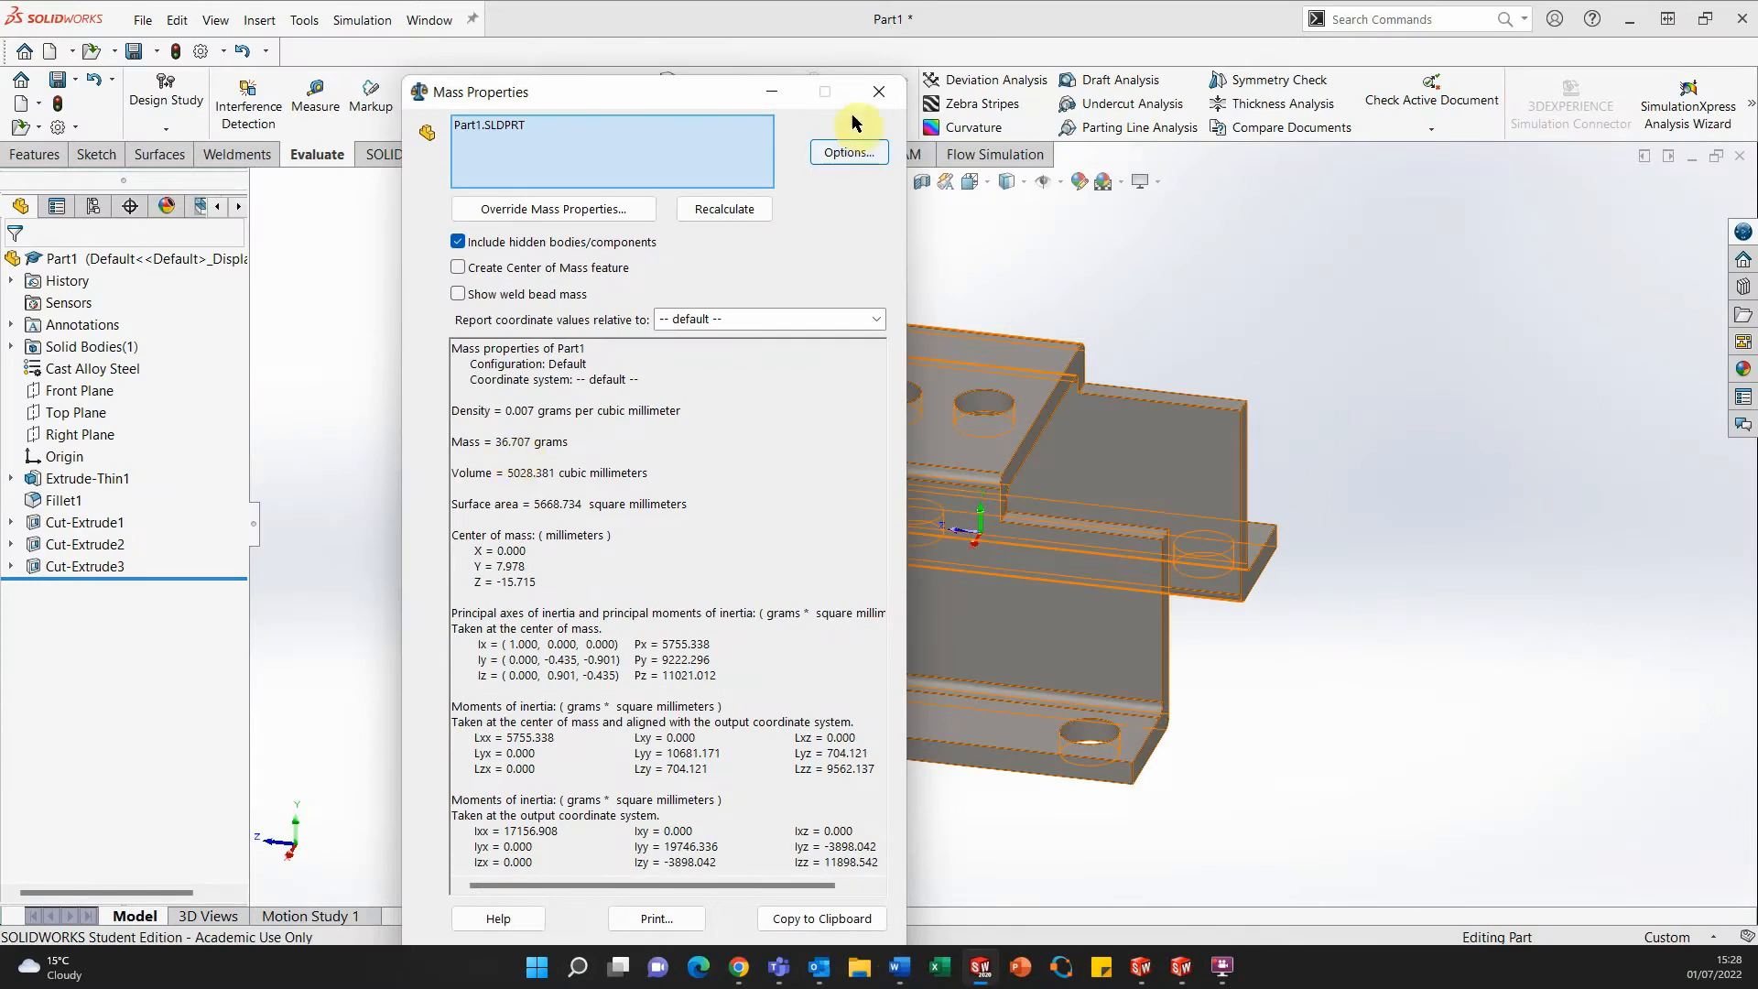
{"action": "left_click", "coordinate": [870, 90]}
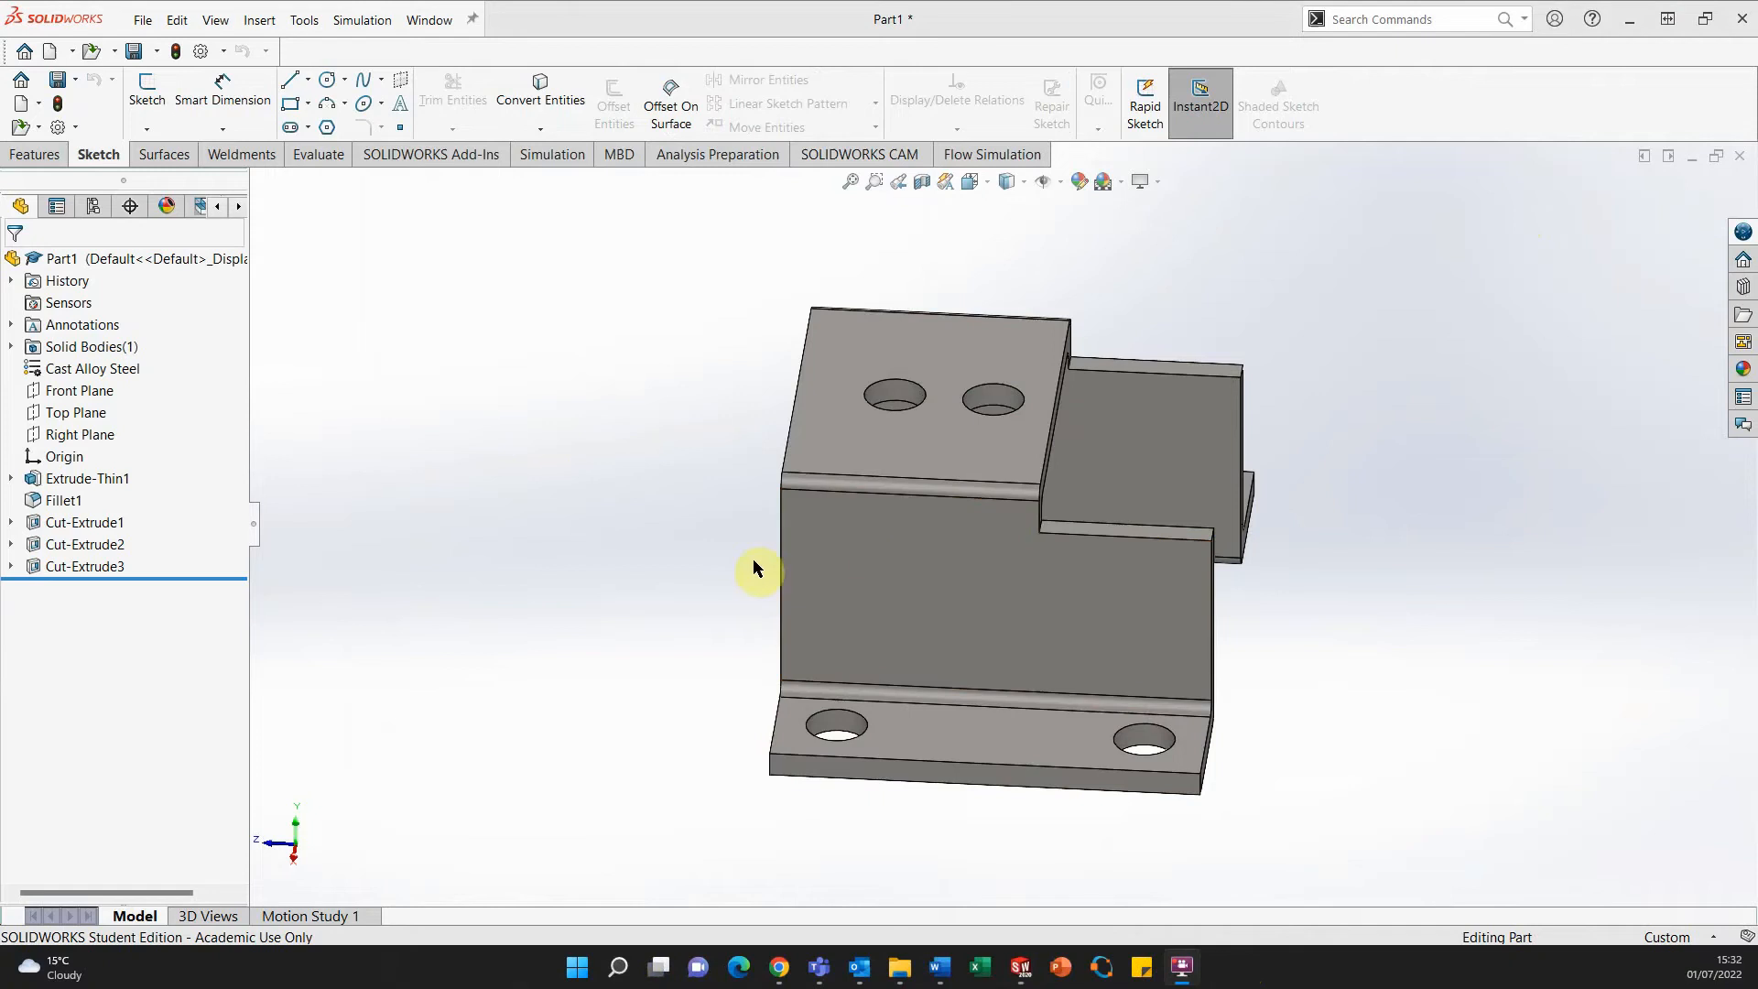
Inspect the bracket from several sides and check its hat profile against the Part 4 front view in the Word activity sheet.
{"action": "middle_click_drag", "start_coordinate": [686, 639], "coordinate": [832, 498]}
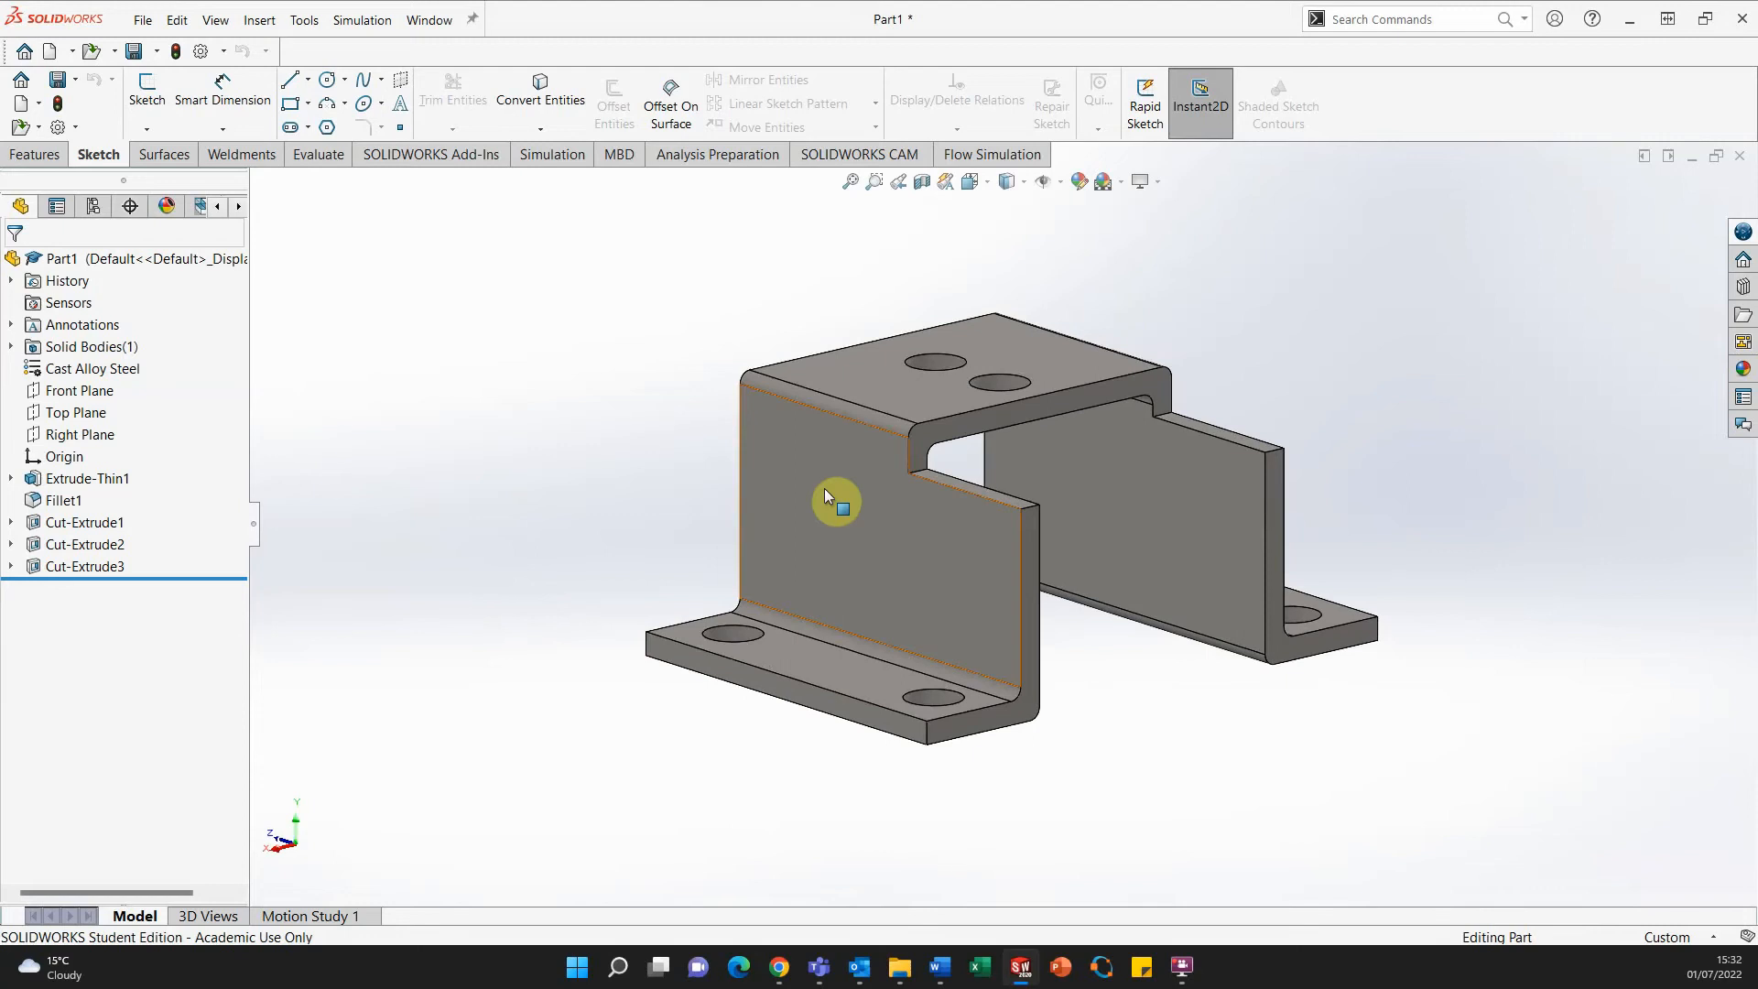
{"action": "middle_click_drag", "start_coordinate": [638, 546], "coordinate": [878, 576]}
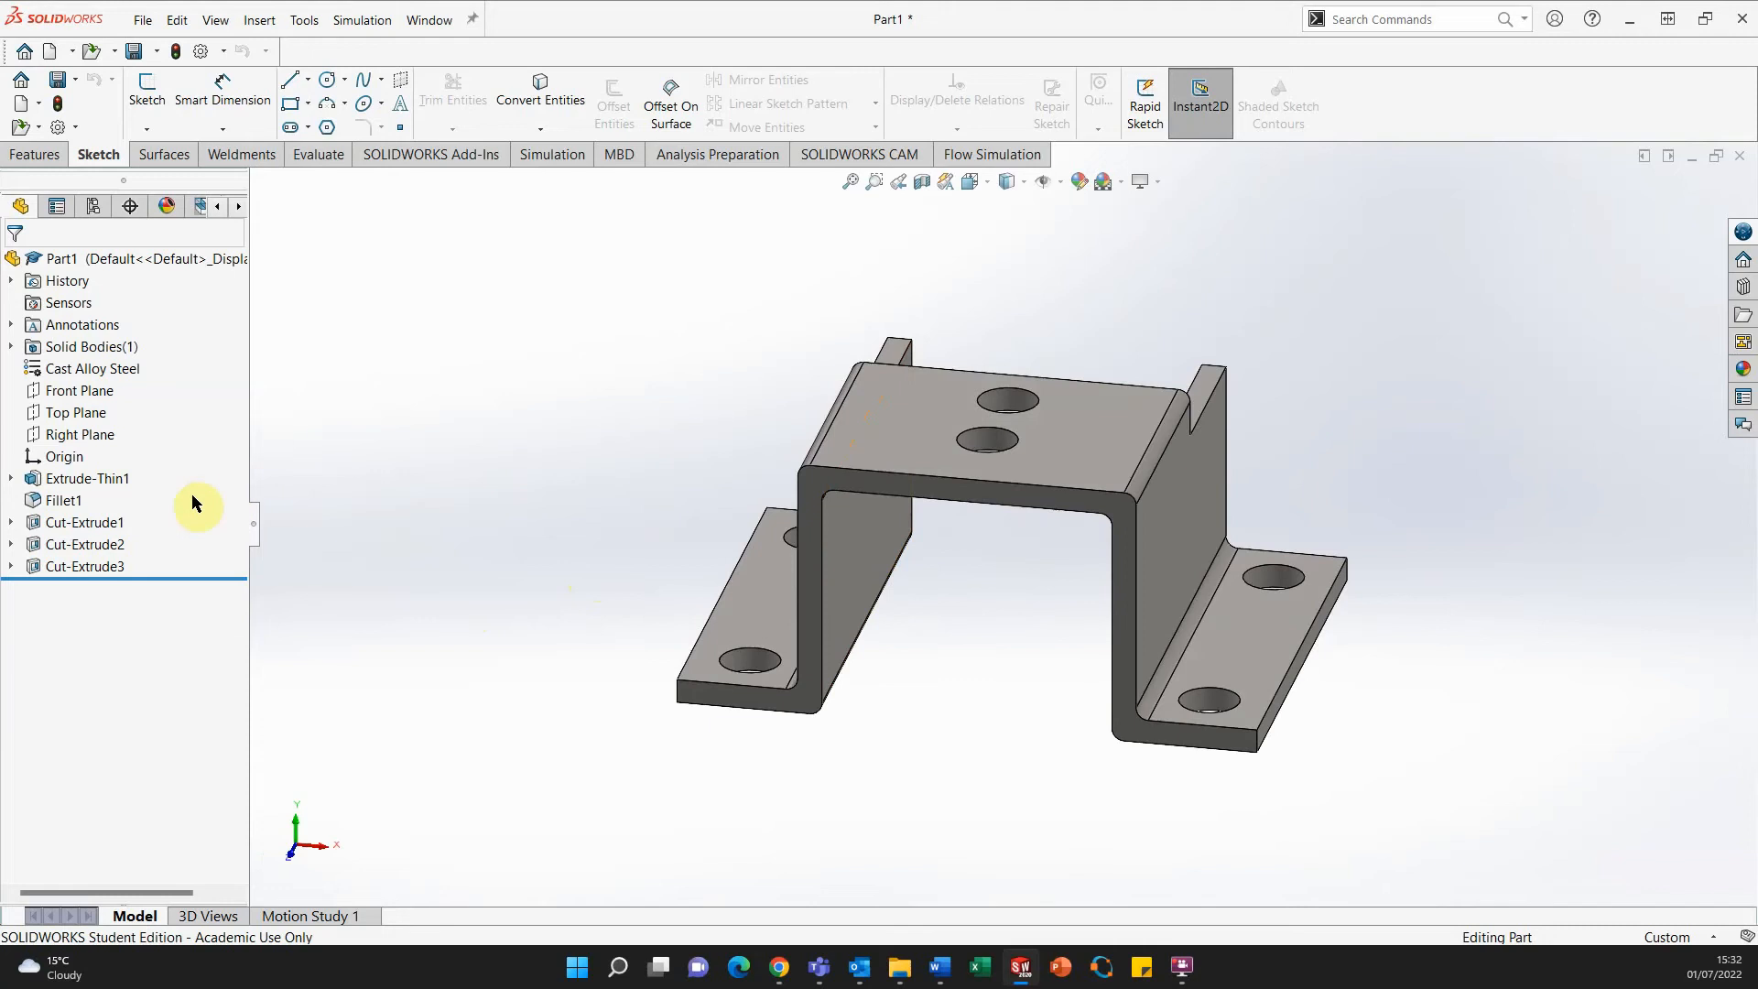
{"action": "left_click", "coordinate": [108, 482]}
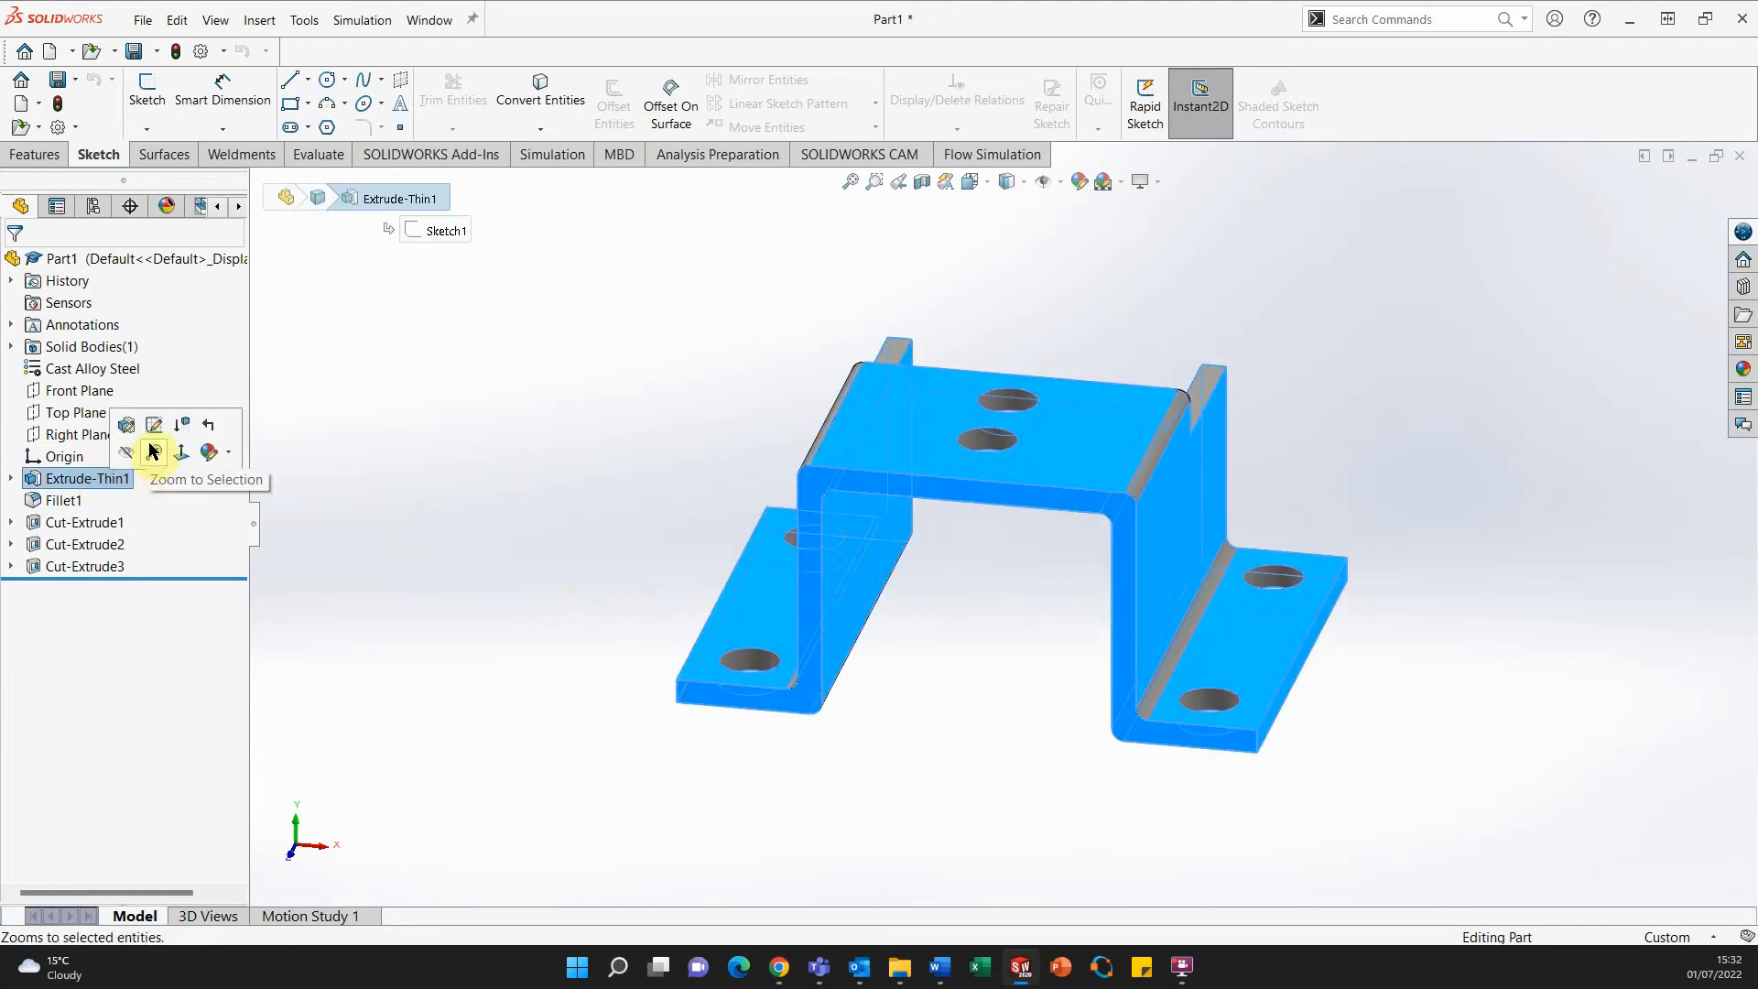
{"action": "left_click", "coordinate": [376, 513]}
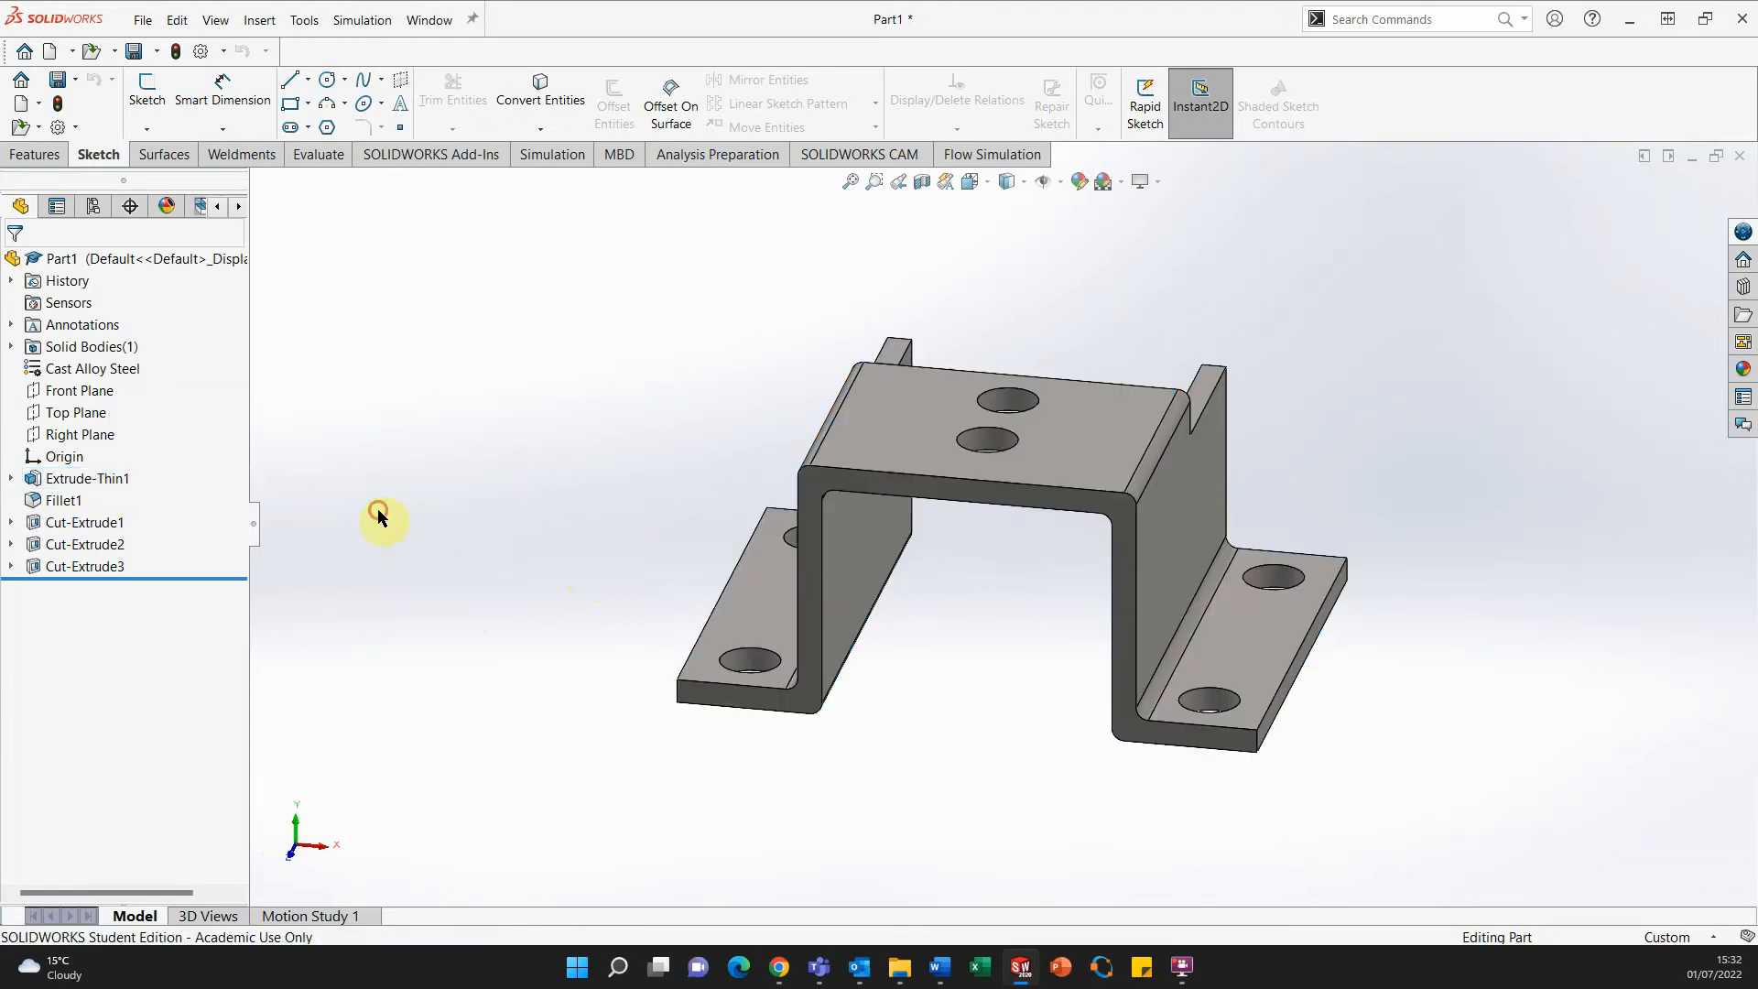
{"action": "left_click", "coordinate": [940, 968]}
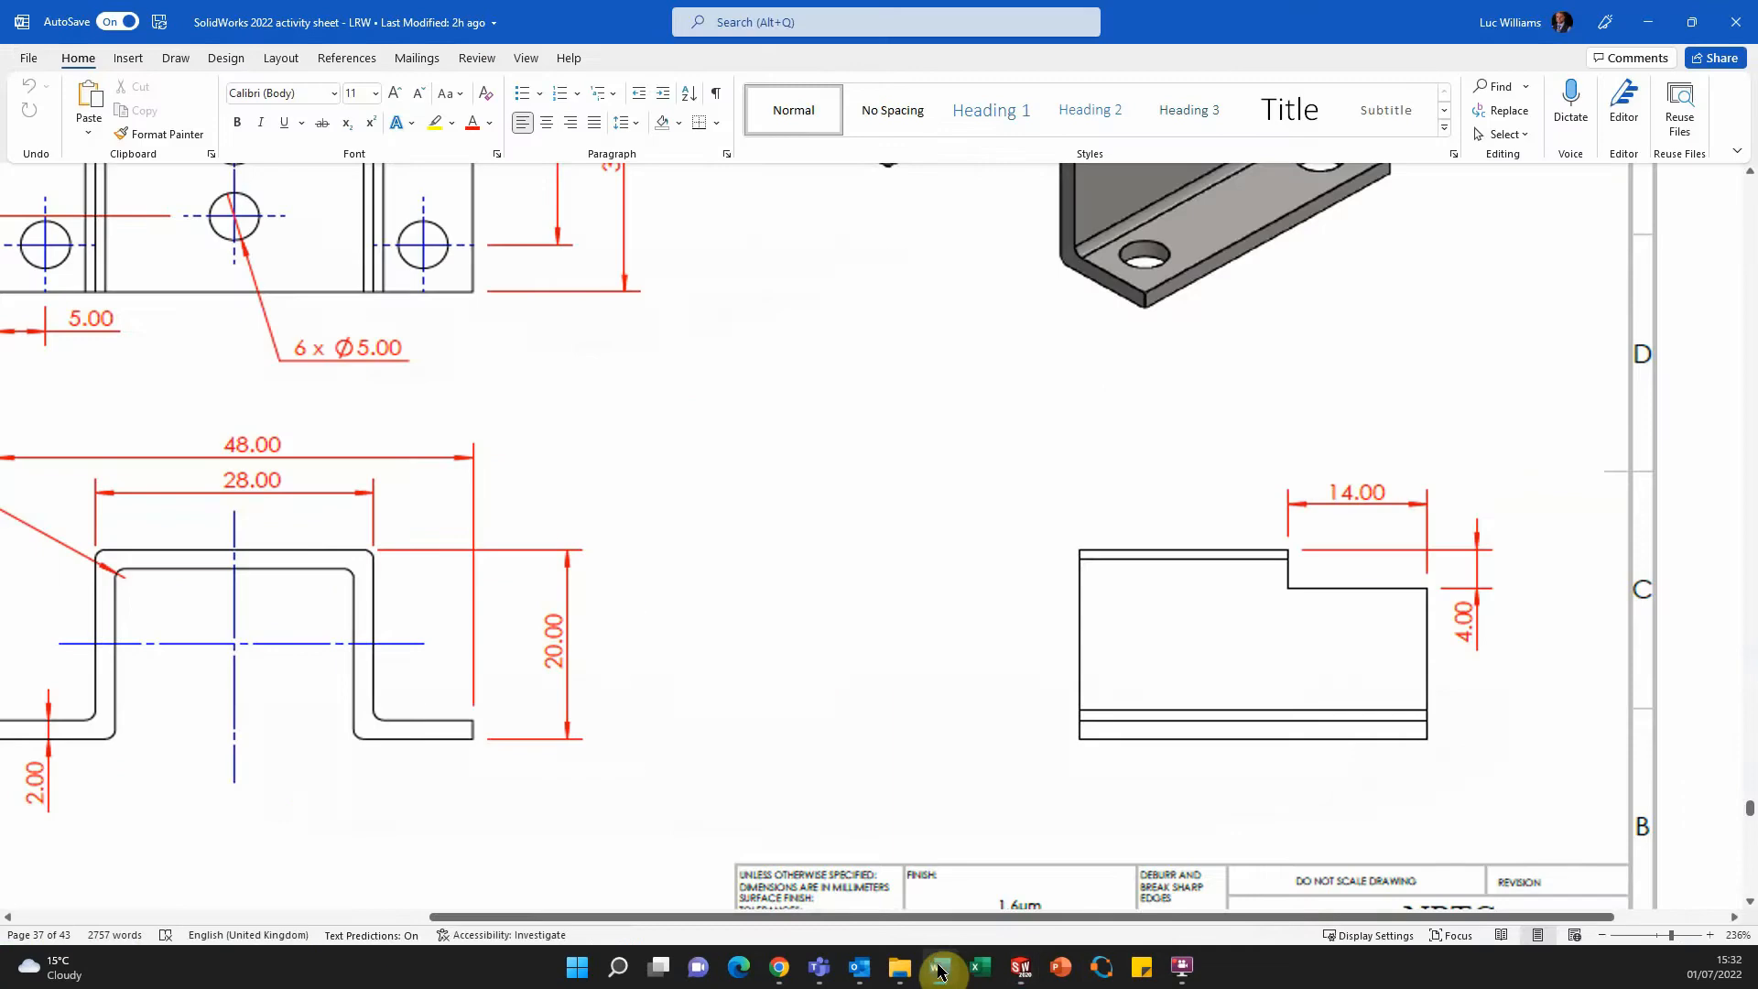
{"action": "left_click_drag", "start_coordinate": [1080, 920], "coordinate": [953, 921]}
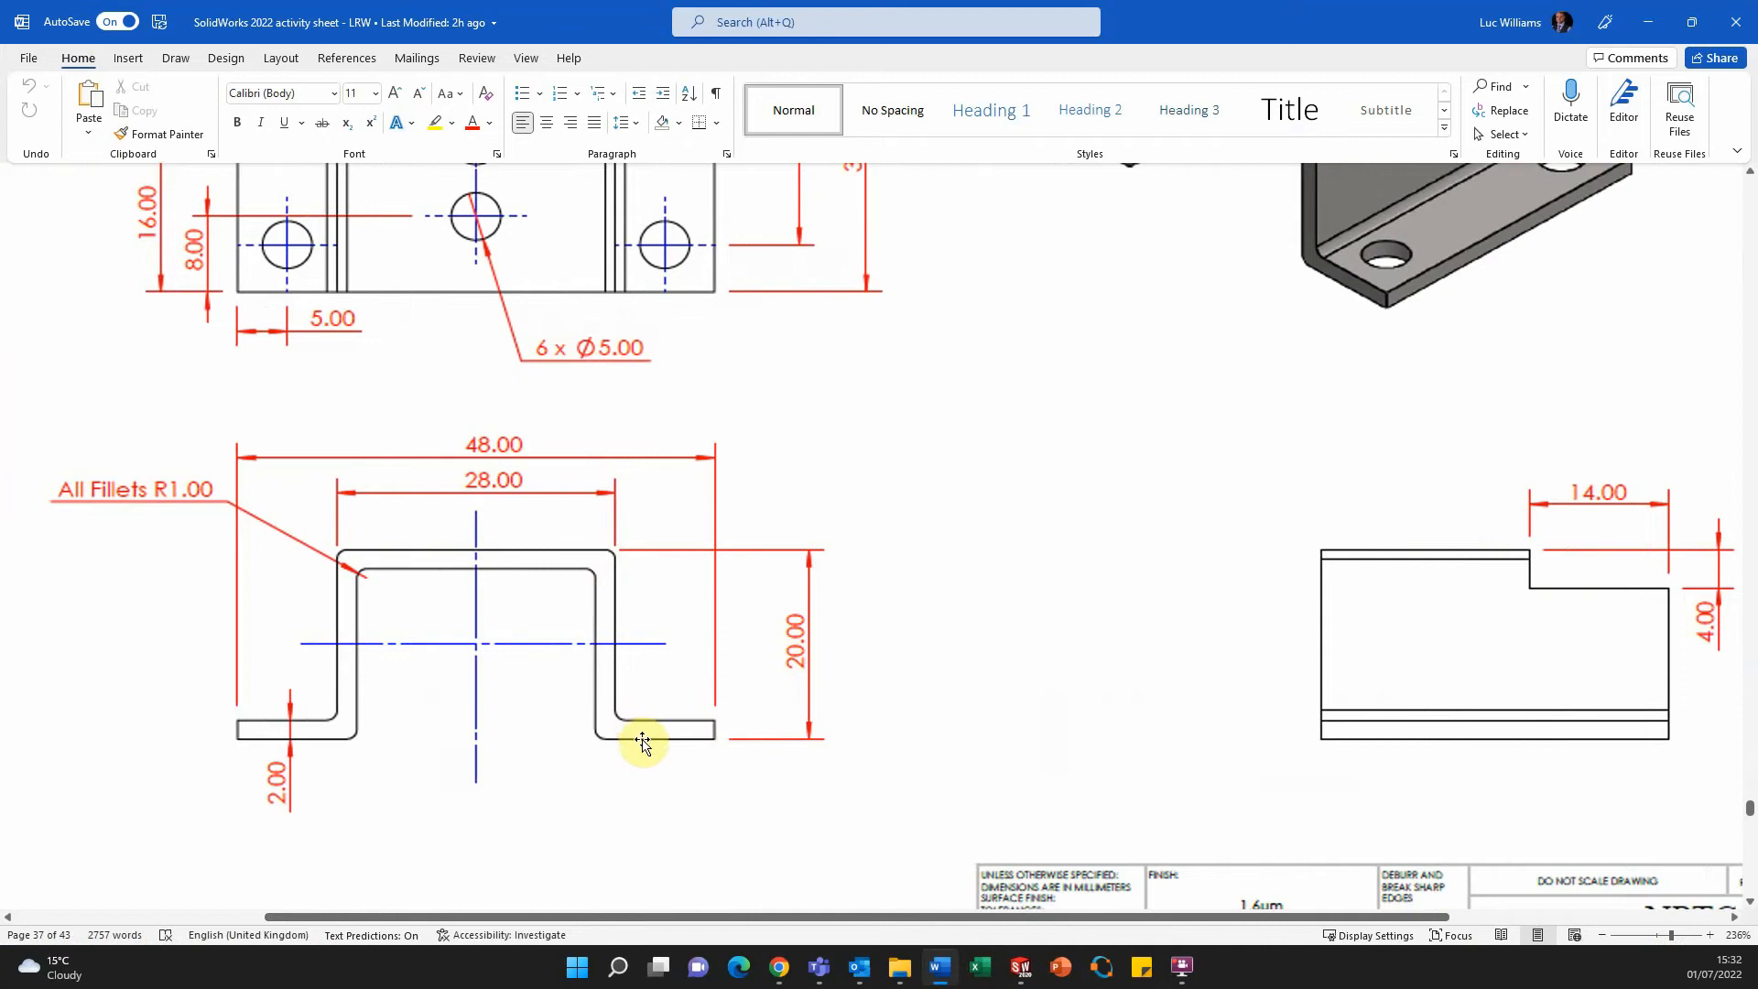
{"action": "left_click", "coordinate": [1645, 37]}
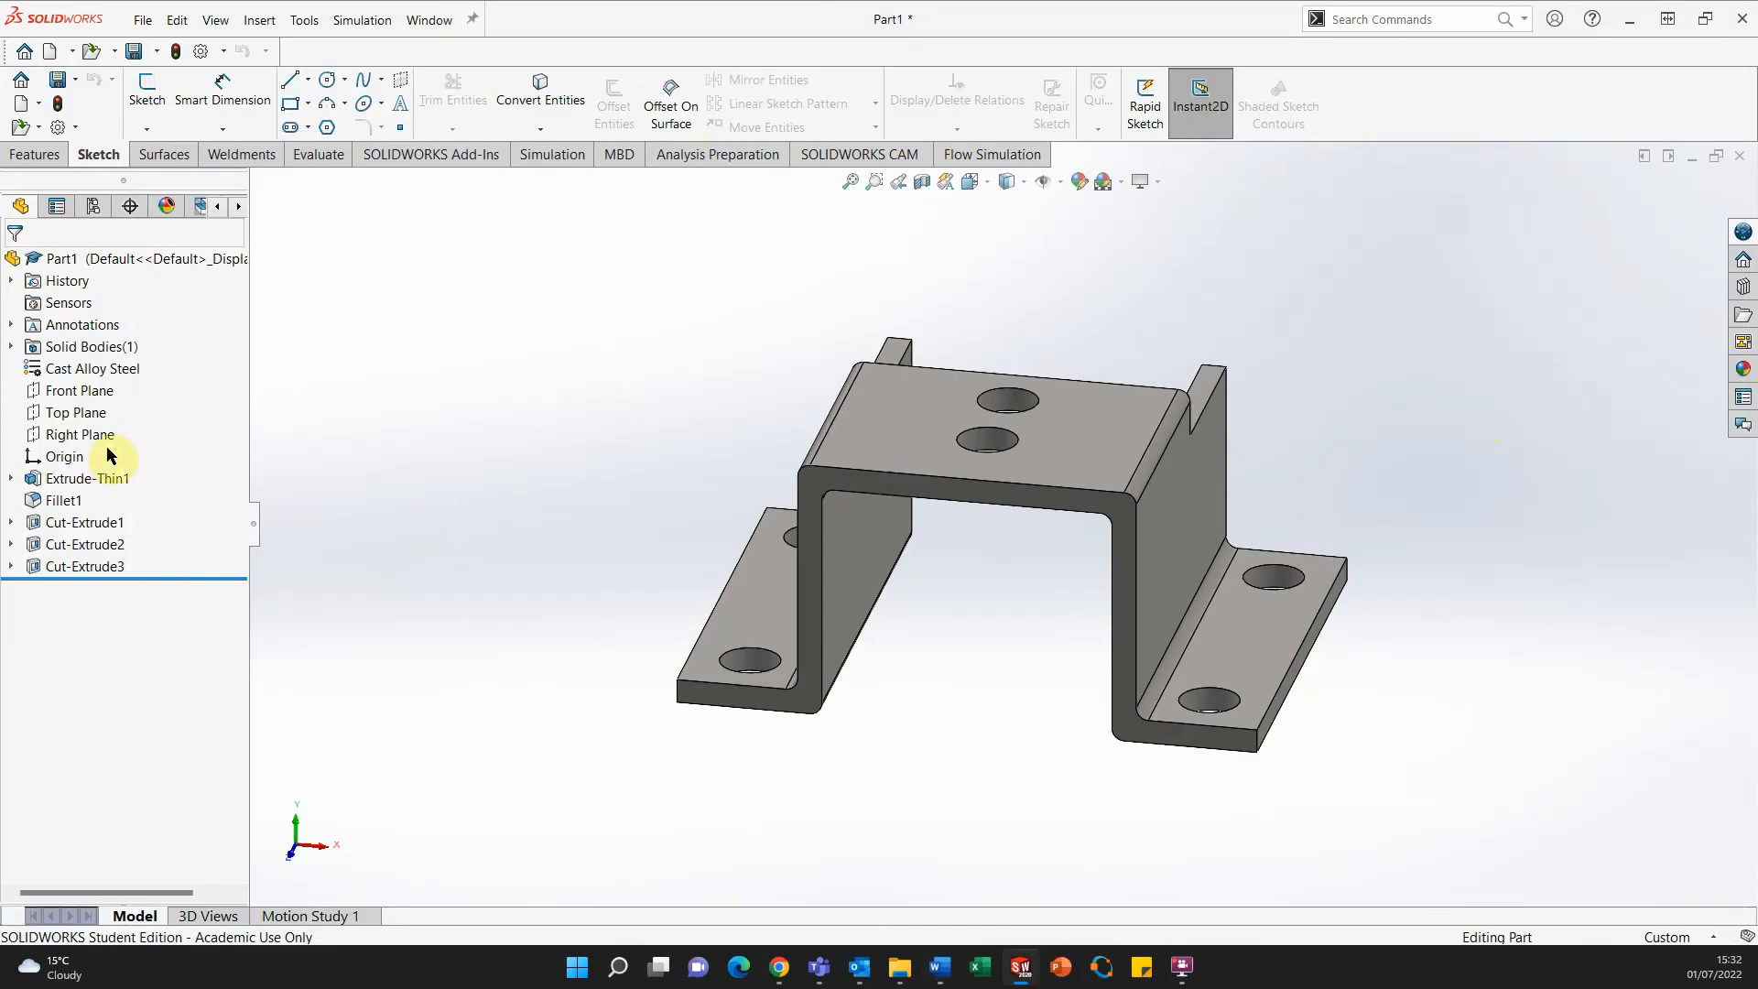
Review the base thin extrude's definition and try reversing the direction of its wall thickness.
{"action": "left_click", "coordinate": [96, 477]}
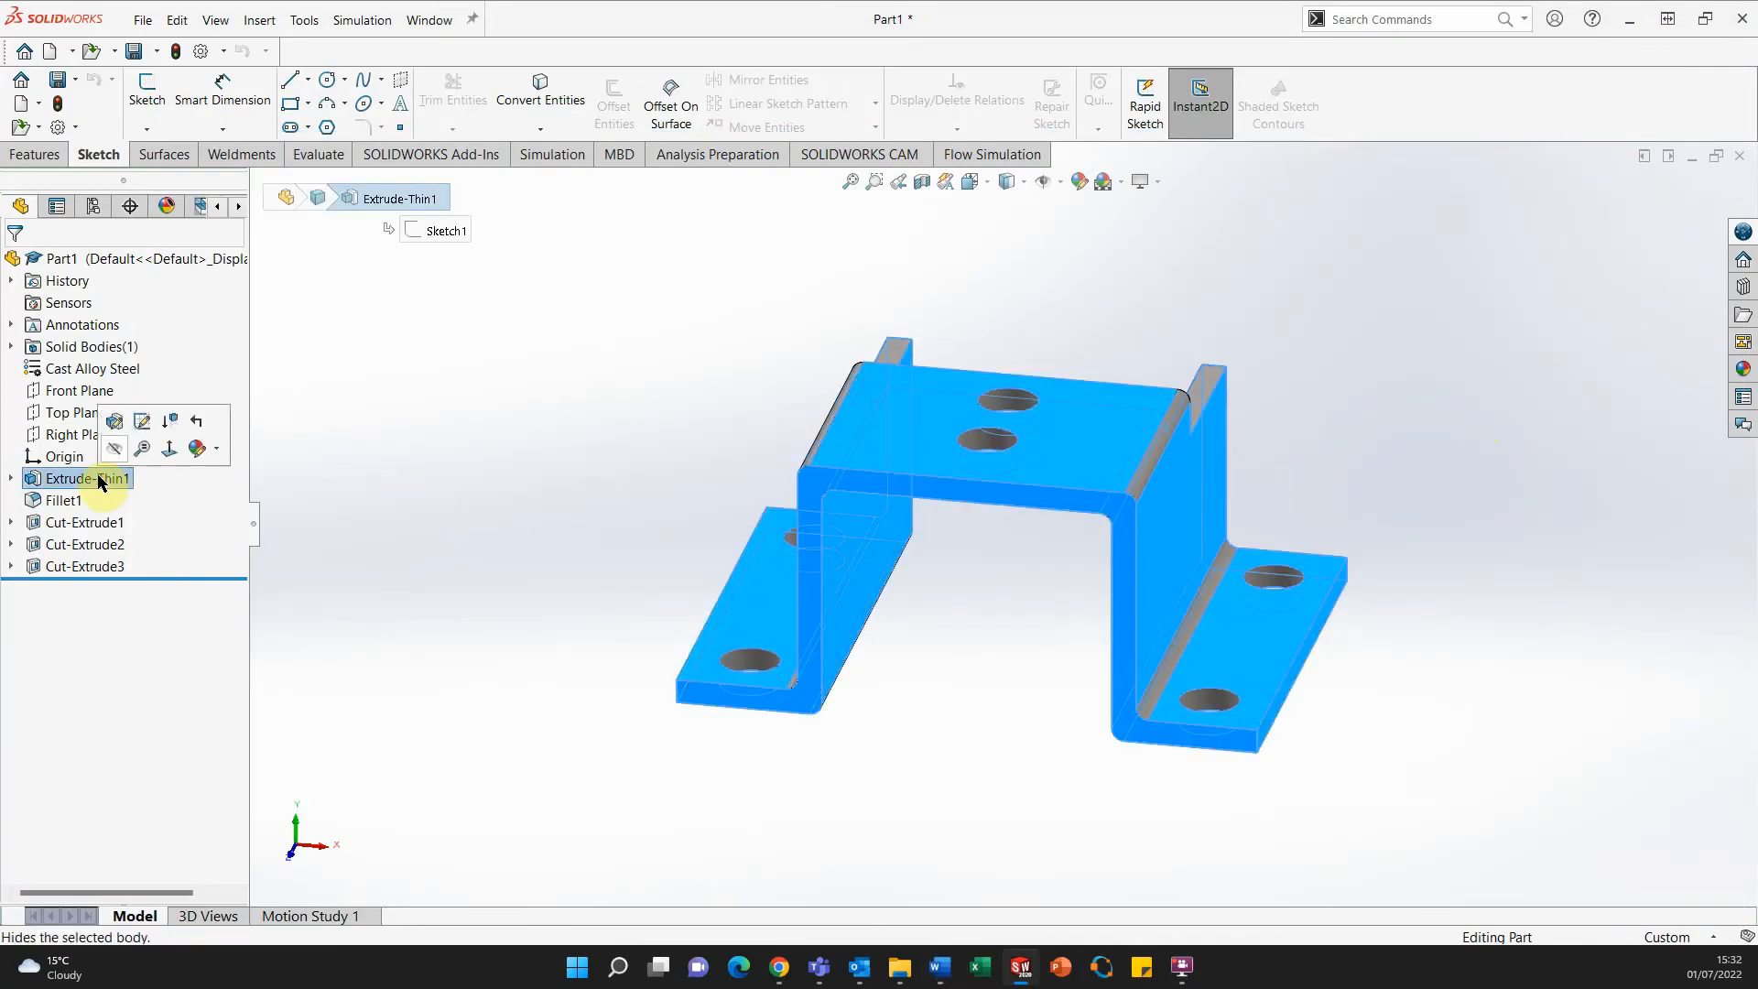
{"action": "left_click", "coordinate": [120, 422]}
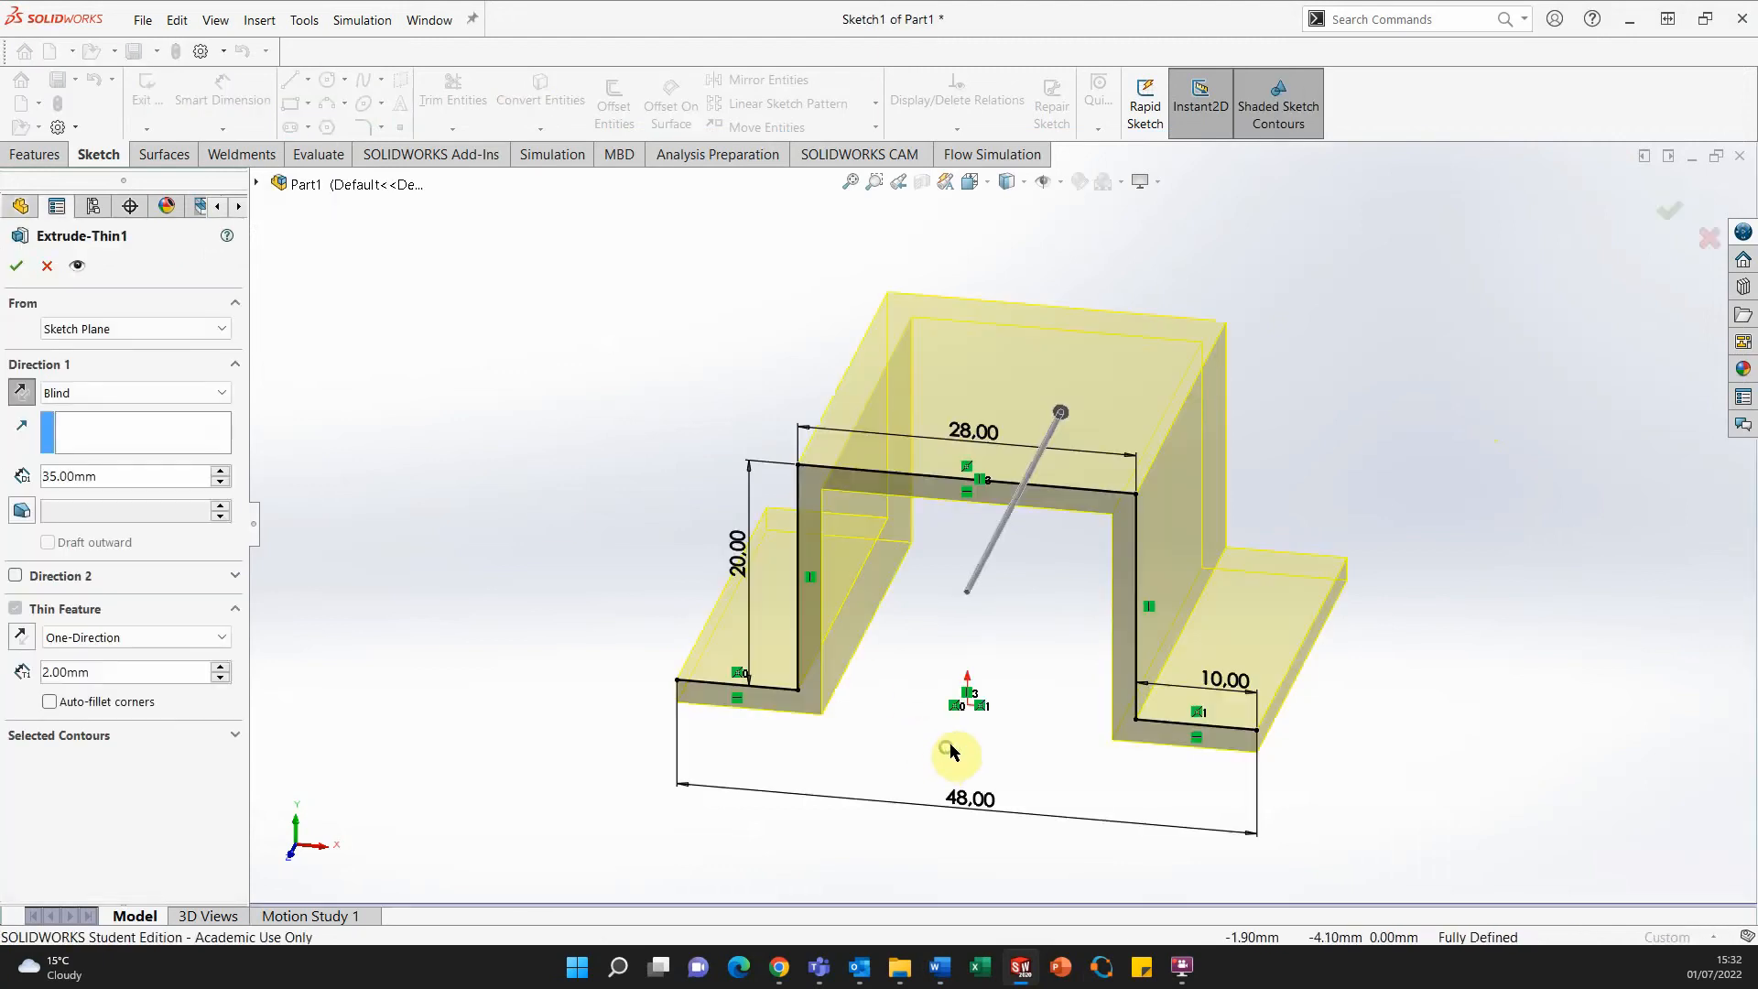
{"action": "middle_click_drag", "start_coordinate": [949, 749], "coordinate": [952, 675]}
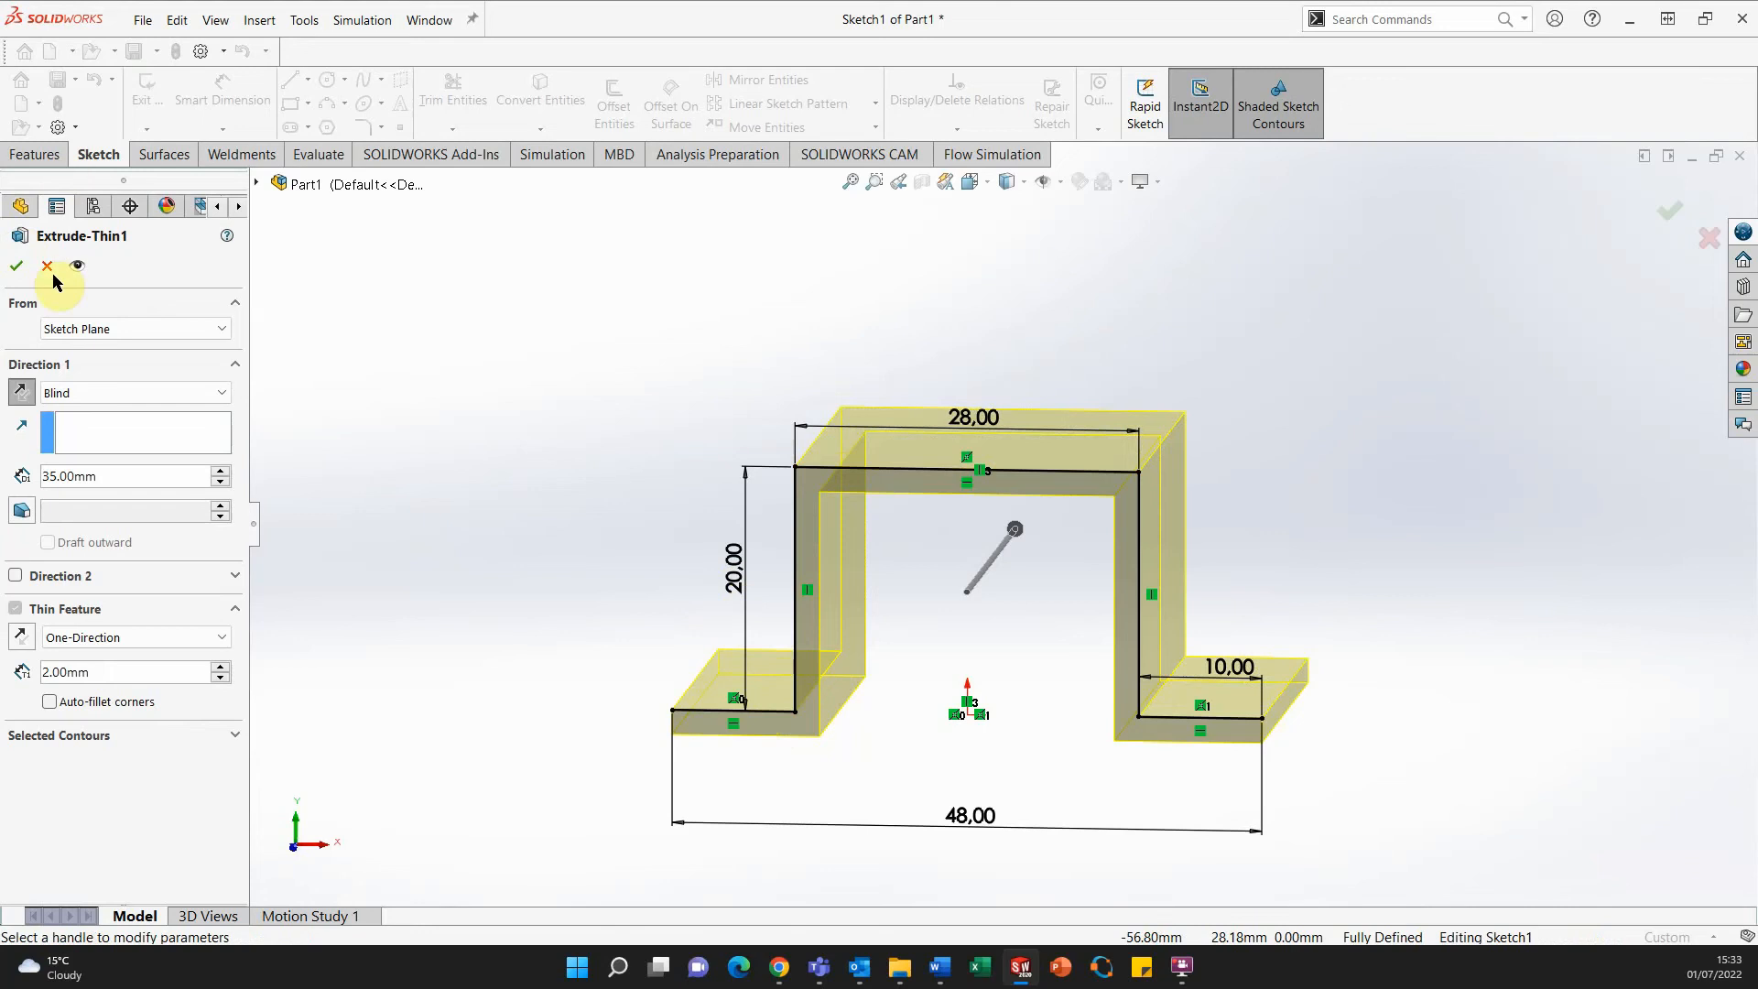
{"action": "left_click", "coordinate": [21, 638]}
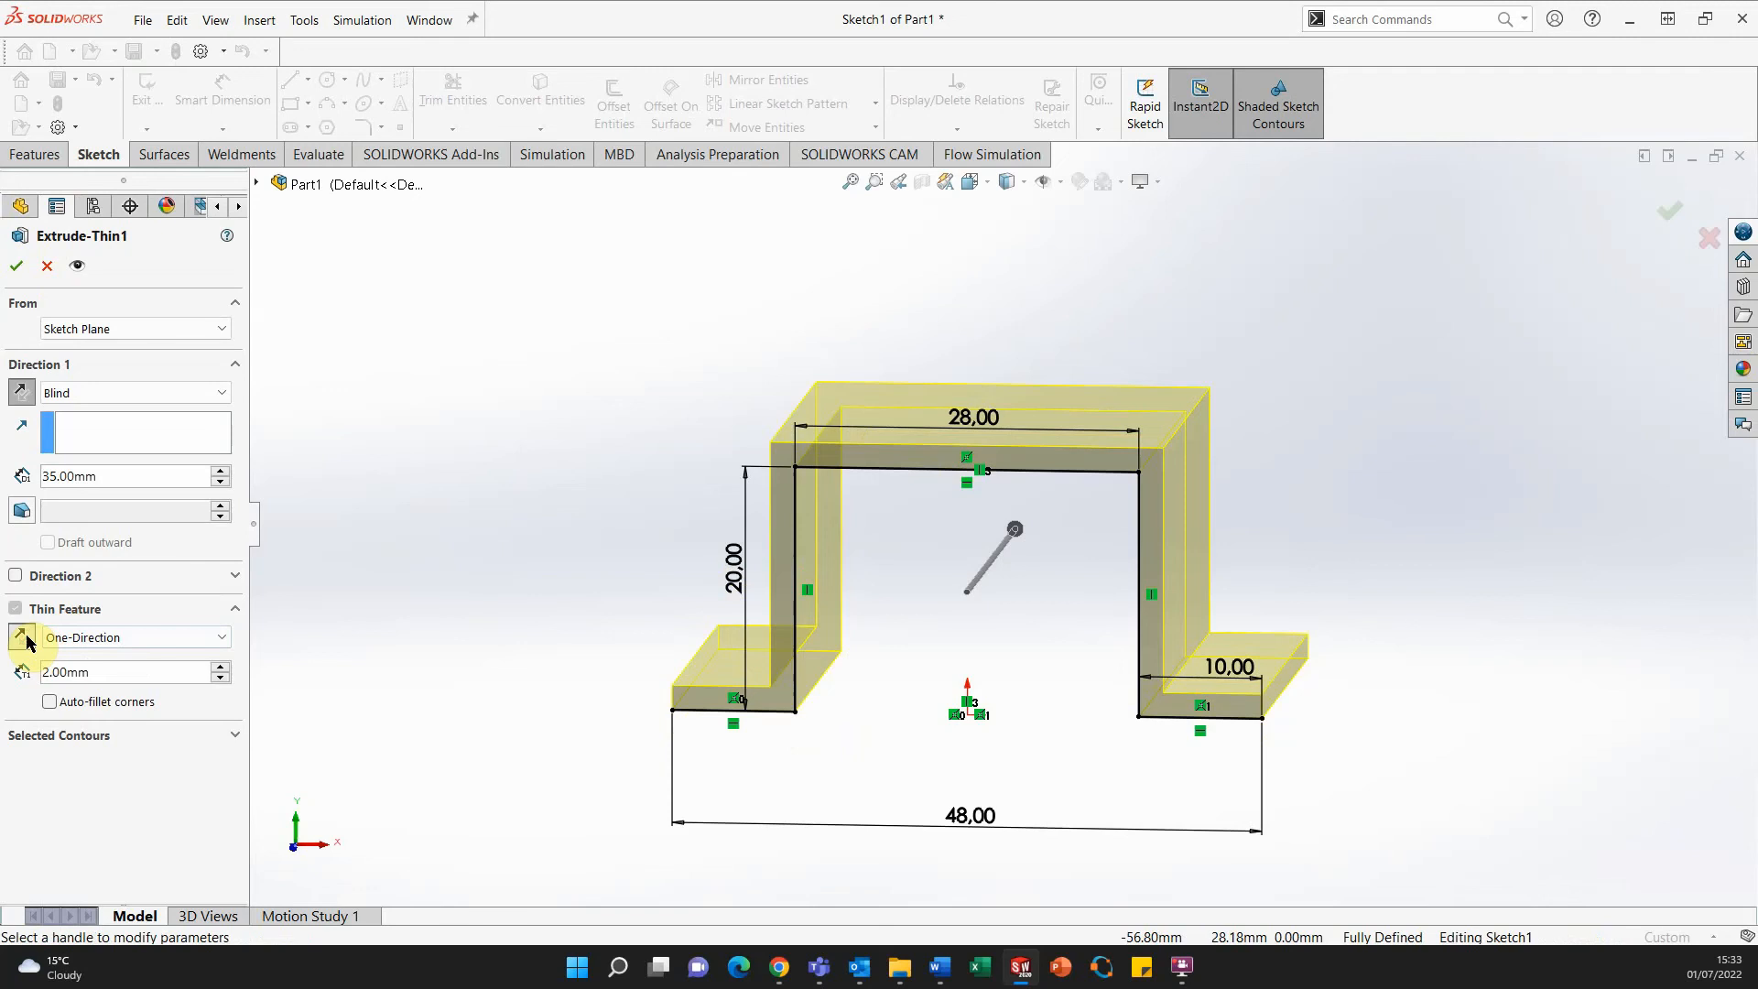
{"action": "left_click", "coordinate": [23, 641]}
{"action": "left_click", "coordinate": [45, 272]}
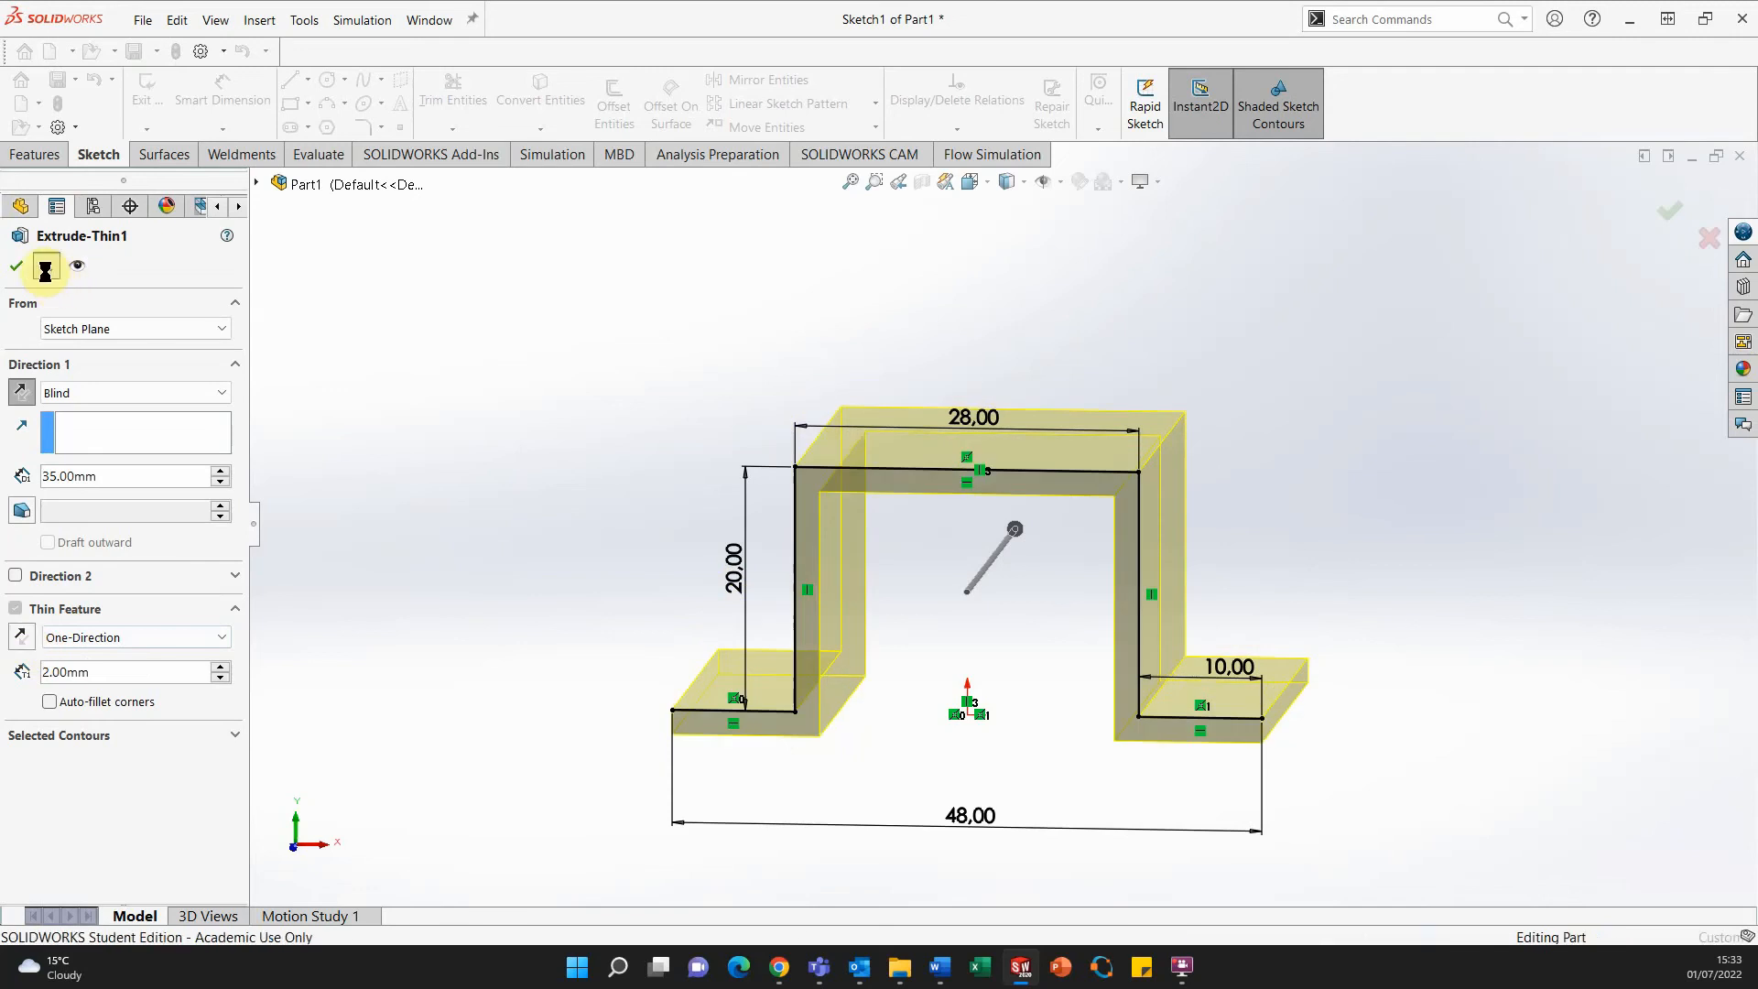
Edit the base thin extrude's profile sketch and set the height of the hat's vertical side to 18 mm.
{"action": "right_click", "coordinate": [69, 480]}
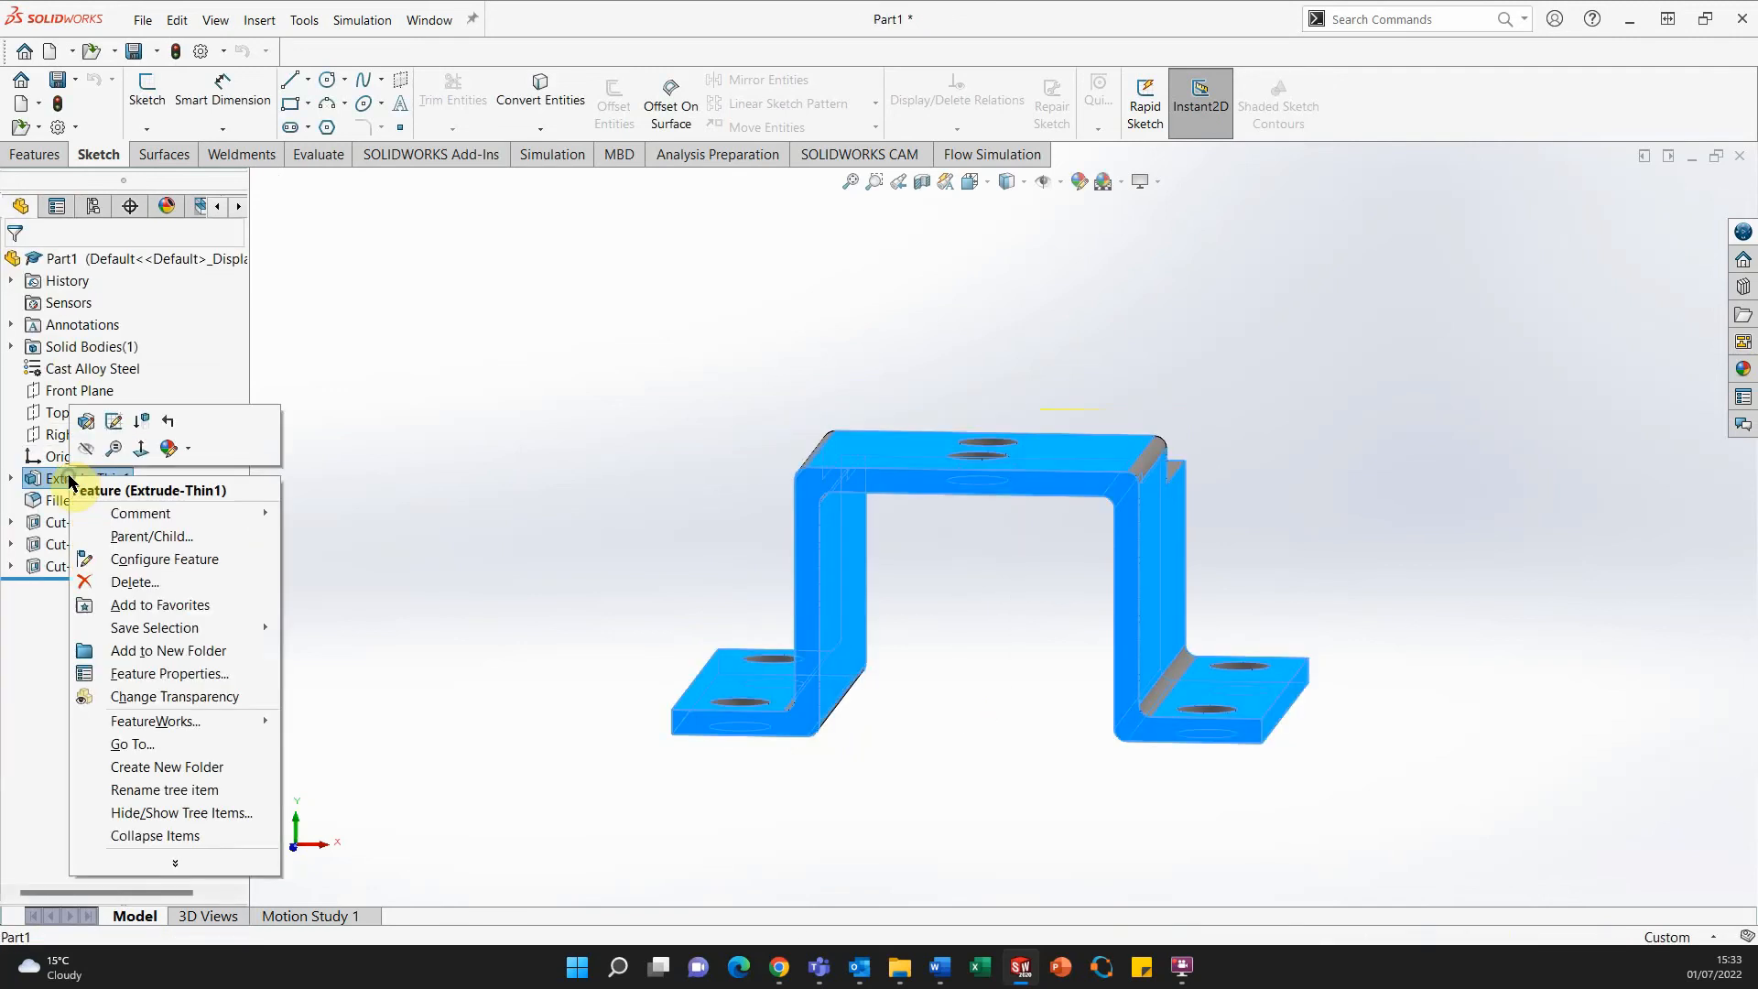
{"action": "left_click", "coordinate": [119, 423]}
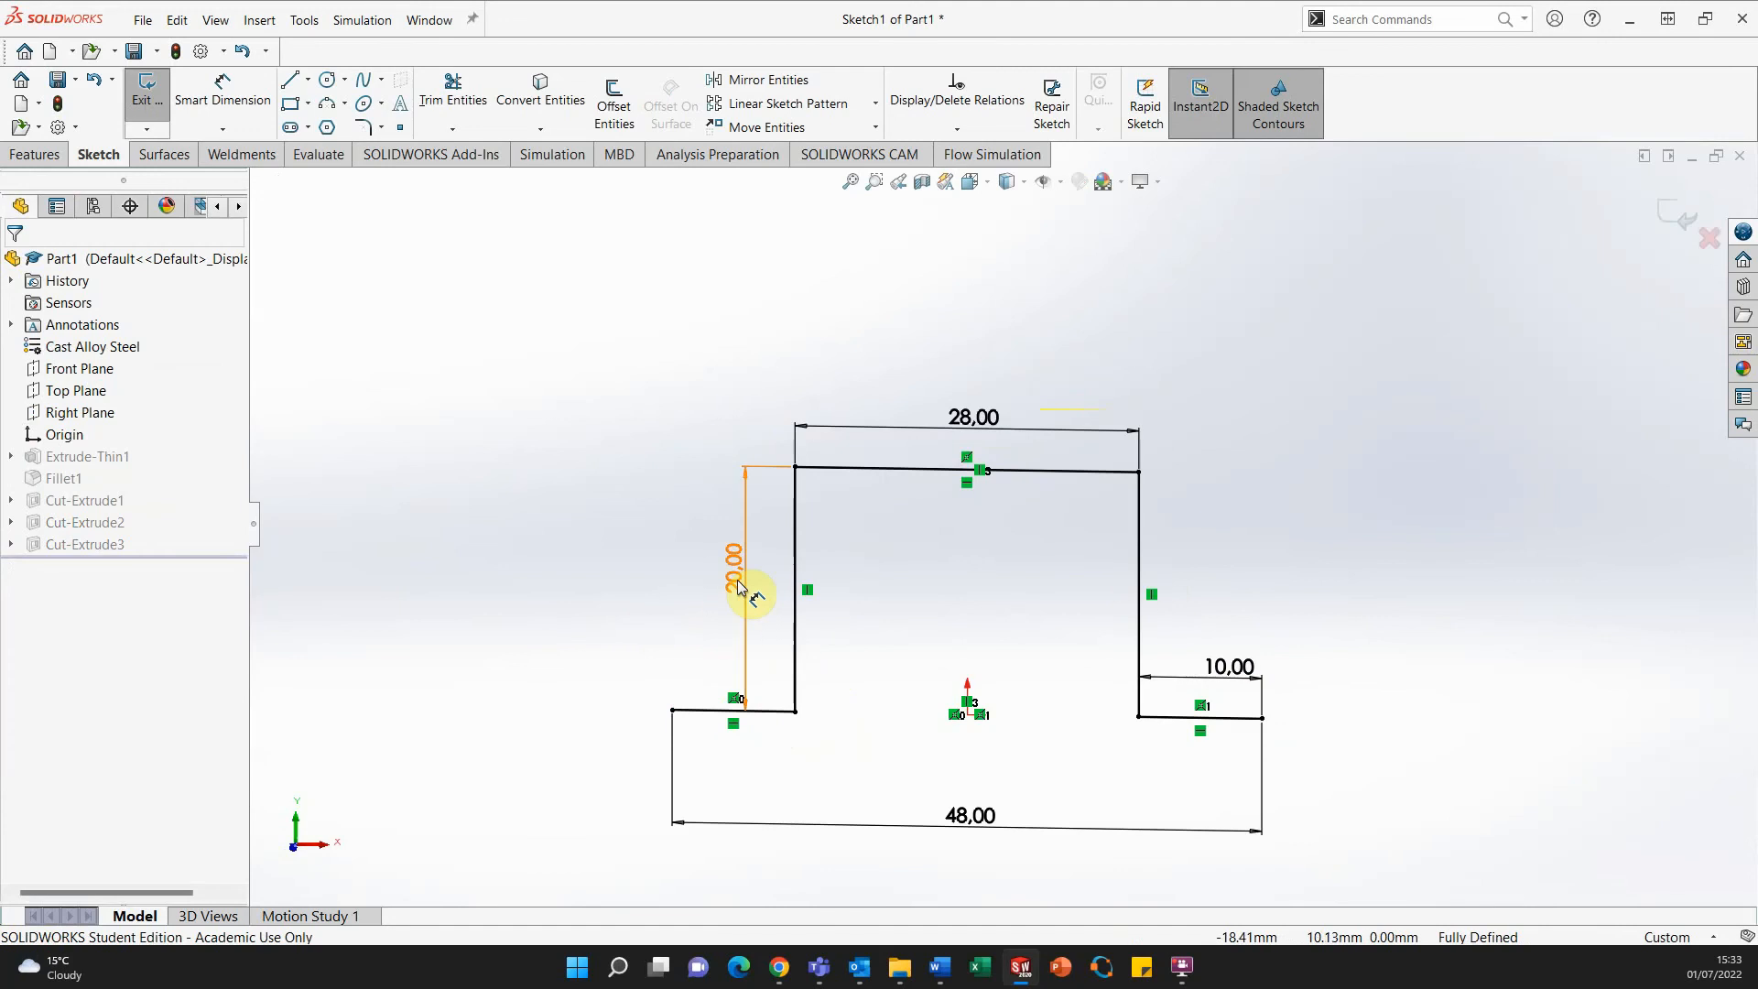
{"action": "left_click", "coordinate": [730, 576]}
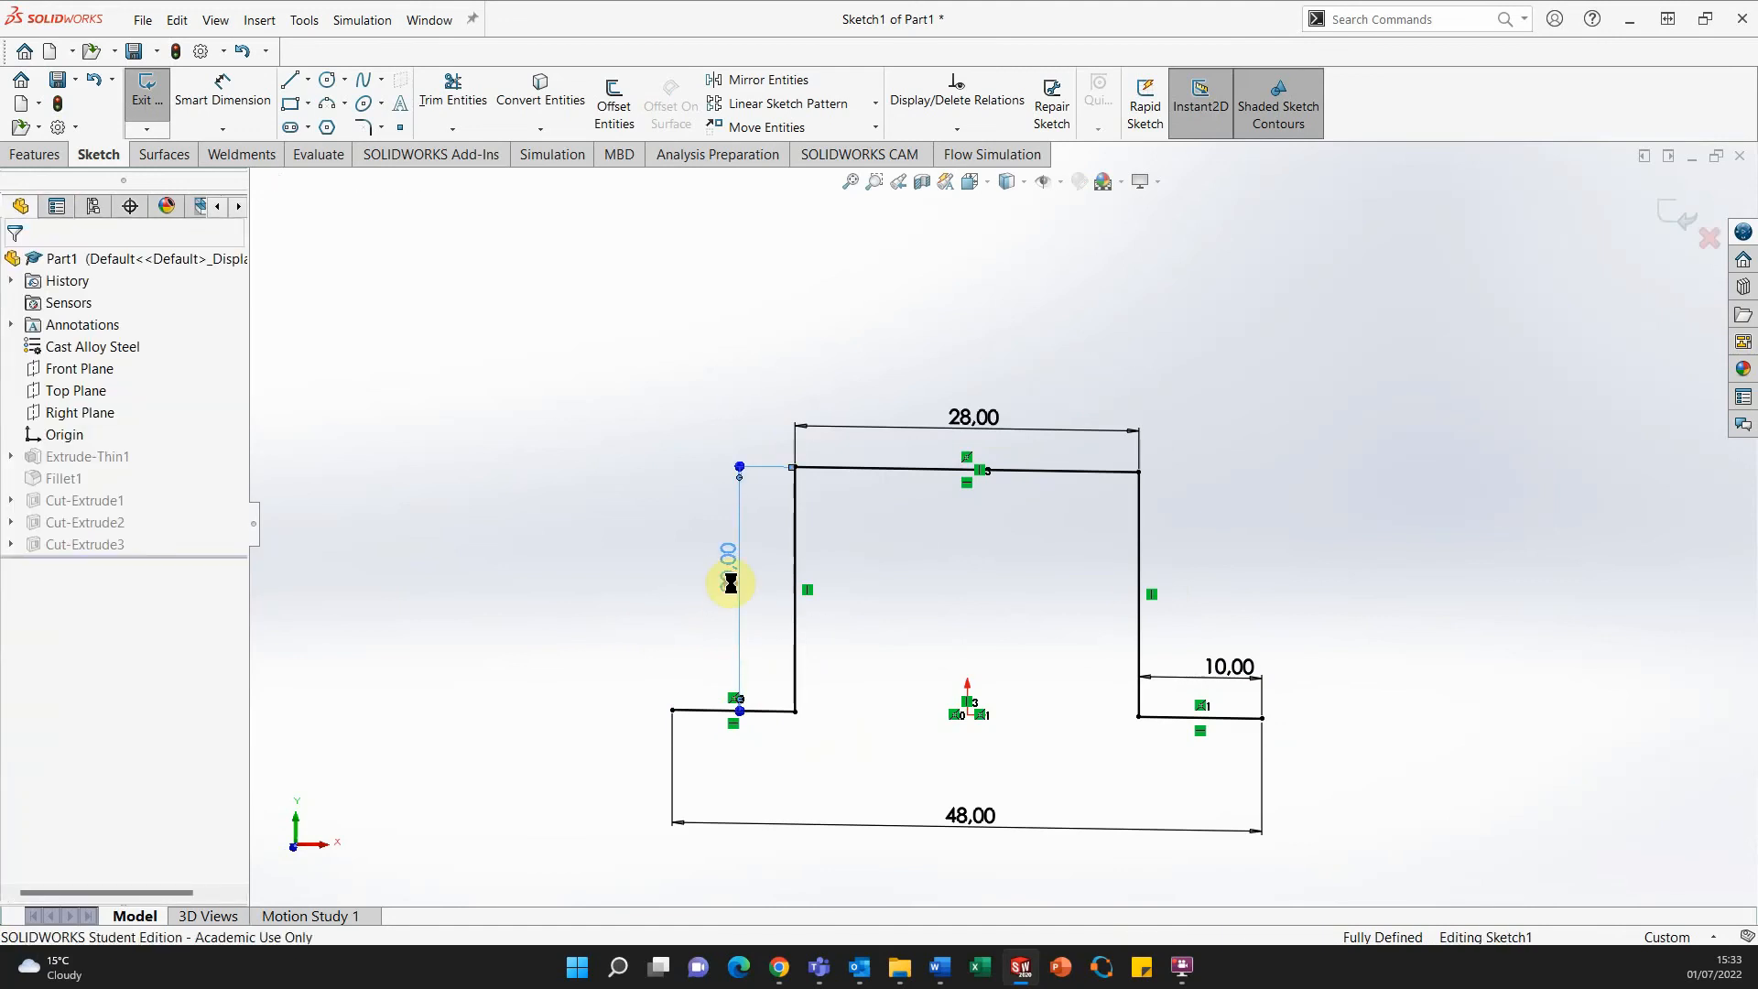
{"action": "double_click", "coordinate": [729, 581]}
{"action": "type", "text": "18"}
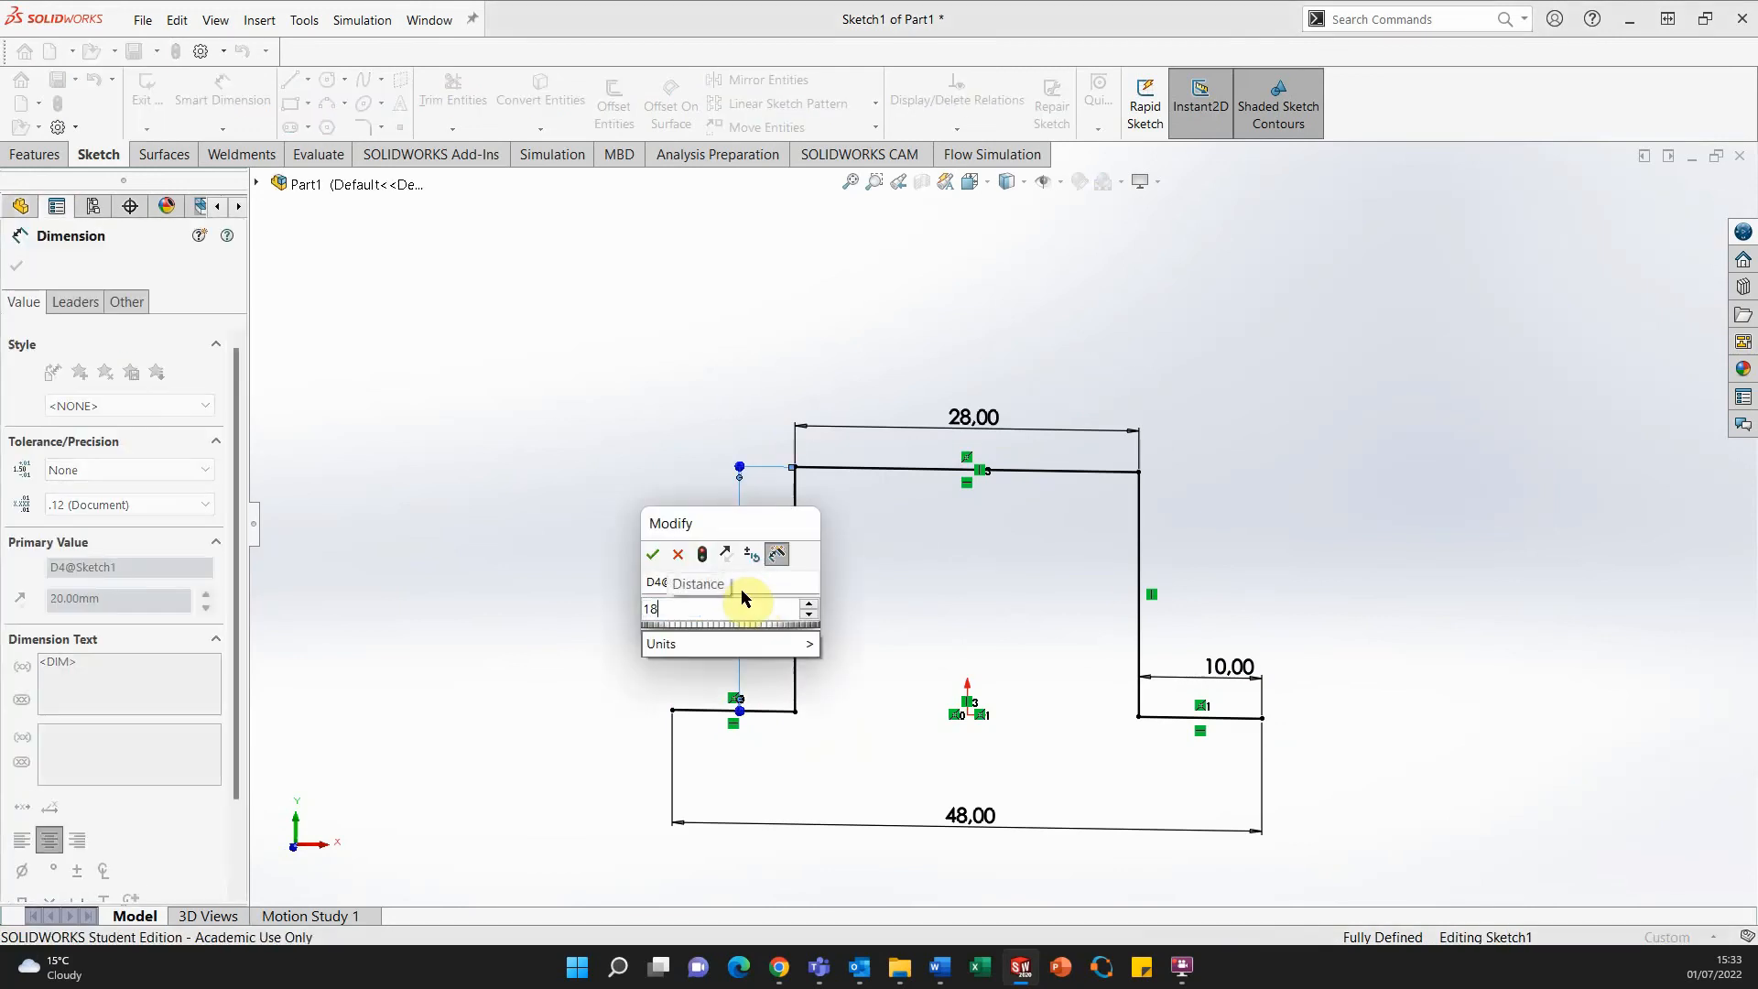
{"action": "key", "text": "Return"}
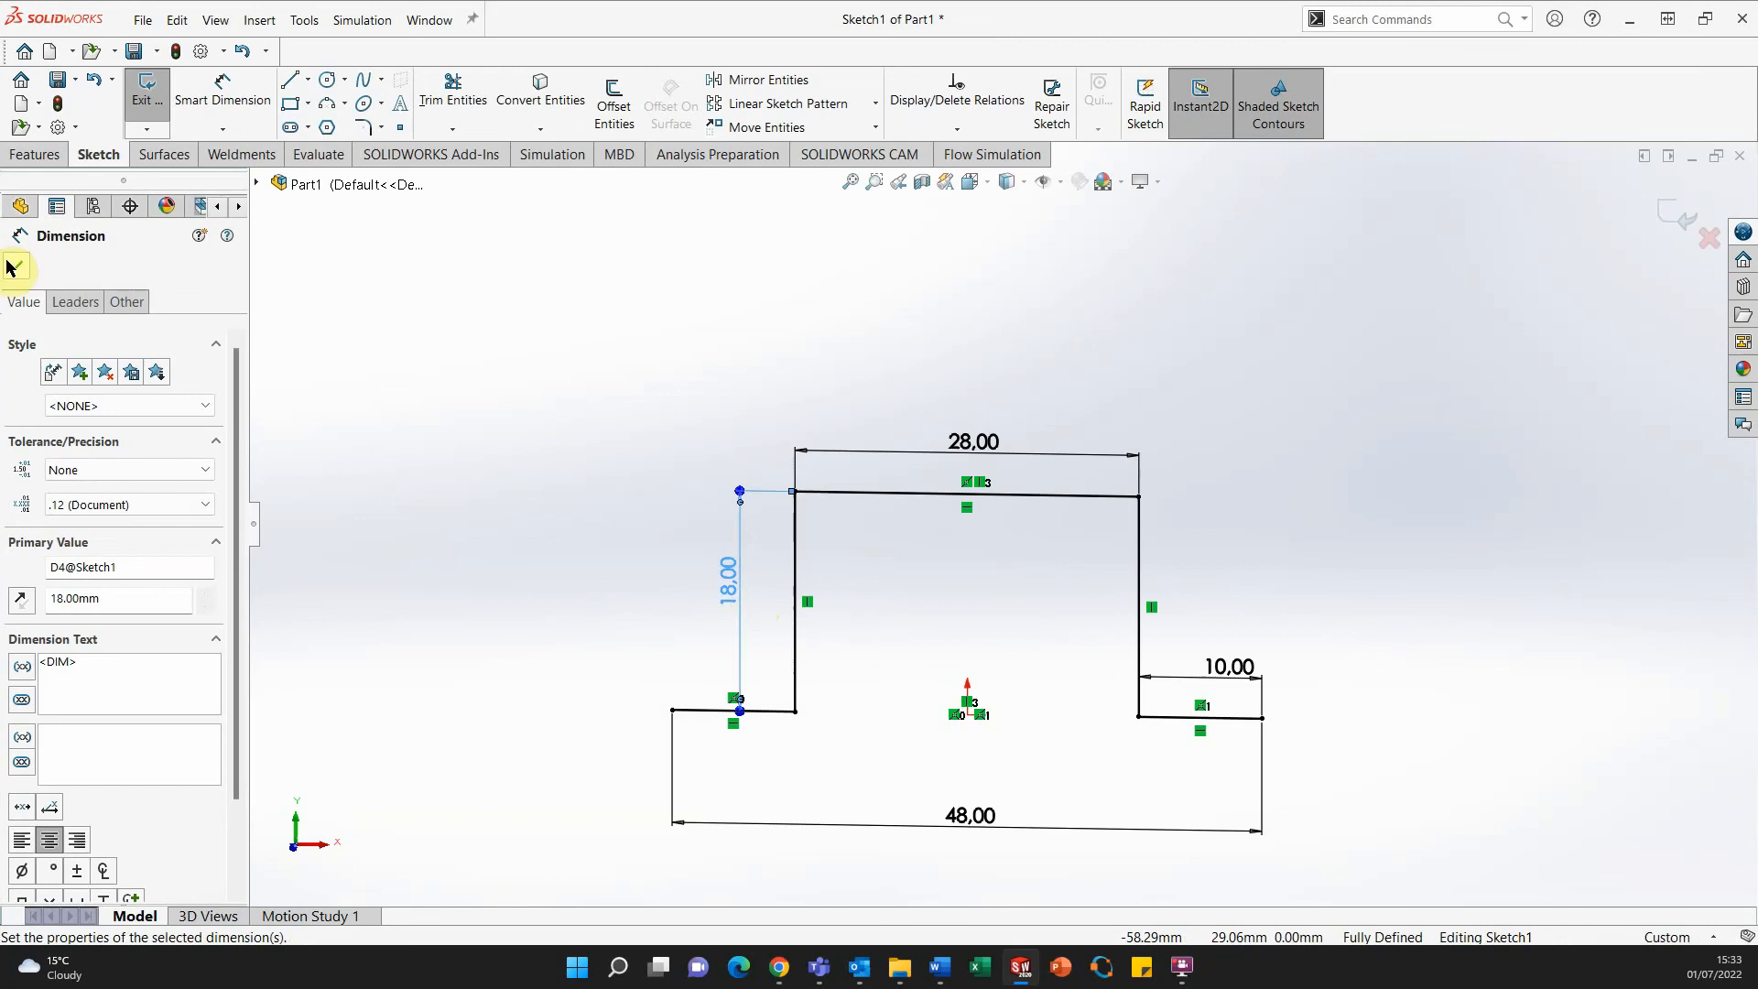
{"action": "left_click", "coordinate": [16, 265]}
{"action": "left_click", "coordinate": [150, 95]}
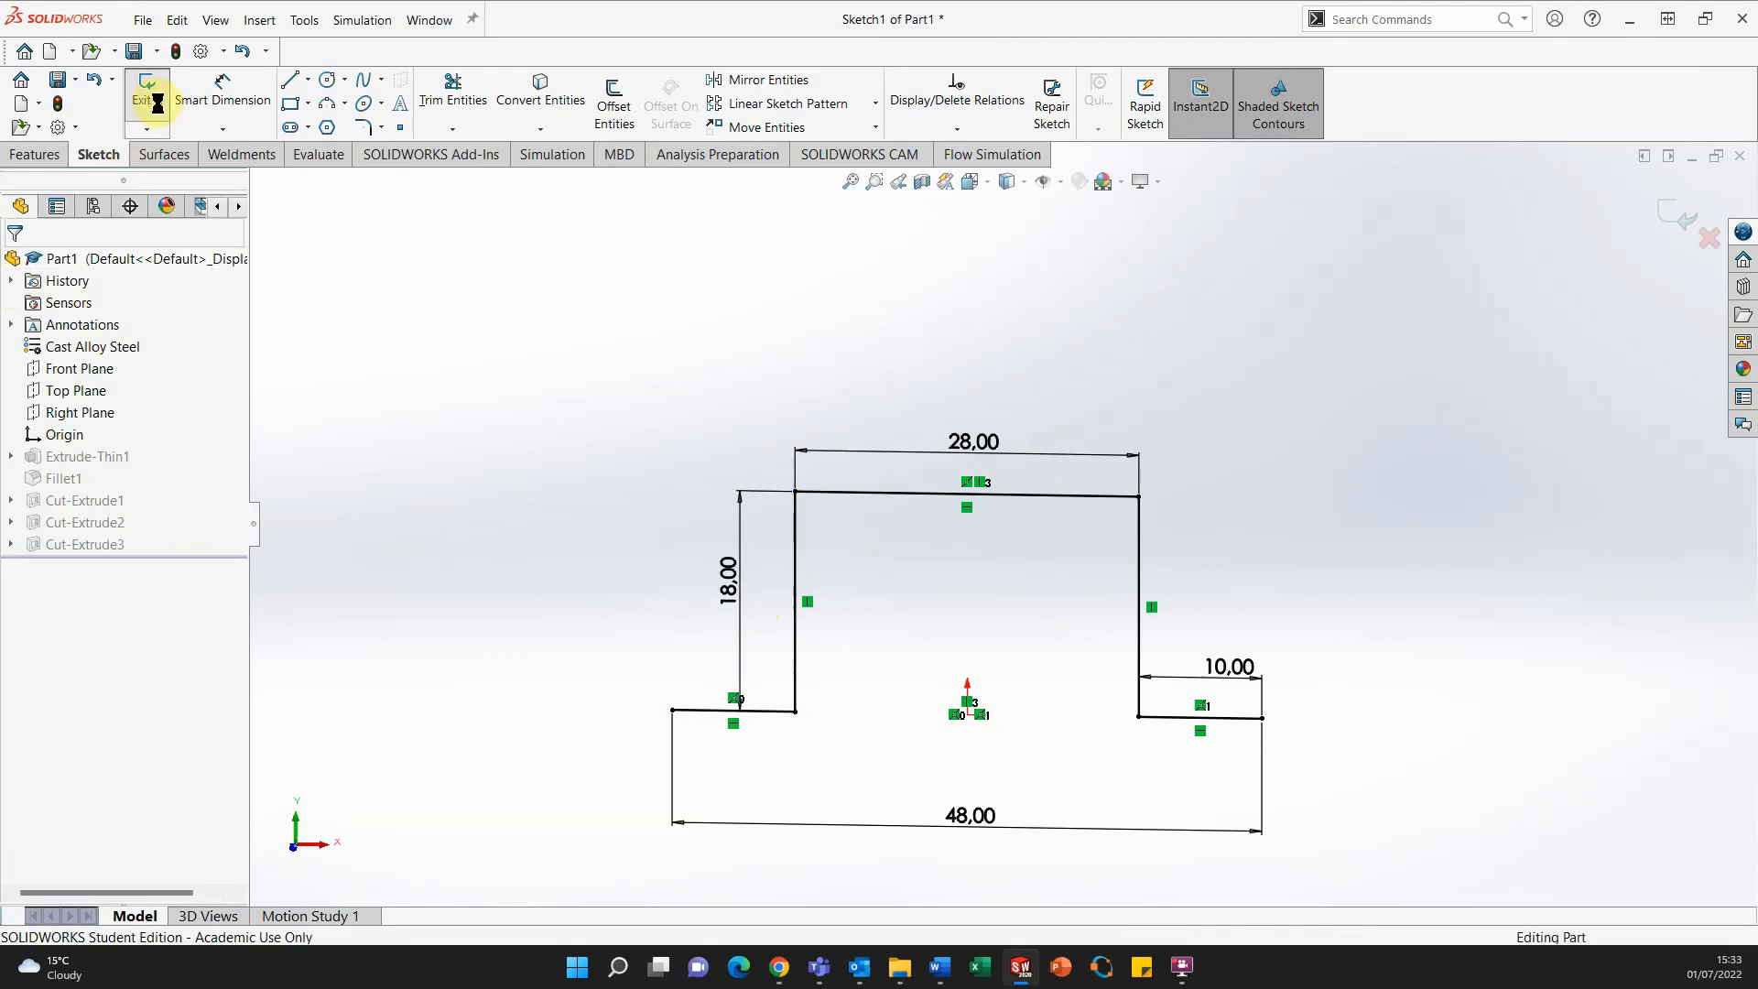
Inspect the rebuilt bracket and evaluate its mass properties again.
{"action": "middle_click_drag", "start_coordinate": [1406, 554], "coordinate": [1342, 607]}
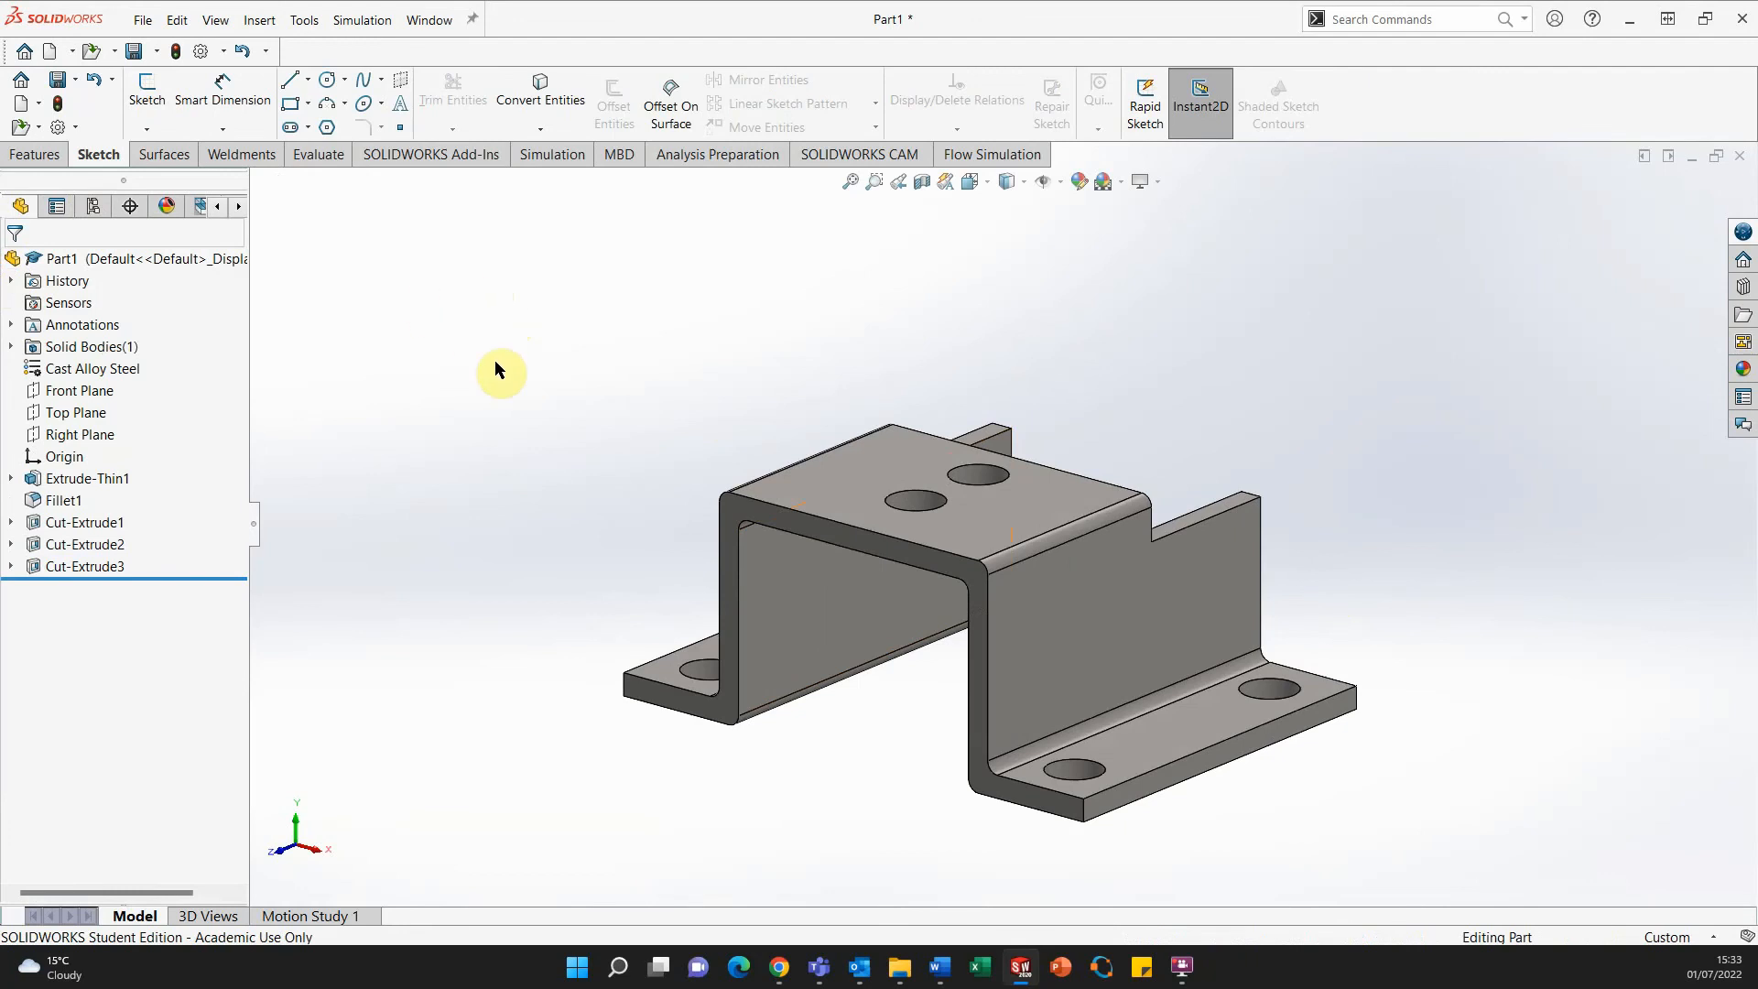
{"action": "middle_click_drag", "start_coordinate": [561, 502], "coordinate": [601, 529]}
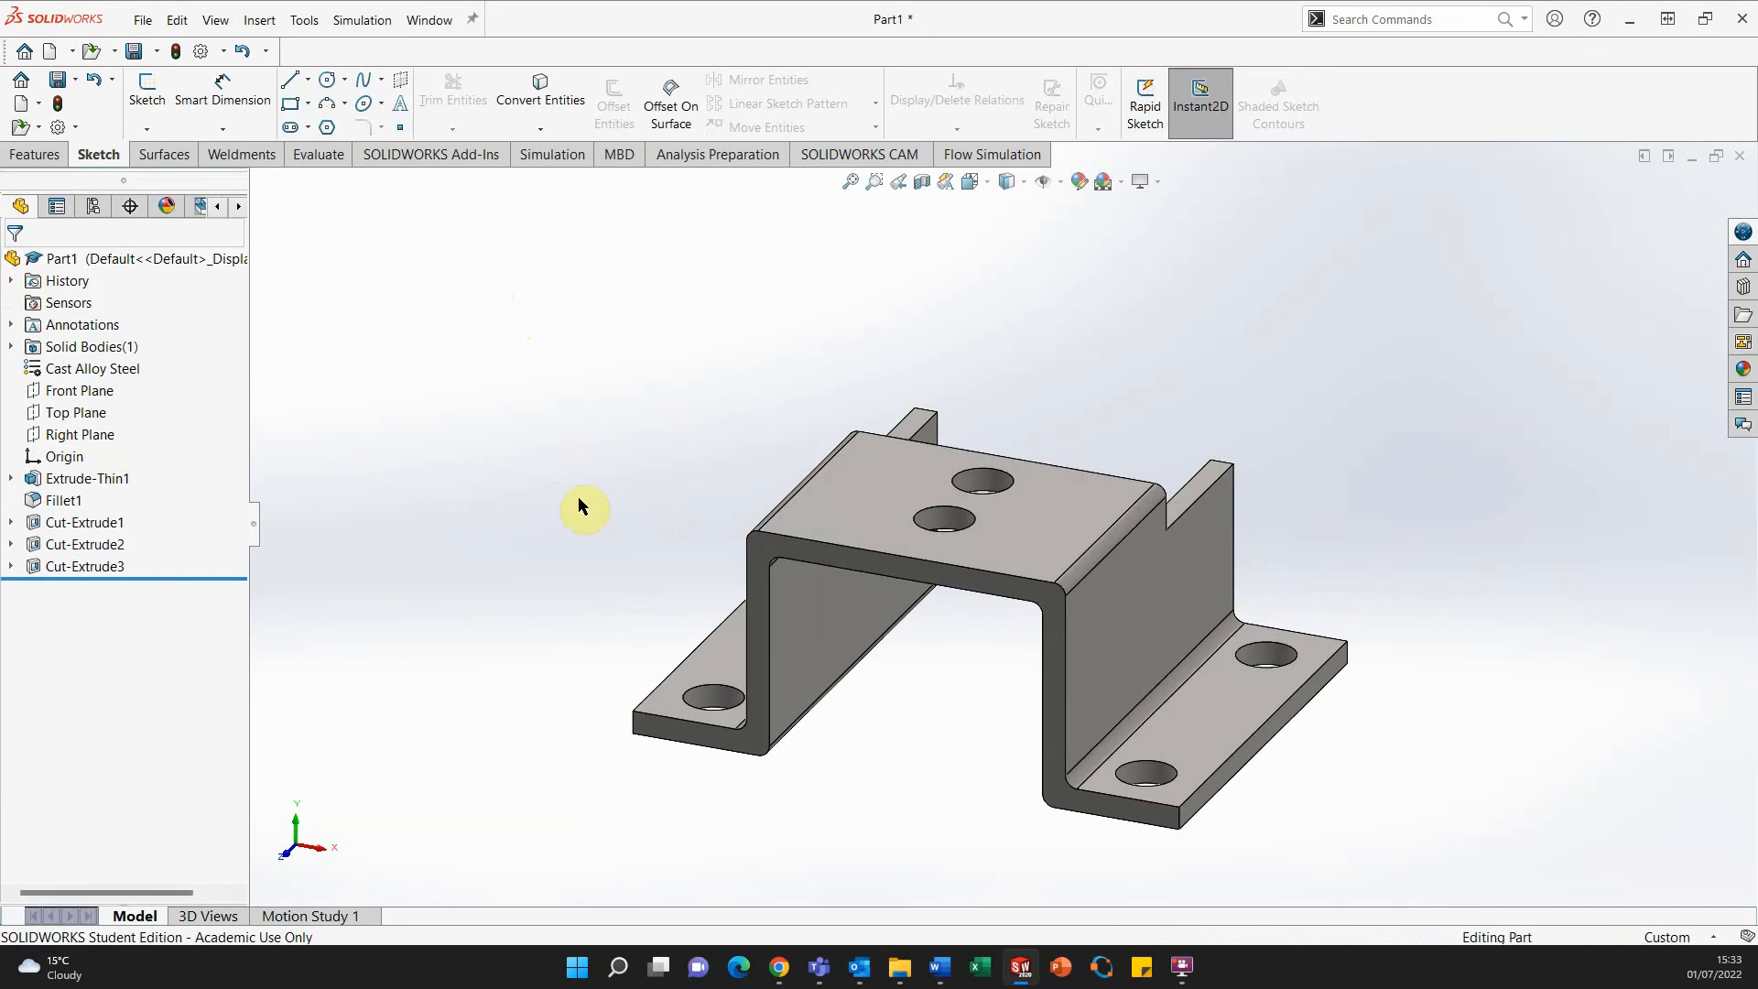
{"action": "left_click", "coordinate": [319, 157]}
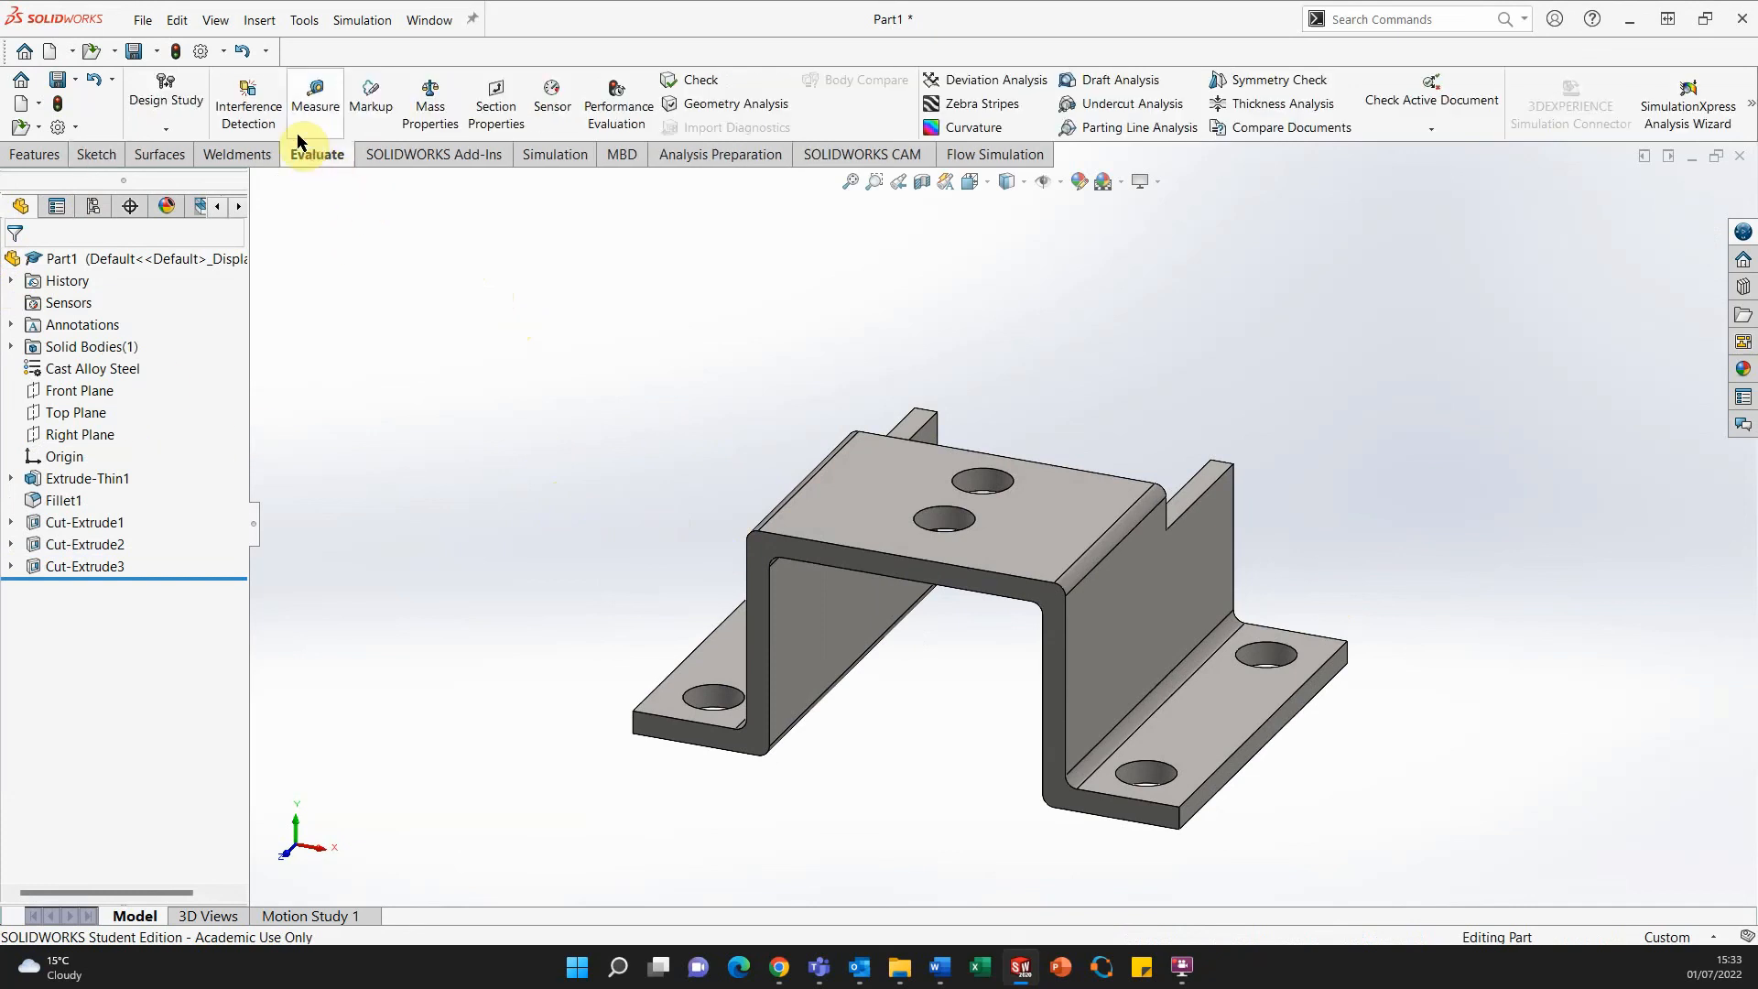
{"action": "left_click", "coordinate": [429, 110]}
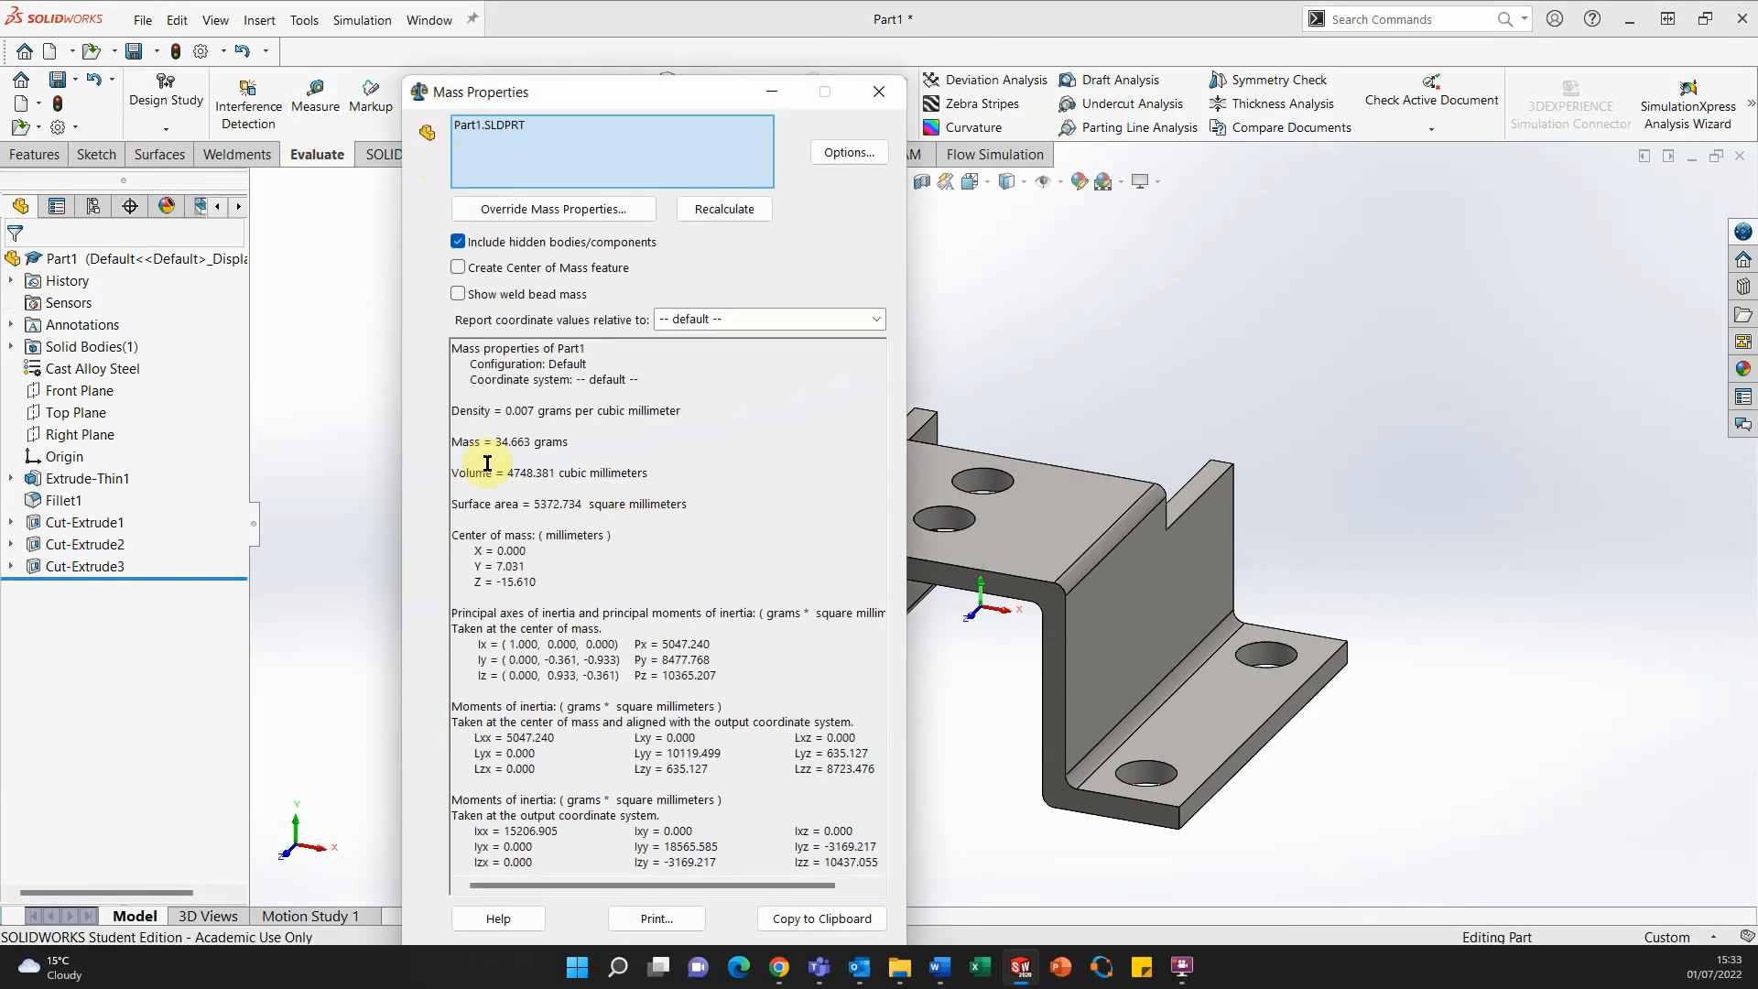